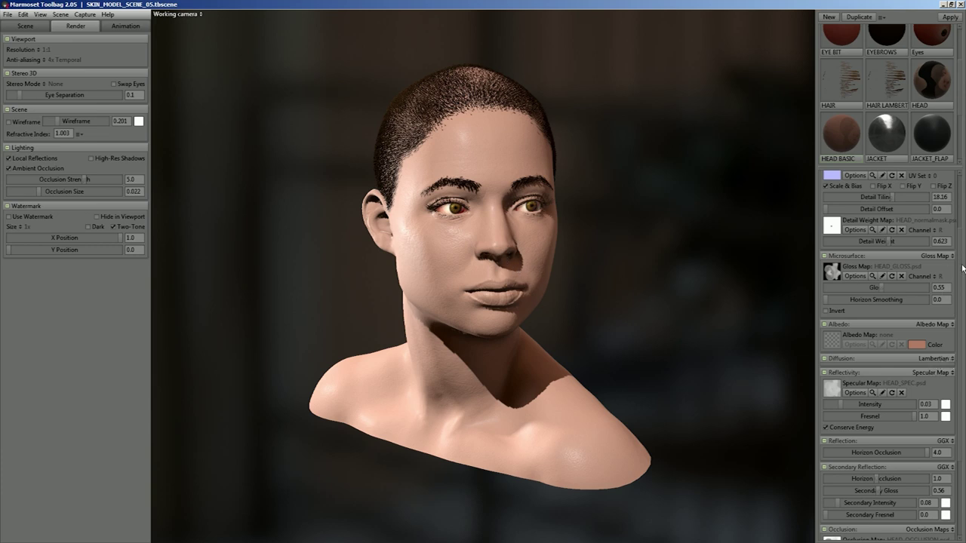
# Review the HEAD BASIC material's settings and preview its detail normal map with the face in close view
pyautogui.scroll(1, 963, 263)
pyautogui.scroll(3, 963, 263)
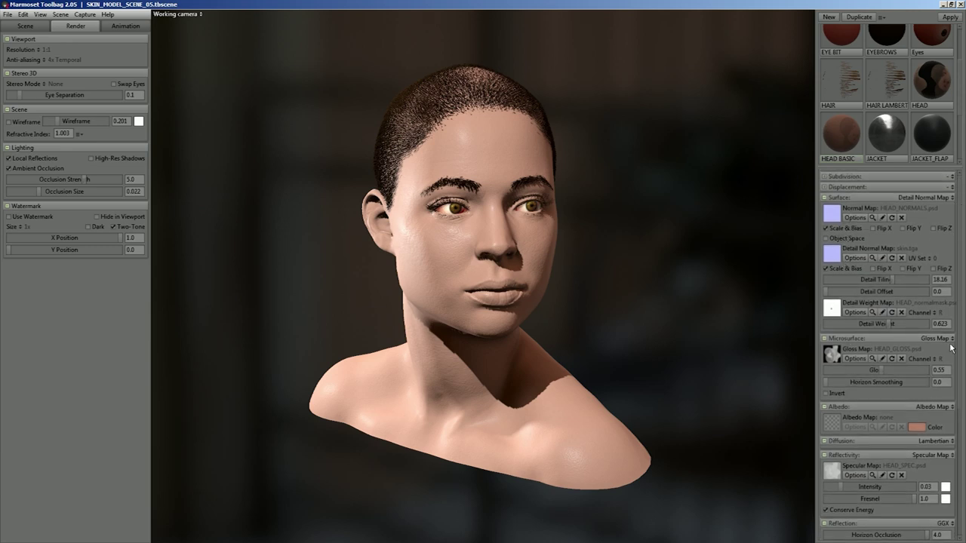
pyautogui.scroll(-6, 952, 347)
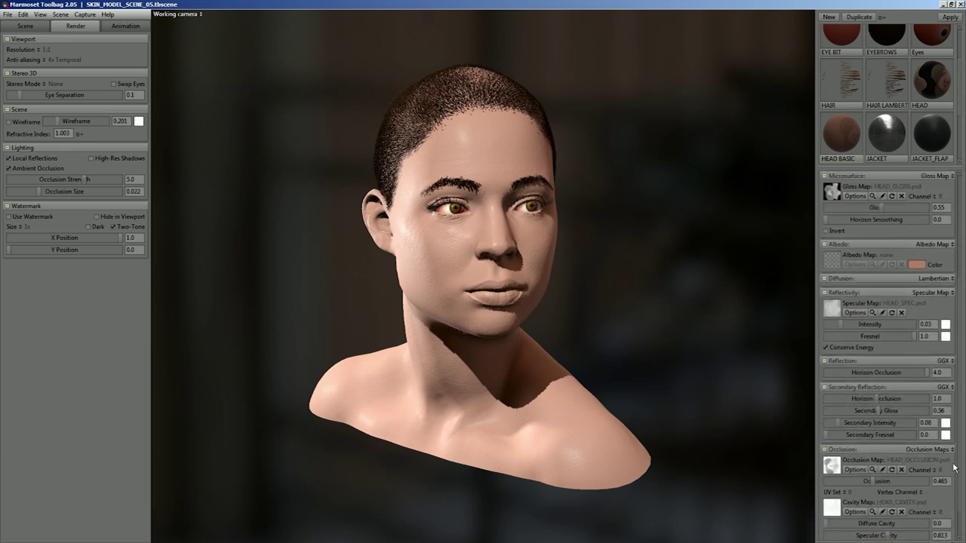
pyautogui.scroll(1, 962, 411)
pyautogui.scroll(6, 962, 411)
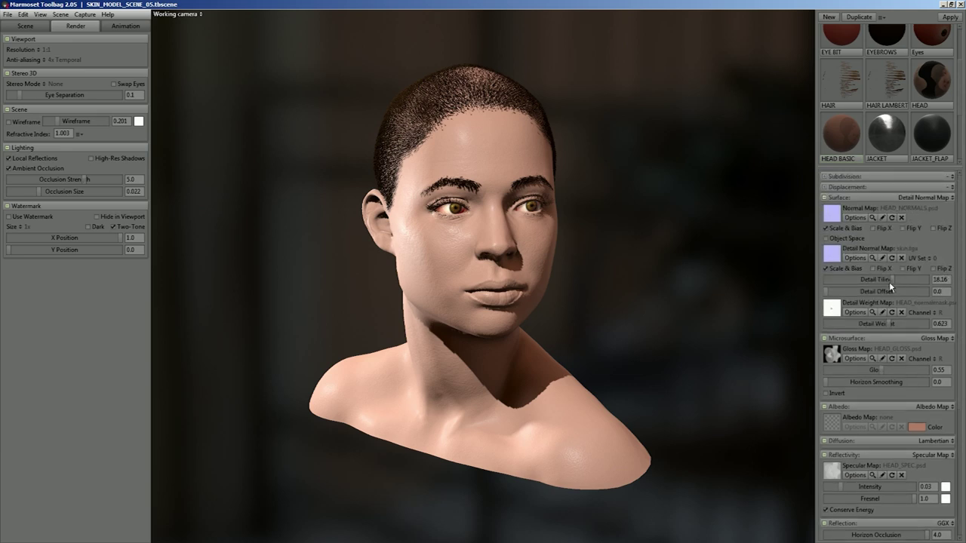
pyautogui.scroll(5, 642, 265)
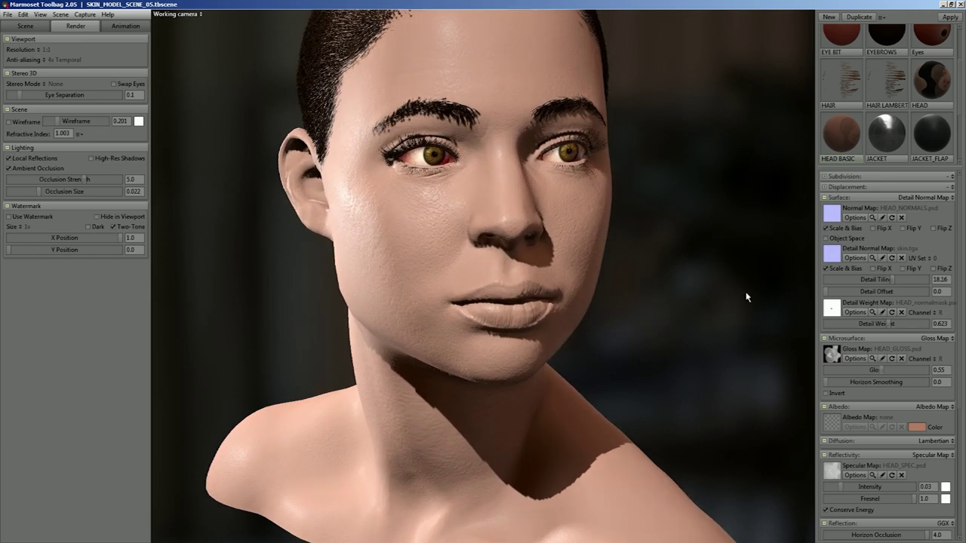
pyautogui.click(872, 258)
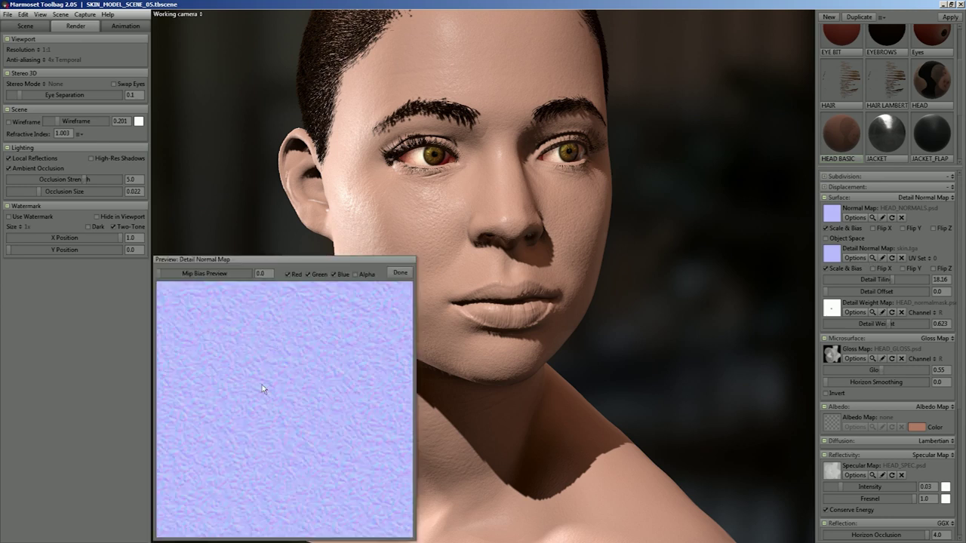
pyautogui.click(400, 273)
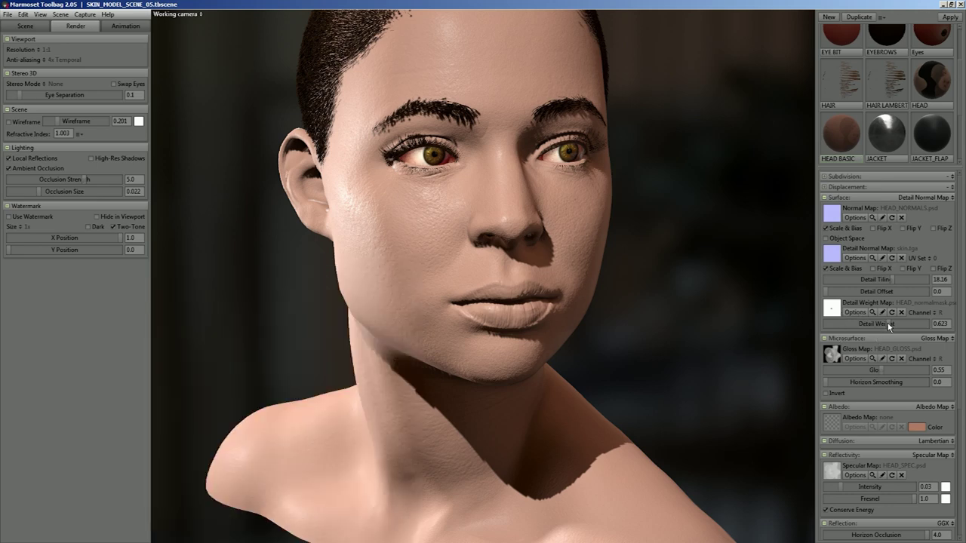
# Set the detail tiling to 13.86 and the detail weight to 0.544, and preview the detail weight map
pyautogui.moveTo(892, 282)
pyautogui.mouseDown()
pyautogui.moveTo(851, 280)
pyautogui.moveTo(882, 280)
pyautogui.mouseUp()
pyautogui.moveTo(890, 326)
pyautogui.mouseDown()
pyautogui.moveTo(827, 325)
pyautogui.moveTo(905, 324)
pyautogui.moveTo(823, 326)
pyautogui.moveTo(878, 324)
pyautogui.mouseUp()
pyautogui.click(872, 312)
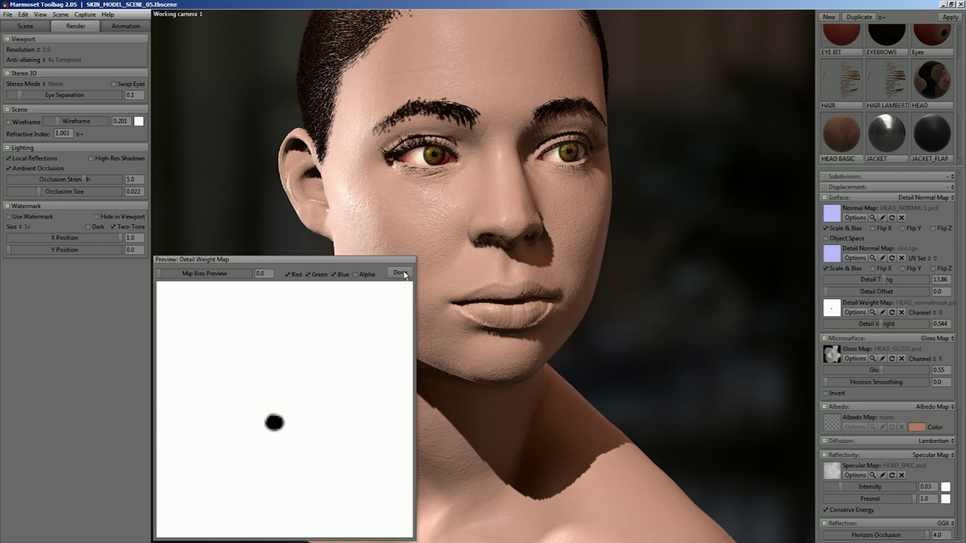
pyautogui.click(400, 273)
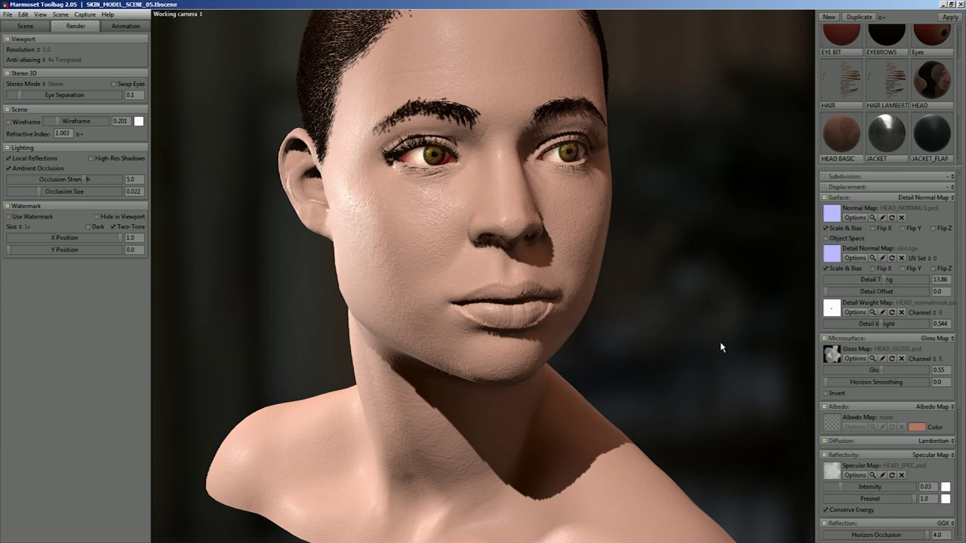
# Preview the gloss map, and test the gloss at 0.99 while rotating the environment lighting around the head
pyautogui.click(872, 359)
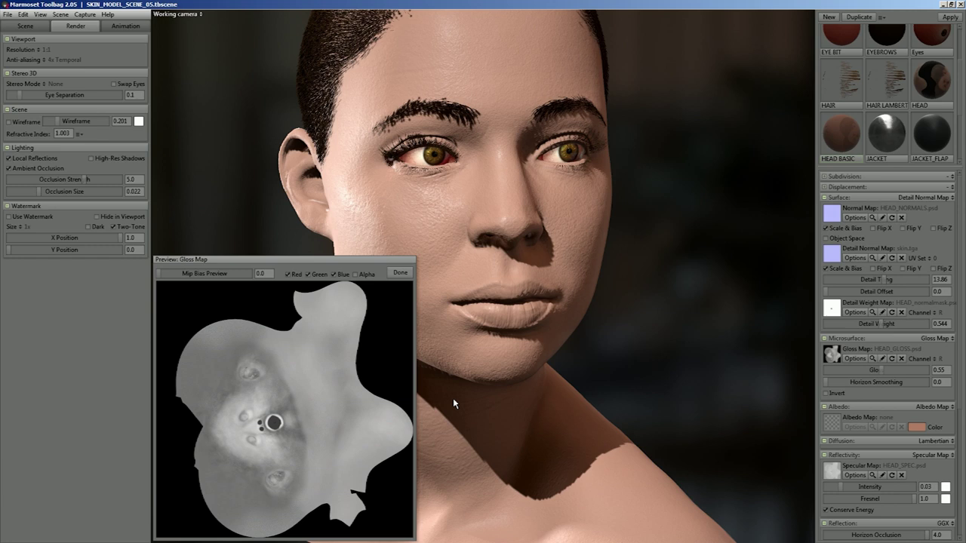
pyautogui.click(400, 273)
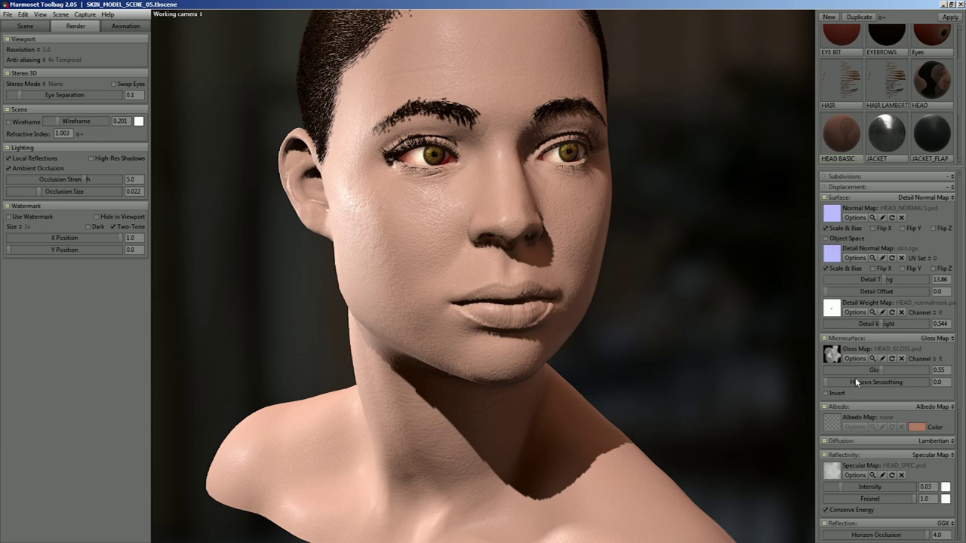
pyautogui.moveTo(880, 372); pyautogui.dragTo(926, 371)
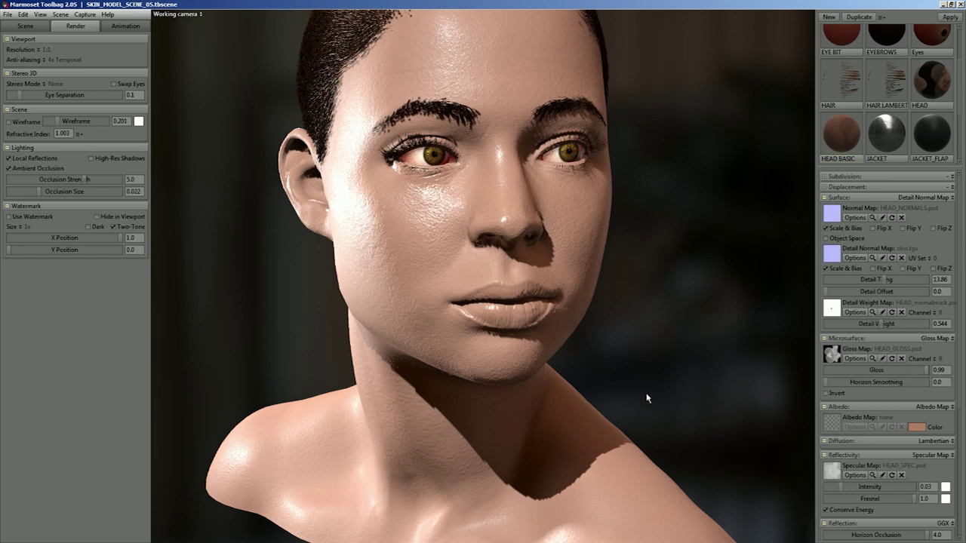
pyautogui.keyDown('shift'); pyautogui.moveTo(647, 399); pyautogui.dragTo(613, 411); pyautogui.keyUp('shift')
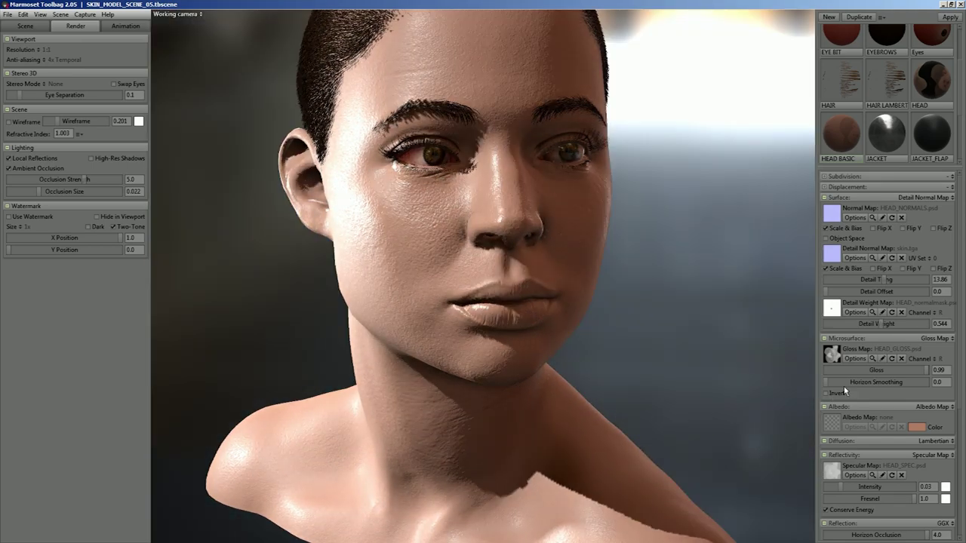
# Check the gloss map preview again and set the skin's gloss to 0.698
pyautogui.click(872, 359)
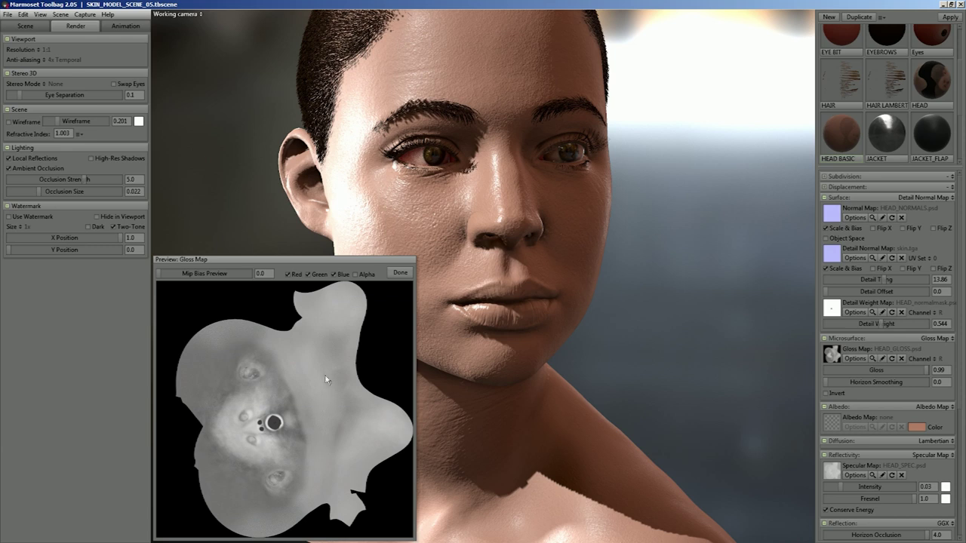
pyautogui.click(399, 274)
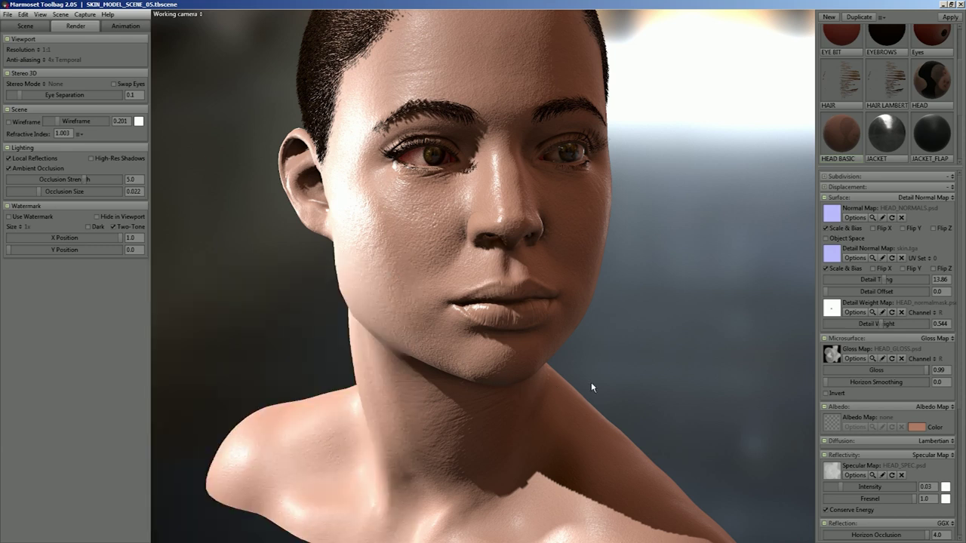
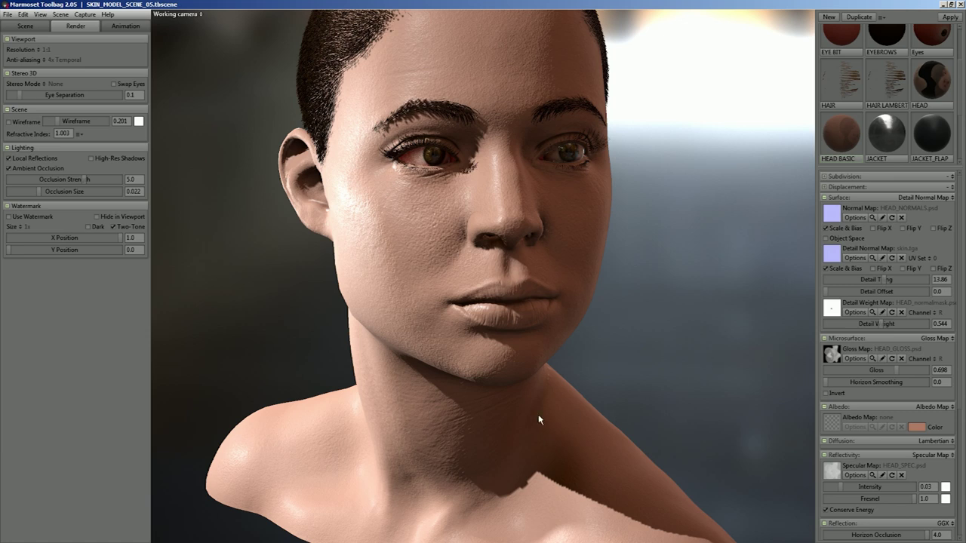
pyautogui.moveTo(539, 423); pyautogui.dragTo(538, 419)
pyautogui.scroll(-5, 538, 414)
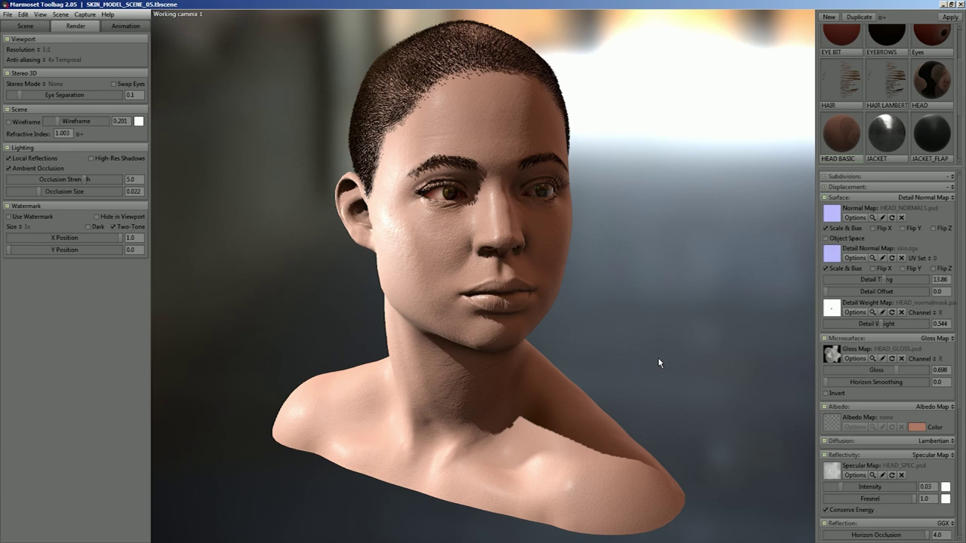
# Inspect the gloss map's facial areas in the preview and compare them with the head
pyautogui.click(832, 357)
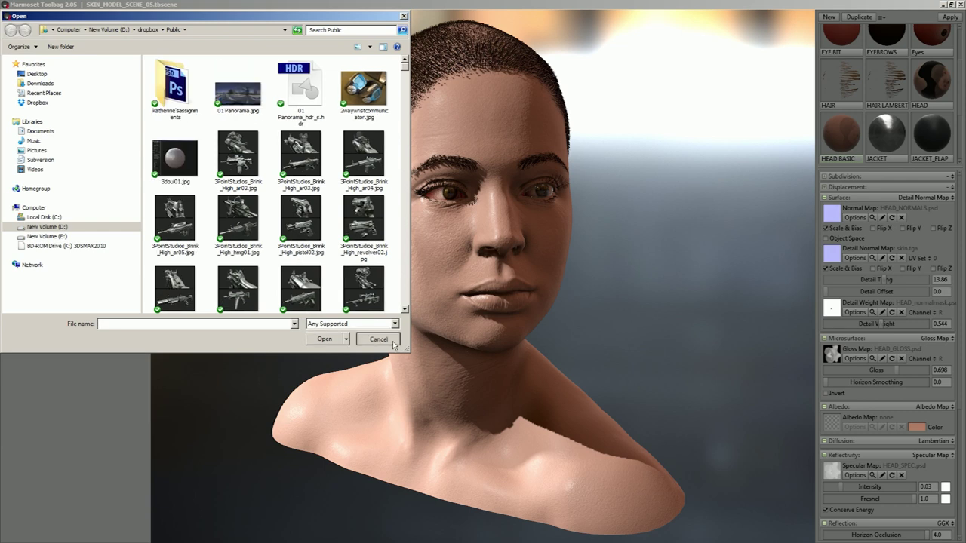
pyautogui.click(378, 339)
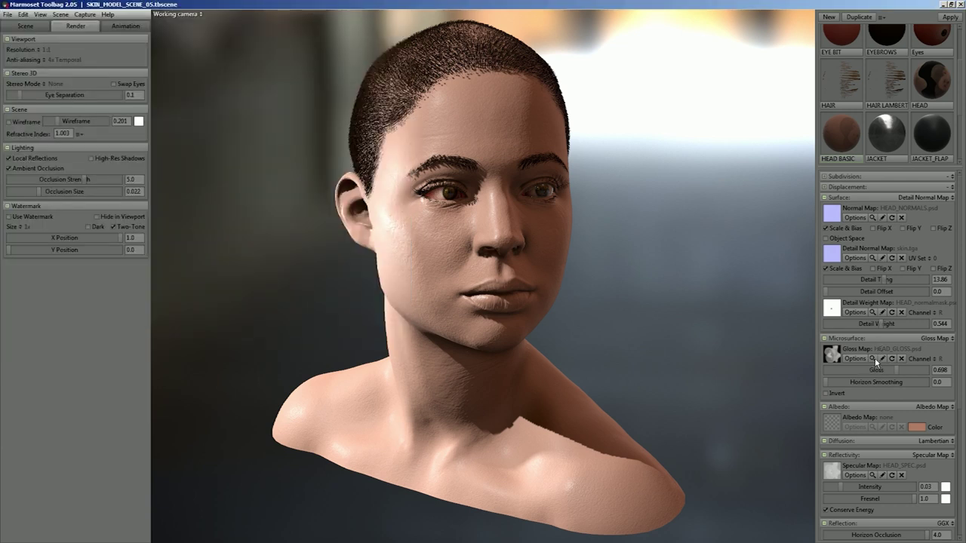
pyautogui.click(873, 358)
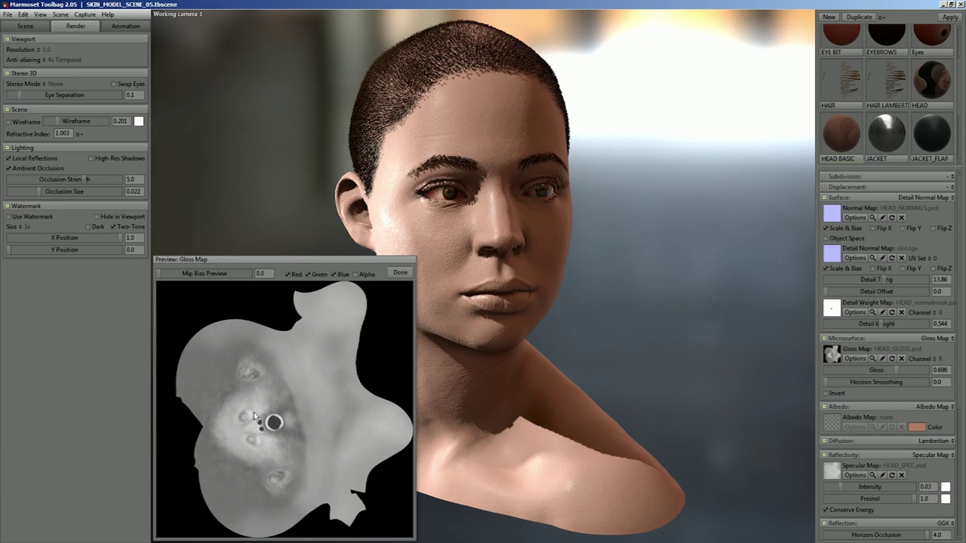
pyautogui.click(399, 273)
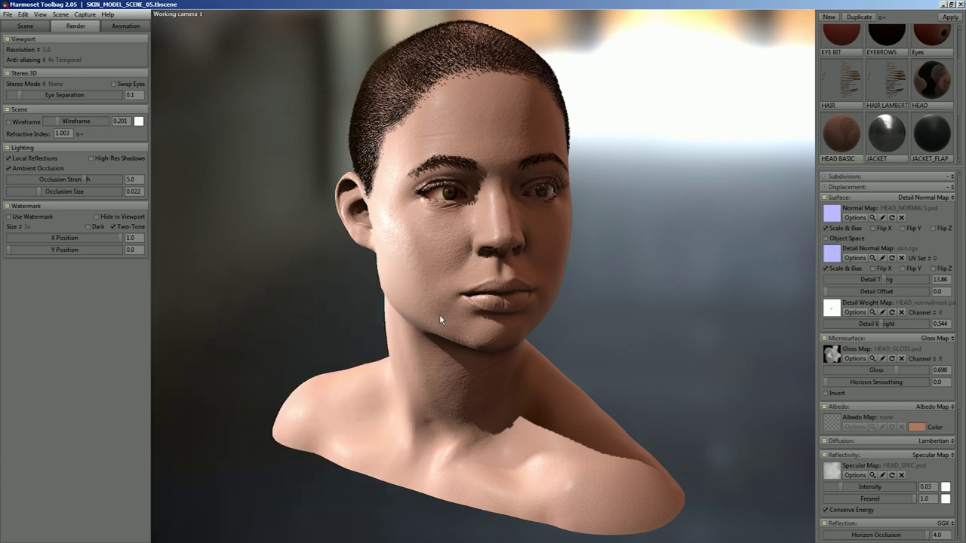
pyautogui.moveTo(443, 279); pyautogui.dragTo(403, 297)
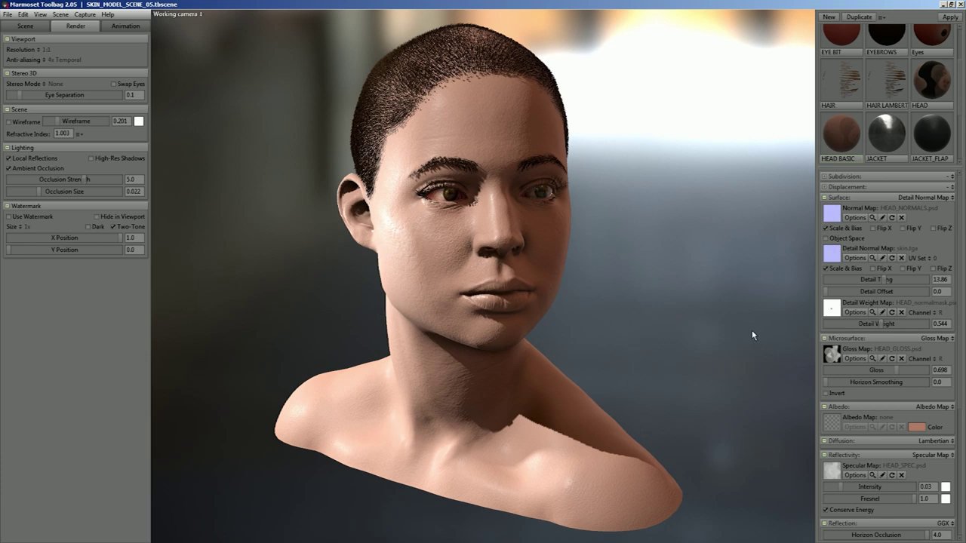
# Preview the specular map HEAD_SPEC.psd in the material's reflectivity settings
pyautogui.moveTo(961, 332); pyautogui.dragTo(959, 423)
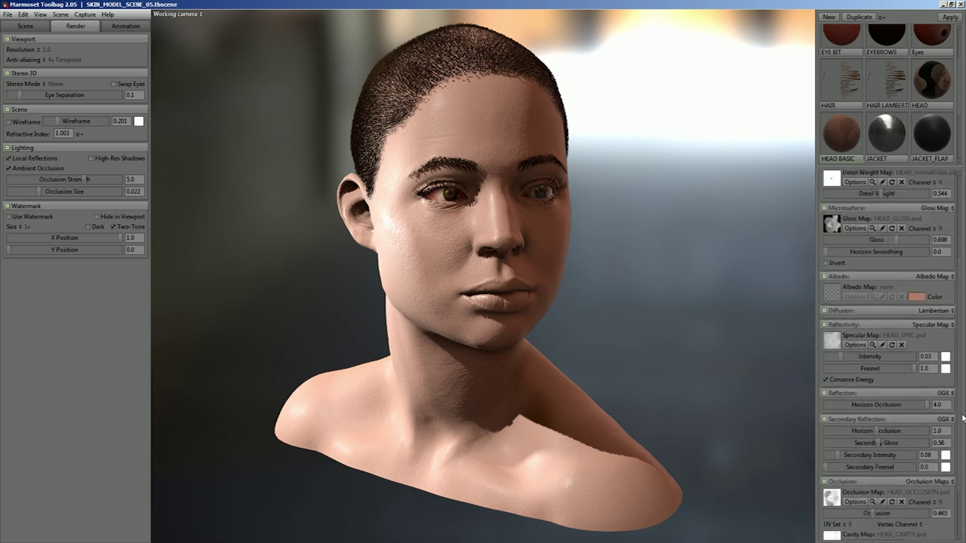
pyautogui.click(872, 344)
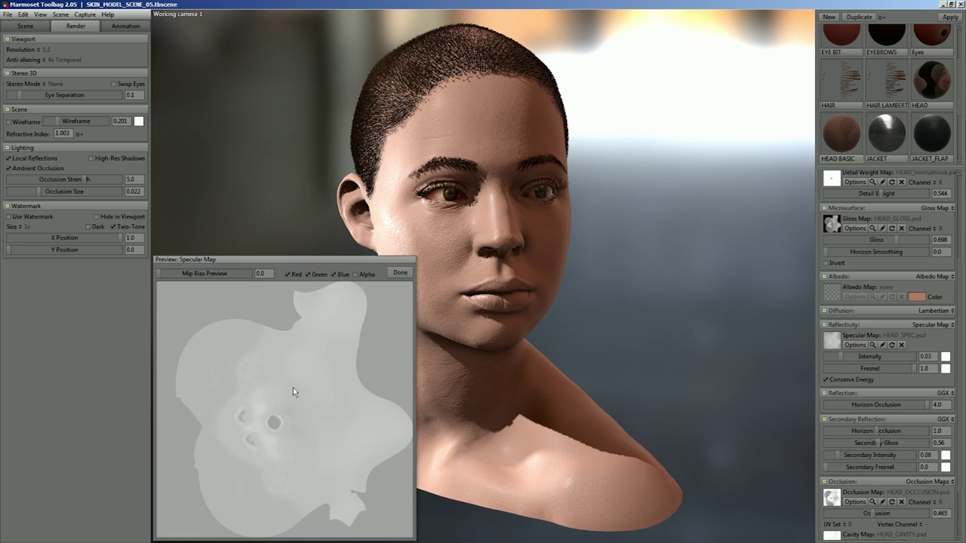
pyautogui.click(398, 274)
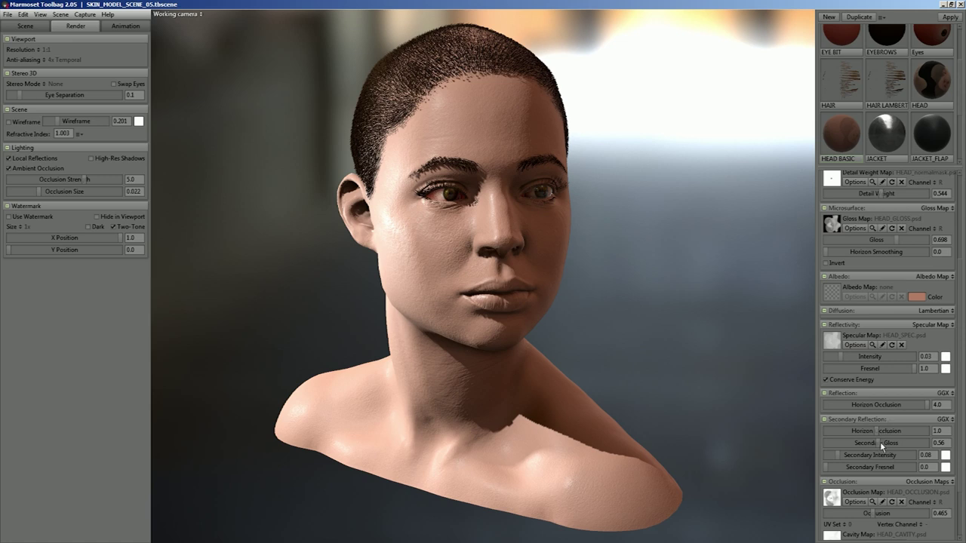
# Test the skin's specular intensity at 0.144 and 0.027 while rotating the environment lighting
pyautogui.moveTo(960, 415); pyautogui.dragTo(963, 441)
pyautogui.moveTo(511, 371); pyautogui.dragTo(516, 331)
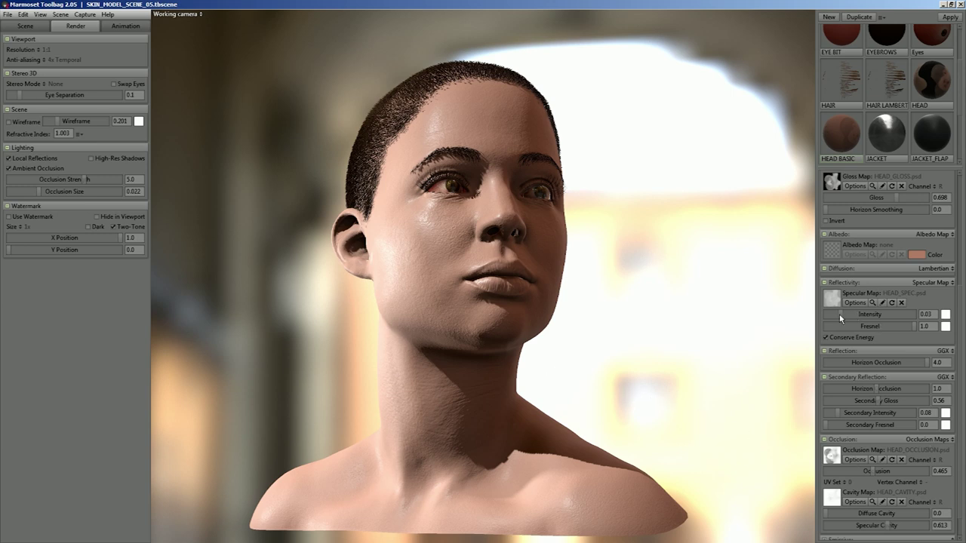
pyautogui.moveTo(842, 313)
pyautogui.mouseDown()
pyautogui.moveTo(862, 314)
pyautogui.moveTo(831, 314)
pyautogui.moveTo(901, 315)
pyautogui.moveTo(829, 315)
pyautogui.moveTo(860, 315)
pyautogui.mouseUp()
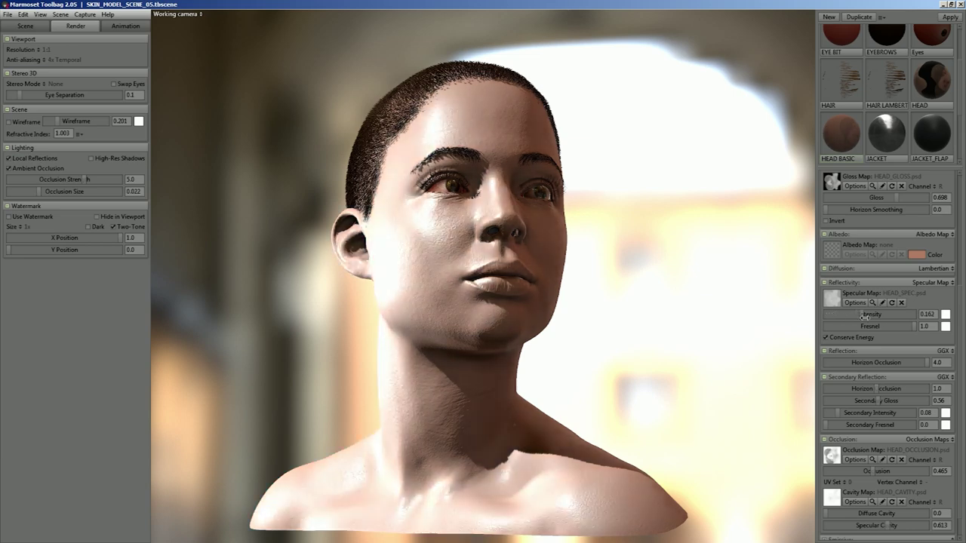
pyautogui.moveTo(662, 382)
pyautogui.keyDown('shift'); pyautogui.mouseDown()
pyautogui.moveTo(642, 382)
pyautogui.moveTo(718, 384)
pyautogui.moveTo(669, 381)
pyautogui.moveTo(633, 393)
pyautogui.moveTo(672, 399)
pyautogui.moveTo(656, 398)
pyautogui.mouseUp(); pyautogui.keyUp('shift')
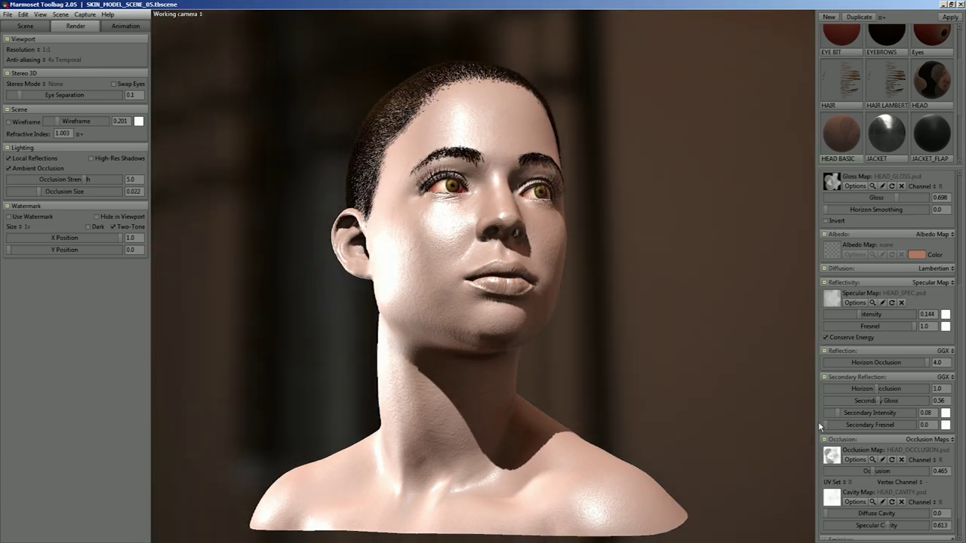
pyautogui.moveTo(859, 316); pyautogui.dragTo(841, 314)
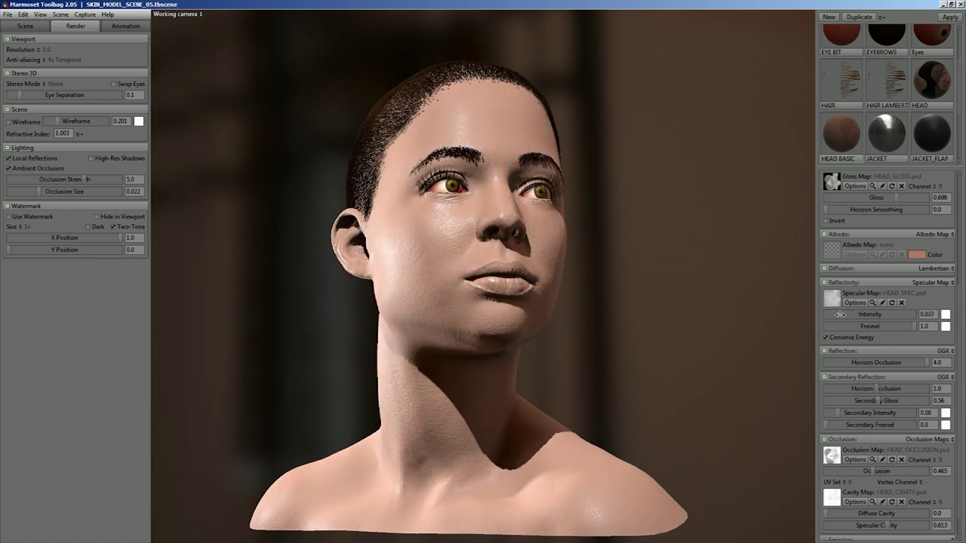
# Remove the specular map from the skin's reflectivity and set the specular intensity to 0.017
pyautogui.click(901, 303)
pyautogui.moveTo(838, 314); pyautogui.dragTo(835, 313)
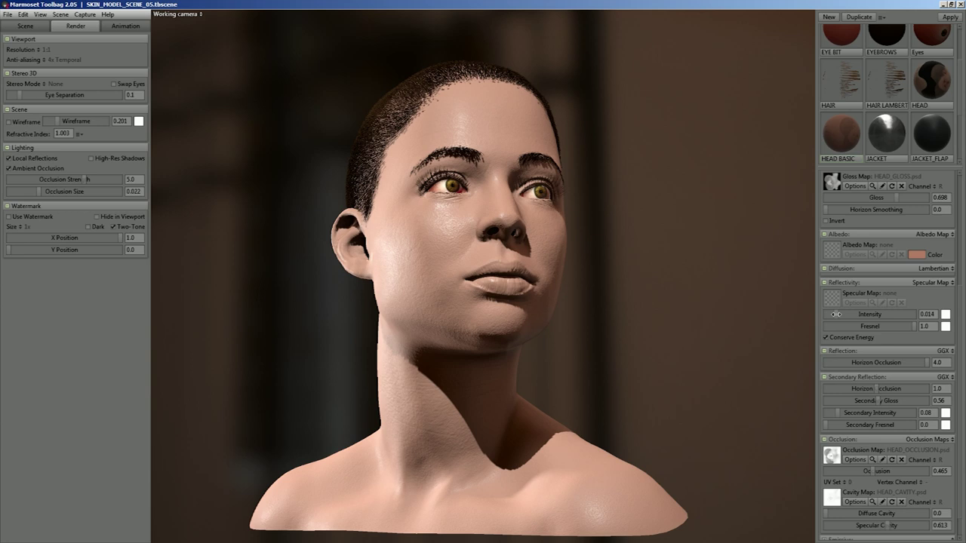
pyautogui.moveTo(835, 314)
pyautogui.mouseDown()
pyautogui.moveTo(850, 315)
pyautogui.moveTo(836, 314)
pyautogui.mouseUp()
pyautogui.moveTo(837, 313); pyautogui.dragTo(838, 314)
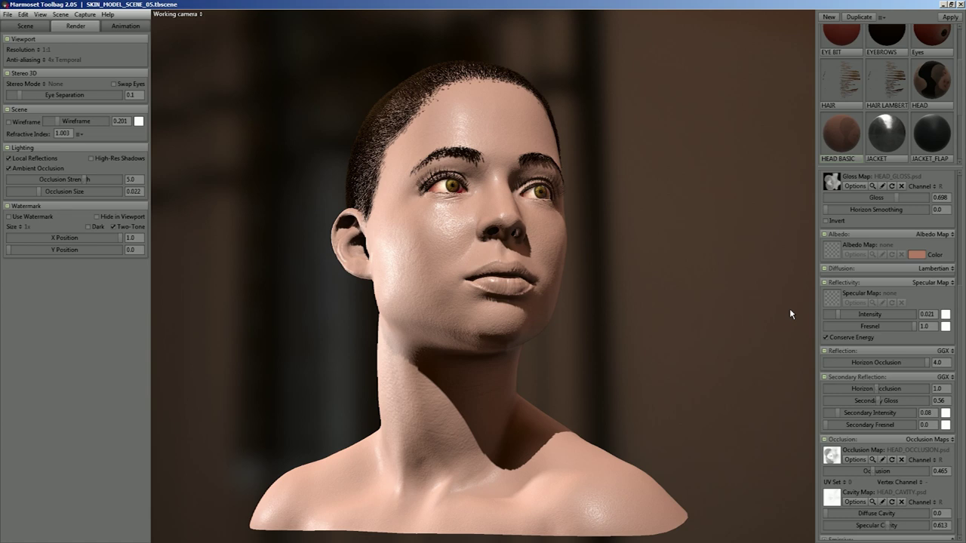
pyautogui.moveTo(839, 314); pyautogui.dragTo(838, 314)
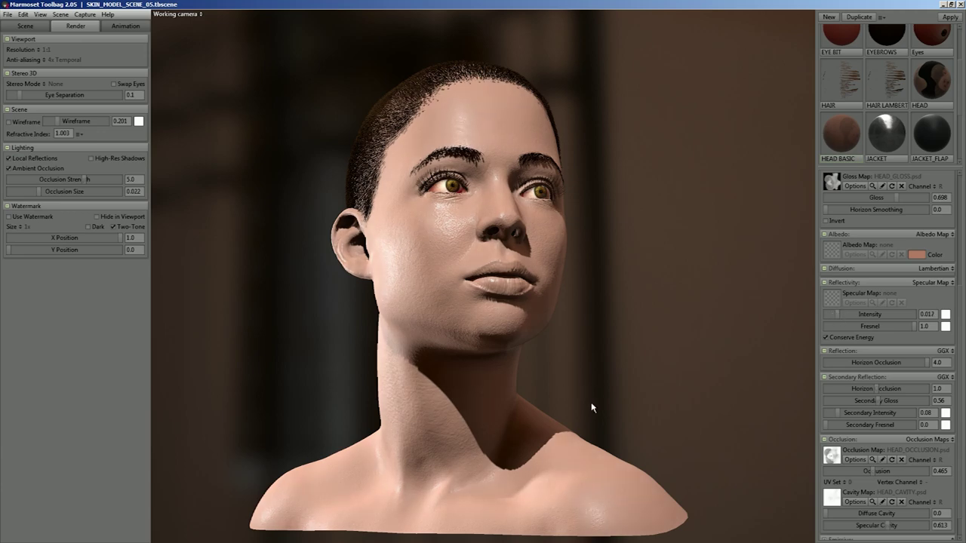
# Examine the skin's highlights on the face from other angles and under rotated environment lighting
pyautogui.moveTo(604, 392); pyautogui.dragTo(582, 401)
pyautogui.moveTo(565, 317); pyautogui.dragTo(603, 349)
pyautogui.moveTo(604, 348)
pyautogui.mouseDown(button='right')
pyautogui.moveTo(610, 340)
pyautogui.moveTo(606, 367)
pyautogui.moveTo(591, 350)
pyautogui.mouseUp(button='right')
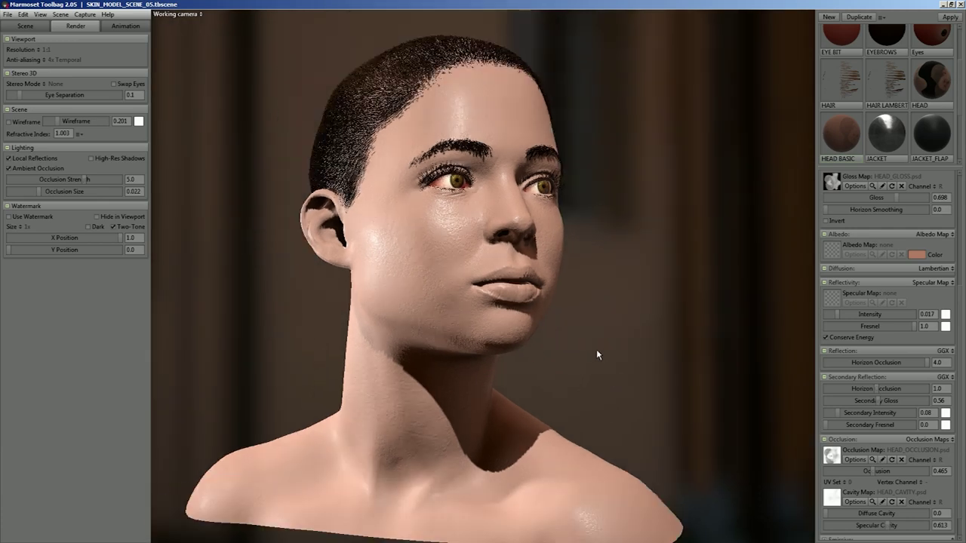
pyautogui.moveTo(591, 345)
pyautogui.keyDown('shift'); pyautogui.mouseDown()
pyautogui.moveTo(573, 350)
pyautogui.moveTo(588, 348)
pyautogui.moveTo(589, 327)
pyautogui.mouseUp(); pyautogui.keyUp('shift')
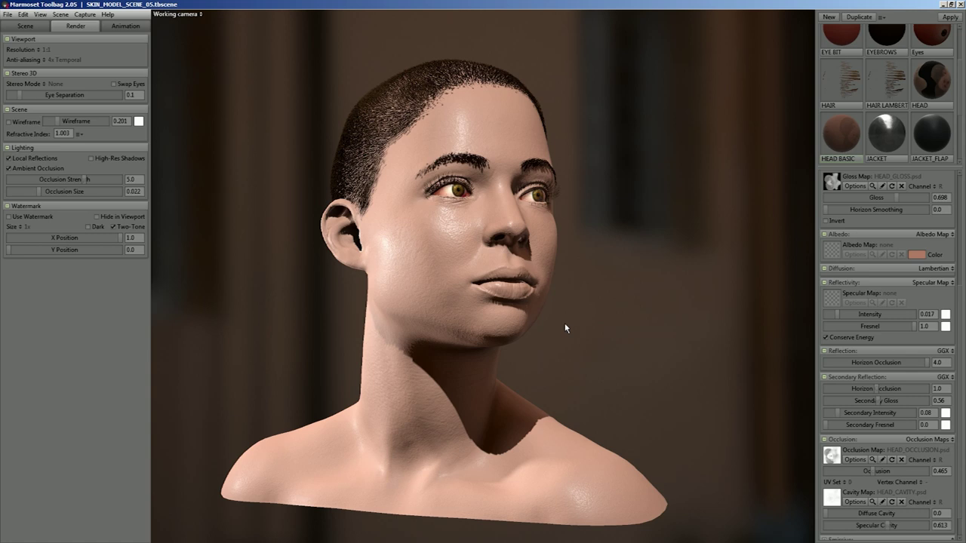
pyautogui.moveTo(560, 336); pyautogui.dragTo(556, 282, button='right')
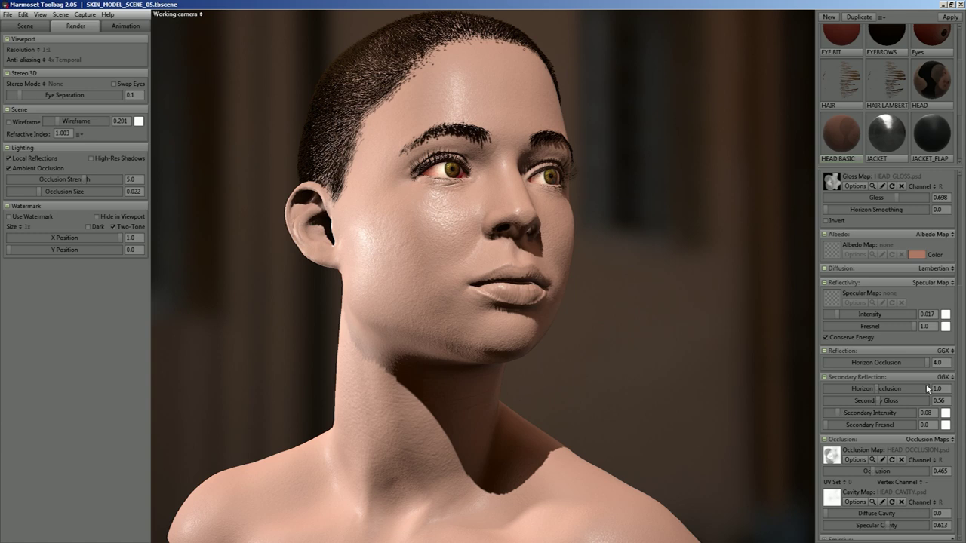
pyautogui.moveTo(961, 370); pyautogui.dragTo(964, 318)
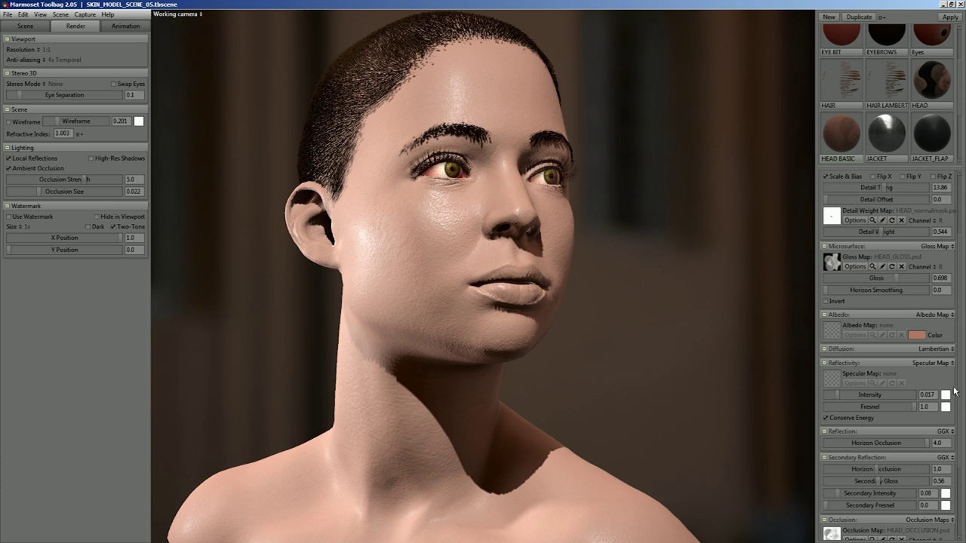
# Tune the skin's secondary reflection to a secondary gloss of 0.442 and a secondary intensity of 0.132
pyautogui.scroll(-3, 848, 442)
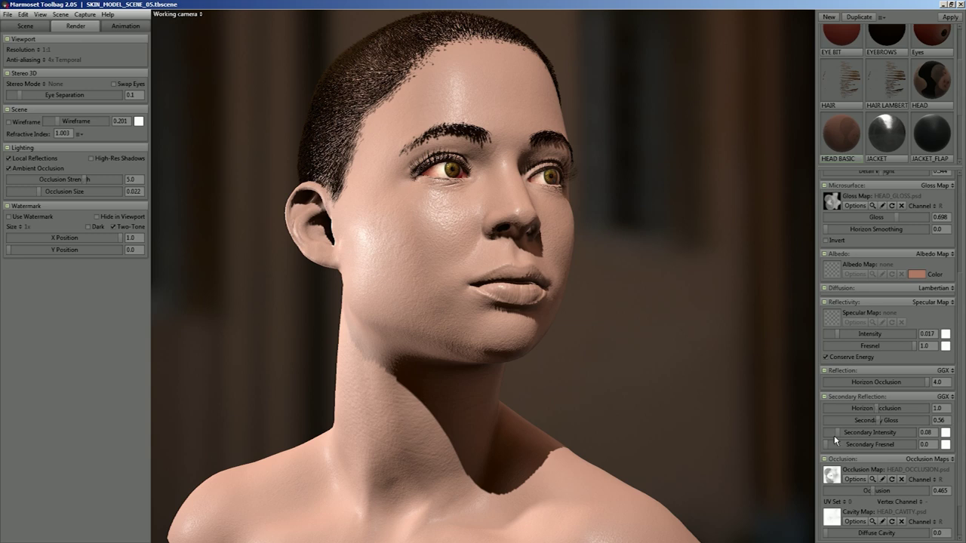
pyautogui.moveTo(836, 433)
pyautogui.mouseDown()
pyautogui.moveTo(822, 433)
pyautogui.moveTo(859, 433)
pyautogui.moveTo(839, 433)
pyautogui.mouseUp()
pyautogui.moveTo(654, 383); pyautogui.dragTo(753, 411)
pyautogui.moveTo(836, 432); pyautogui.dragTo(837, 432)
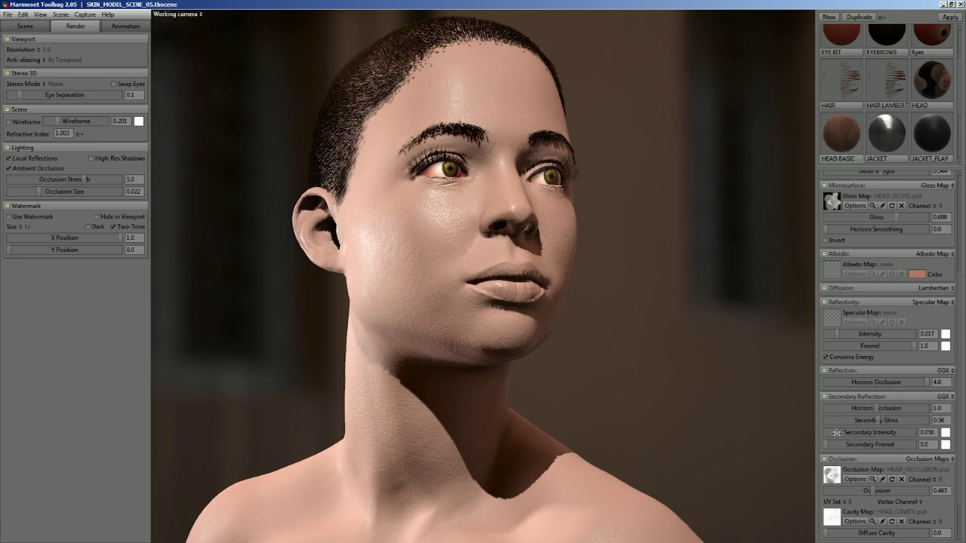
pyautogui.moveTo(773, 369); pyautogui.dragTo(740, 369)
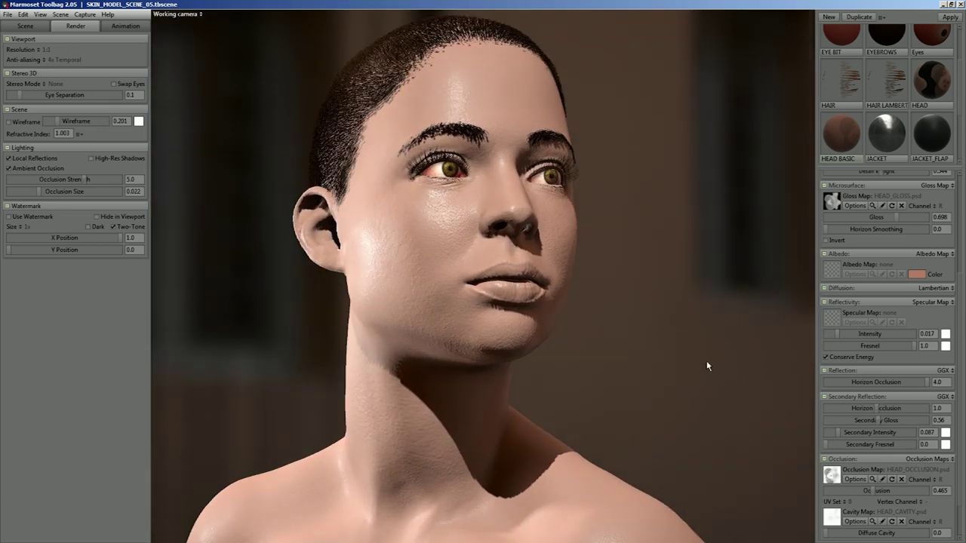
pyautogui.moveTo(669, 340); pyautogui.dragTo(666, 361)
pyautogui.moveTo(878, 419); pyautogui.dragTo(841, 432)
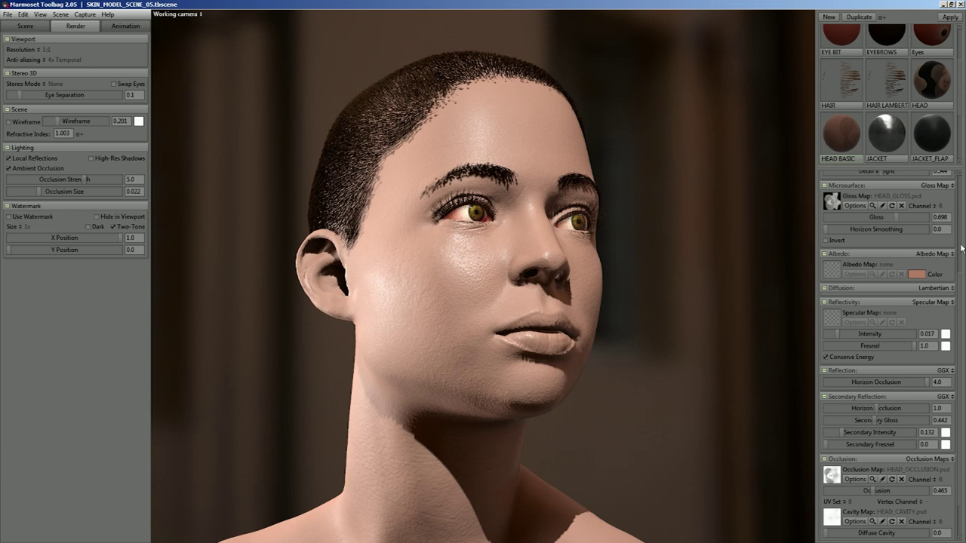
# Raise the skin's specular intensity to 0.097 and preview the cavity map HEAD_CAVITY.psd
pyautogui.moveTo(961, 287); pyautogui.dragTo(957, 333)
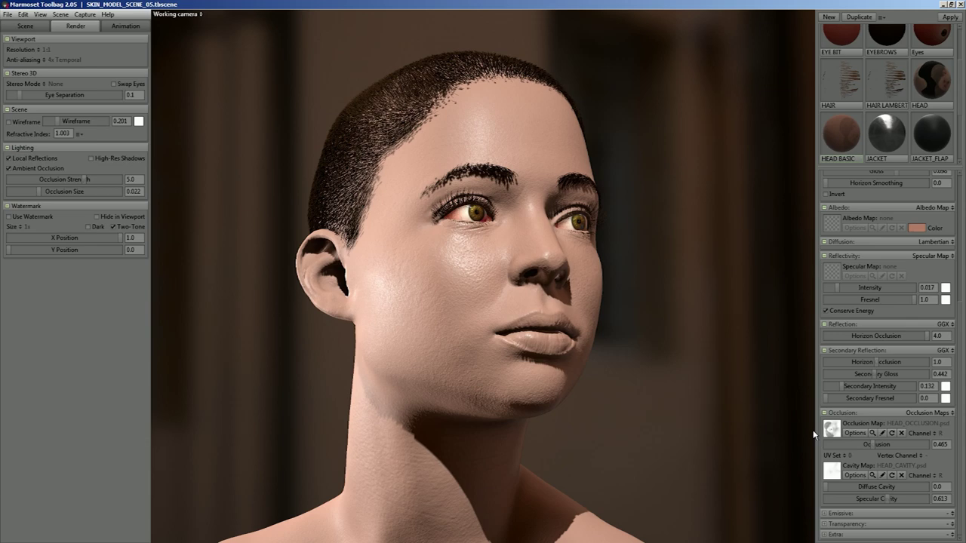
pyautogui.scroll(5, 629, 367)
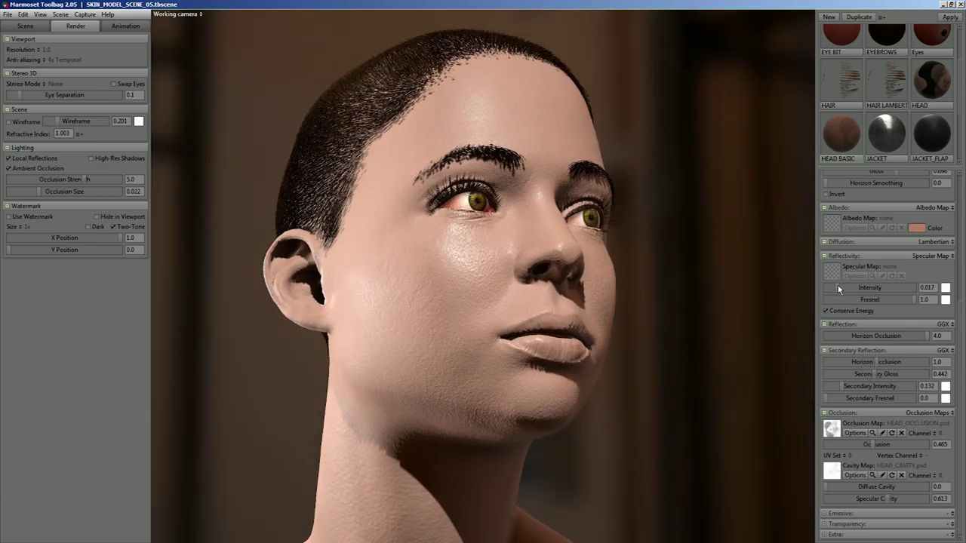
pyautogui.moveTo(837, 287); pyautogui.dragTo(853, 287)
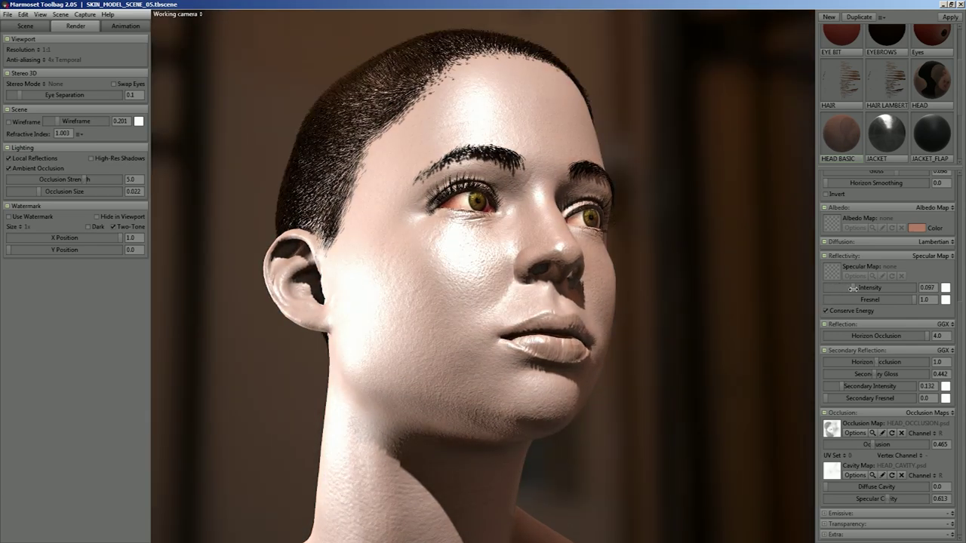
pyautogui.click(873, 476)
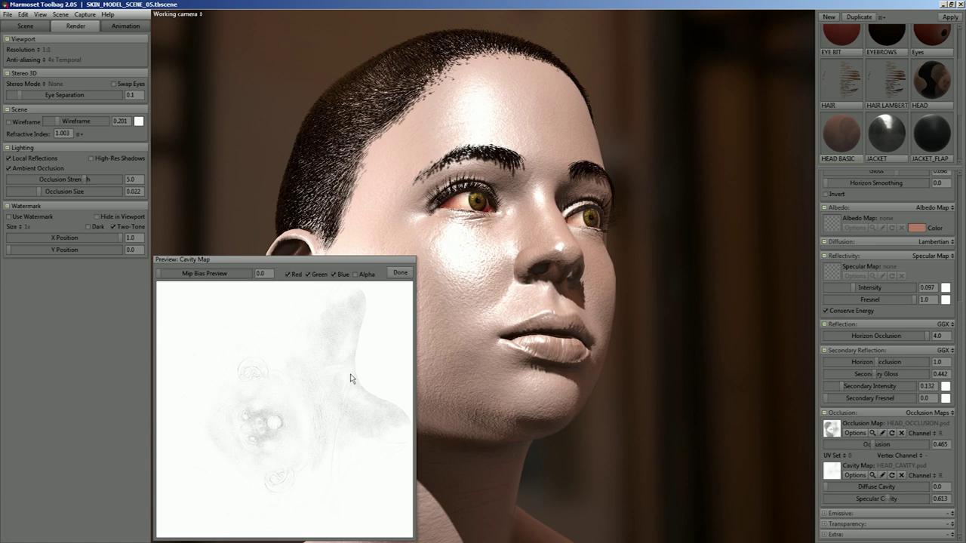
pyautogui.click(400, 273)
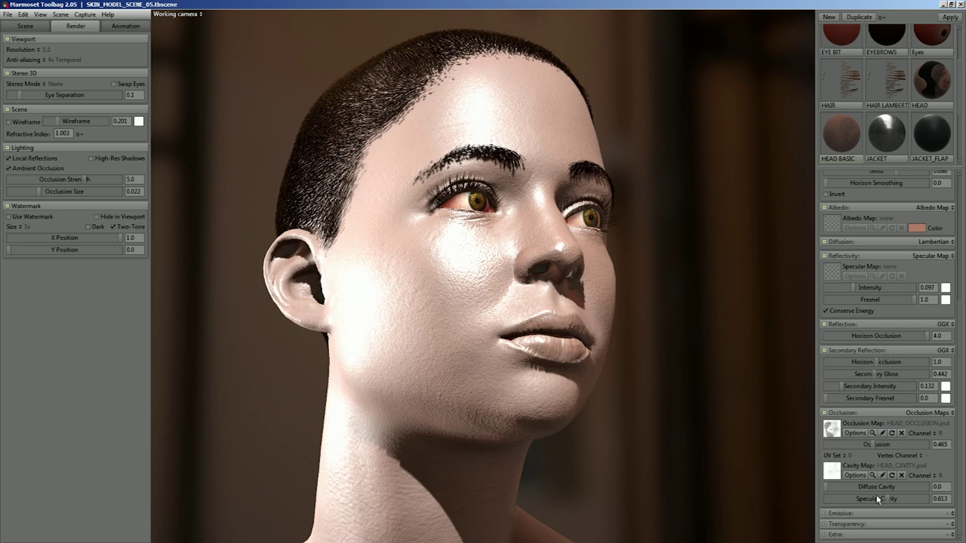
# Test stronger specular cavity on the skin from a lower viewing angle, ending at 0.702
pyautogui.moveTo(887, 501); pyautogui.dragTo(952, 501)
pyautogui.moveTo(787, 491); pyautogui.dragTo(630, 442)
pyautogui.moveTo(906, 498)
pyautogui.mouseDown()
pyautogui.moveTo(875, 501)
pyautogui.moveTo(892, 501)
pyautogui.mouseUp()
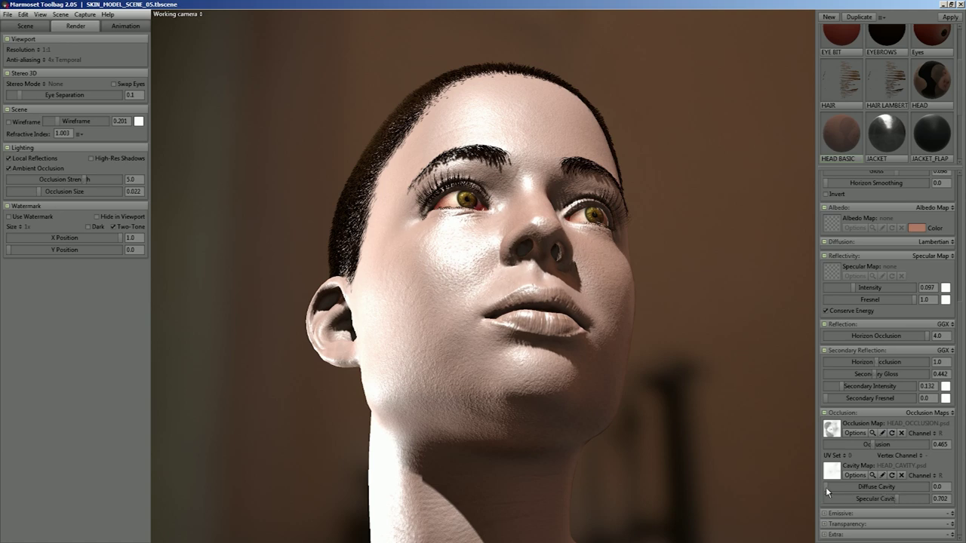
# Try the skin's diffuse cavity at 1.0, compare the effect on the face, and reset it to 0
pyautogui.moveTo(829, 488); pyautogui.dragTo(896, 456)
pyautogui.moveTo(560, 405); pyautogui.dragTo(587, 401)
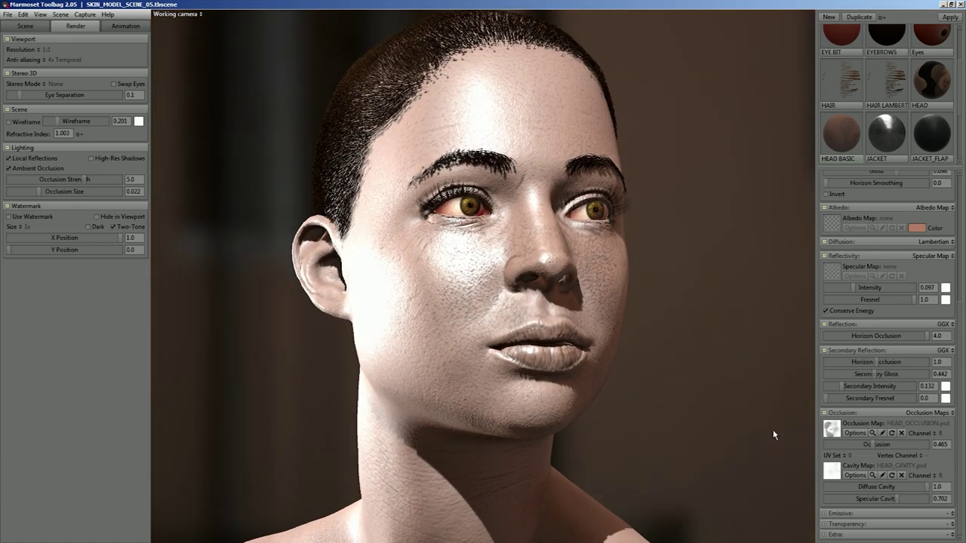
pyautogui.moveTo(926, 486); pyautogui.dragTo(949, 486)
pyautogui.click(943, 487)
pyautogui.write('0')
pyautogui.press('Return')
# Set the specular cavity to 0.584 and lower the skin's specular intensity to 0.012
pyautogui.moveTo(897, 498)
pyautogui.mouseDown()
pyautogui.moveTo(870, 499)
pyautogui.moveTo(917, 498)
pyautogui.moveTo(880, 498)
pyautogui.mouseUp()
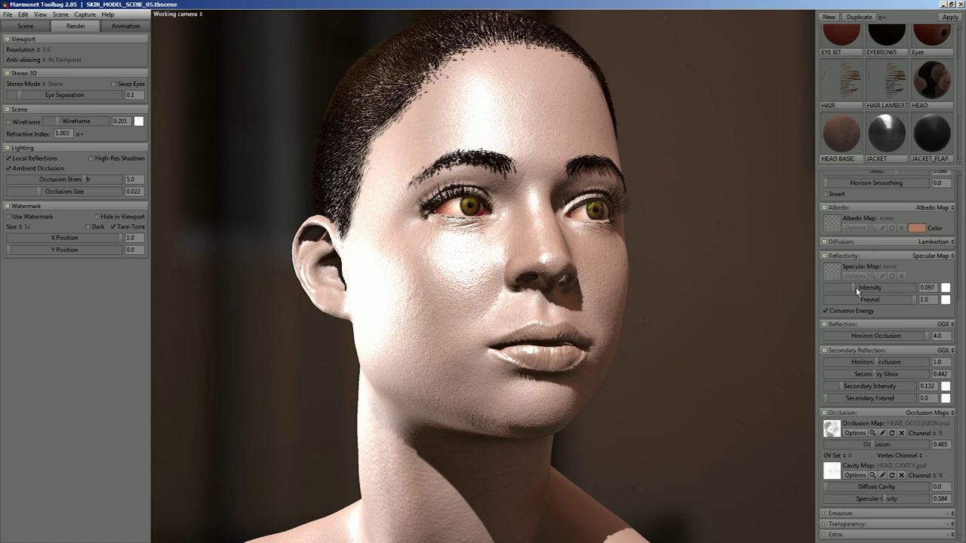
pyautogui.moveTo(852, 288); pyautogui.dragTo(837, 288)
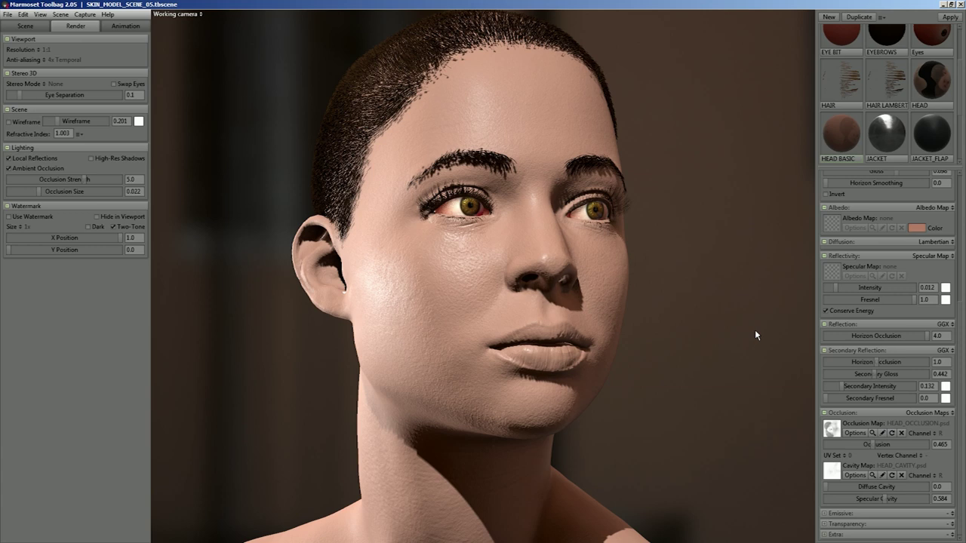
pyautogui.scroll(-5, 685, 394)
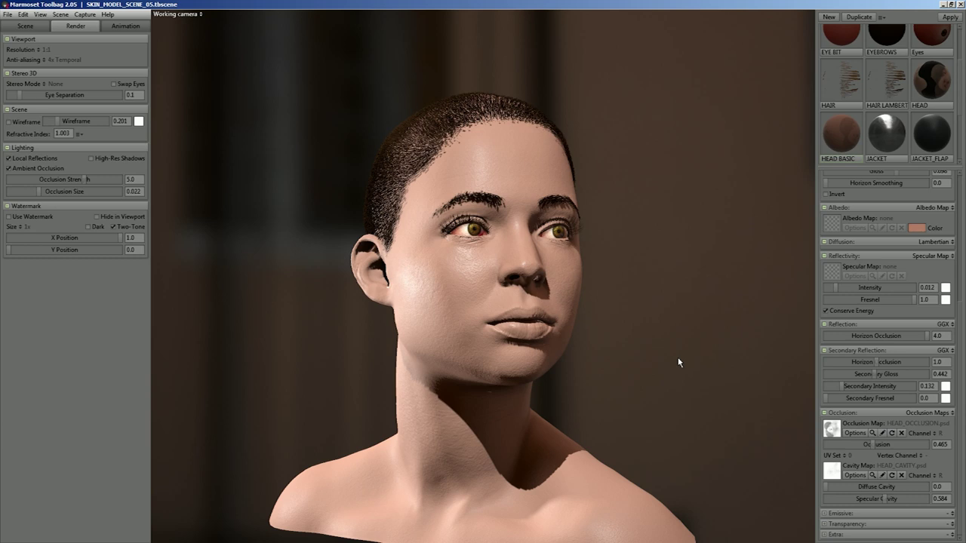
# Compare the skin with diffuse cavity at 1.0 and at 0 on the whole bust
pyautogui.moveTo(827, 486)
pyautogui.mouseDown()
pyautogui.moveTo(934, 486)
pyautogui.moveTo(804, 488)
pyautogui.moveTo(960, 487)
pyautogui.moveTo(830, 487)
pyautogui.moveTo(949, 489)
pyautogui.mouseUp()
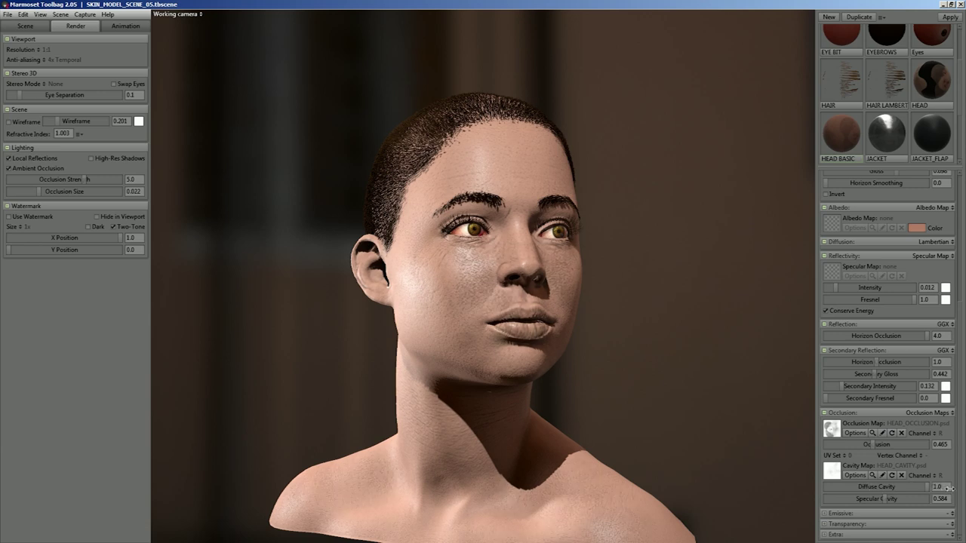
pyautogui.moveTo(928, 487); pyautogui.dragTo(824, 489)
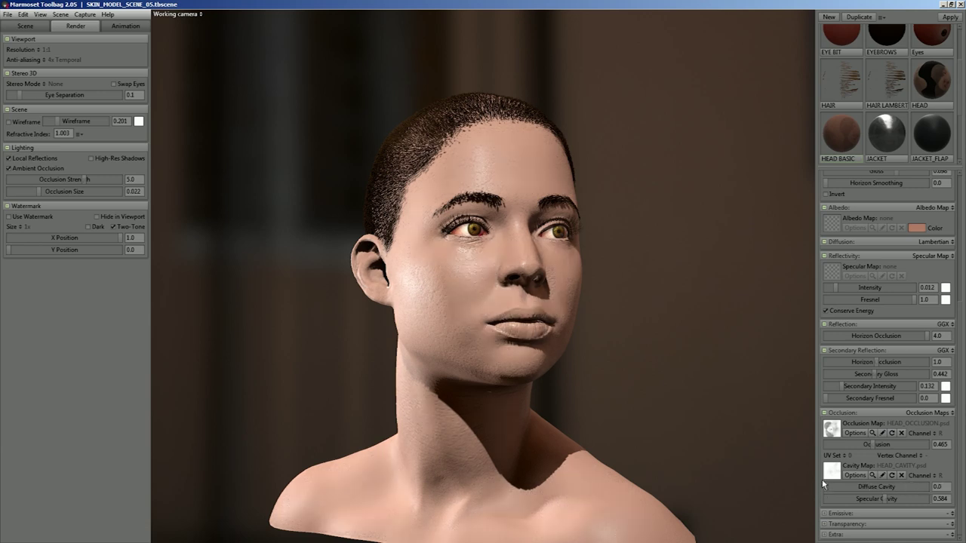
pyautogui.moveTo(716, 393); pyautogui.dragTo(703, 409)
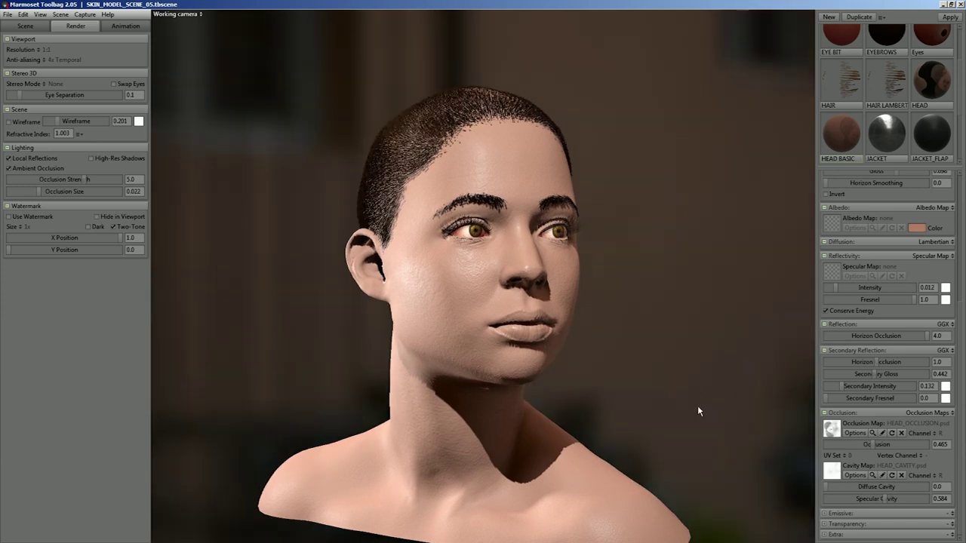
# Set the specular cavity to 0.935 and preview the occlusion map HEAD_OCCLUSION.psd
pyautogui.moveTo(884, 500); pyautogui.dragTo(922, 498)
pyautogui.click(873, 432)
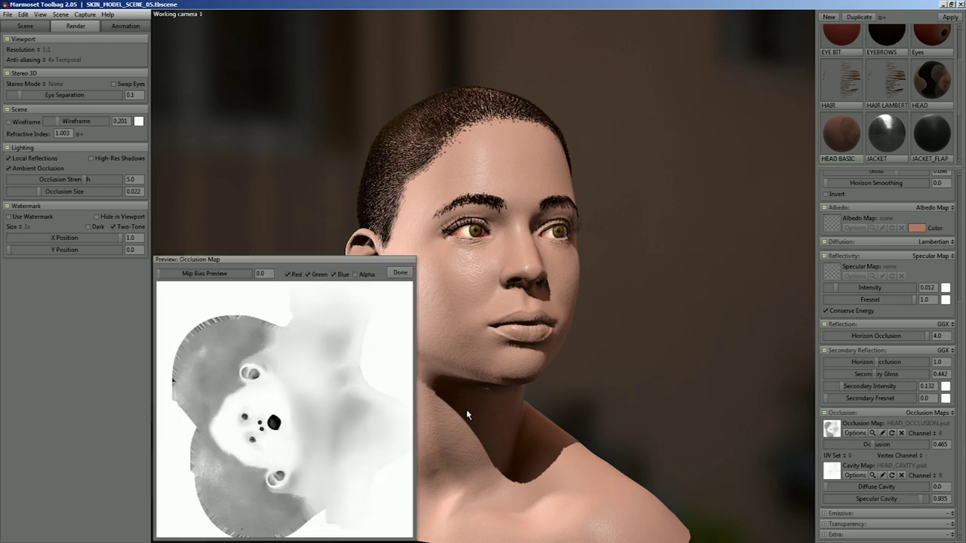
pyautogui.click(400, 273)
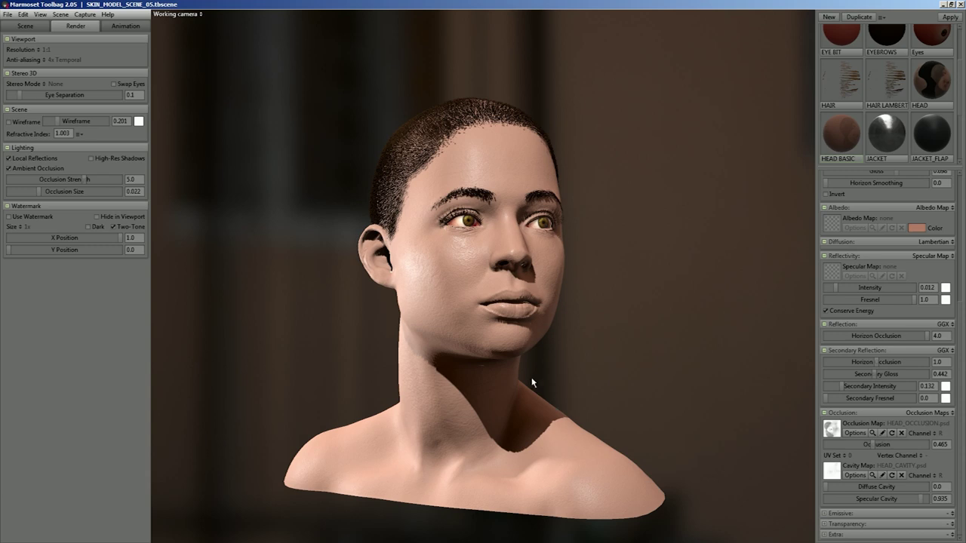
# Hide the main key and harsh rim lights and set the skin's occlusion to 0.638 under ambient lighting
pyautogui.click(22, 27)
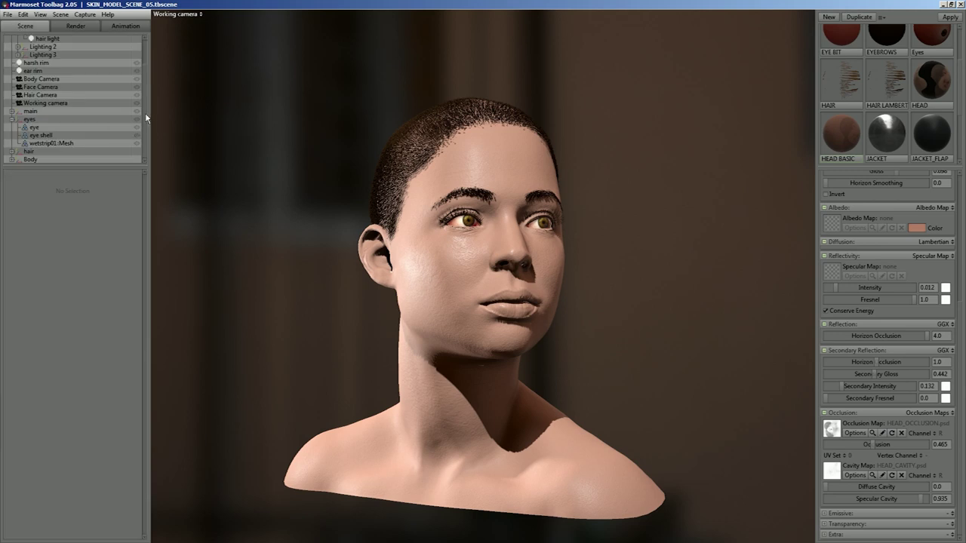
pyautogui.scroll(2, 145, 113)
pyautogui.click(137, 64)
pyautogui.click(136, 66)
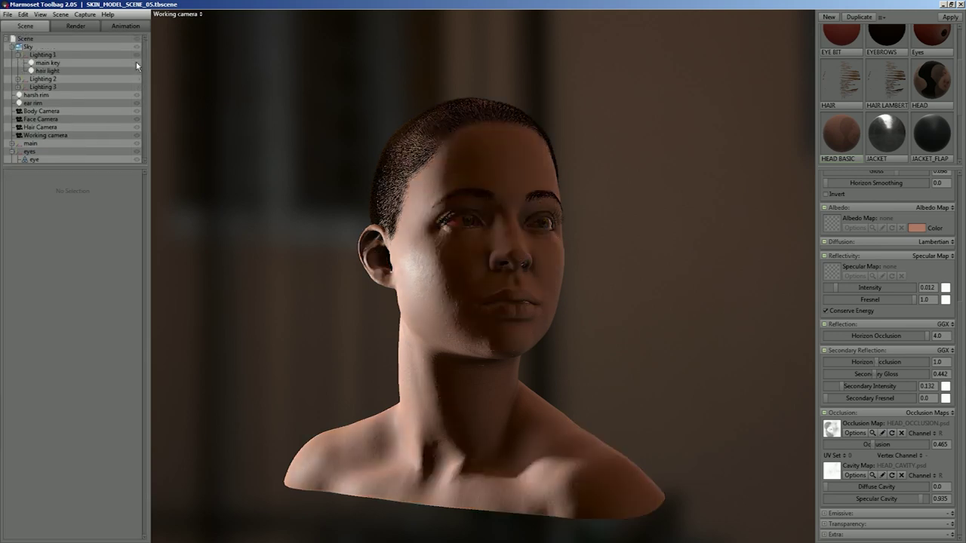
pyautogui.click(138, 95)
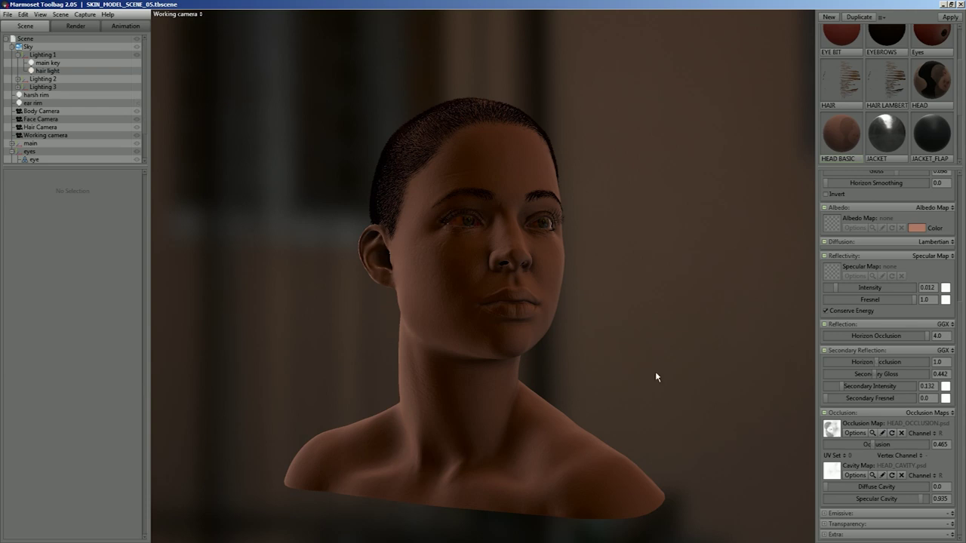
pyautogui.moveTo(872, 446); pyautogui.dragTo(892, 450)
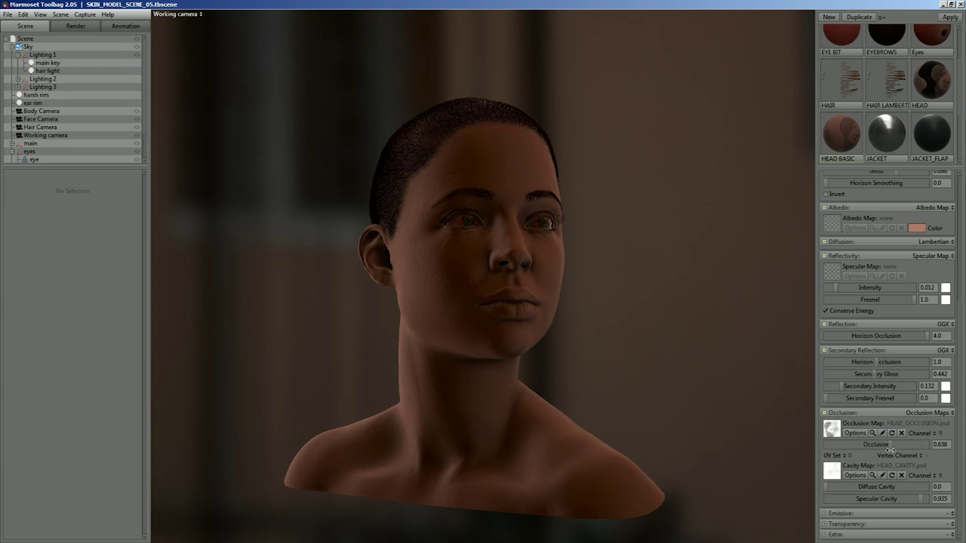
# Show the harsh rim and main key lights again and raise the skin's occlusion slightly
pyautogui.click(136, 96)
pyautogui.click(136, 63)
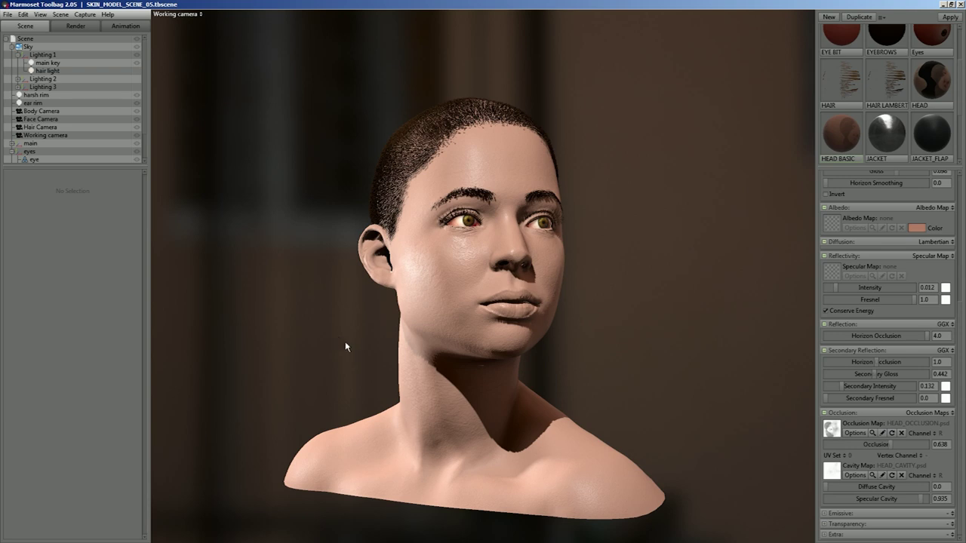
pyautogui.moveTo(344, 345); pyautogui.dragTo(335, 346)
pyautogui.moveTo(891, 446); pyautogui.dragTo(893, 446)
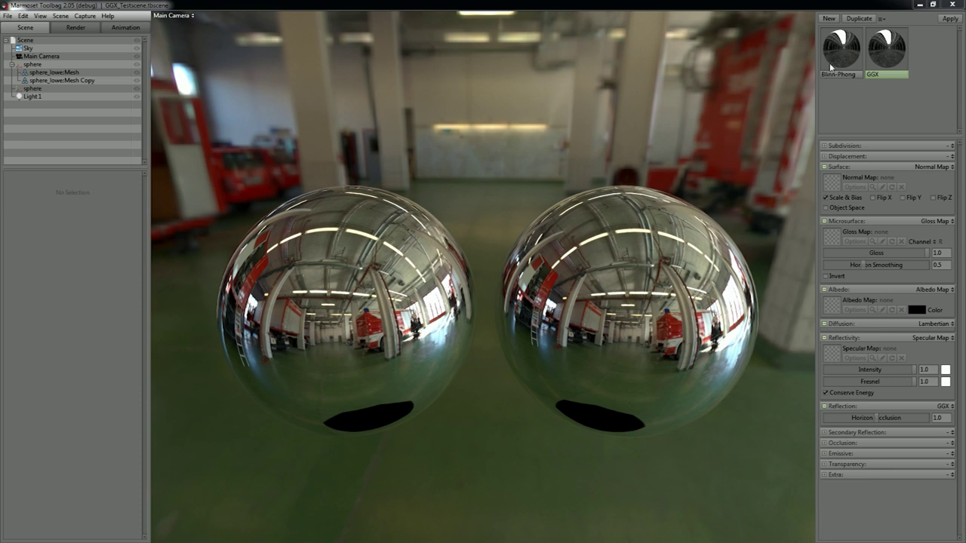
# In the GGX_Testscene scene, hide the sky so that only the direct light affects the two spheres
pyautogui.click(137, 48)
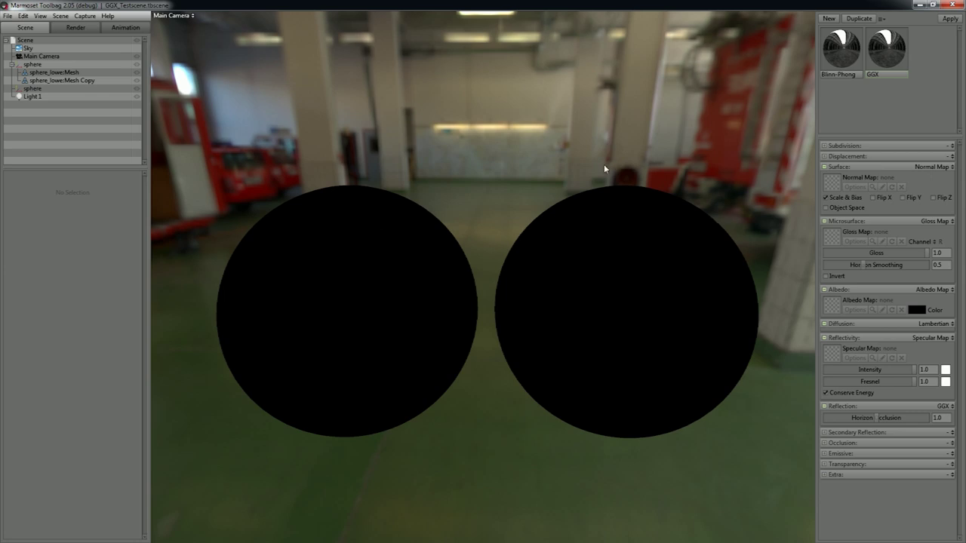
pyautogui.moveTo(611, 166); pyautogui.dragTo(578, 158)
pyautogui.moveTo(489, 242)
pyautogui.mouseDown()
pyautogui.moveTo(481, 270)
pyautogui.moveTo(491, 224)
pyautogui.mouseUp()
pyautogui.moveTo(491, 224); pyautogui.dragTo(511, 241, button='right')
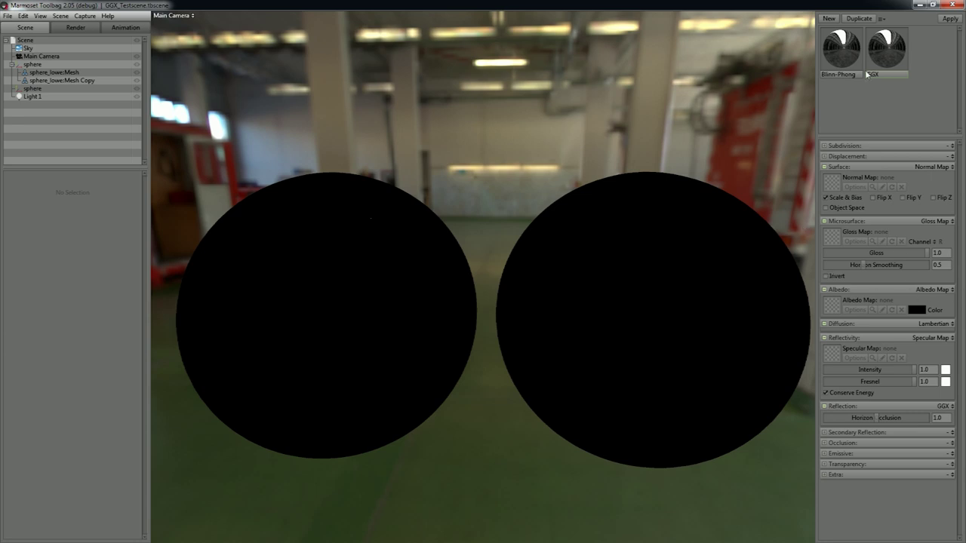
# Lower the Blinn-Phong material's gloss to 0.415 and finally 0.0, examining its highlight under different light and view angles
pyautogui.click(836, 60)
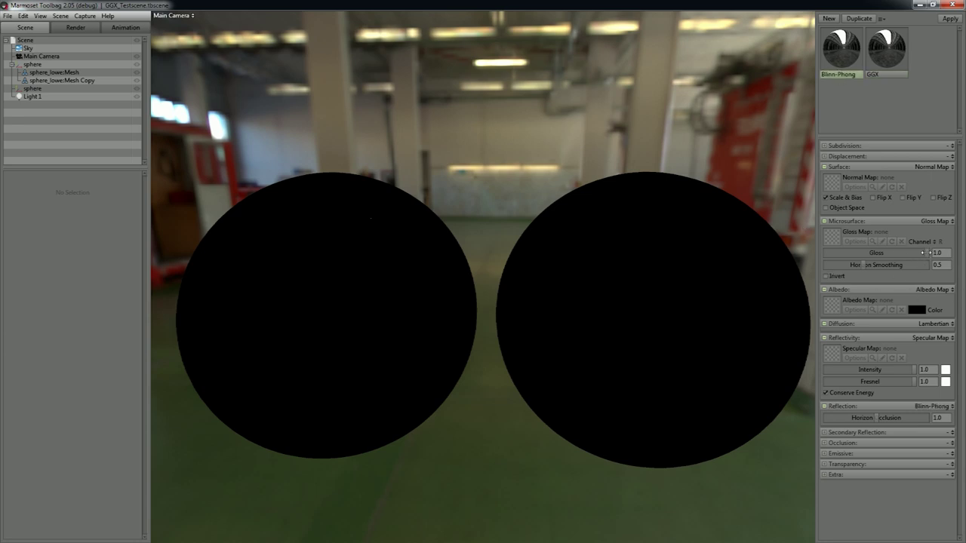
pyautogui.moveTo(931, 252); pyautogui.dragTo(867, 252)
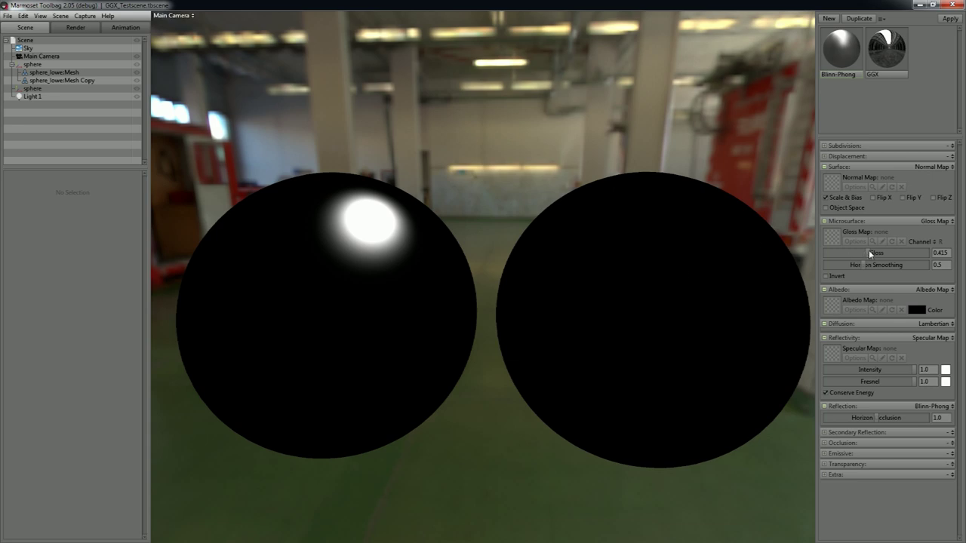
pyautogui.moveTo(865, 250); pyautogui.dragTo(816, 246)
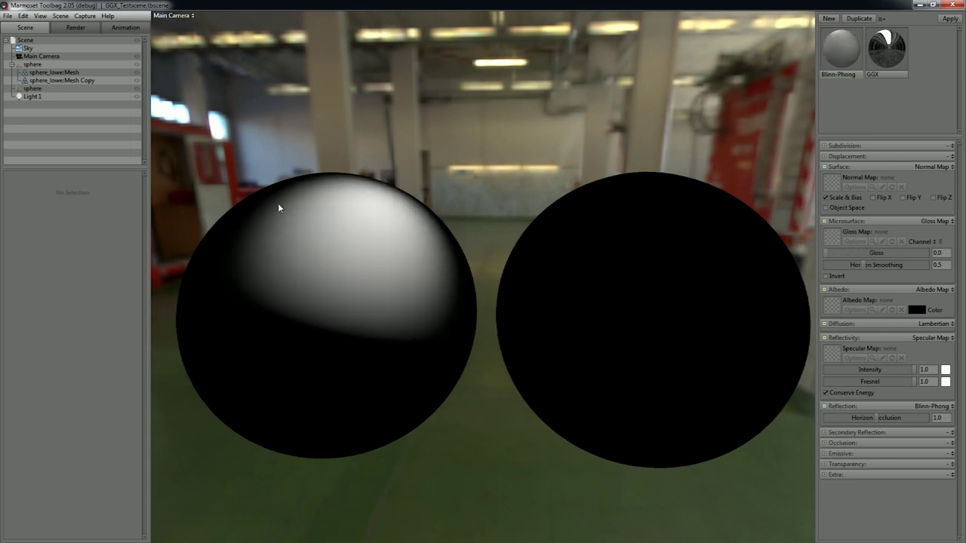
pyautogui.moveTo(446, 187)
pyautogui.keyDown('shift'); pyautogui.mouseDown()
pyautogui.moveTo(450, 259)
pyautogui.moveTo(437, 192)
pyautogui.mouseUp(); pyautogui.keyUp('shift')
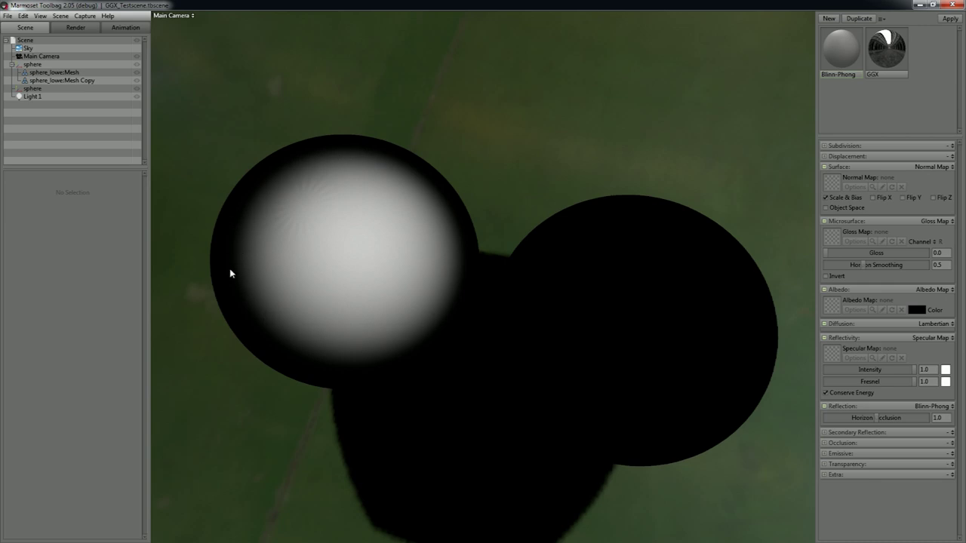
pyautogui.moveTo(453, 367); pyautogui.dragTo(498, 302)
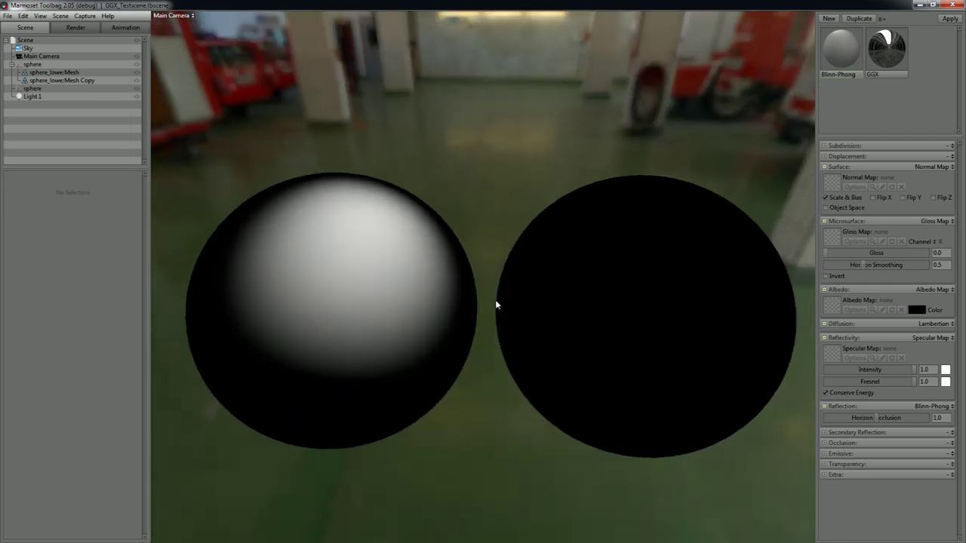
# Lower the GGX material's gloss to 0.985 and on to 0.866 to show its highlight
pyautogui.click(884, 55)
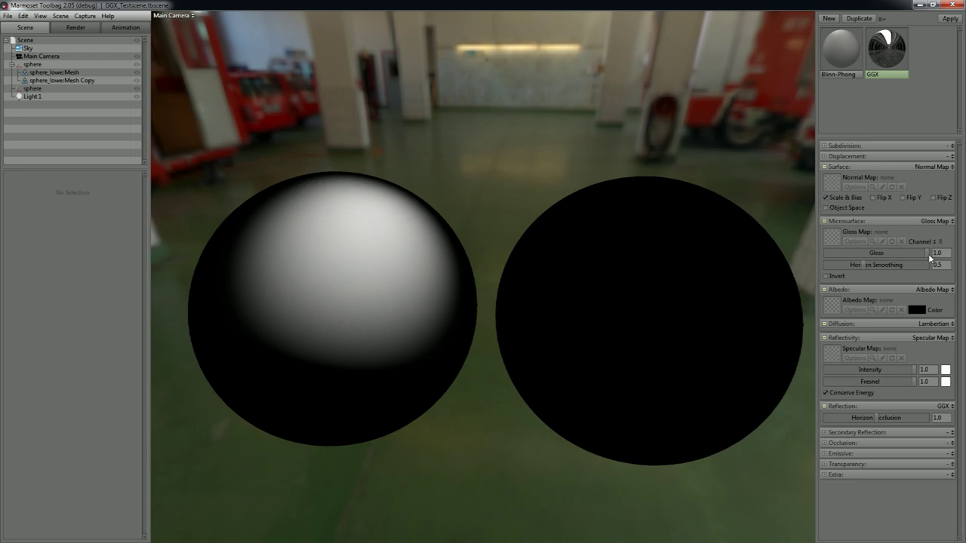
pyautogui.moveTo(925, 252); pyautogui.dragTo(922, 250)
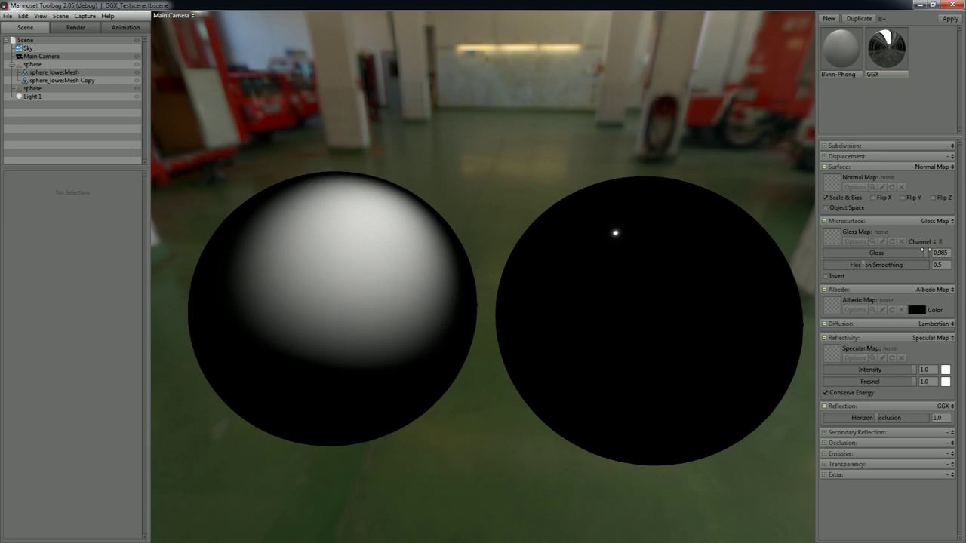
pyautogui.moveTo(922, 250); pyautogui.dragTo(911, 246)
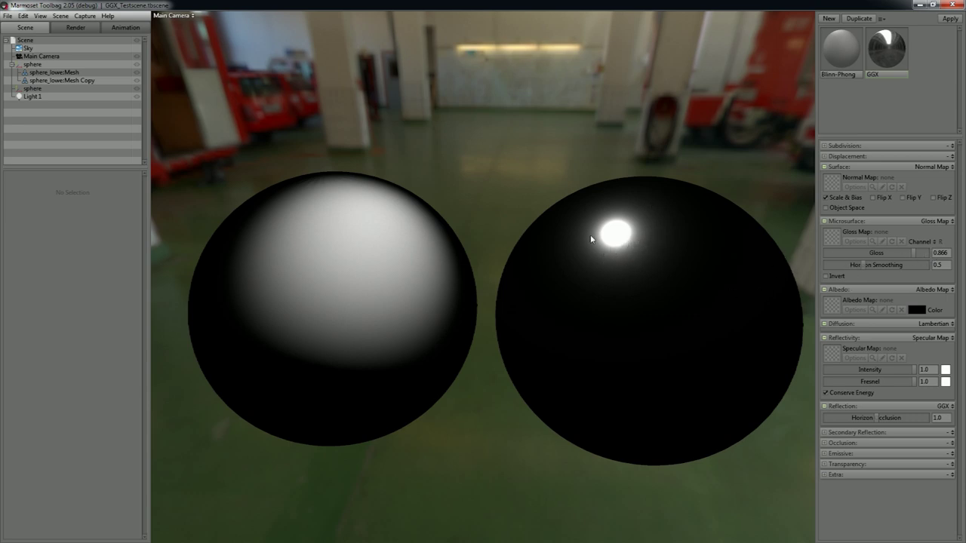
# Raise the Blinn-Phong material's gloss to 0.846, and lower the GGX material's gloss to 0.465 and on to 0.0
pyautogui.click(822, 75)
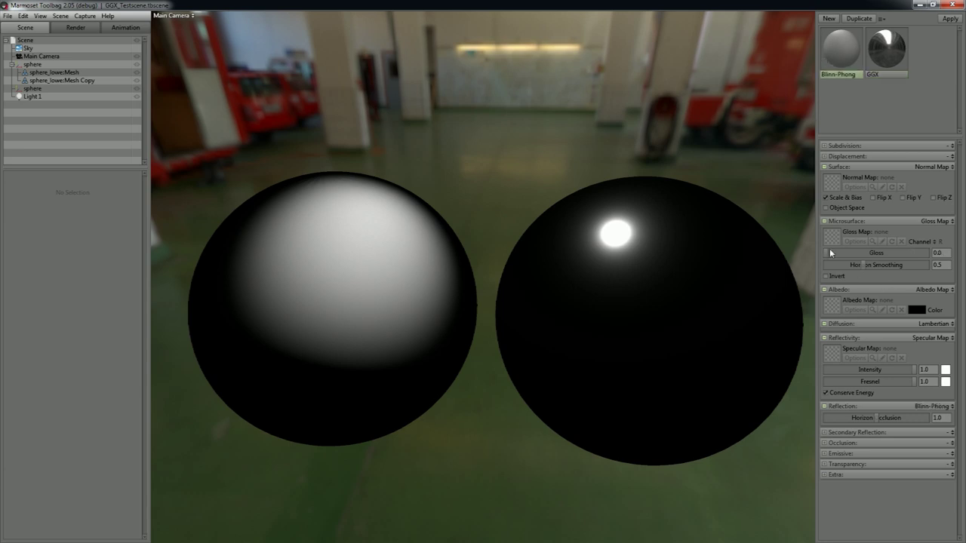
pyautogui.moveTo(824, 252); pyautogui.dragTo(912, 253)
pyautogui.click(901, 56)
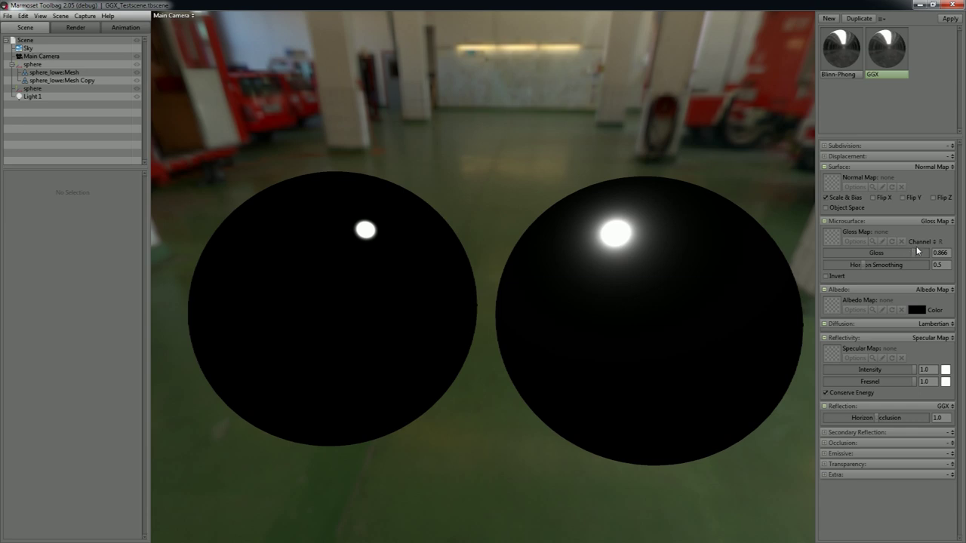
pyautogui.moveTo(916, 252); pyautogui.dragTo(871, 251)
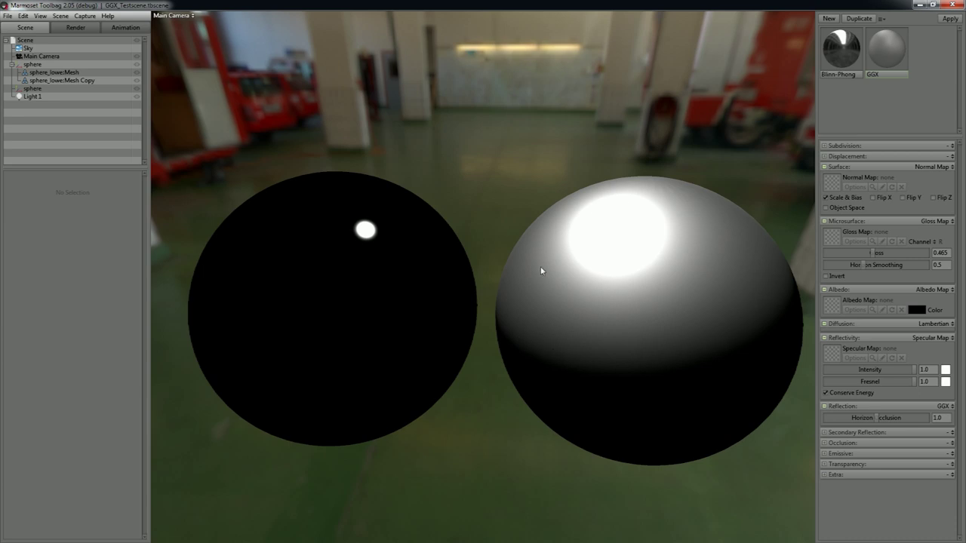
pyautogui.moveTo(874, 253); pyautogui.dragTo(808, 239)
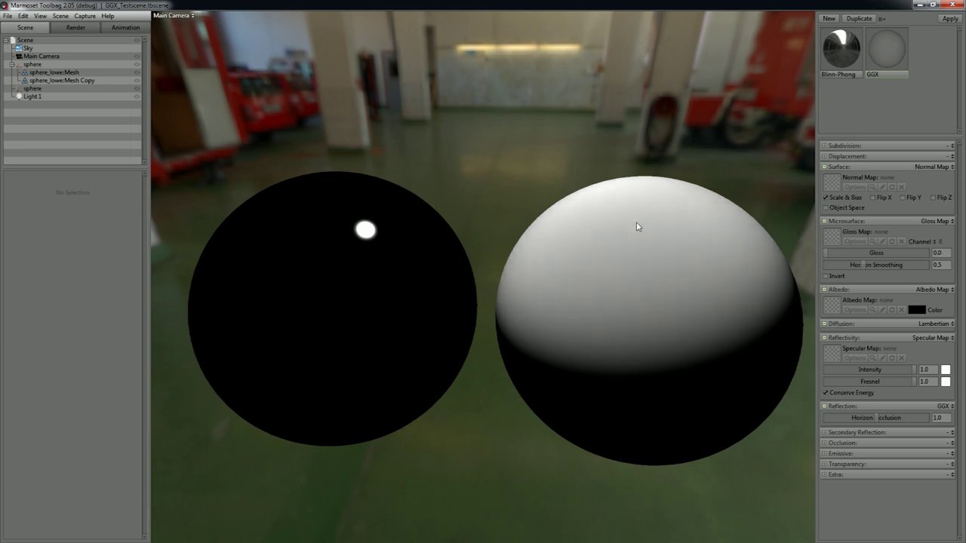
pyautogui.moveTo(599, 218); pyautogui.dragTo(601, 264)
# Lower the Blinn-Phong material's gloss to 0.0 and compare both spheres' rough highlights from different view angles
pyautogui.click(842, 67)
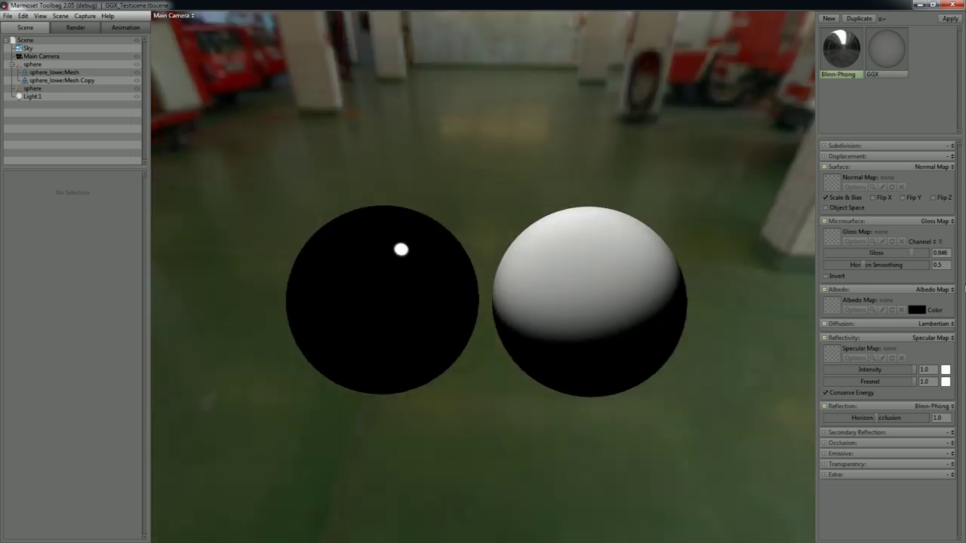
pyautogui.moveTo(911, 255); pyautogui.dragTo(824, 257)
pyautogui.moveTo(555, 290)
pyautogui.mouseDown()
pyautogui.moveTo(531, 351)
pyautogui.moveTo(545, 259)
pyautogui.moveTo(582, 274)
pyautogui.moveTo(617, 320)
pyautogui.moveTo(558, 303)
pyautogui.mouseUp()
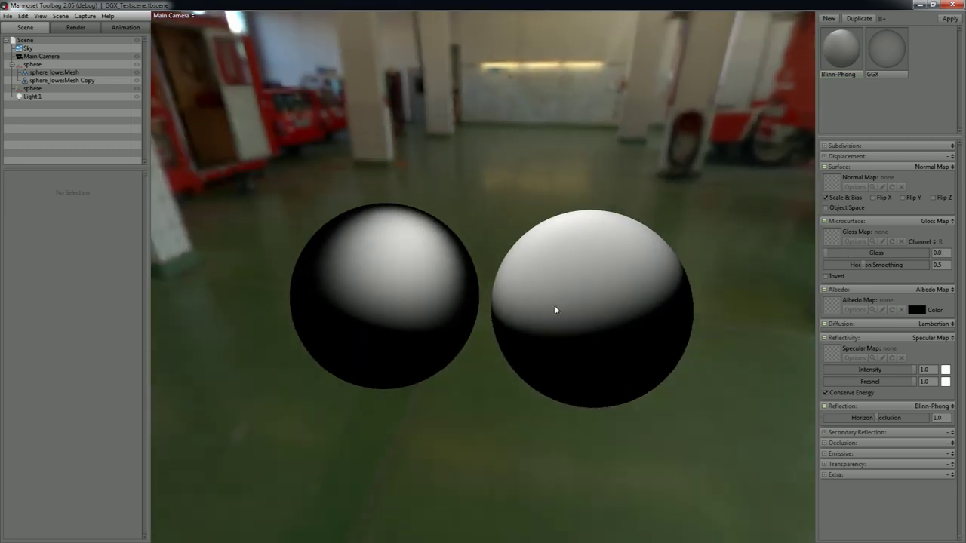
pyautogui.moveTo(523, 334); pyautogui.dragTo(615, 319)
pyautogui.moveTo(600, 277); pyautogui.dragTo(520, 348)
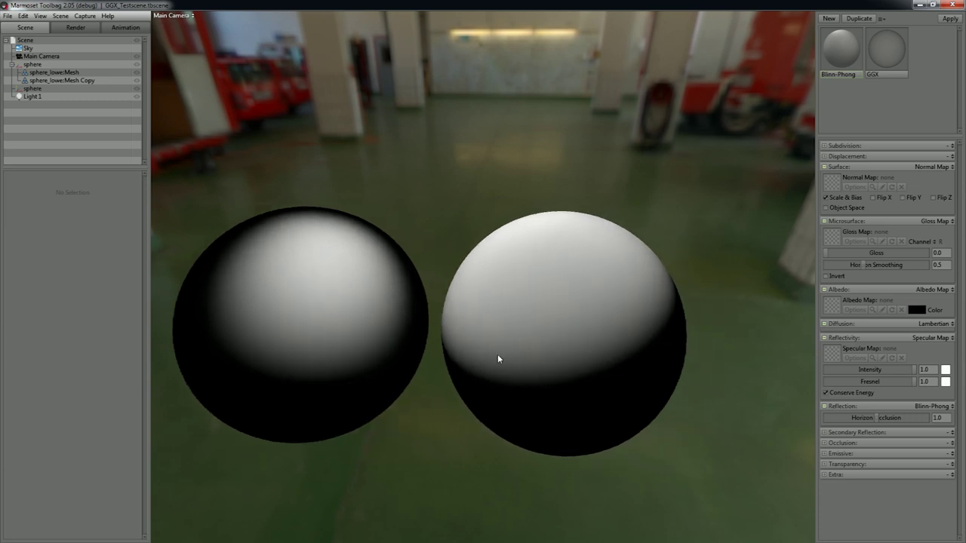
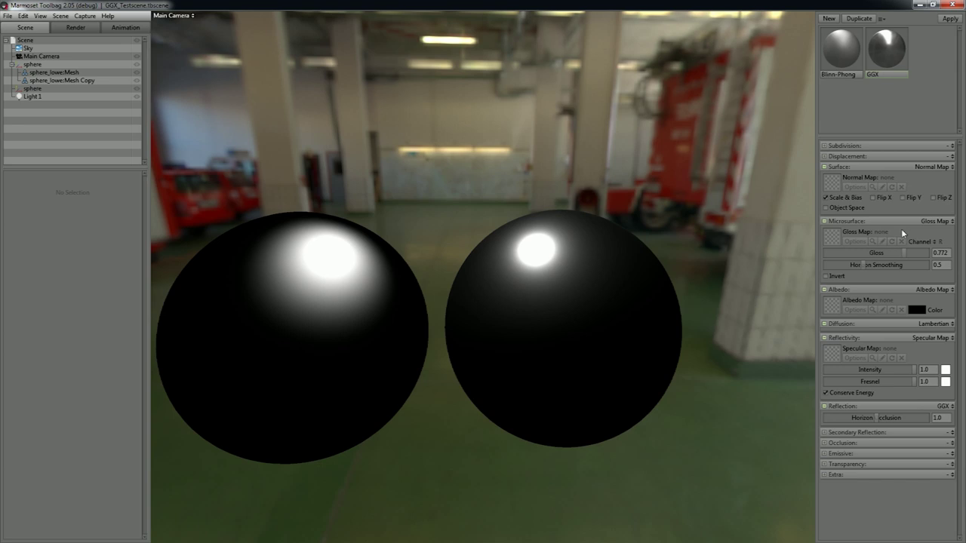
# Vary the GGX material's gloss through 0.846, 0.698 and 0.361, and finish at 0.881 to show its highlight and reflections
pyautogui.moveTo(903, 252); pyautogui.dragTo(911, 252)
pyautogui.moveTo(760, 315); pyautogui.dragTo(742, 282)
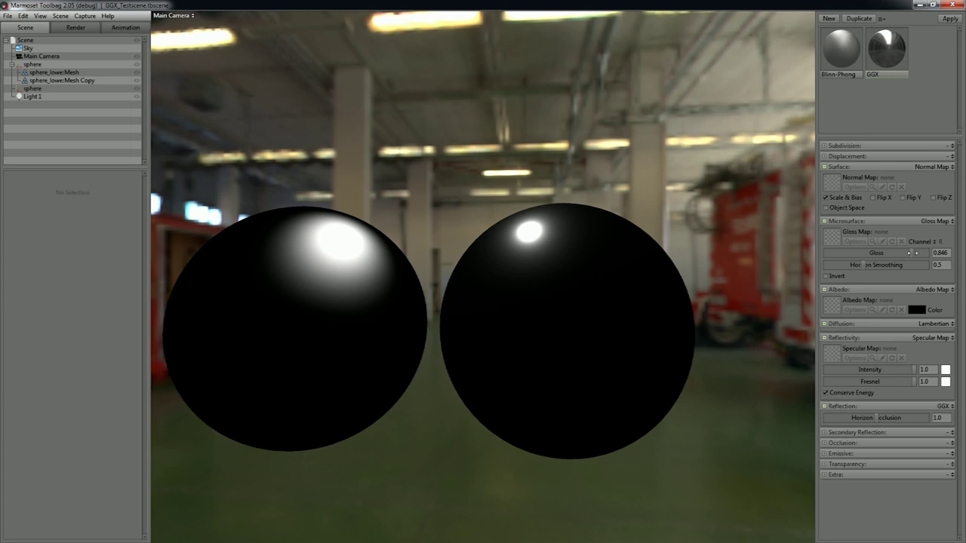
pyautogui.moveTo(912, 253); pyautogui.dragTo(897, 243)
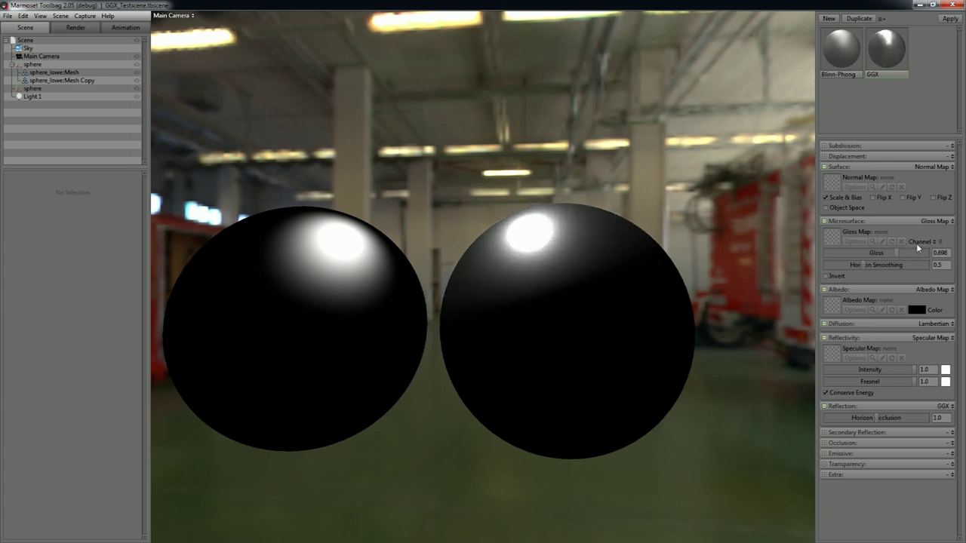
pyautogui.moveTo(899, 250); pyautogui.dragTo(862, 244)
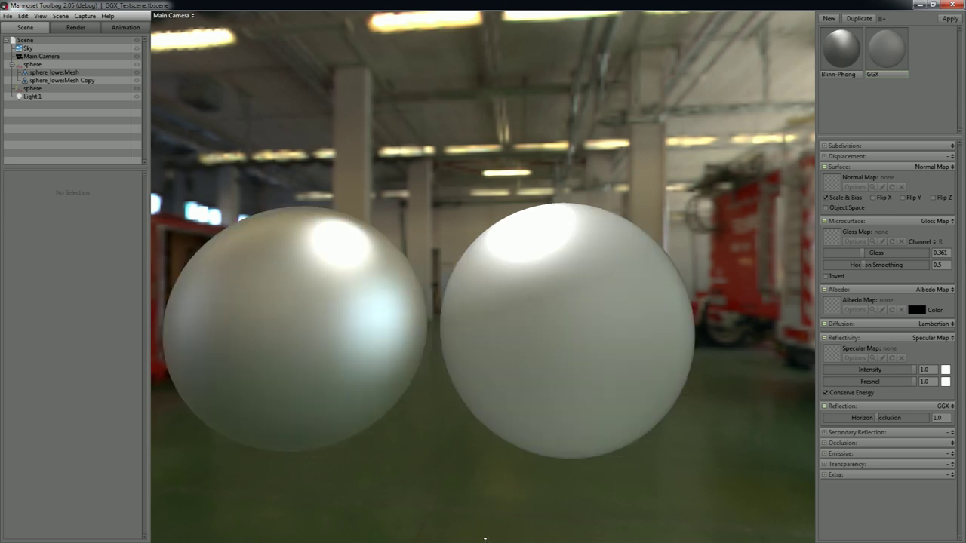
pyautogui.moveTo(850, 250); pyautogui.dragTo(872, 275)
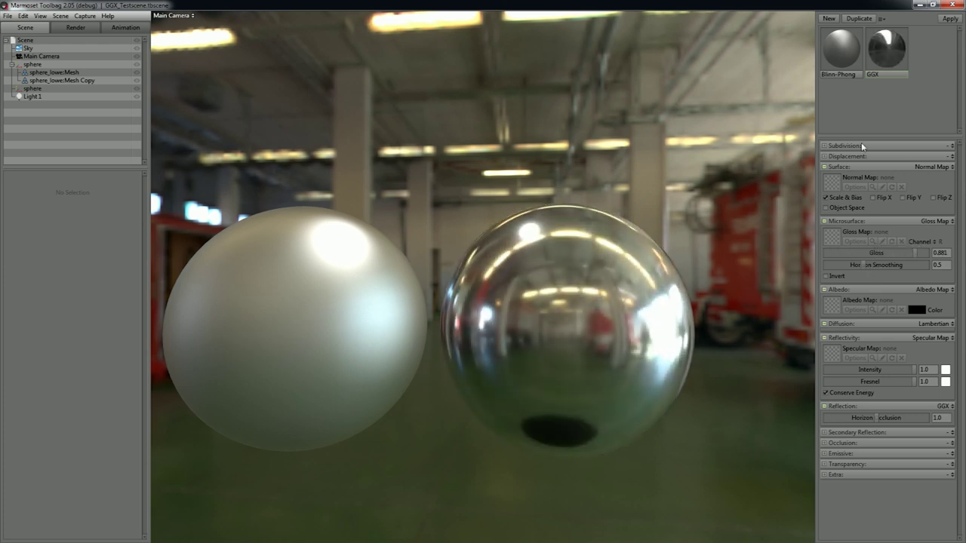
# Set the Blinn-Phong material's gloss to 0.668 and hide Light 1 to compare the sky reflections on both spheres
pyautogui.click(840, 50)
pyautogui.moveTo(852, 253); pyautogui.dragTo(893, 243)
pyautogui.click(136, 96)
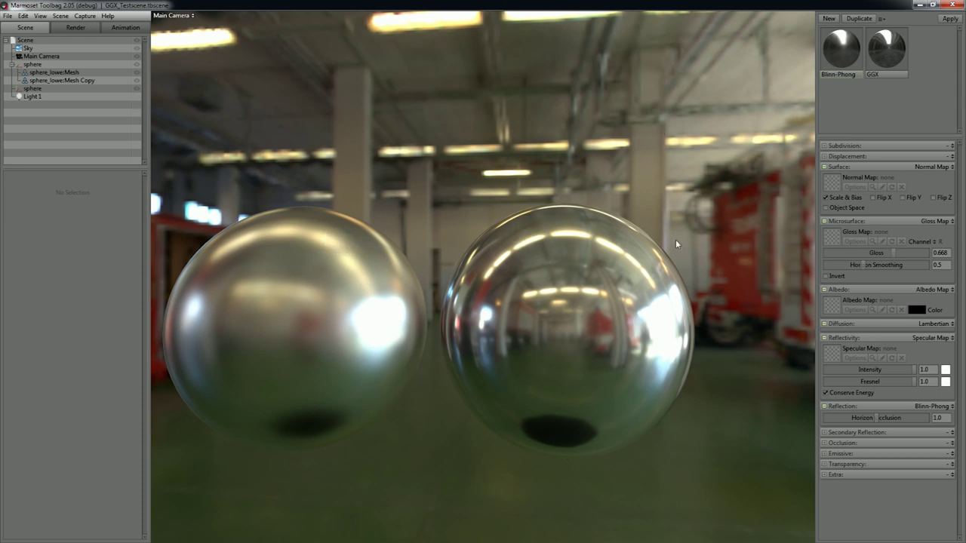
pyautogui.moveTo(606, 167); pyautogui.dragTo(517, 212)
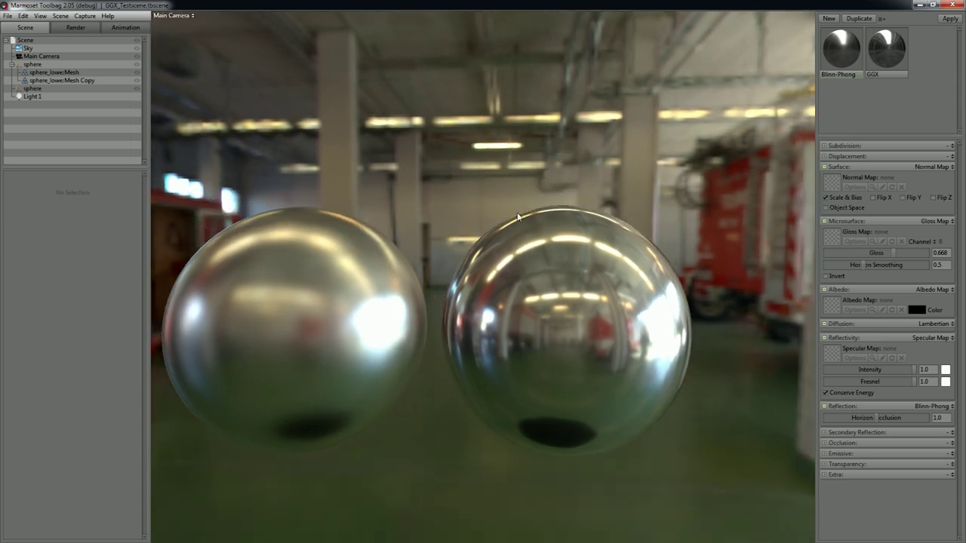
pyautogui.scroll(-3, 592, 225)
pyautogui.moveTo(584, 200); pyautogui.dragTo(549, 192)
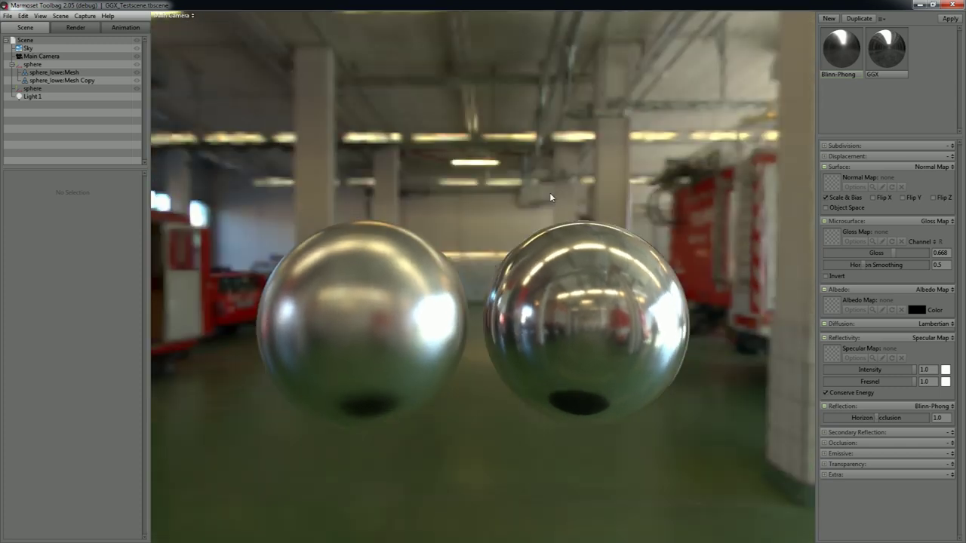
pyautogui.scroll(3, 554, 200)
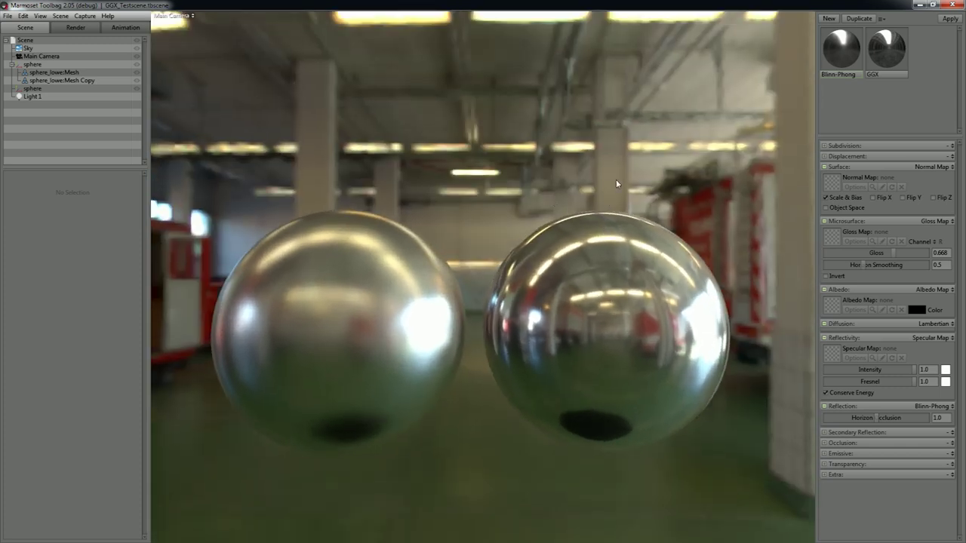
pyautogui.moveTo(900, 253); pyautogui.dragTo(925, 253)
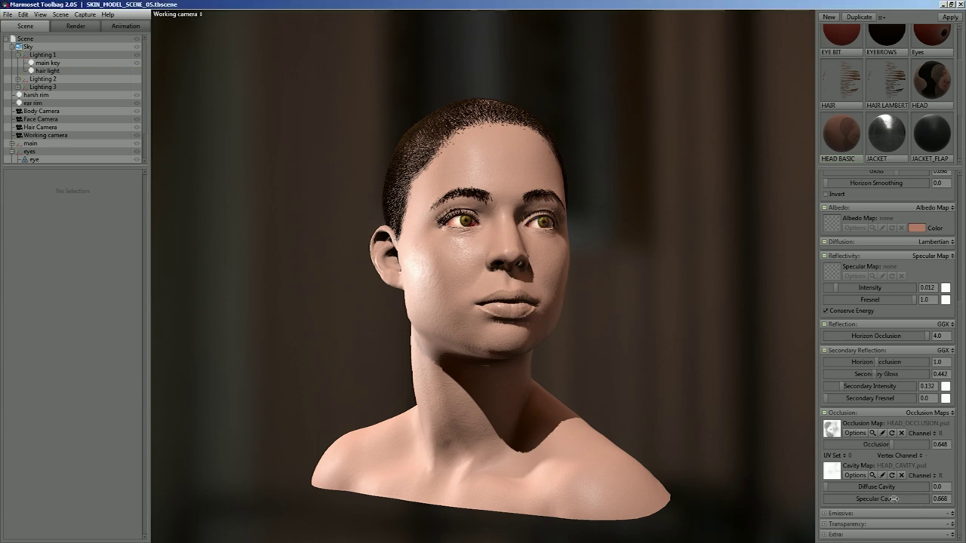
# In the skin model scene, lower the specular cavity to 0.534 and set the HEAD BASIC material's diffusion to Skin
pyautogui.moveTo(889, 498)
pyautogui.mouseDown()
pyautogui.moveTo(846, 497)
pyautogui.moveTo(843, 486)
pyautogui.moveTo(900, 488)
pyautogui.moveTo(834, 483)
pyautogui.moveTo(821, 498)
pyautogui.moveTo(920, 498)
pyautogui.moveTo(860, 499)
pyautogui.moveTo(880, 498)
pyautogui.mouseUp()
pyautogui.click(841, 134)
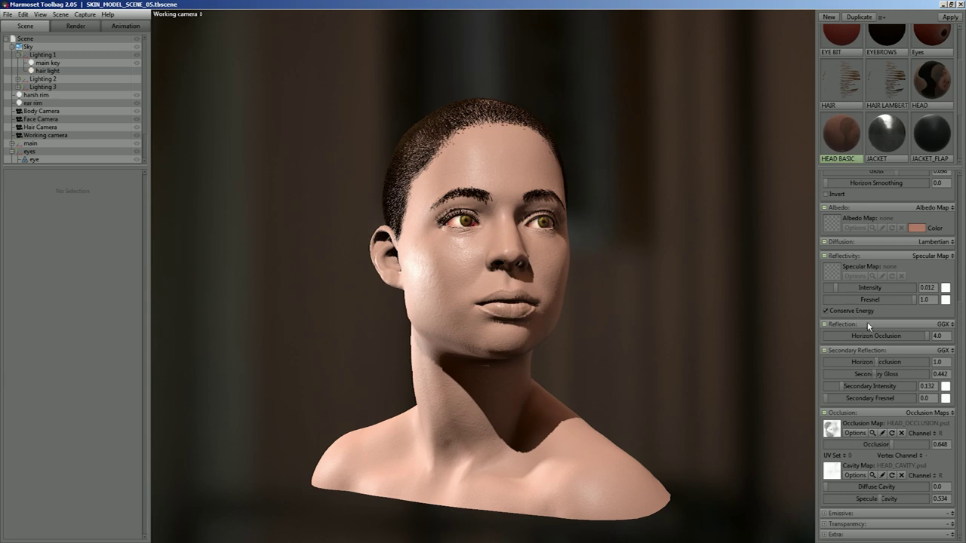
pyautogui.moveTo(963, 313); pyautogui.dragTo(963, 224)
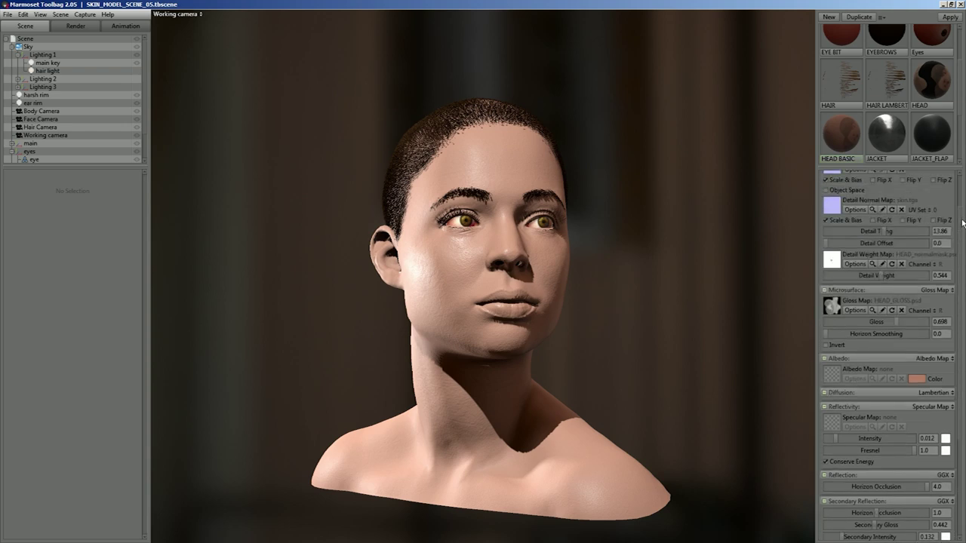
pyautogui.click(950, 395)
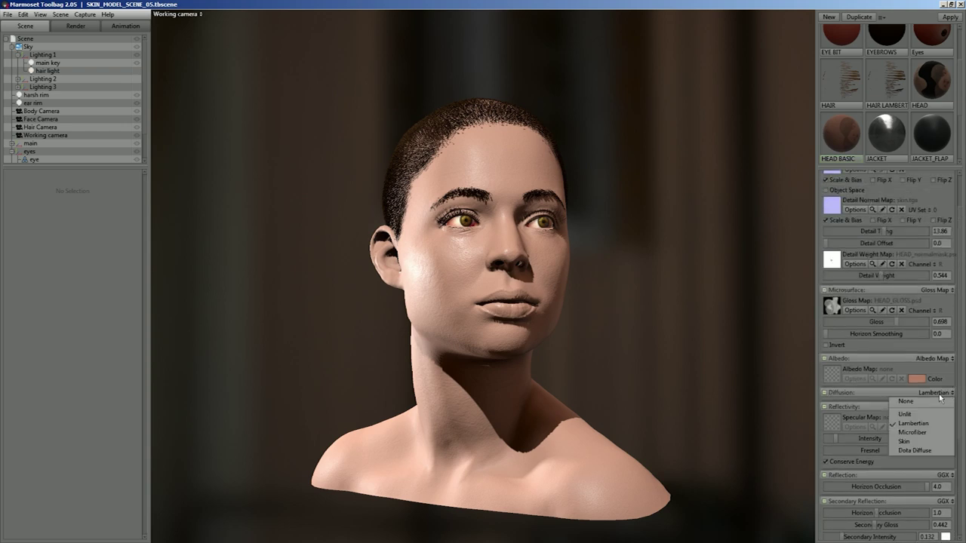
pyautogui.click(906, 441)
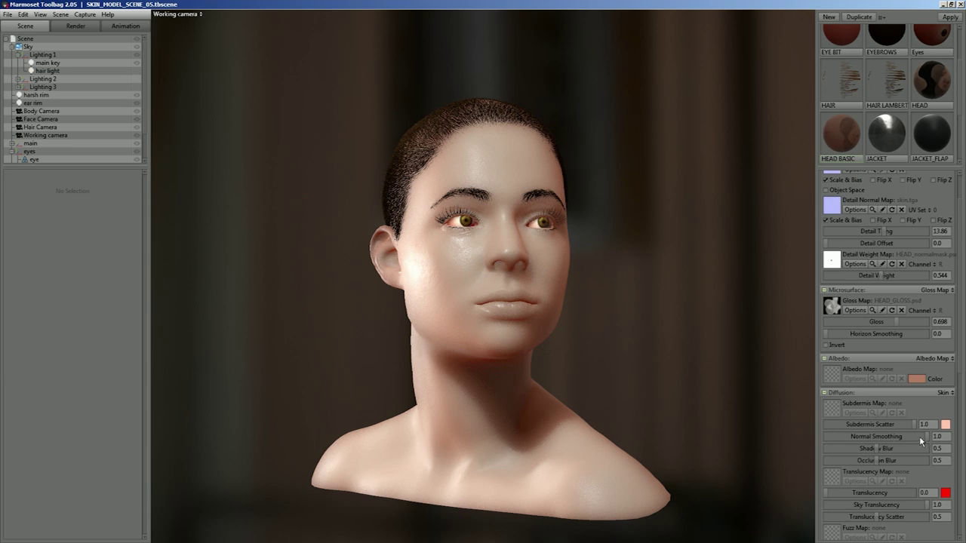
# Set the skin's normal smoothing to 0.683, try shadow blur values between 0.212 and 0.896, and settle on 0.292
pyautogui.moveTo(847, 437)
pyautogui.mouseDown()
pyautogui.moveTo(895, 436)
pyautogui.moveTo(837, 448)
pyautogui.moveTo(846, 449)
pyautogui.mouseUp()
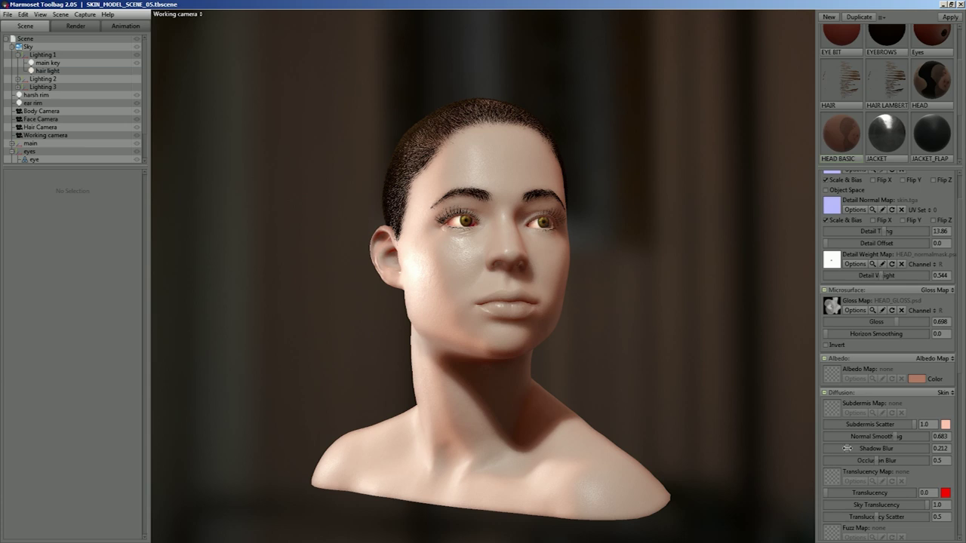
pyautogui.moveTo(847, 448)
pyautogui.mouseDown()
pyautogui.moveTo(832, 448)
pyautogui.moveTo(916, 451)
pyautogui.mouseUp()
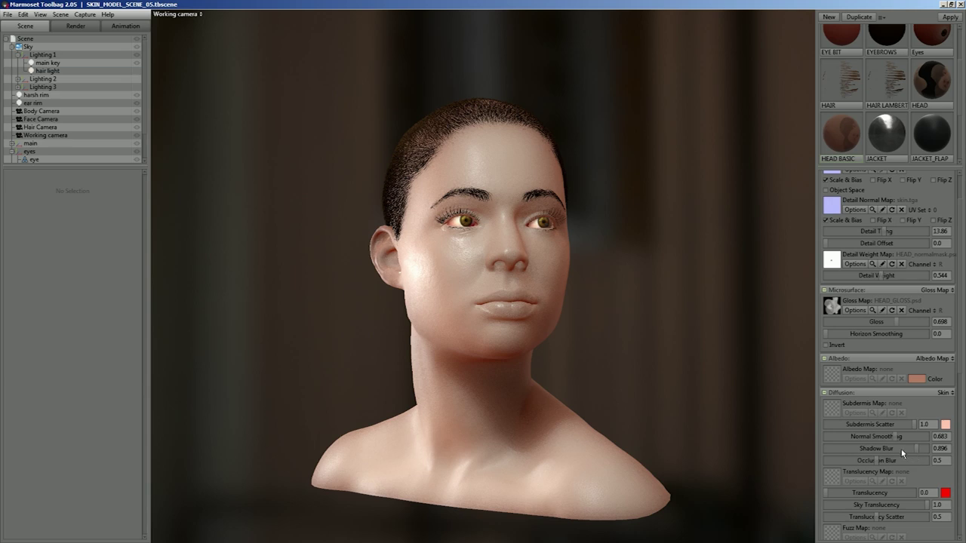
pyautogui.moveTo(917, 450); pyautogui.dragTo(898, 448)
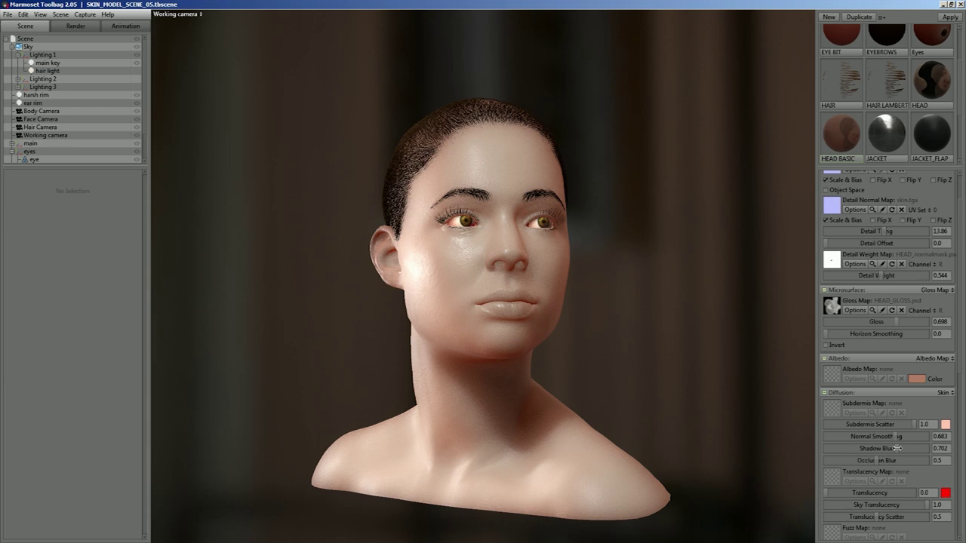
pyautogui.moveTo(898, 449); pyautogui.dragTo(893, 448)
pyautogui.moveTo(895, 449); pyautogui.dragTo(853, 448)
# Examine the skin's shadow edges and subdermal scattering on the face close up and across the whole bust
pyautogui.moveTo(544, 263); pyautogui.dragTo(533, 277)
pyautogui.scroll(6, 534, 278)
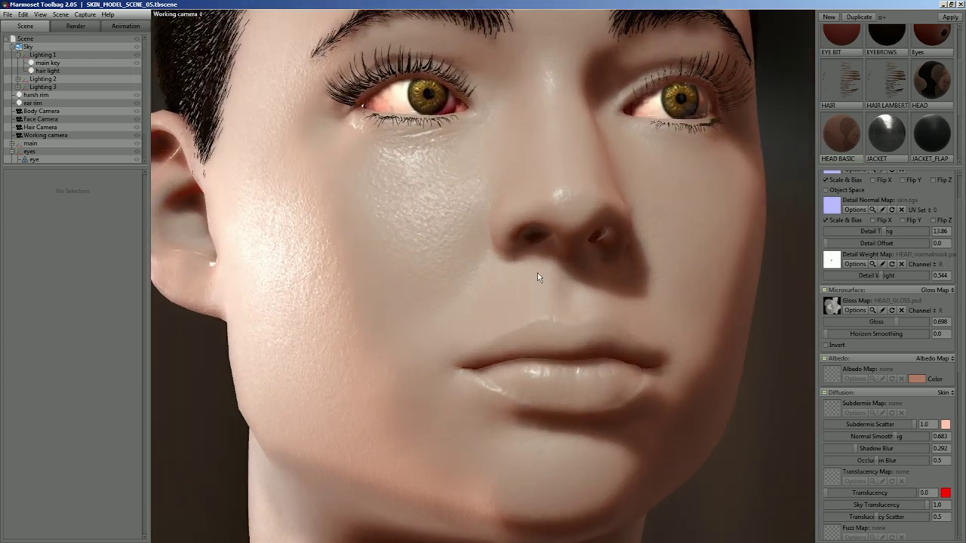
pyautogui.scroll(-10, 543, 295)
pyautogui.moveTo(528, 249); pyautogui.dragTo(532, 280)
pyautogui.scroll(5, 515, 259)
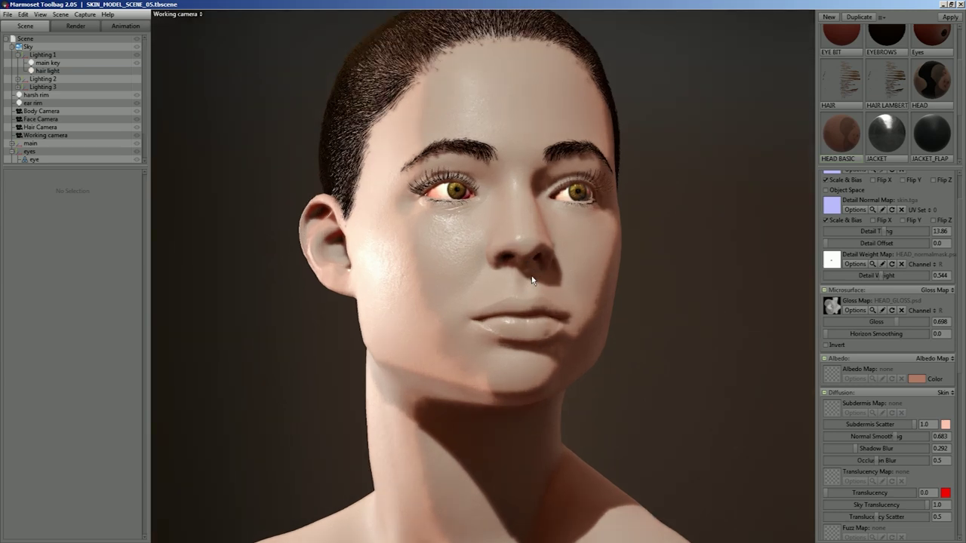
pyautogui.scroll(5, 531, 279)
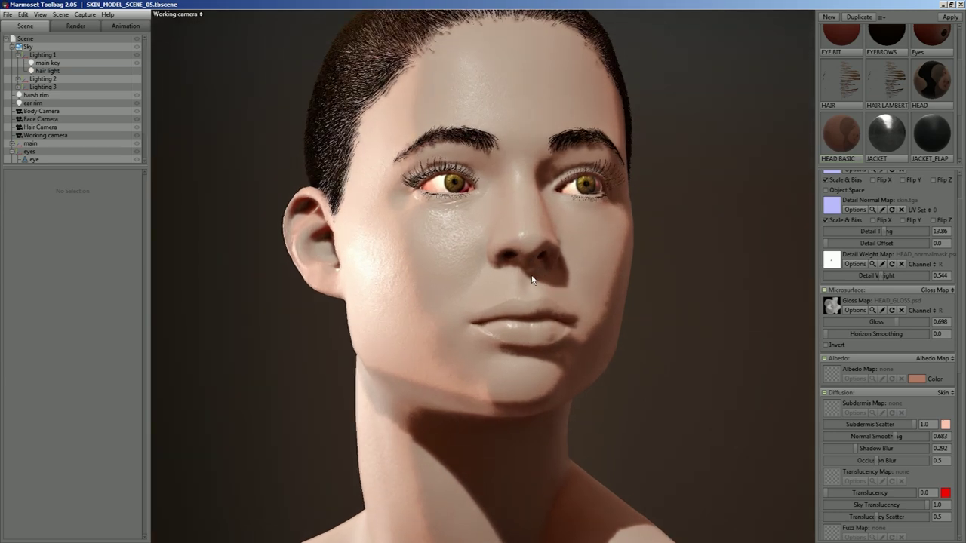
pyautogui.scroll(-8, 531, 275)
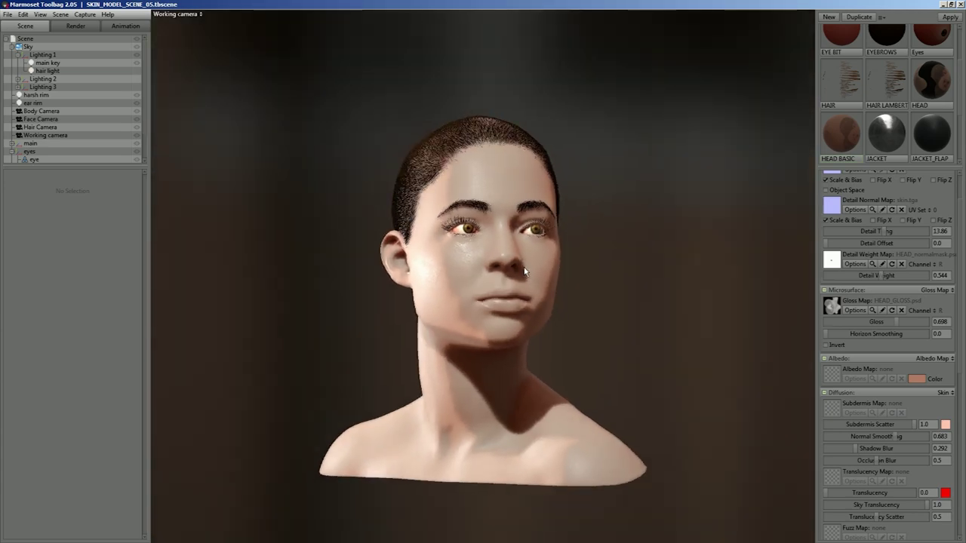
pyautogui.scroll(-3, 526, 272)
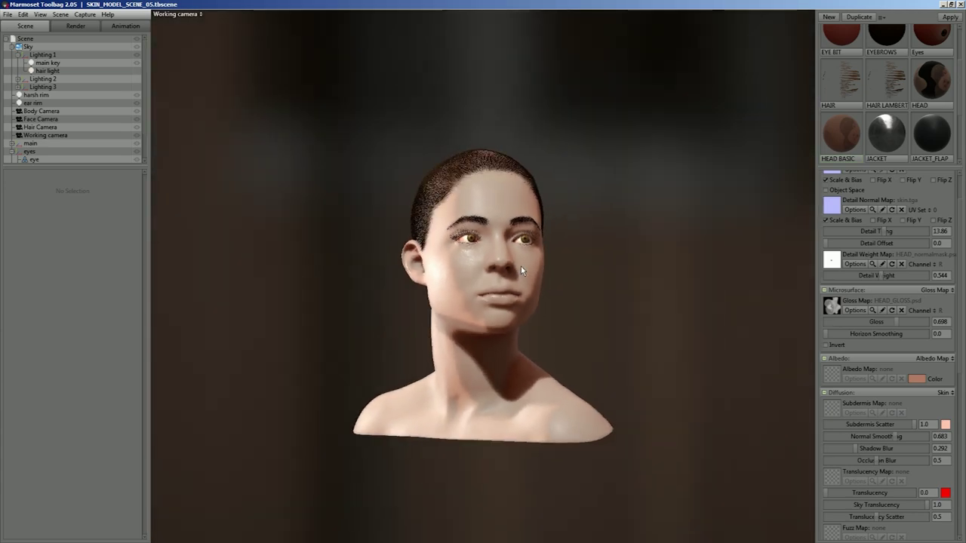
pyautogui.moveTo(521, 266); pyautogui.dragTo(509, 254)
pyautogui.scroll(5, 516, 303)
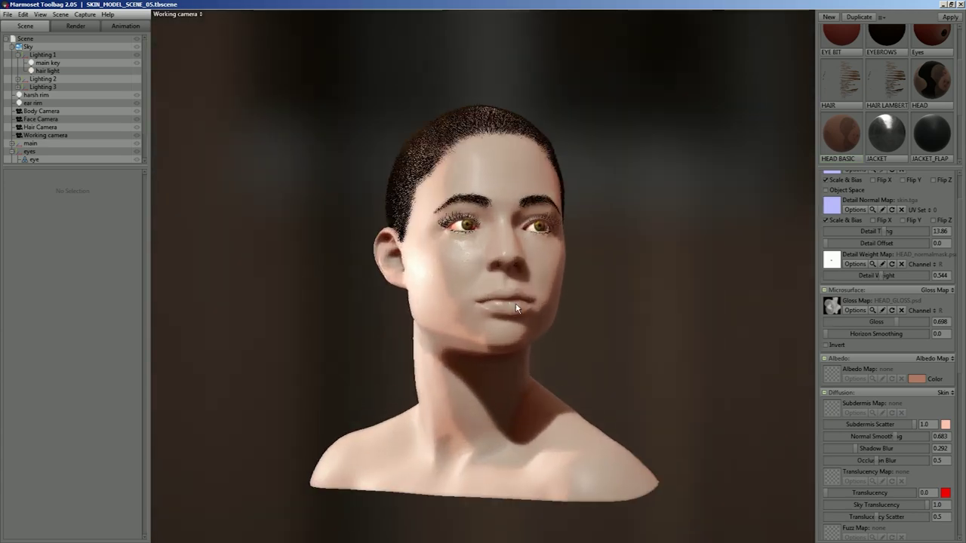
pyautogui.scroll(2, 516, 313)
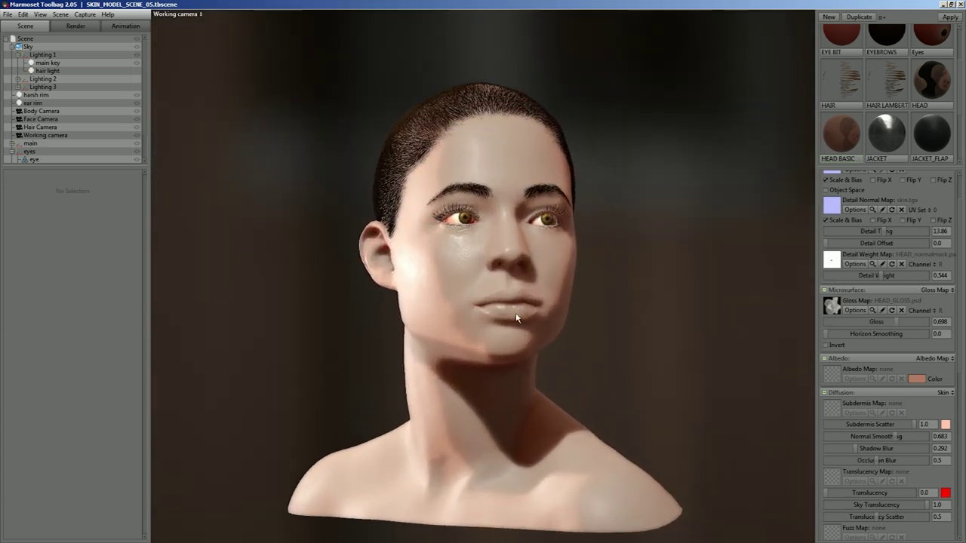
# Set the Working camera's focal length to 85 mm
pyautogui.click(60, 136)
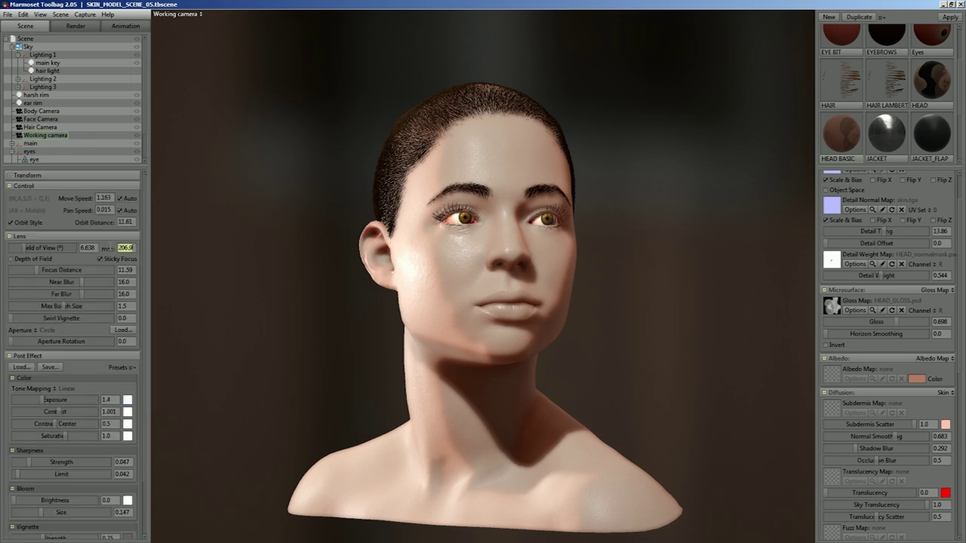
pyautogui.write('85')
pyautogui.press('Return')
pyautogui.moveTo(388, 274); pyautogui.dragTo(392, 362, button='right')
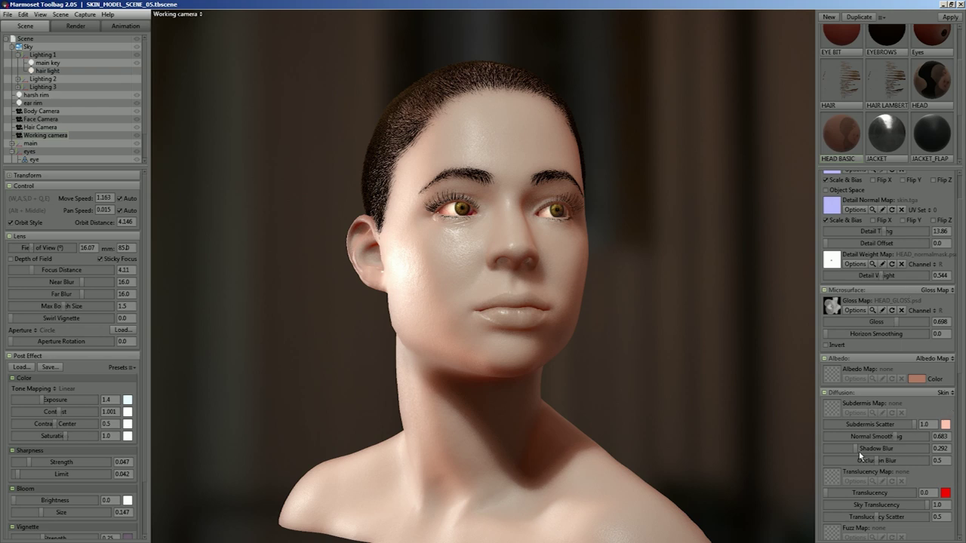
# Fine-tune the skin's shadow blur to 0.287 and bring the translucency and fuzz settings into view
pyautogui.moveTo(868, 448); pyautogui.dragTo(855, 448)
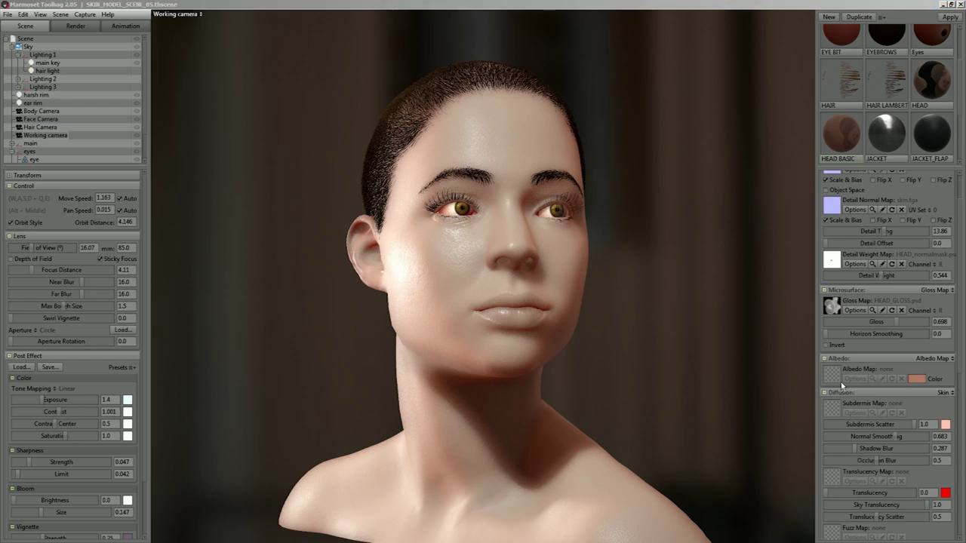
pyautogui.moveTo(960, 362); pyautogui.dragTo(960, 404)
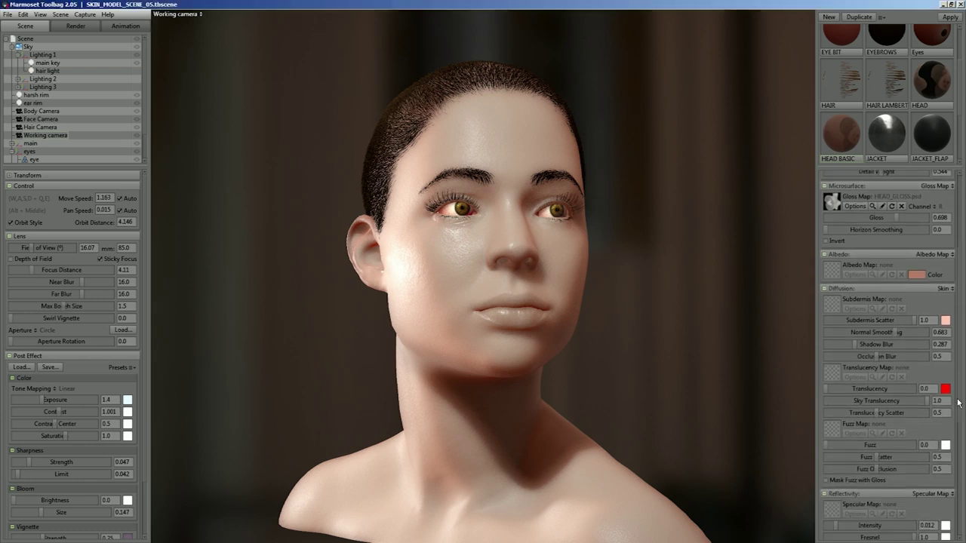
# Switch the head material's diffusion to Lambertian for comparison and return it to Skin
pyautogui.click(953, 289)
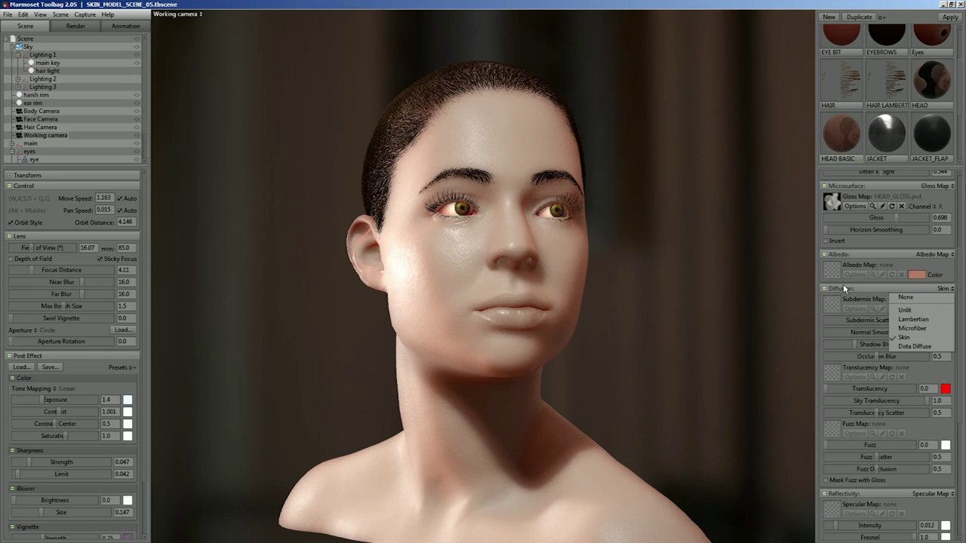
pyautogui.click(913, 318)
pyautogui.click(934, 288)
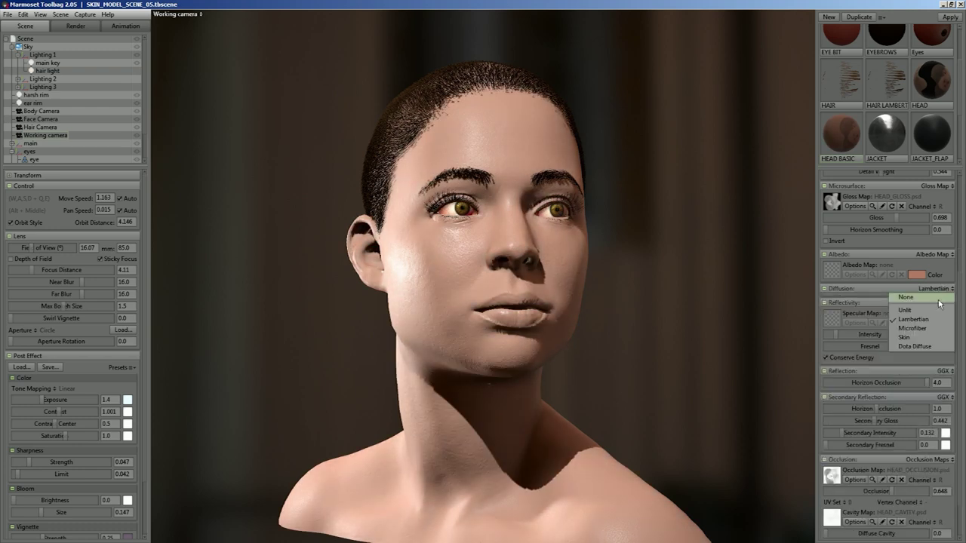
pyautogui.click(918, 336)
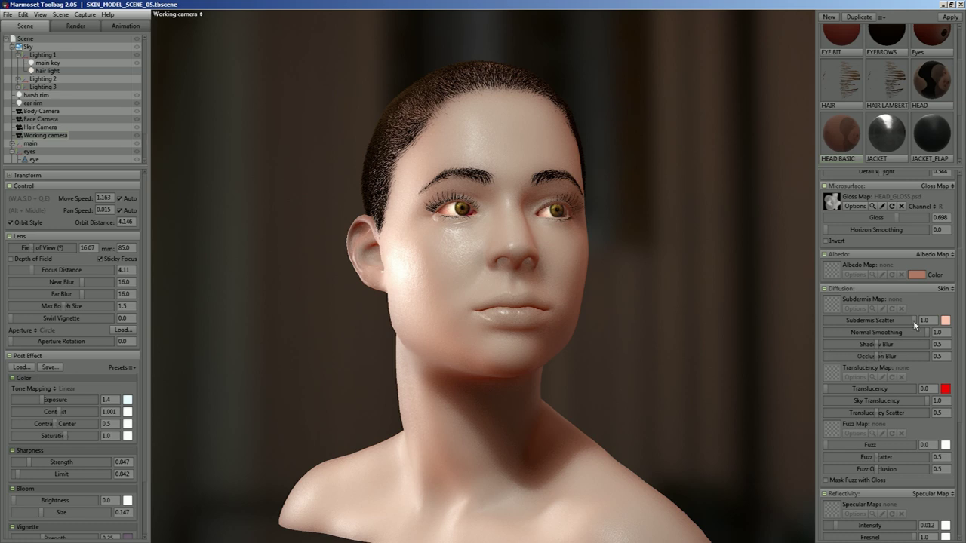
# Drop the subdermis scatter to 0.0, set normal smoothing to 0.0, and bring the scatter back to 1.0
pyautogui.moveTo(910, 321); pyautogui.dragTo(809, 320)
pyautogui.click(809, 320)
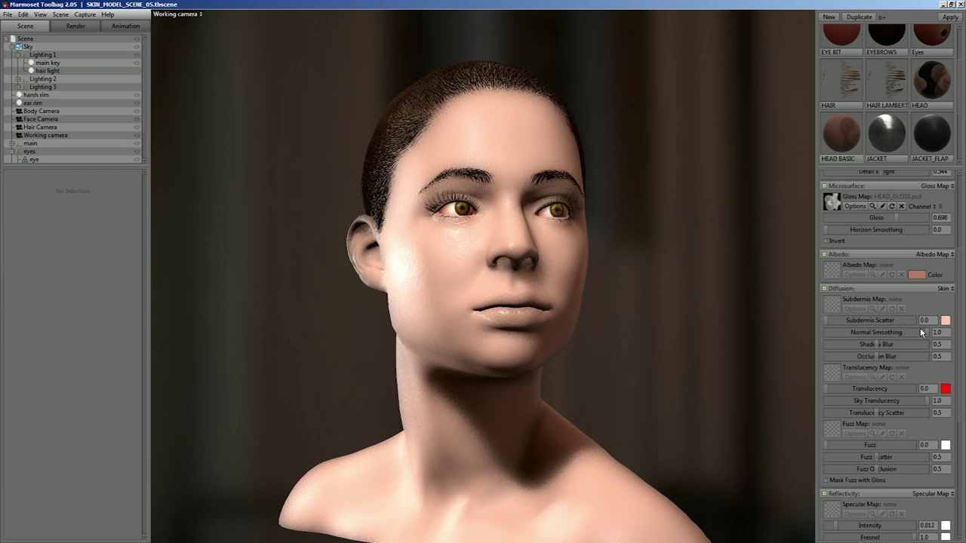
pyautogui.moveTo(921, 332); pyautogui.dragTo(823, 333)
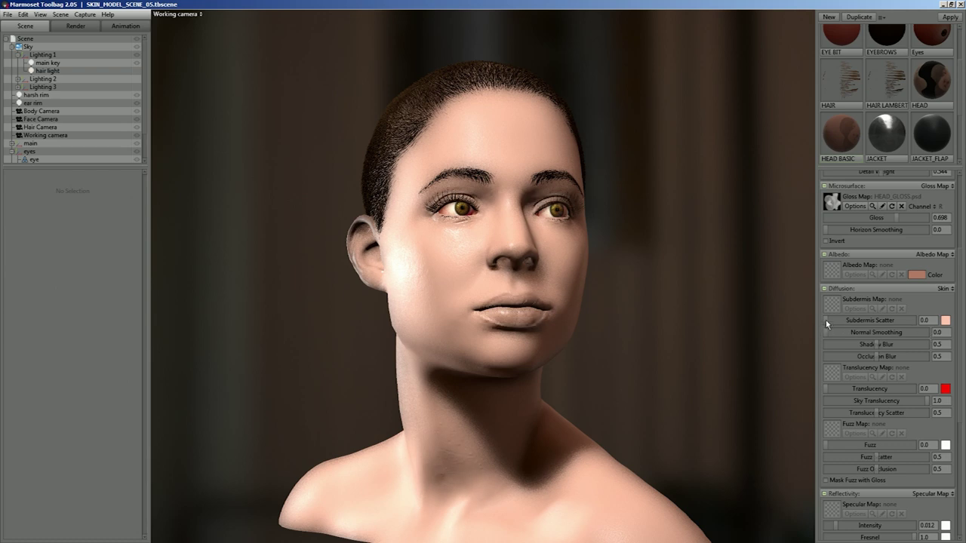
pyautogui.moveTo(825, 320)
pyautogui.mouseDown()
pyautogui.moveTo(915, 321)
pyautogui.moveTo(823, 320)
pyautogui.mouseUp()
pyautogui.moveTo(826, 320); pyautogui.dragTo(930, 321)
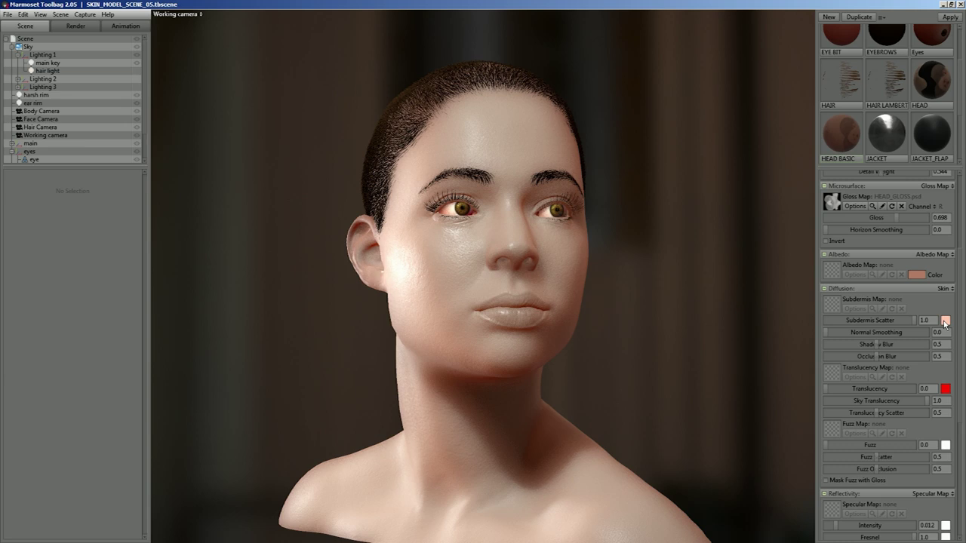
# Try a saturated orange-red subdermis scatter colour, fa5628, and return it to pale peach fcc2b1
pyautogui.click(945, 321)
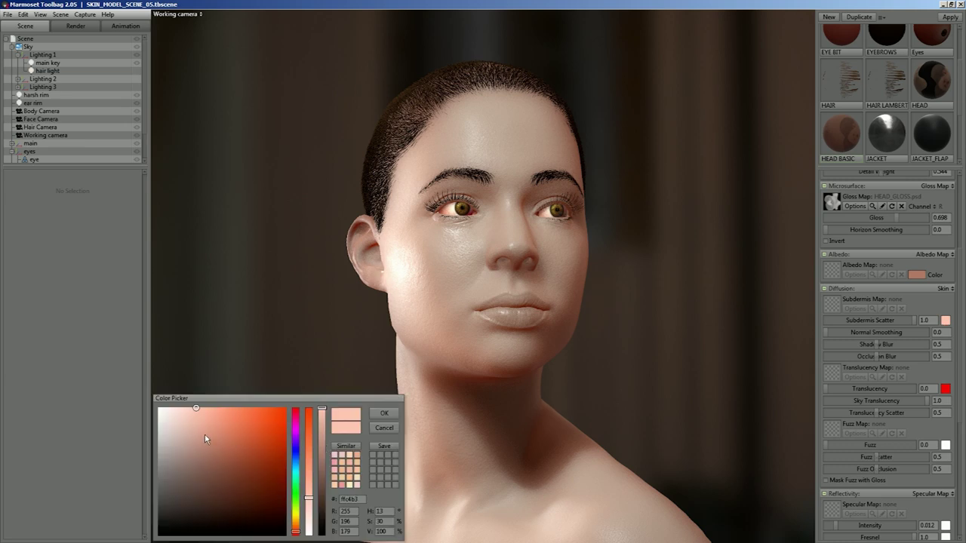
pyautogui.moveTo(199, 417); pyautogui.dragTo(265, 411)
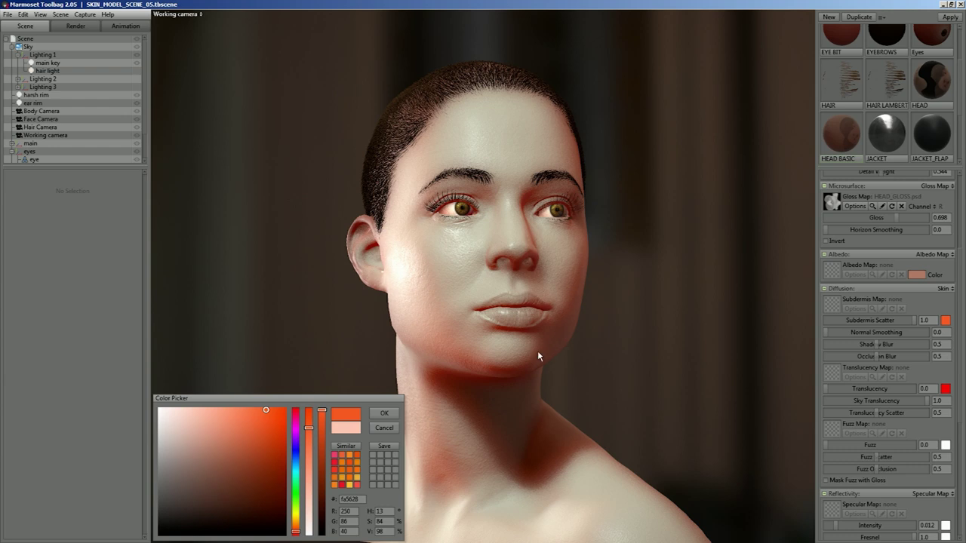
pyautogui.moveTo(265, 410)
pyautogui.mouseDown()
pyautogui.moveTo(284, 412)
pyautogui.moveTo(178, 408)
pyautogui.moveTo(196, 409)
pyautogui.mouseUp()
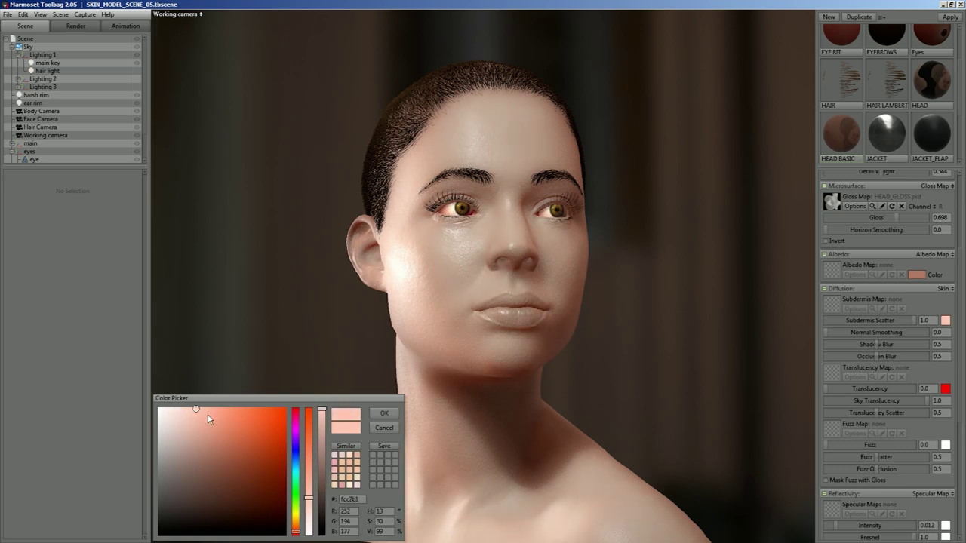
pyautogui.click(384, 417)
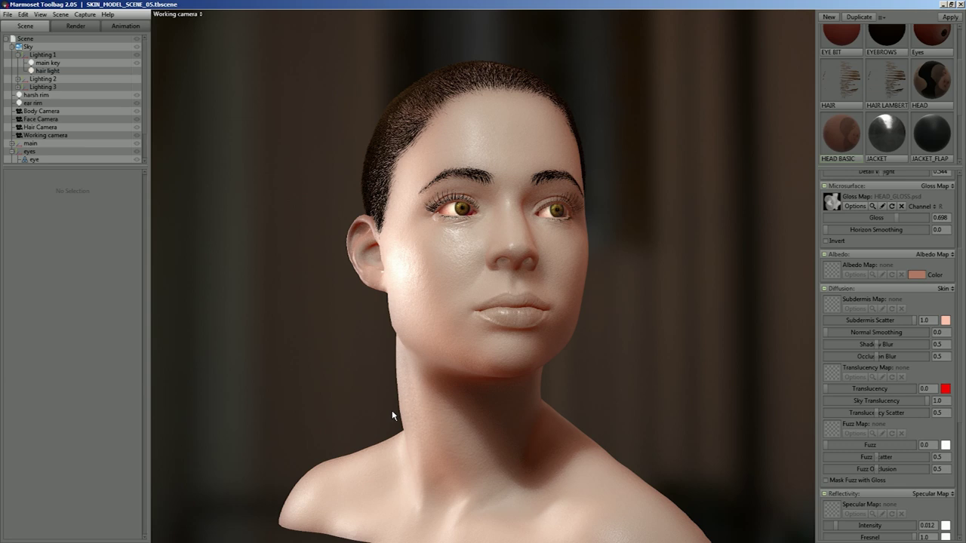
# Compare the subdermis scatter colours fd4916, f27956 and fb3a03 to show strong and moderate orange saturation
pyautogui.click(945, 321)
pyautogui.moveTo(234, 433); pyautogui.dragTo(276, 408)
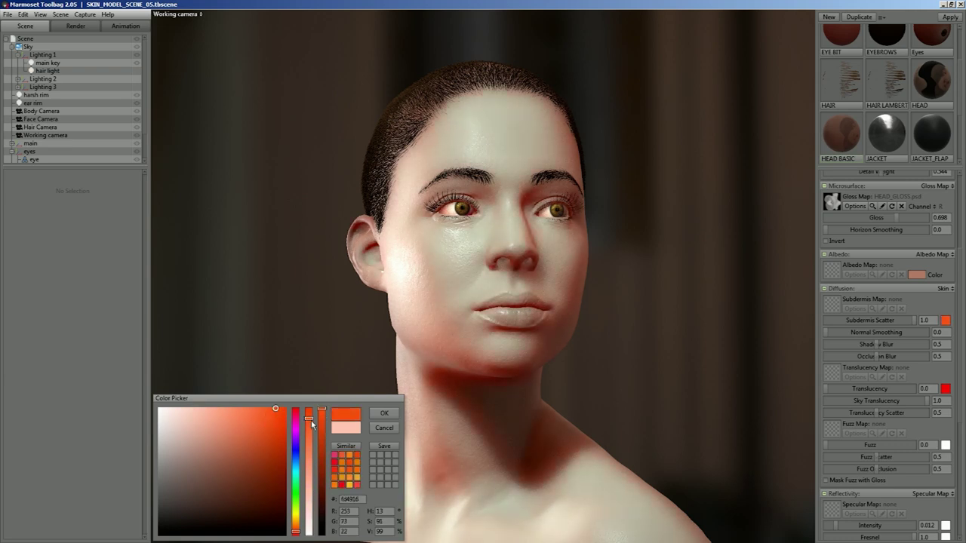
pyautogui.moveTo(276, 412)
pyautogui.mouseDown()
pyautogui.moveTo(171, 423)
pyautogui.moveTo(241, 414)
pyautogui.mouseUp()
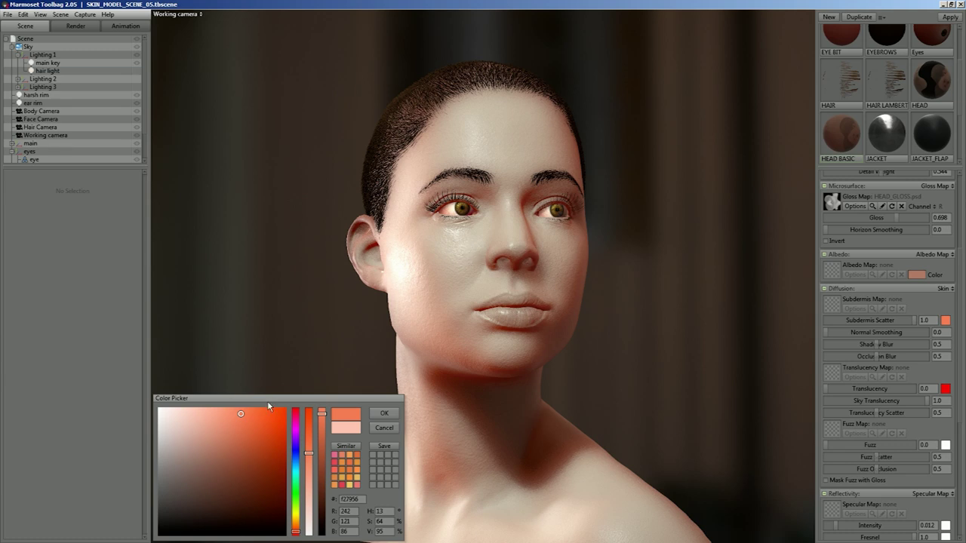
pyautogui.moveTo(242, 415); pyautogui.dragTo(285, 410)
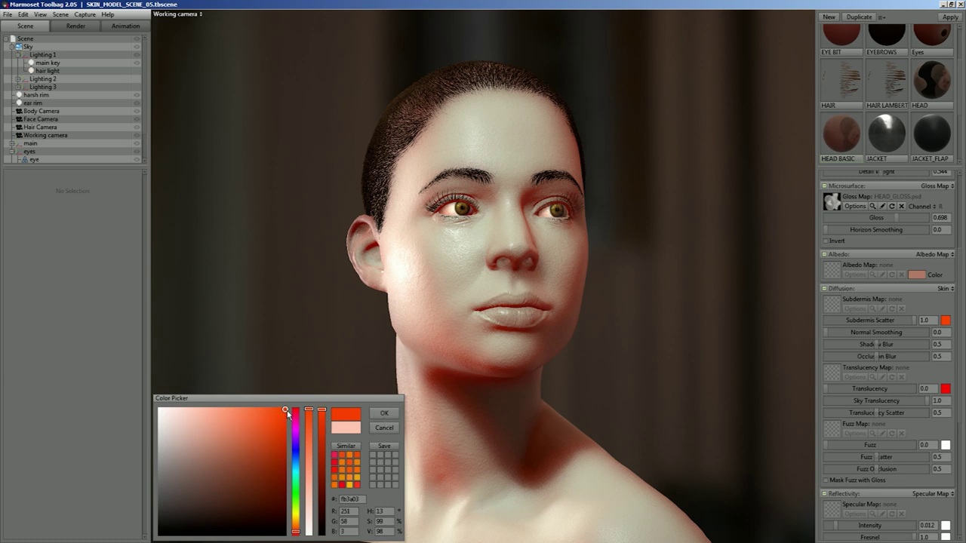
# Desaturate the scatter colour to near-white fafafa, and set shadow blur to 0.193 and normal smoothing to 0.039
pyautogui.moveTo(287, 412); pyautogui.dragTo(146, 415)
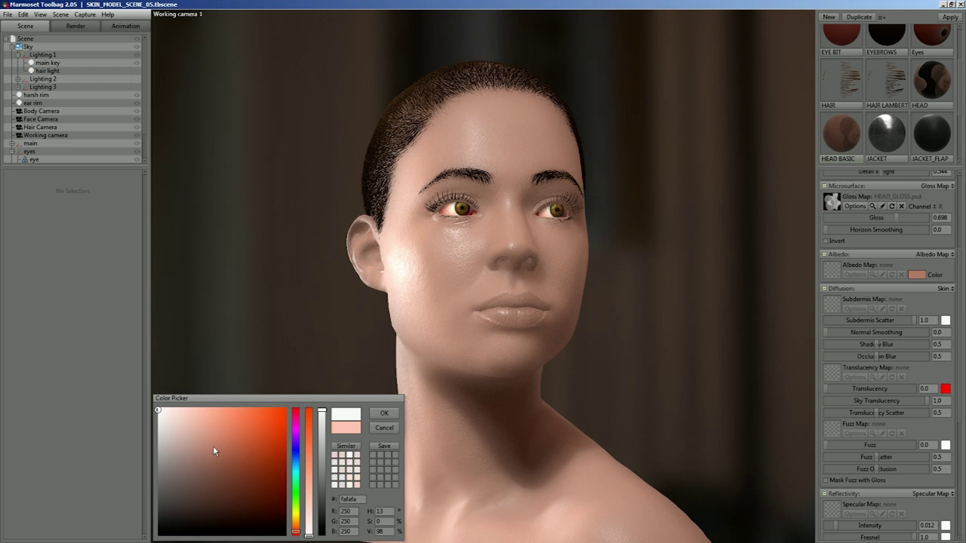
pyautogui.moveTo(882, 346); pyautogui.dragTo(843, 345)
pyautogui.click(829, 333)
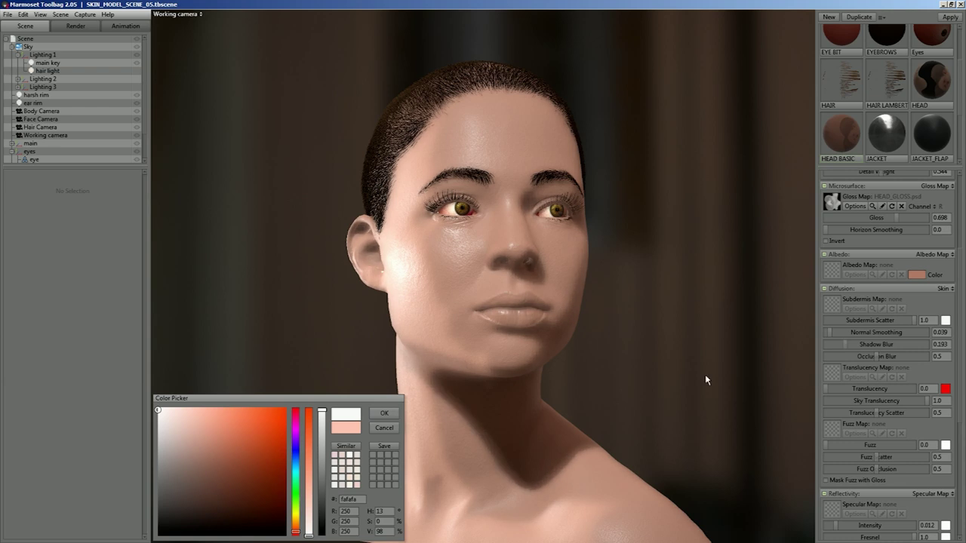
# Try scatter colours from orange-red ff3c05 through purple da05ff and pink f75cc9 to near-white fffefe
pyautogui.moveTo(172, 417)
pyautogui.mouseDown()
pyautogui.moveTo(176, 408)
pyautogui.moveTo(284, 408)
pyautogui.mouseUp()
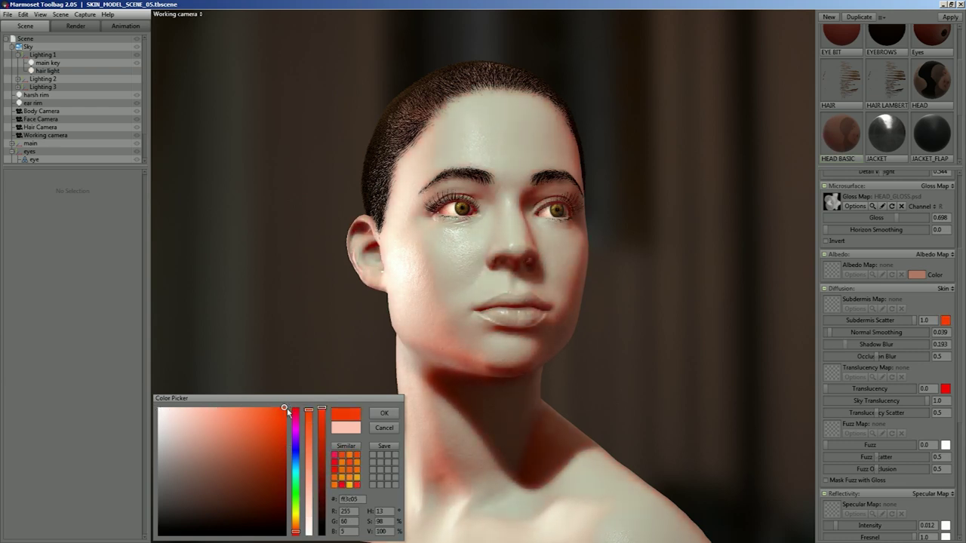
pyautogui.moveTo(295, 532)
pyautogui.mouseDown()
pyautogui.moveTo(292, 417)
pyautogui.moveTo(294, 432)
pyautogui.mouseUp()
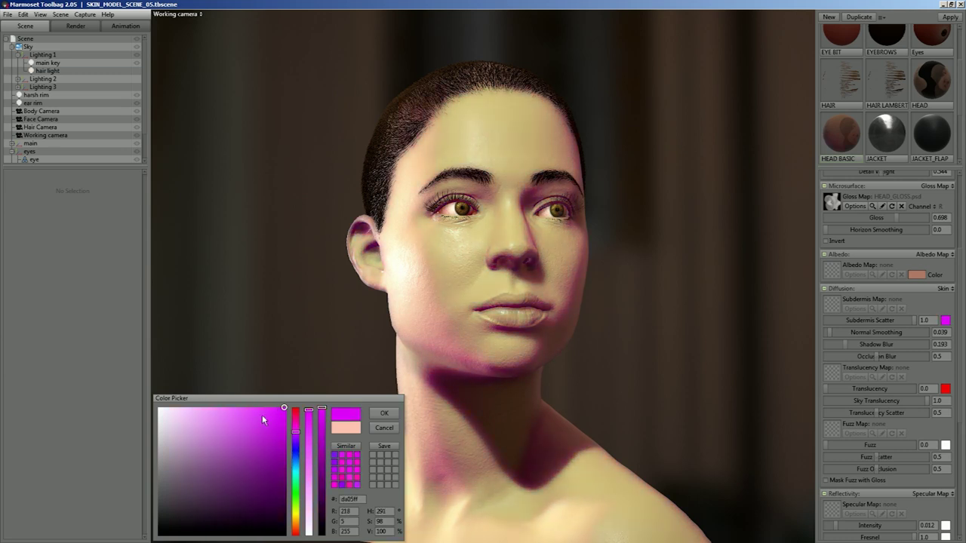
pyautogui.moveTo(297, 435)
pyautogui.mouseDown()
pyautogui.moveTo(295, 453)
pyautogui.moveTo(297, 419)
pyautogui.moveTo(170, 410)
pyautogui.moveTo(238, 411)
pyautogui.mouseUp()
pyautogui.click(271, 417)
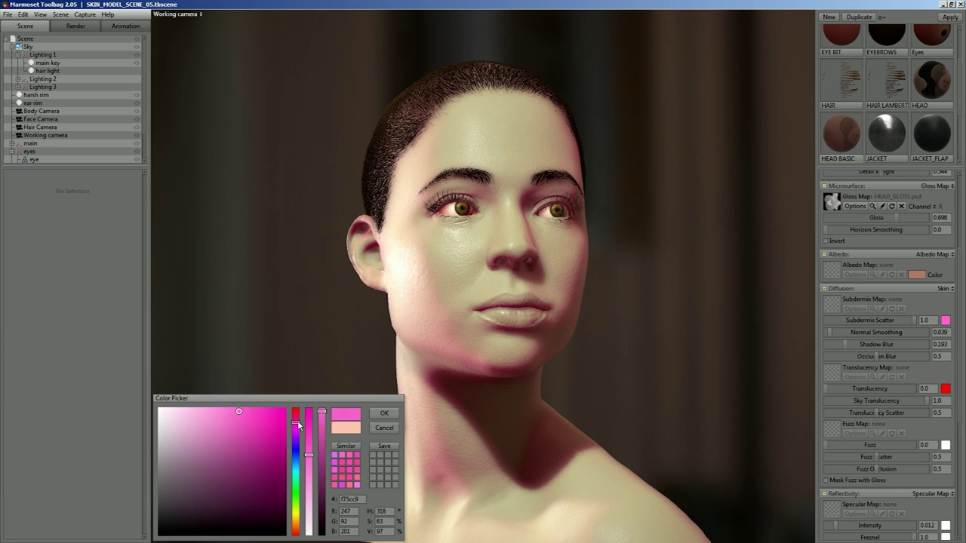
pyautogui.moveTo(299, 427); pyautogui.dragTo(296, 410)
pyautogui.moveTo(238, 410); pyautogui.dragTo(158, 410)
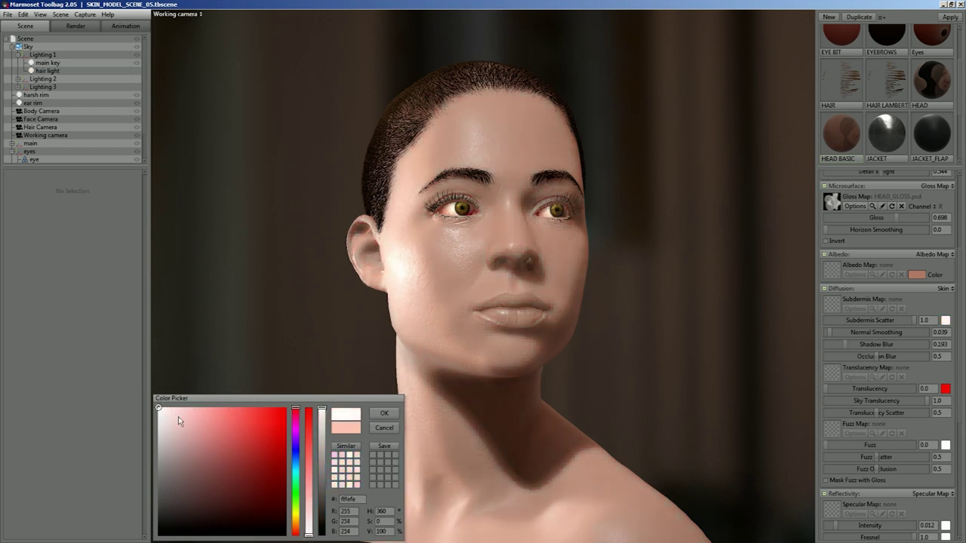
# Set the subdermis scatter colour to coral red f9575e
pyautogui.moveTo(183, 419); pyautogui.dragTo(243, 410)
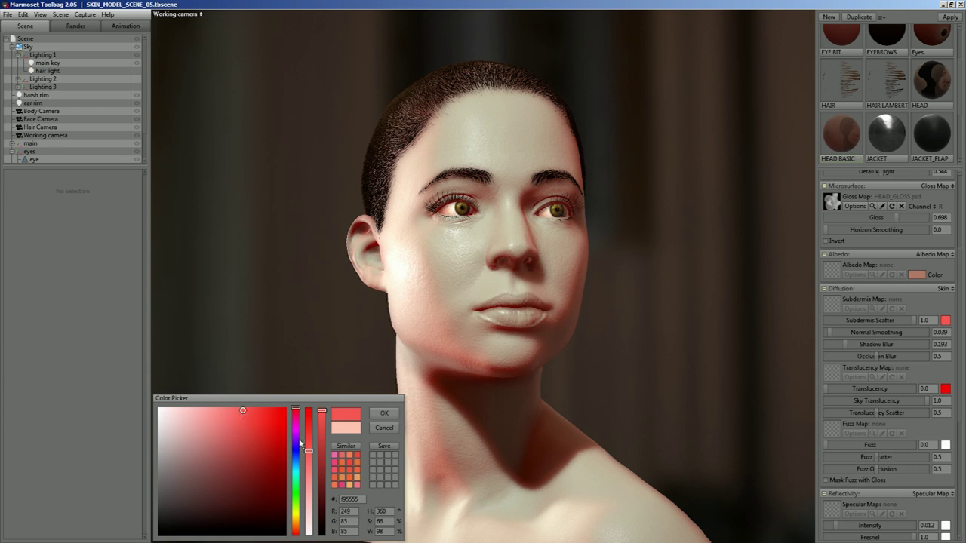
pyautogui.click(296, 412)
pyautogui.moveTo(297, 413)
pyautogui.mouseDown()
pyautogui.moveTo(295, 530)
pyautogui.moveTo(295, 411)
pyautogui.moveTo(179, 410)
pyautogui.moveTo(238, 407)
pyautogui.mouseUp()
pyautogui.moveTo(238, 408)
pyautogui.mouseDown()
pyautogui.moveTo(168, 414)
pyautogui.moveTo(242, 410)
pyautogui.mouseUp()
pyautogui.click(383, 415)
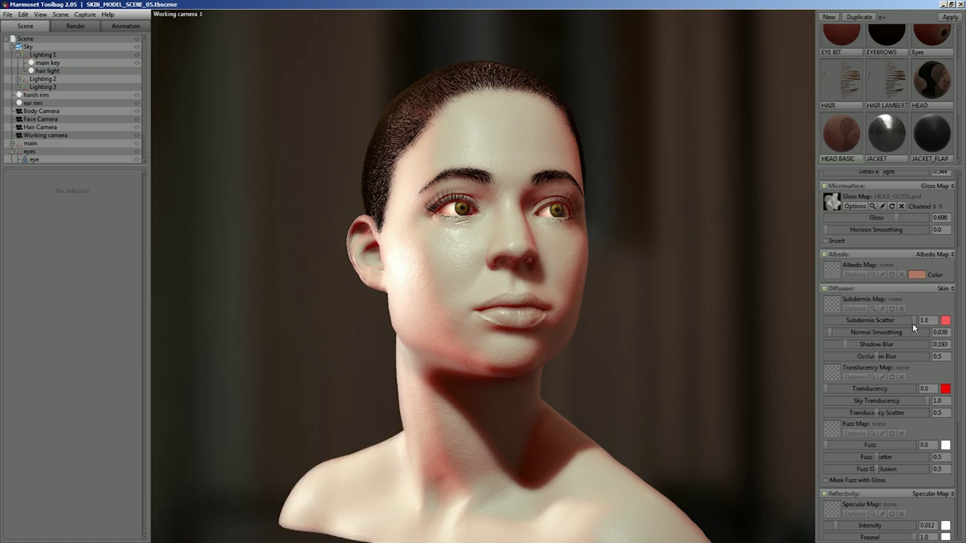
# Try a subdermis scatter amount of 0.63 and restore it to 1.0
pyautogui.moveTo(912, 323)
pyautogui.mouseDown()
pyautogui.moveTo(829, 320)
pyautogui.moveTo(916, 320)
pyautogui.mouseUp()
pyautogui.moveTo(916, 320); pyautogui.dragTo(884, 320)
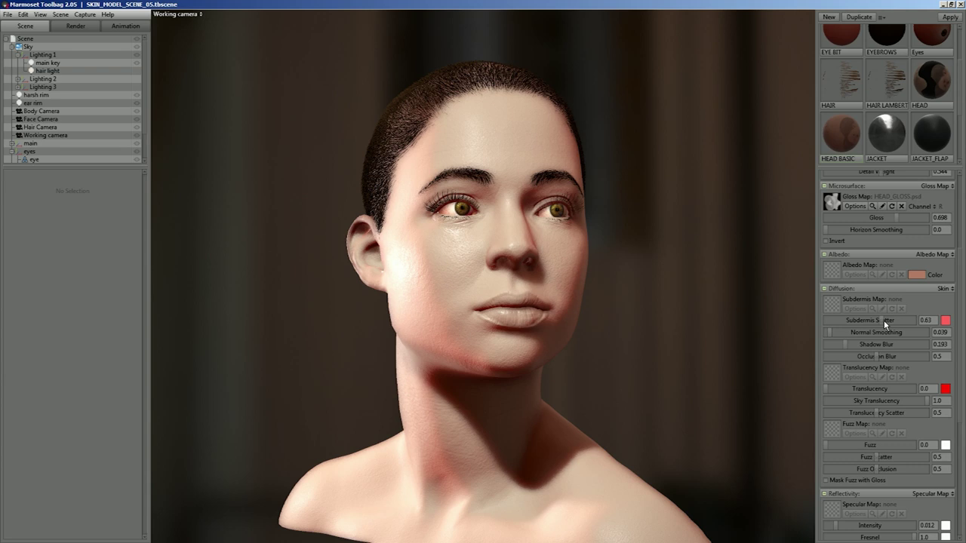
pyautogui.moveTo(881, 320); pyautogui.dragTo(915, 320)
# Try the subdermis scatter colour as pale pink f9b1b4 and as saturated cyan 04e2f9
pyautogui.click(946, 321)
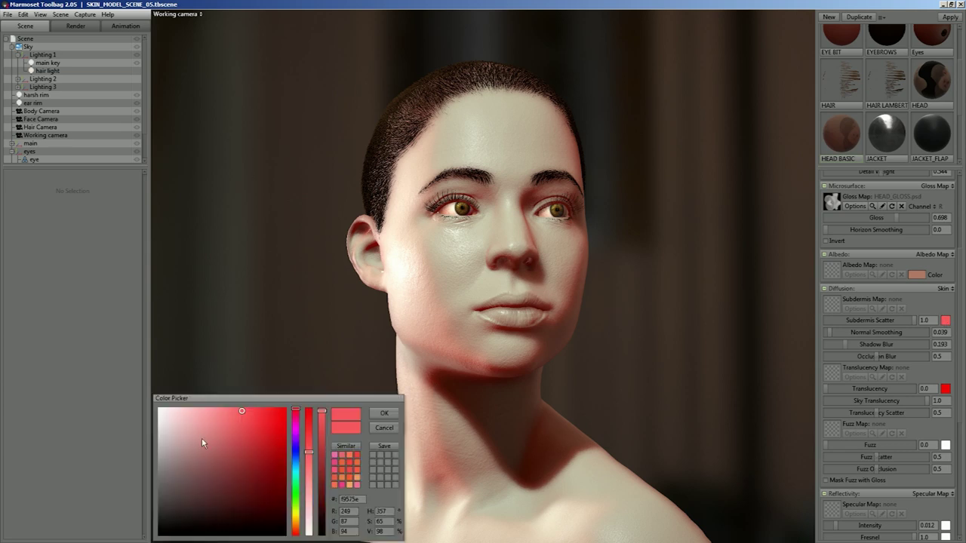
pyautogui.click(195, 410)
pyautogui.click(295, 500)
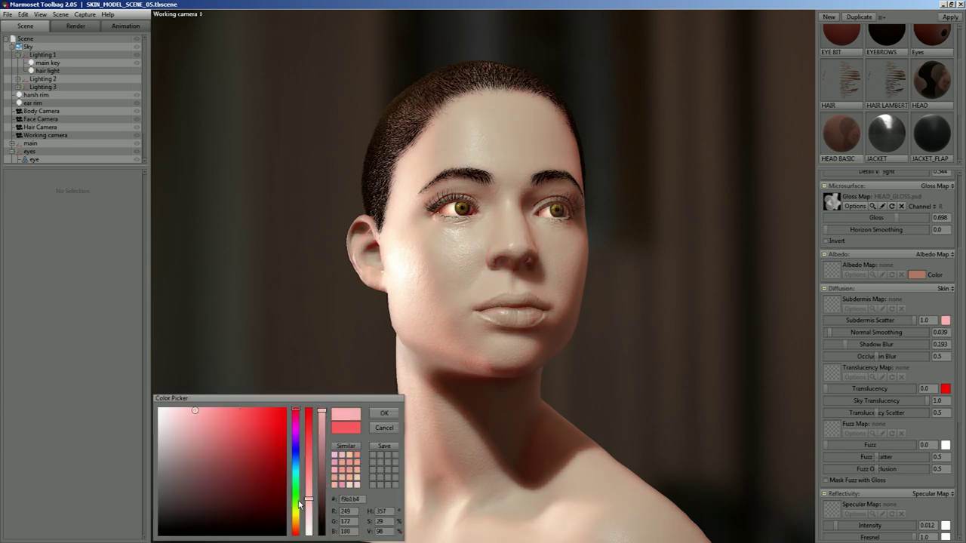
pyautogui.click(283, 410)
pyautogui.click(295, 469)
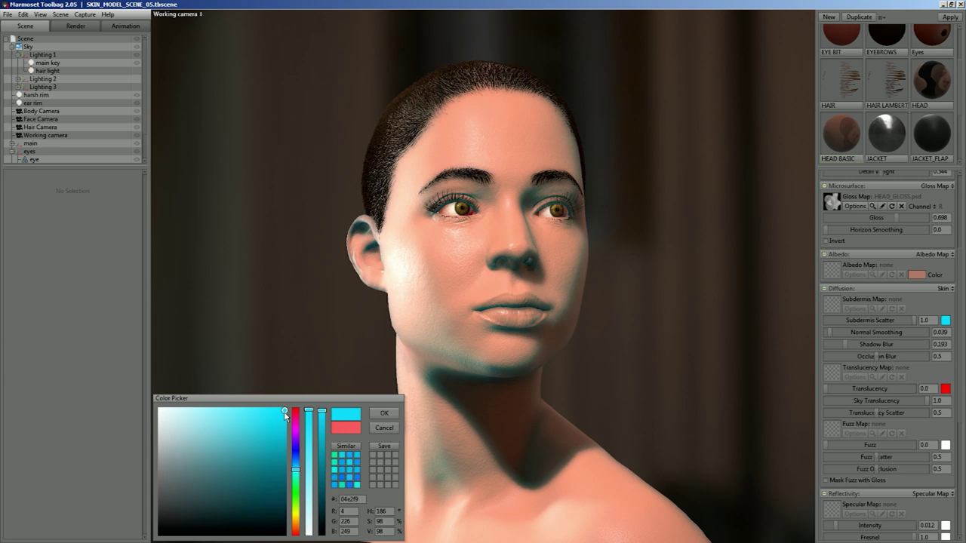
# Compare a crimson scatter colour, fa1a4f, with cyan 1af0fa and its pale version e0f8f9
pyautogui.moveTo(285, 415)
pyautogui.mouseDown()
pyautogui.moveTo(231, 413)
pyautogui.moveTo(287, 414)
pyautogui.moveTo(277, 415)
pyautogui.mouseUp()
pyautogui.click(296, 415)
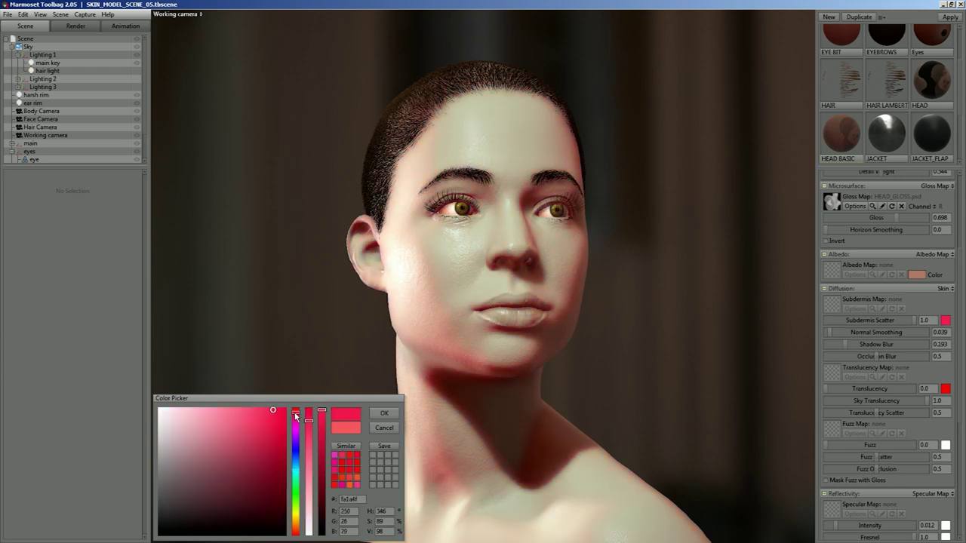
pyautogui.click(297, 473)
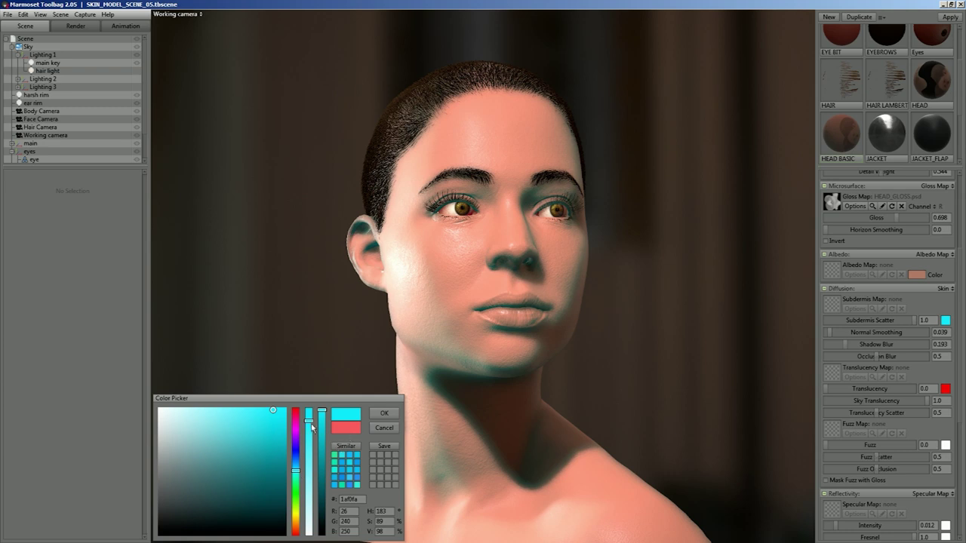
pyautogui.moveTo(271, 413)
pyautogui.mouseDown()
pyautogui.moveTo(162, 412)
pyautogui.moveTo(216, 413)
pyautogui.moveTo(171, 410)
pyautogui.mouseUp()
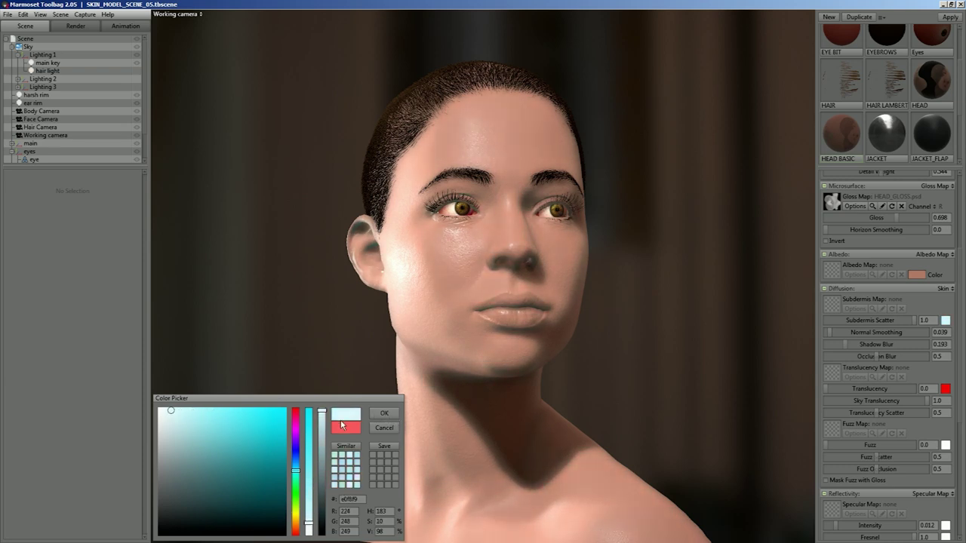
# Set the subdermis scatter colour to saturated crimson fc2a60
pyautogui.click(295, 413)
pyautogui.moveTo(207, 416); pyautogui.dragTo(265, 409)
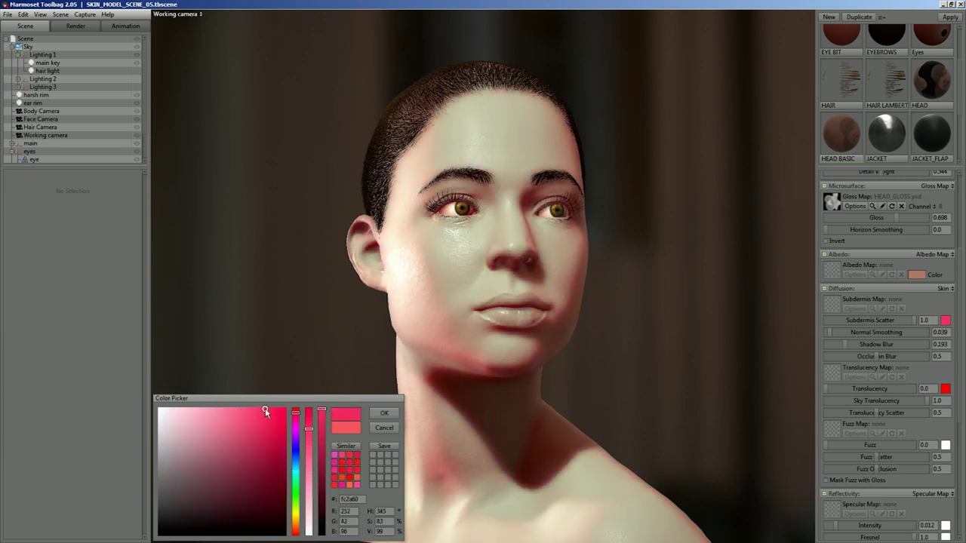
pyautogui.click(383, 418)
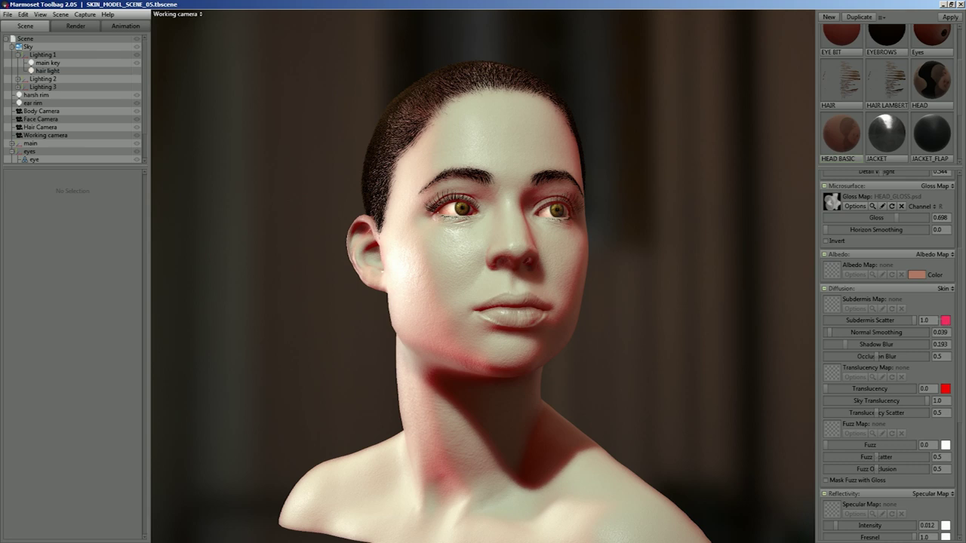
# Compare the subdermis scatter colour as pale pink f5dae1 with saturated crimson f21d54
pyautogui.click(946, 321)
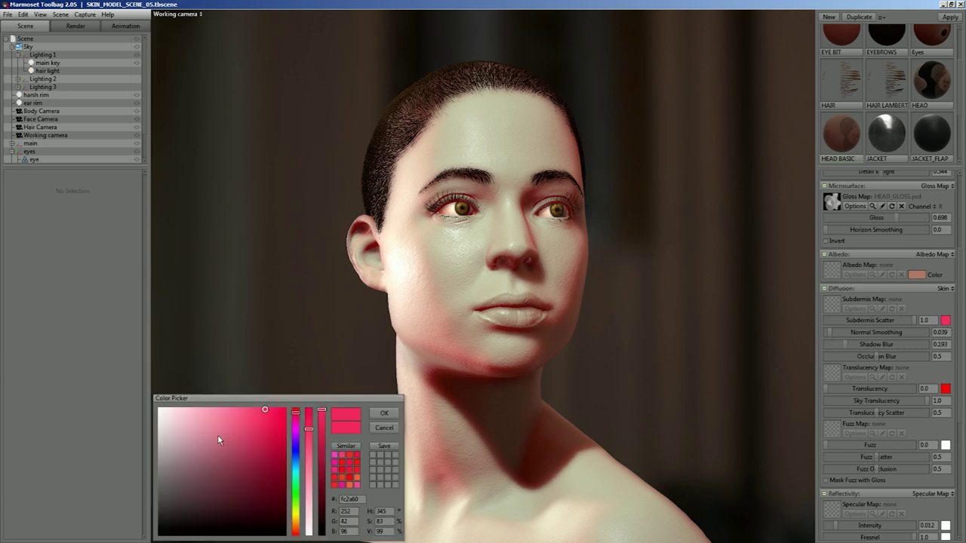
pyautogui.moveTo(186, 428)
pyautogui.mouseDown()
pyautogui.moveTo(193, 422)
pyautogui.moveTo(174, 414)
pyautogui.mouseUp()
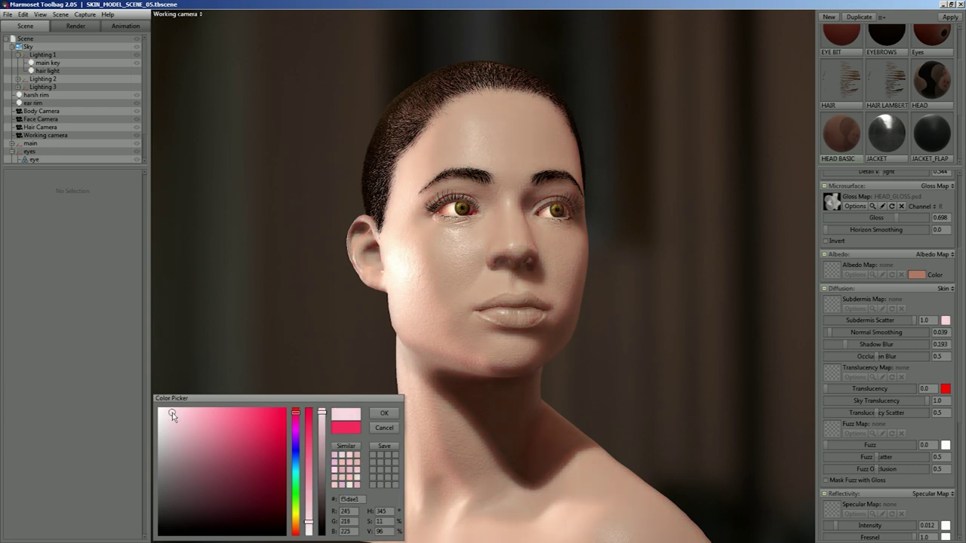
pyautogui.click(169, 413)
pyautogui.moveTo(169, 413); pyautogui.dragTo(275, 413)
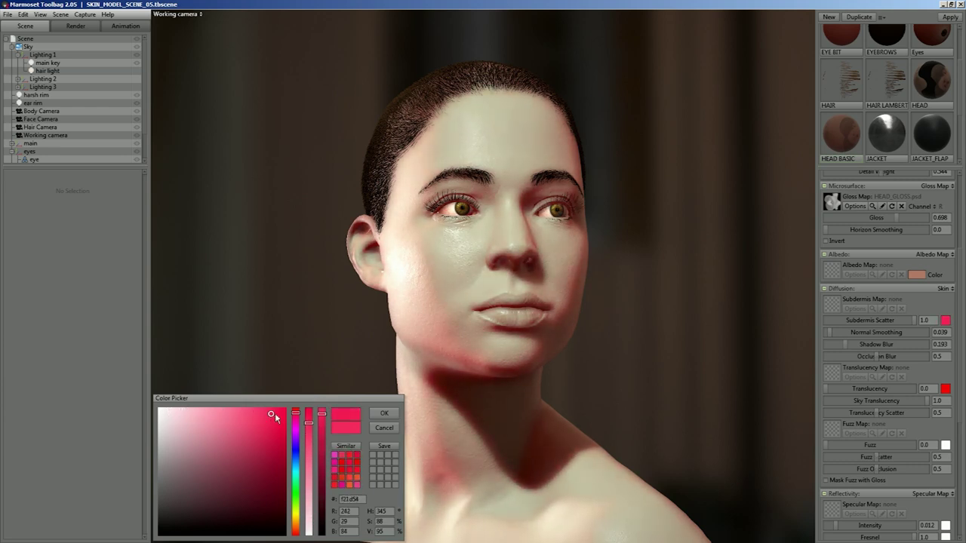
# Try the subdermis scatter colour as orange f77e3c and very pale peach f9e5da, settling on a light orange
pyautogui.click(296, 529)
pyautogui.moveTo(266, 417); pyautogui.dragTo(256, 412)
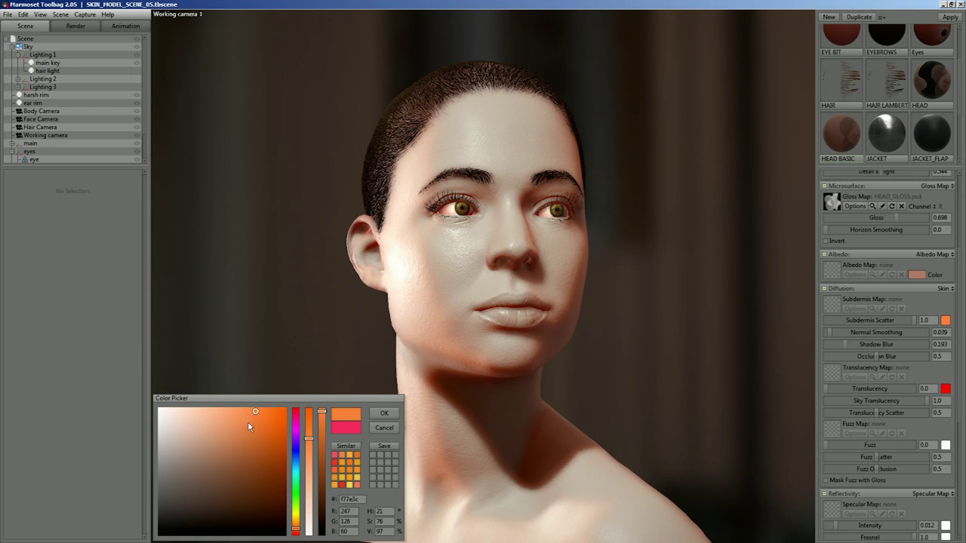
pyautogui.moveTo(249, 422); pyautogui.dragTo(174, 410)
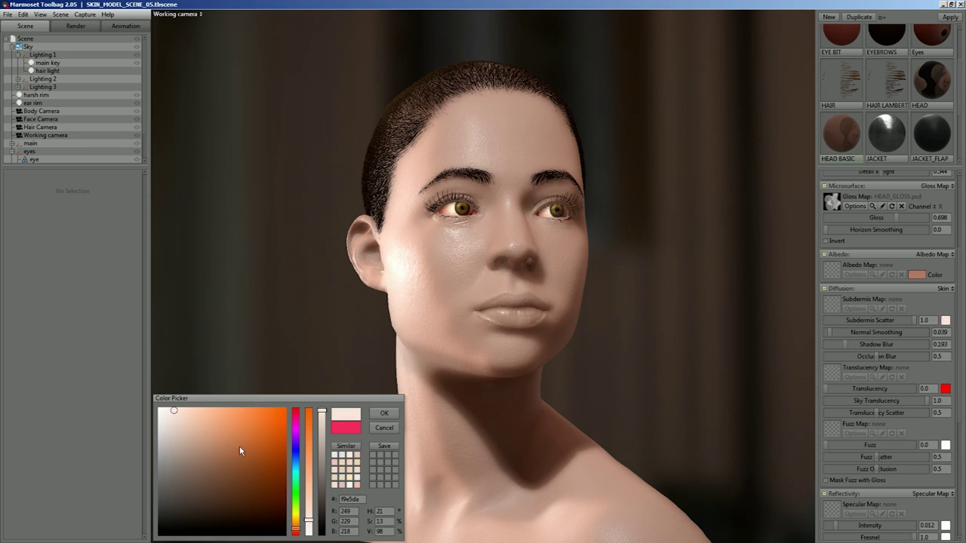
pyautogui.moveTo(233, 431)
pyautogui.mouseDown()
pyautogui.moveTo(250, 409)
pyautogui.moveTo(198, 409)
pyautogui.moveTo(237, 407)
pyautogui.mouseUp()
pyautogui.click(385, 413)
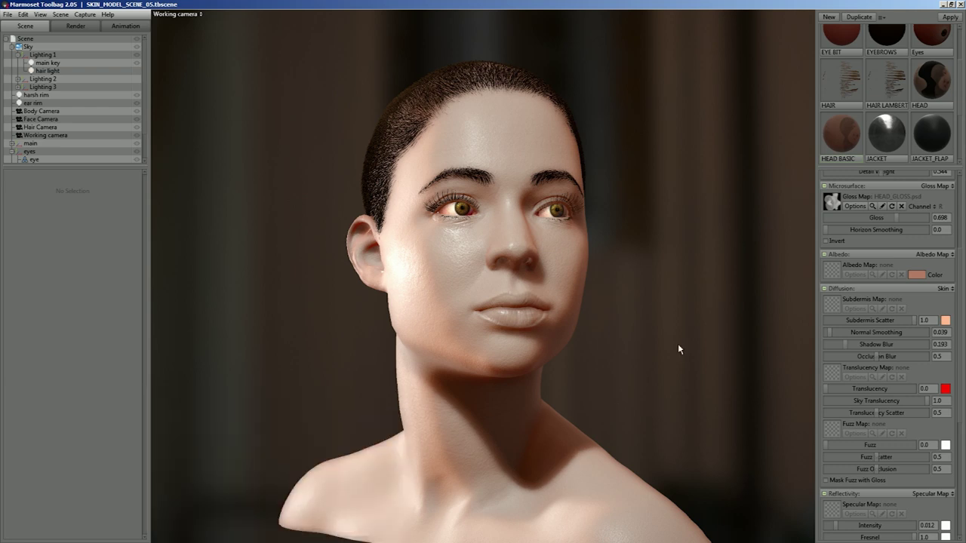
# Apply the textured HEAD material to the head and preview its subdermis map
pyautogui.moveTo(932, 82); pyautogui.dragTo(511, 360)
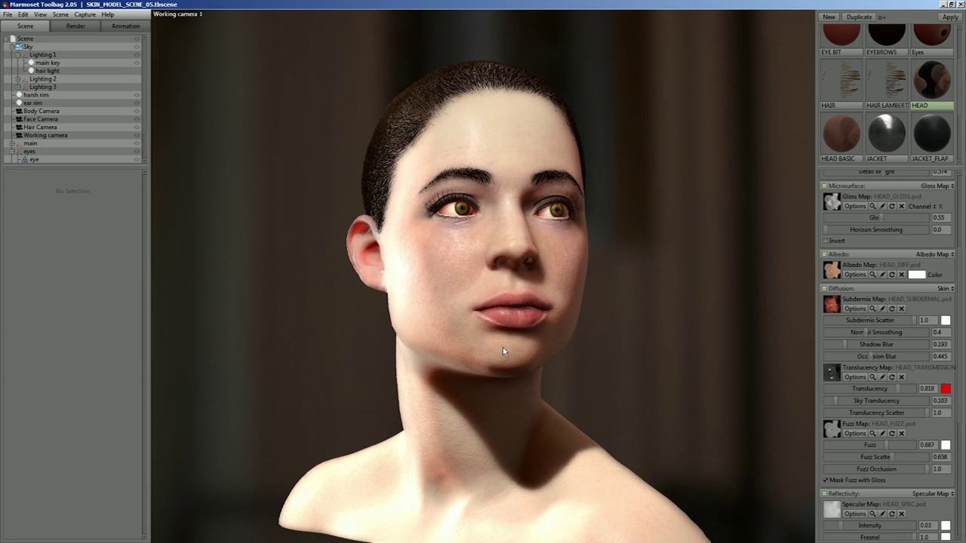
pyautogui.click(871, 309)
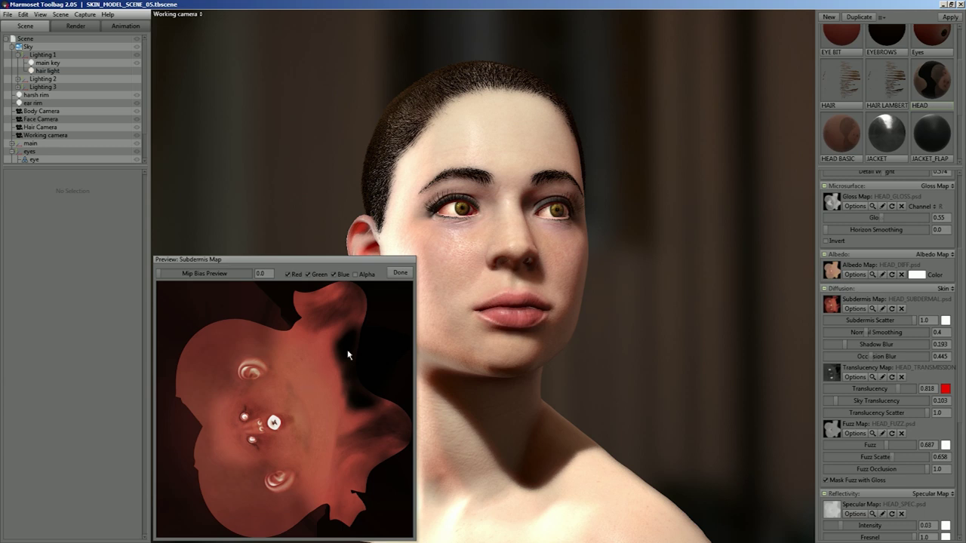
pyautogui.click(401, 273)
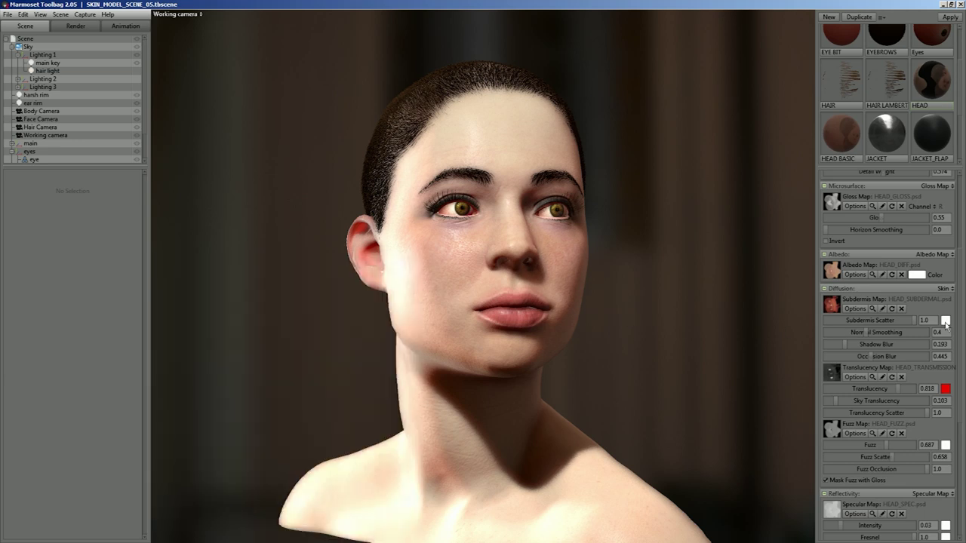
# Try the HEAD material's subdermis scatter colour as red f70000 and pale pink fcdede, and reset it to white ffffff
pyautogui.click(946, 323)
pyautogui.moveTo(232, 430); pyautogui.dragTo(287, 411)
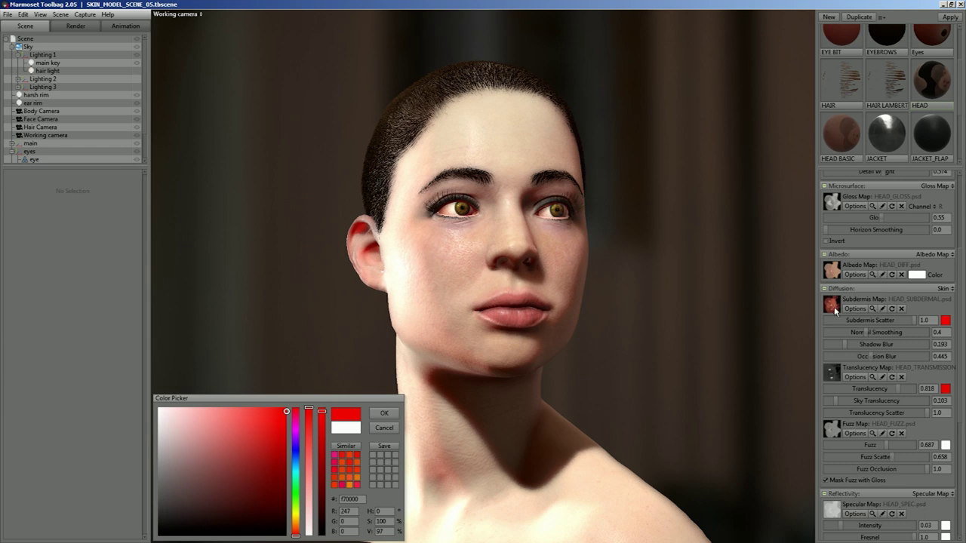
pyautogui.moveTo(225, 434); pyautogui.dragTo(173, 409)
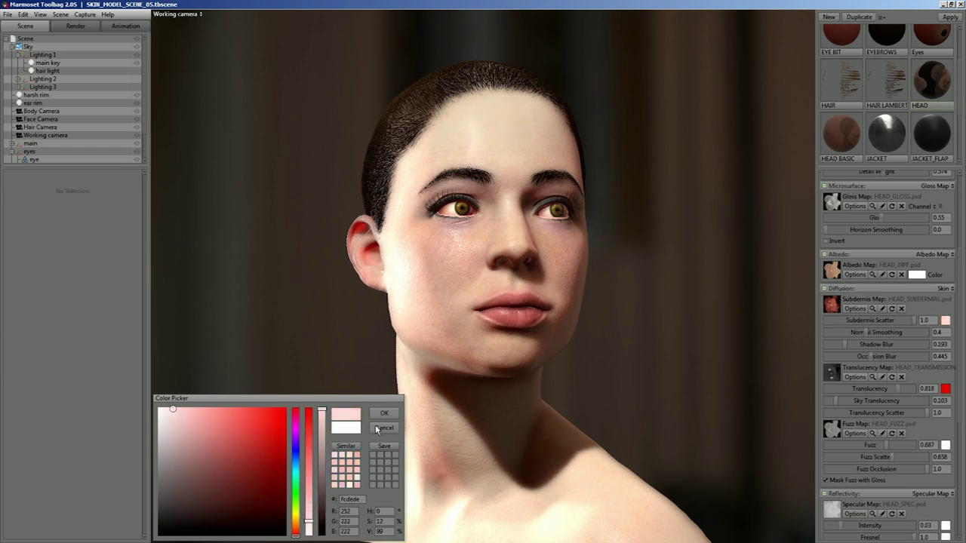
pyautogui.click(159, 408)
pyautogui.moveTo(159, 408); pyautogui.dragTo(156, 406)
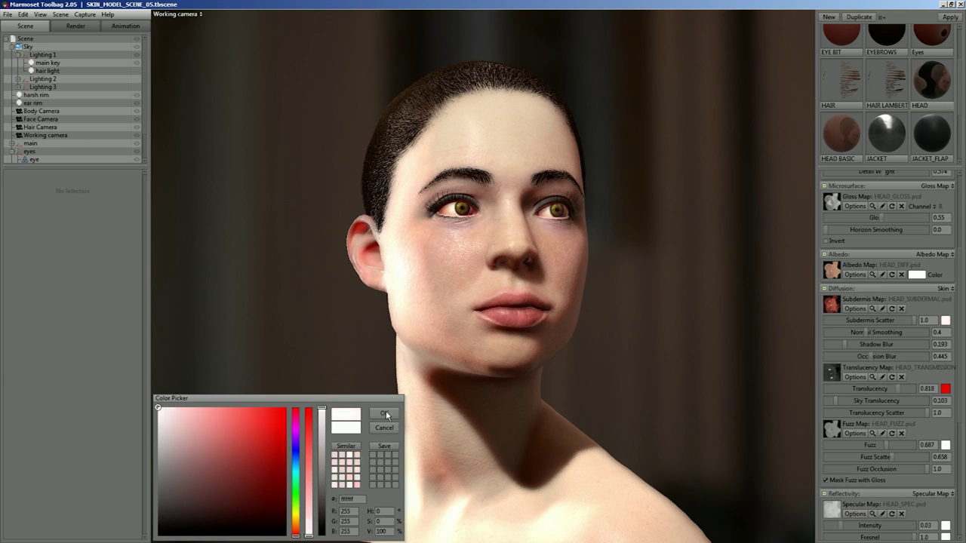
pyautogui.click(463, 409)
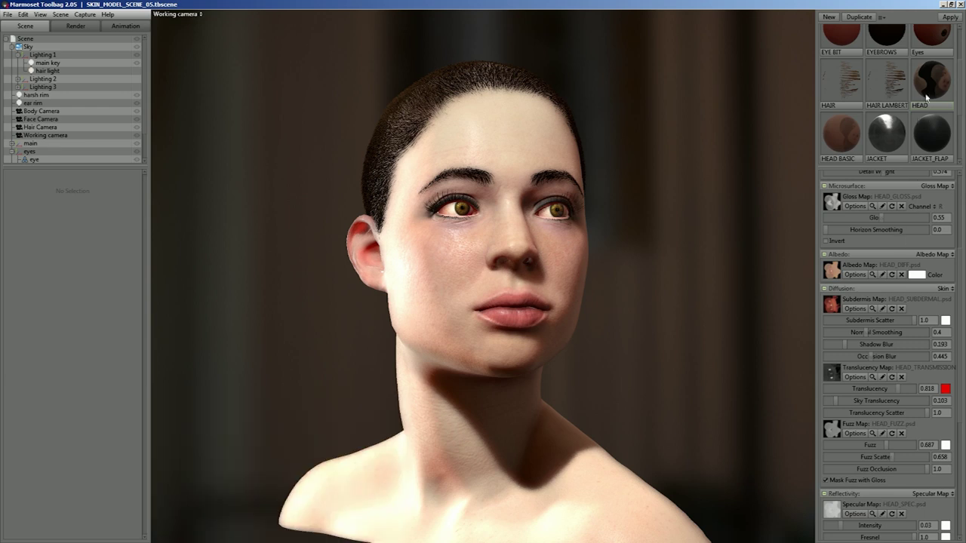
# Apply the HEAD BASIC material to the head again and lower its subdermis scatter to 0.414
pyautogui.moveTo(846, 136); pyautogui.dragTo(483, 381)
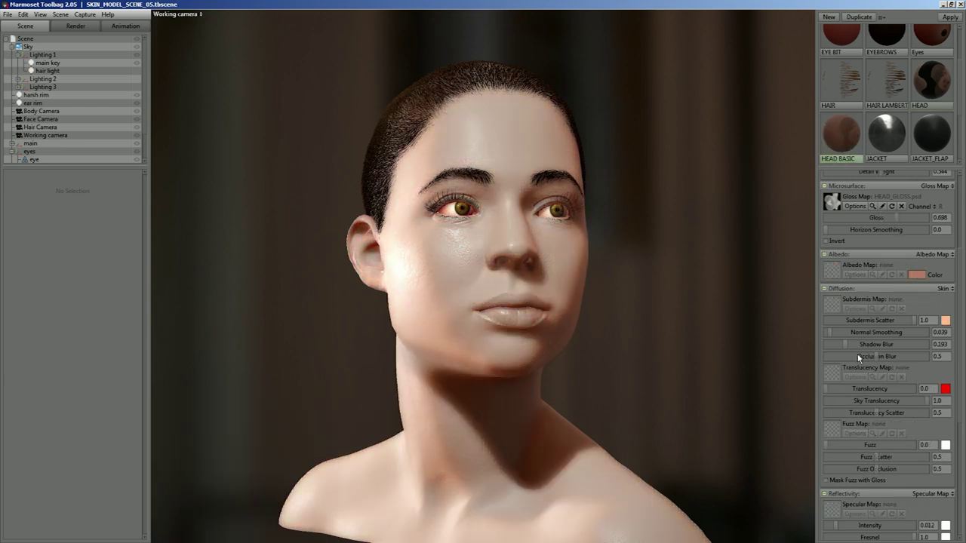
pyautogui.moveTo(913, 320)
pyautogui.mouseDown()
pyautogui.moveTo(860, 322)
pyautogui.moveTo(915, 322)
pyautogui.mouseUp()
pyautogui.moveTo(918, 321); pyautogui.dragTo(913, 321)
pyautogui.moveTo(911, 320); pyautogui.dragTo(861, 320)
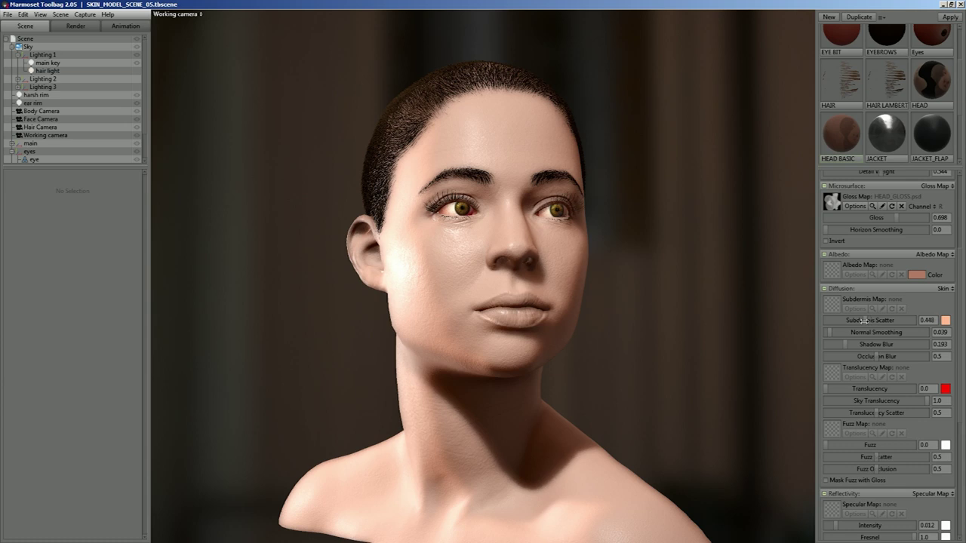
# Change the subdermis scatter colour to reddish orange ff7c5e, trying fc8544 and fc6644 on the way
pyautogui.click(946, 320)
pyautogui.moveTo(188, 431); pyautogui.dragTo(252, 409)
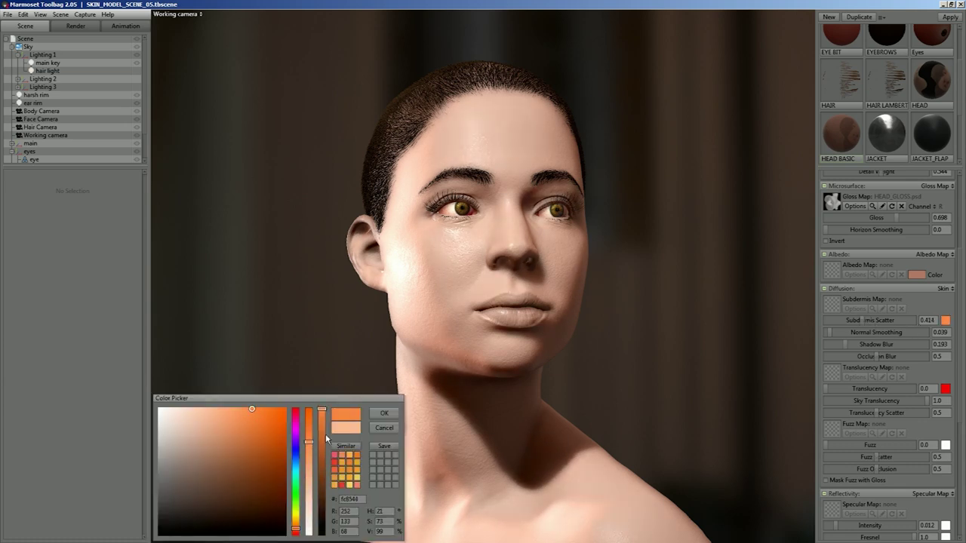
pyautogui.click(297, 533)
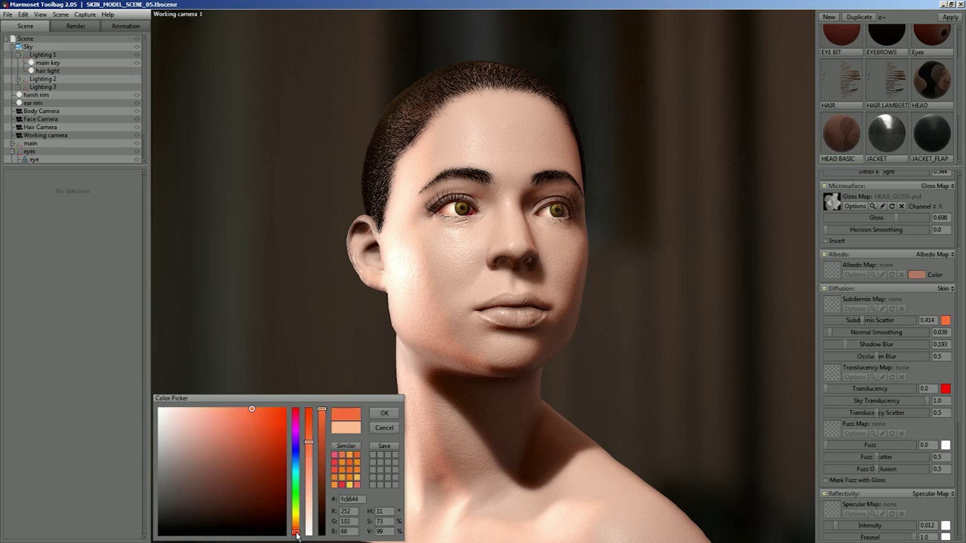
pyautogui.moveTo(234, 411); pyautogui.dragTo(239, 409)
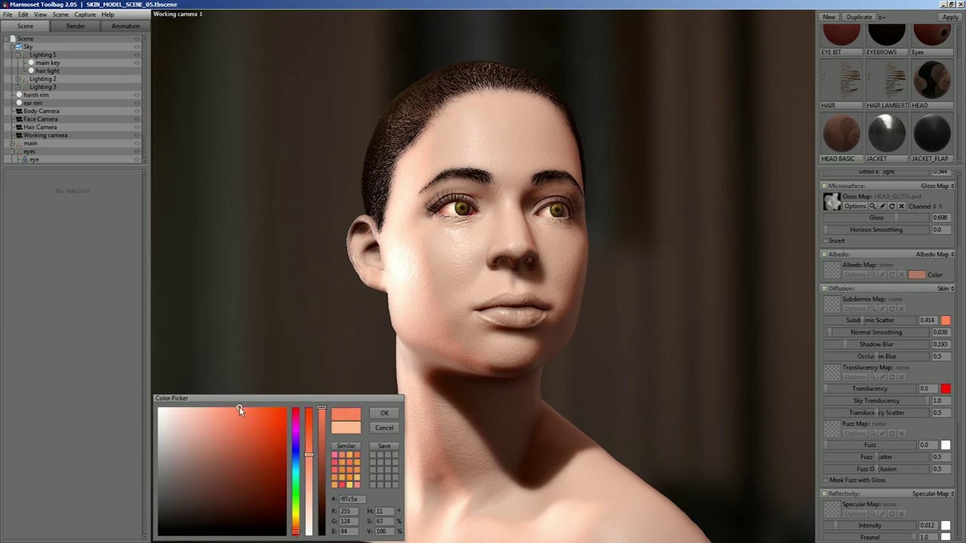
pyautogui.click(377, 413)
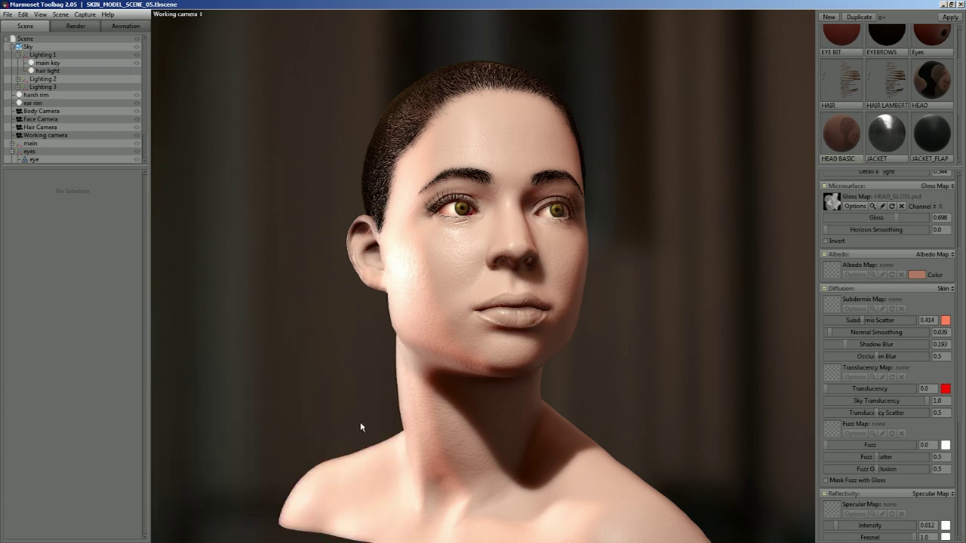
# Inspect the head from other angles with HEAD BASIC applied, subdermis scatter at 1.0 and shadow blur at 0.326
pyautogui.moveTo(379, 442); pyautogui.dragTo(521, 425)
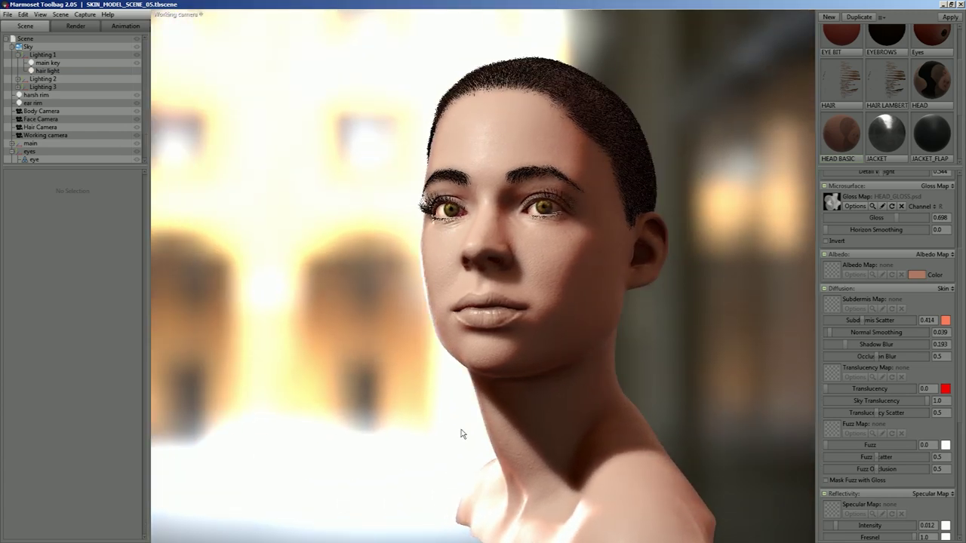
pyautogui.moveTo(460, 431); pyautogui.dragTo(519, 433)
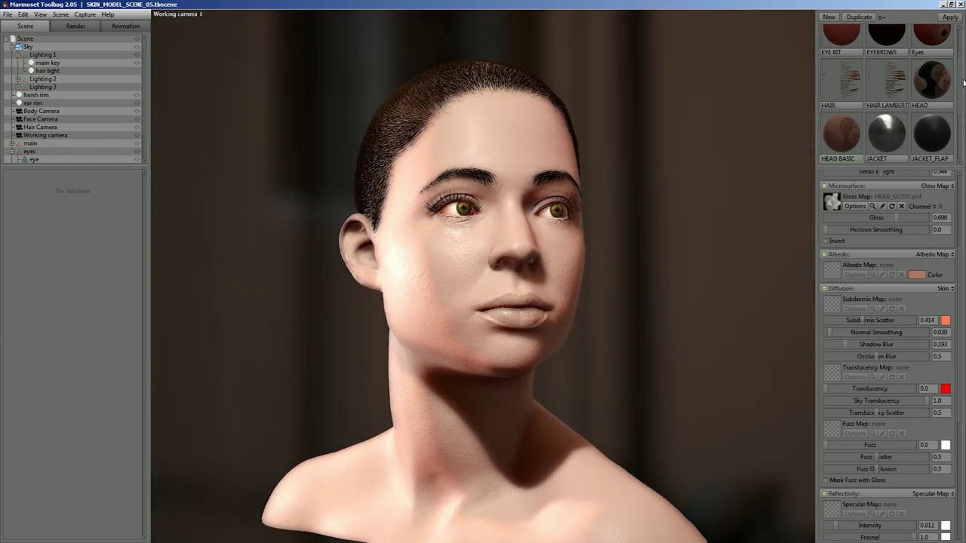
pyautogui.moveTo(872, 136); pyautogui.dragTo(565, 329)
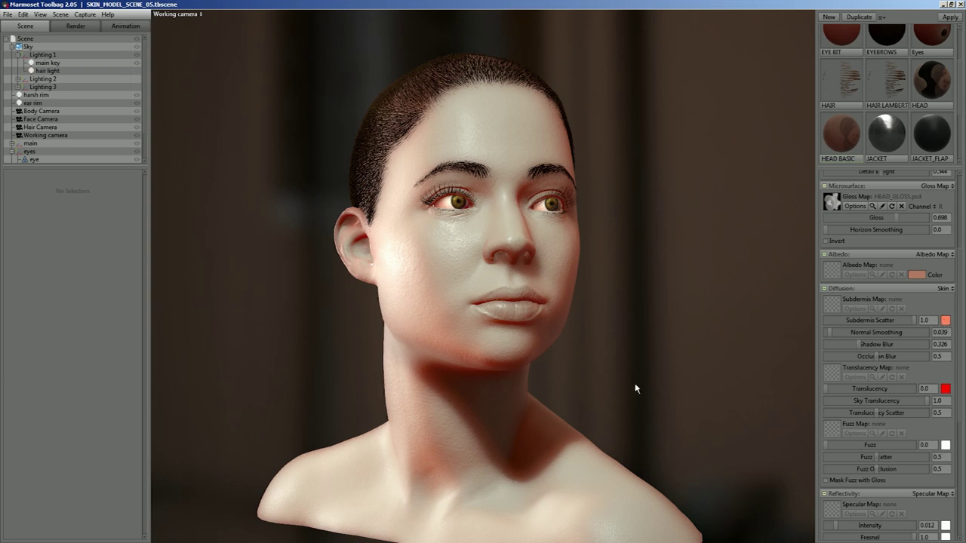
pyautogui.moveTo(626, 377); pyautogui.dragTo(578, 371)
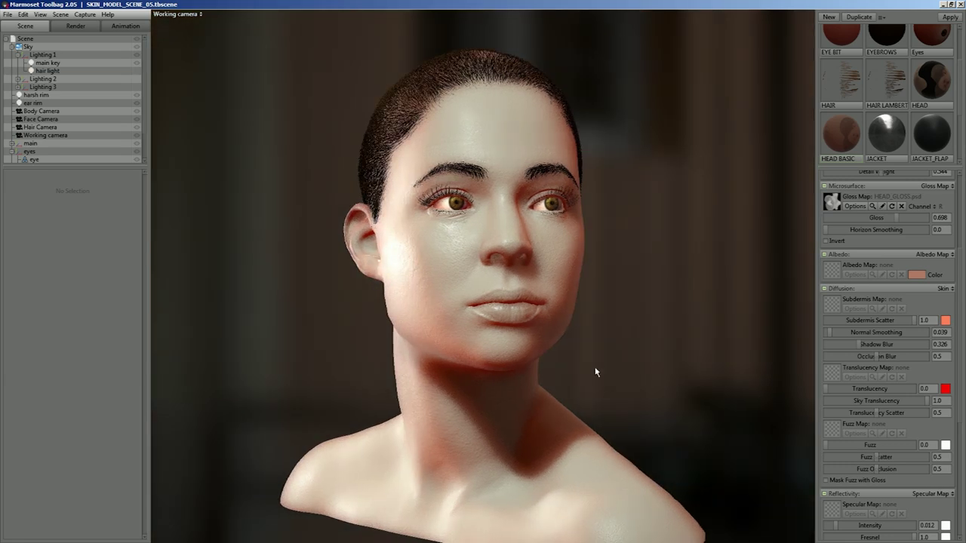
pyautogui.moveTo(575, 408); pyautogui.dragTo(571, 388, button='right')
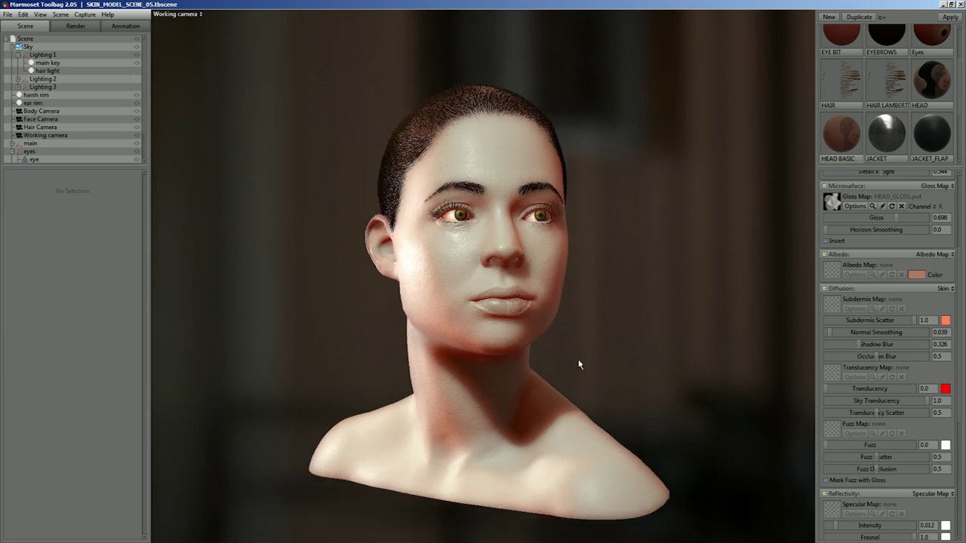
# Set the subdermis scatter colour to saturated green 02ff06 and inspect the bust
pyautogui.click(945, 320)
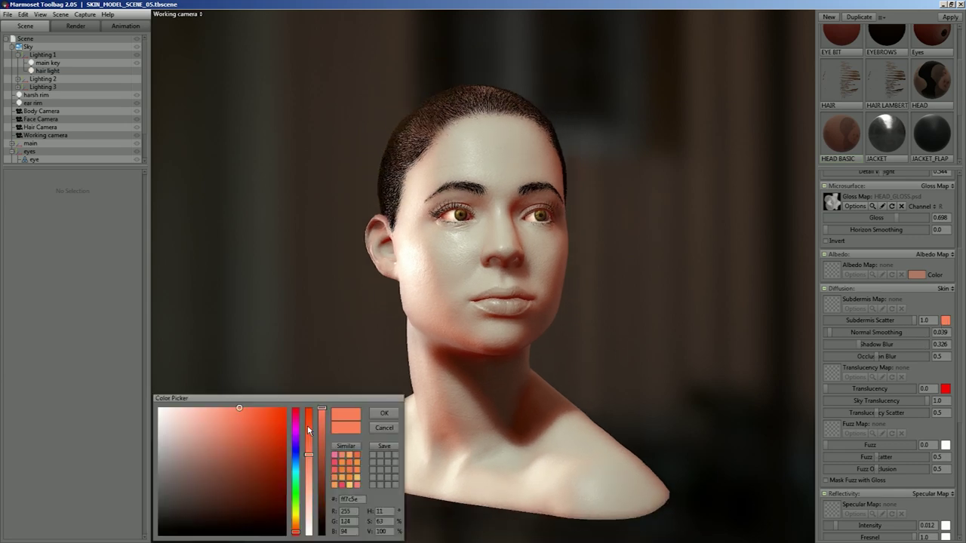
pyautogui.moveTo(296, 503); pyautogui.dragTo(297, 495)
pyautogui.moveTo(265, 456); pyautogui.dragTo(285, 407)
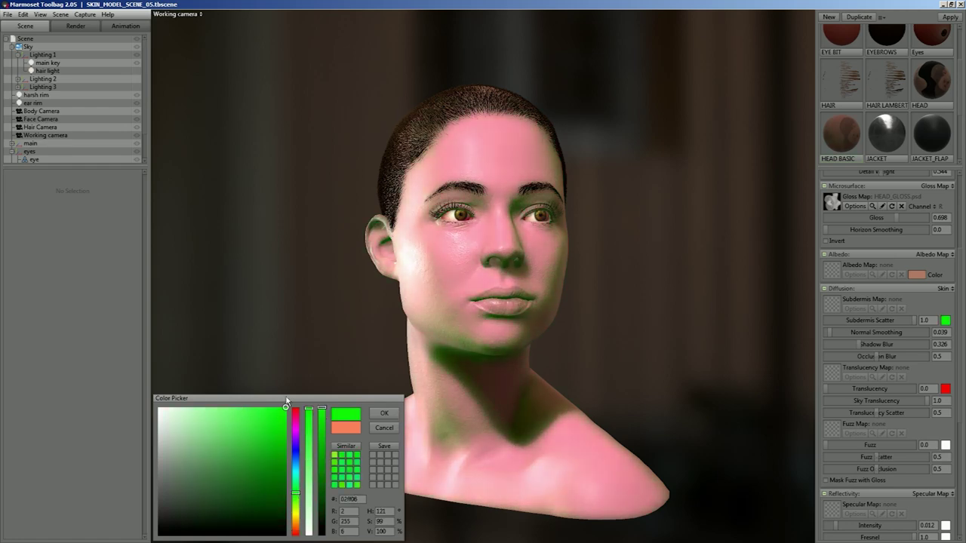
pyautogui.click(383, 417)
pyautogui.moveTo(509, 410)
pyautogui.mouseDown()
pyautogui.moveTo(477, 414)
pyautogui.moveTo(517, 423)
pyautogui.mouseUp()
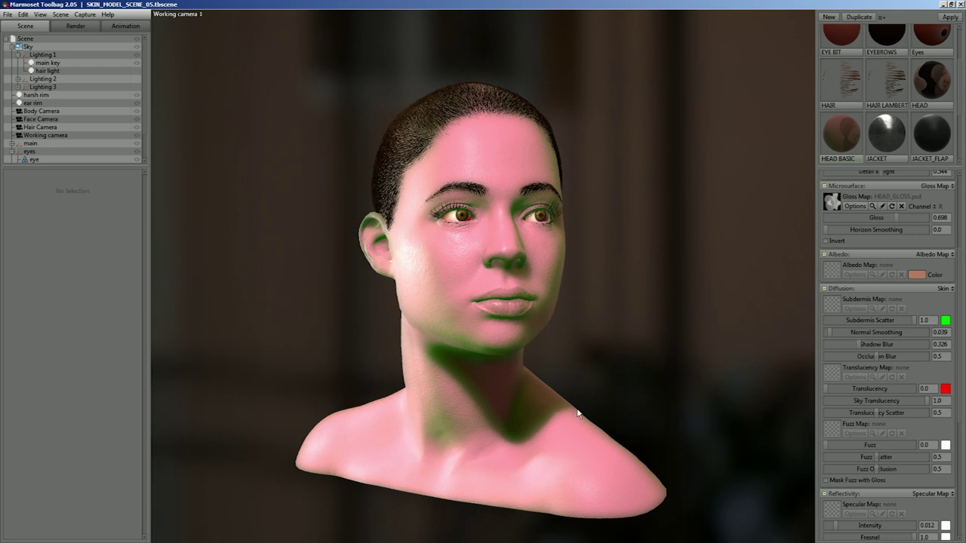
# Set the skin's albedo colour to medium green 3d8537
pyautogui.click(922, 275)
pyautogui.click(295, 494)
pyautogui.moveTo(250, 481)
pyautogui.mouseDown()
pyautogui.moveTo(269, 427)
pyautogui.moveTo(222, 461)
pyautogui.moveTo(236, 470)
pyautogui.mouseUp()
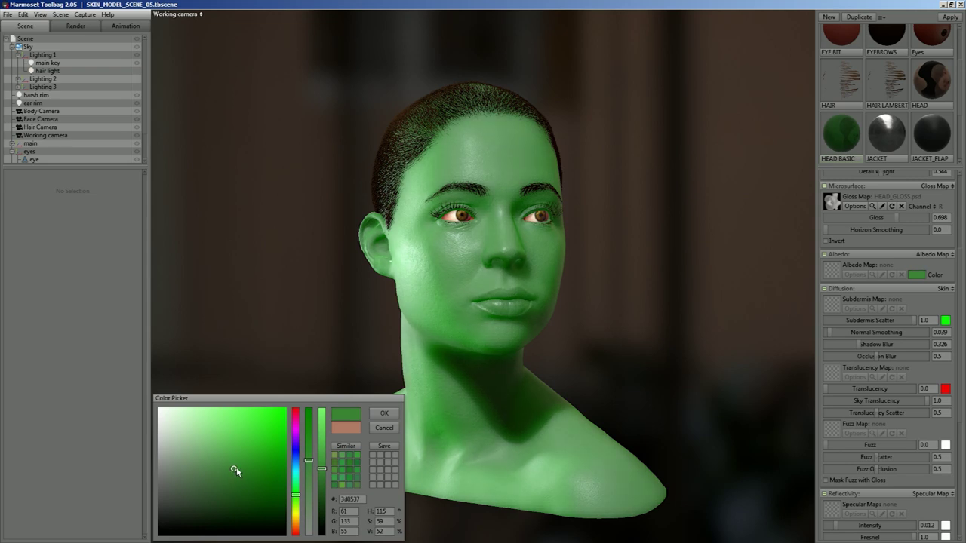
pyautogui.click(382, 414)
# Try the subdermis scatter colour in blues 0212ff, 1344ee and 139cee against the green albedo
pyautogui.click(945, 320)
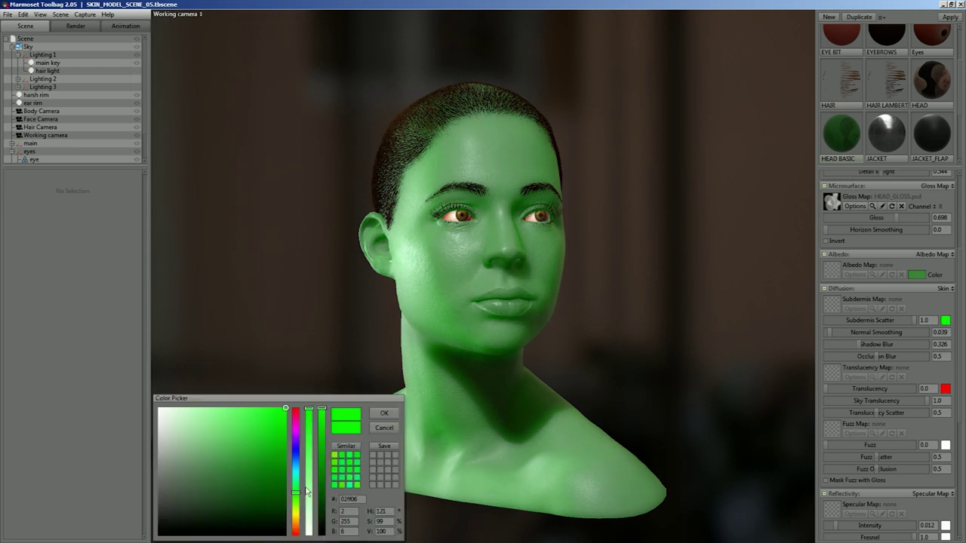
pyautogui.click(294, 452)
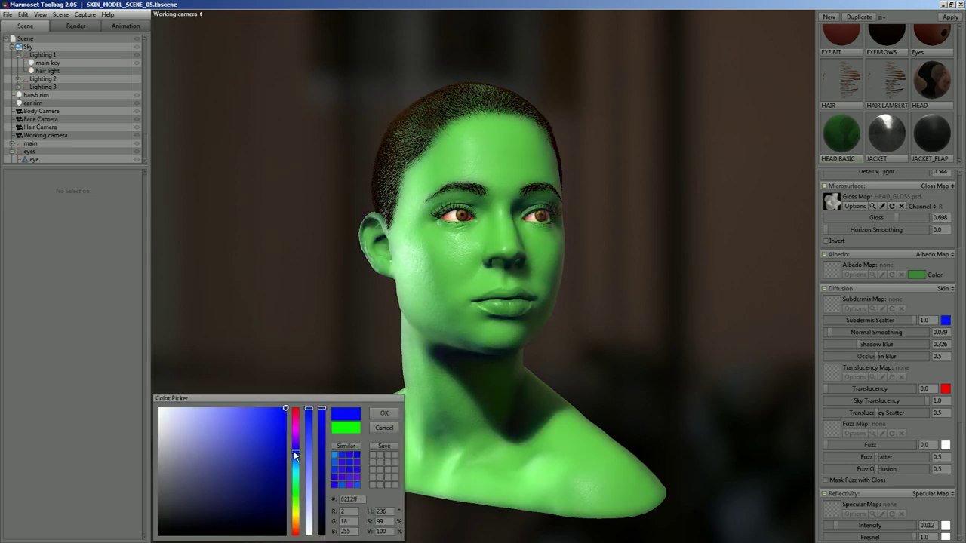
pyautogui.click(295, 454)
pyautogui.click(276, 415)
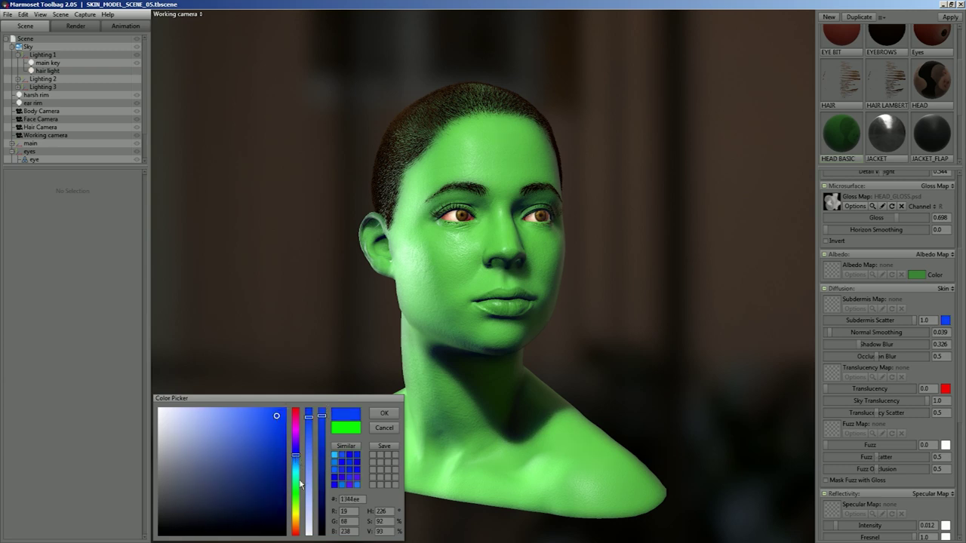
pyautogui.click(296, 452)
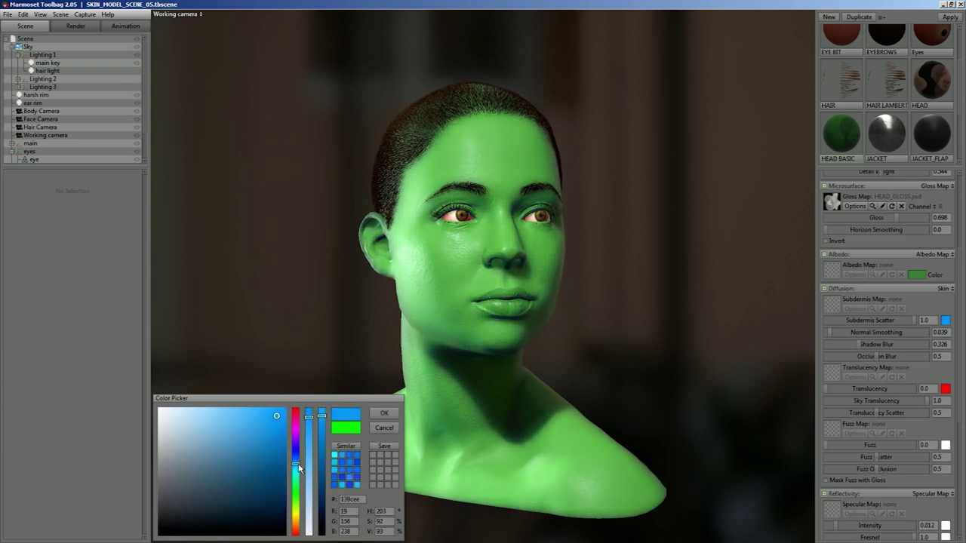
# Set the skin's albedo colour to neutral grey 868686
pyautogui.moveTo(276, 416); pyautogui.dragTo(146, 480)
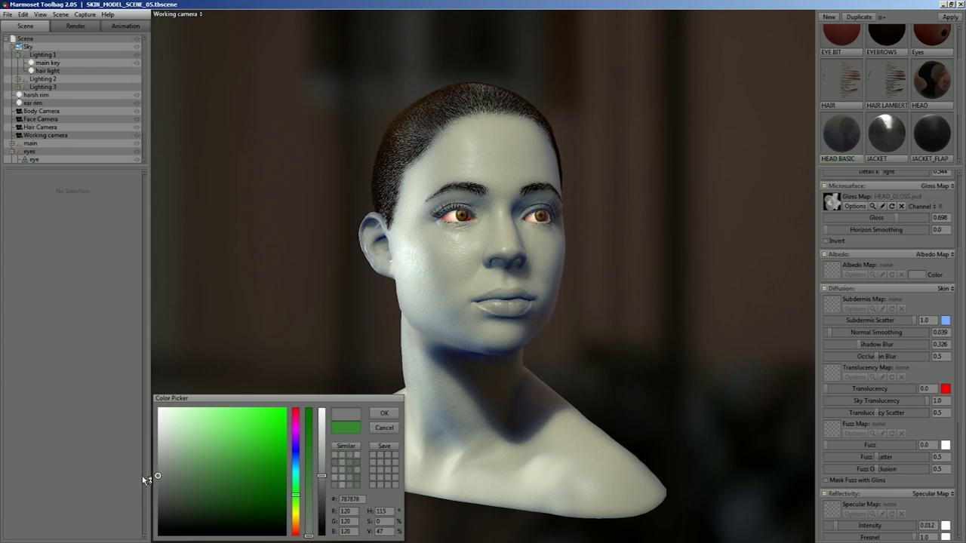
pyautogui.moveTo(145, 480); pyautogui.dragTo(146, 472)
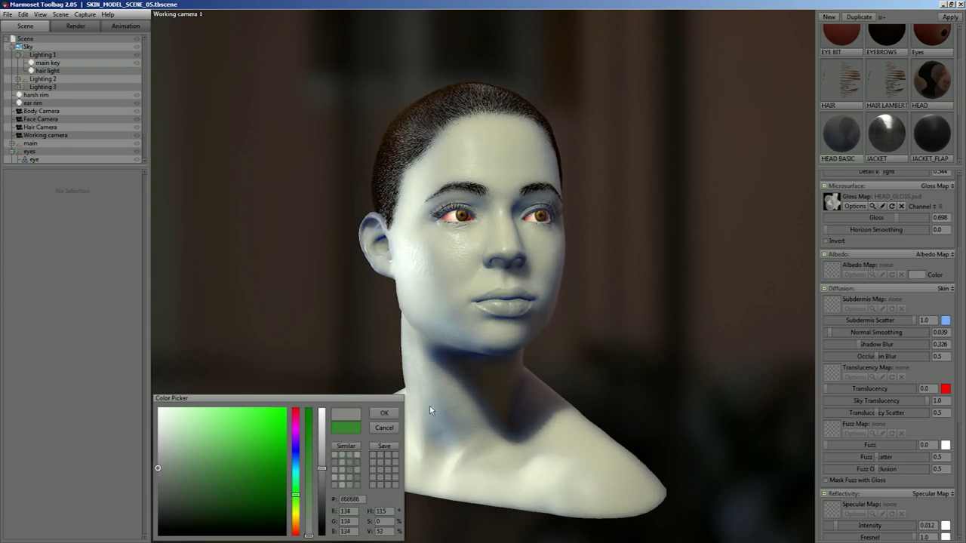
pyautogui.click(384, 413)
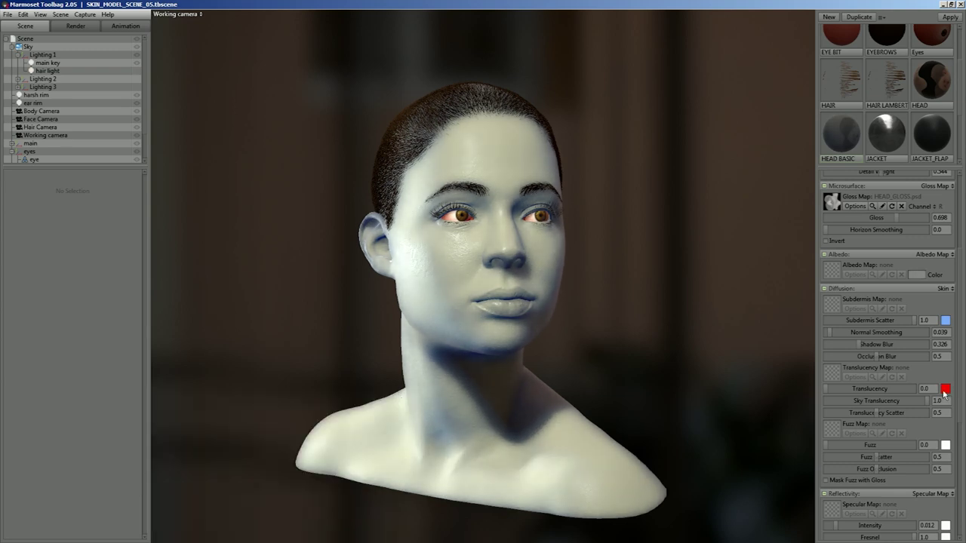
# Set the subdermis scatter colour to salmon pink fc928a over the grey albedo
pyautogui.click(945, 321)
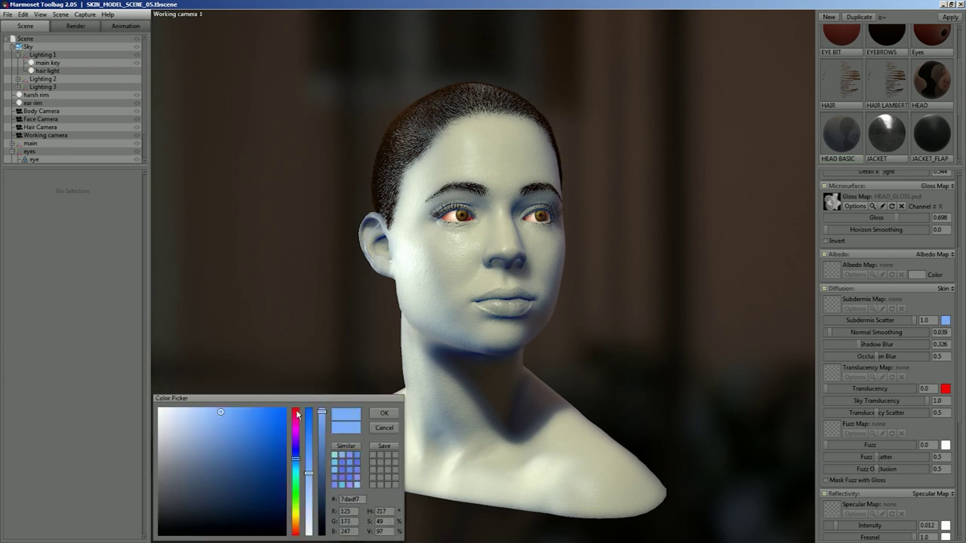
pyautogui.click(296, 413)
pyautogui.click(217, 410)
pyautogui.click(295, 411)
pyautogui.moveTo(295, 413); pyautogui.dragTo(296, 536)
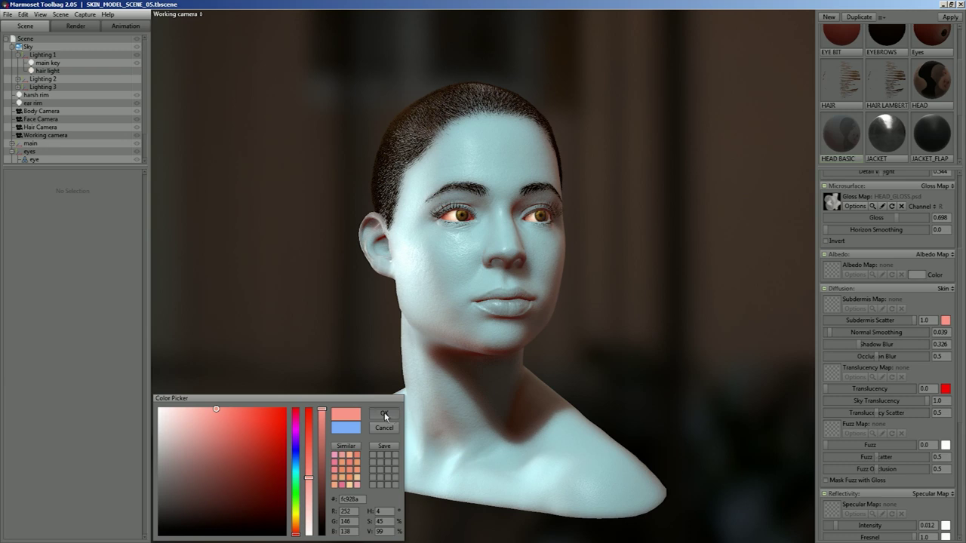
pyautogui.click(384, 414)
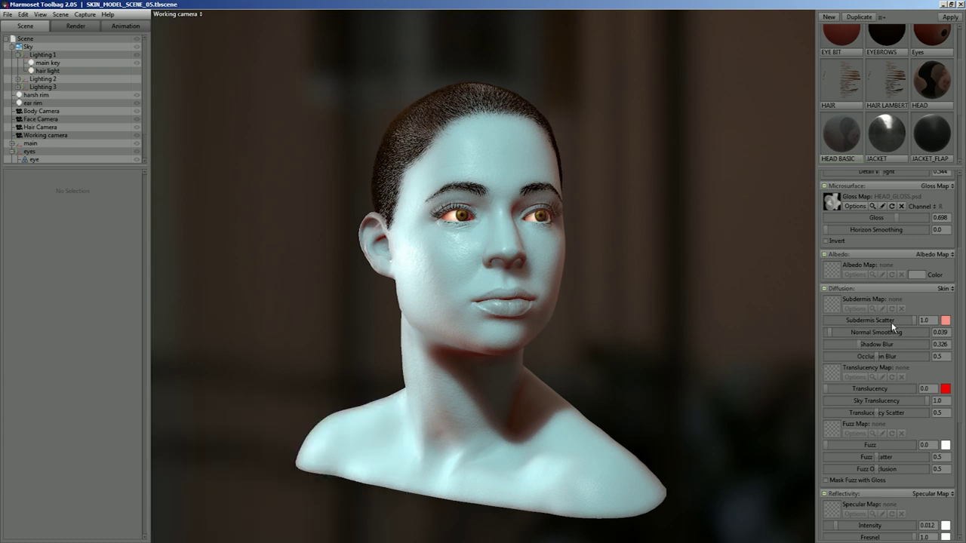
# Lower the subdermis scatter on the grey head for comparison and return it to 1.0
pyautogui.moveTo(913, 321); pyautogui.dragTo(892, 320)
pyautogui.moveTo(893, 320); pyautogui.dragTo(915, 320)
# Apply the HEAD material to the head mesh and preview its subdermis map
pyautogui.scroll(1, 961, 109)
pyautogui.moveTo(939, 105); pyautogui.dragTo(475, 308)
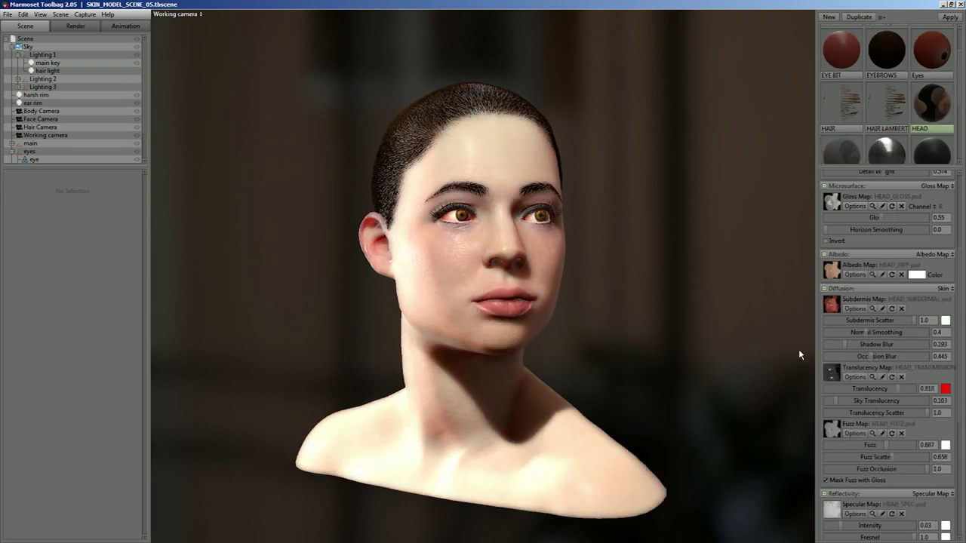
pyautogui.click(872, 308)
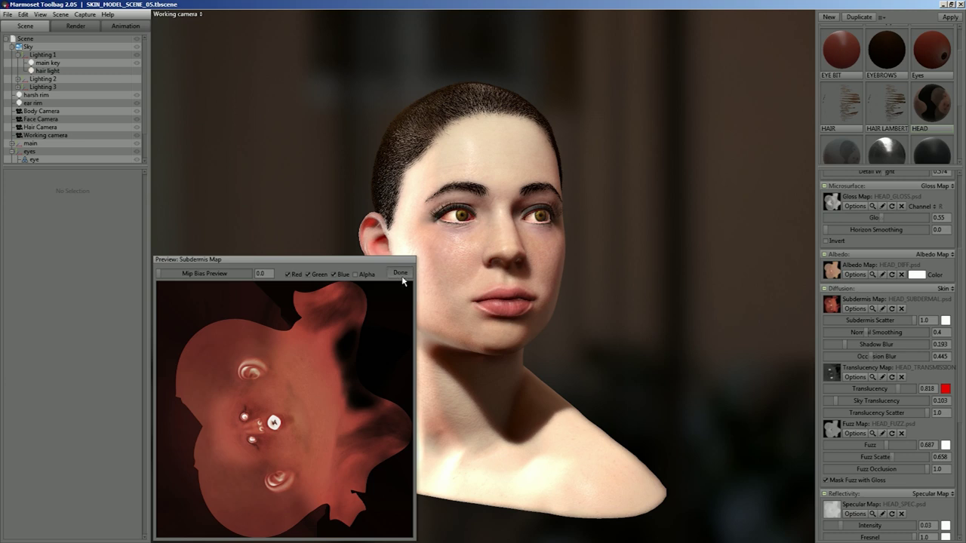
pyautogui.click(401, 275)
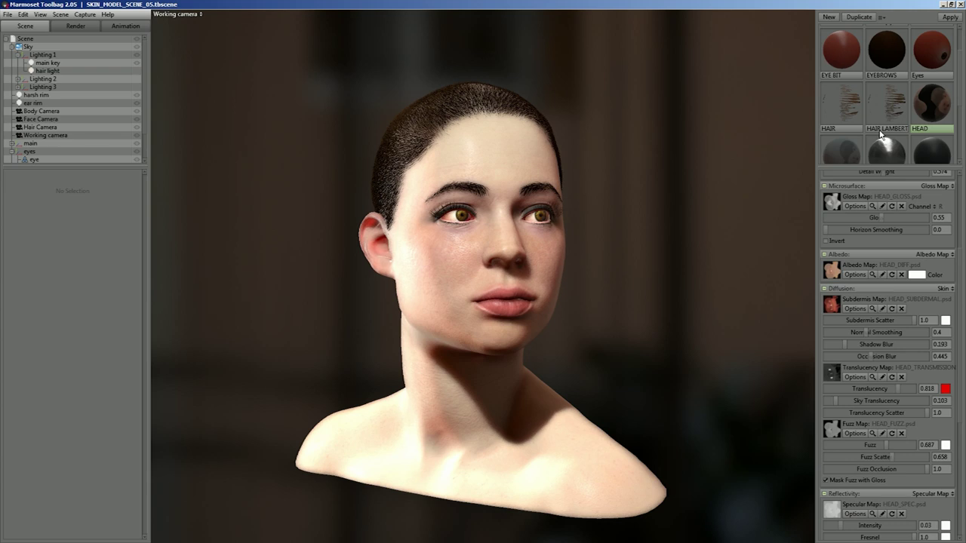
# Reapply the HEAD BASIC material to the head and try its normal smoothing at 0.648, 0.0 and 1.0
pyautogui.moveTo(842, 150); pyautogui.dragTo(471, 281)
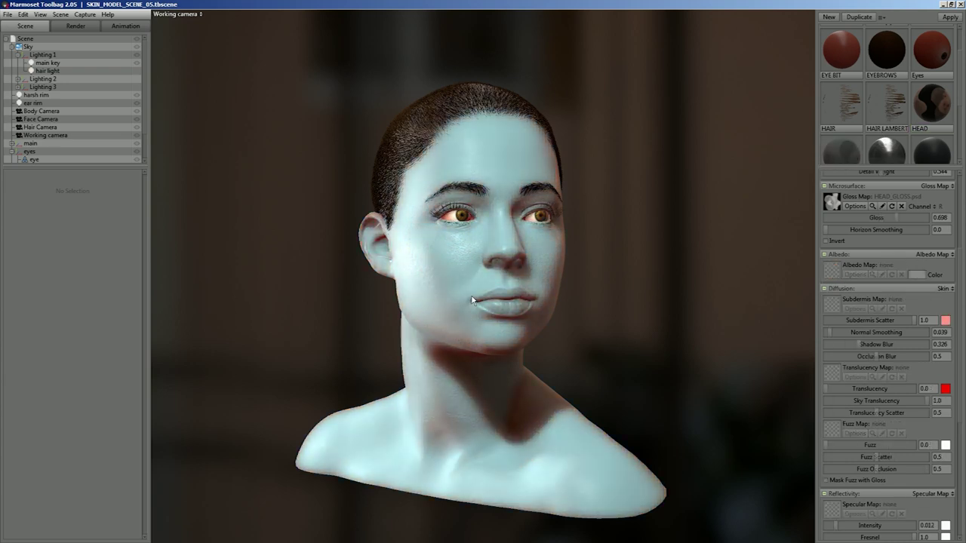
pyautogui.scroll(3, 466, 285)
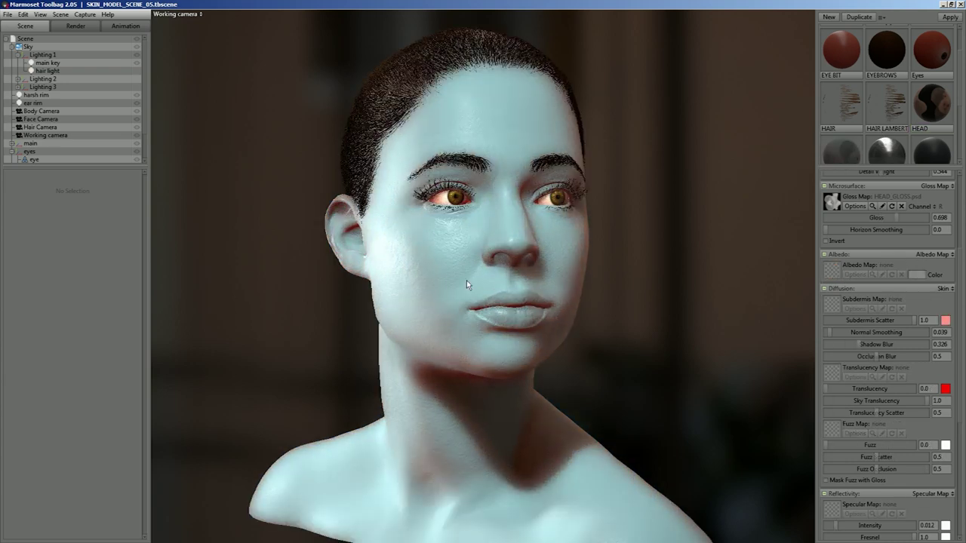
pyautogui.scroll(2, 467, 280)
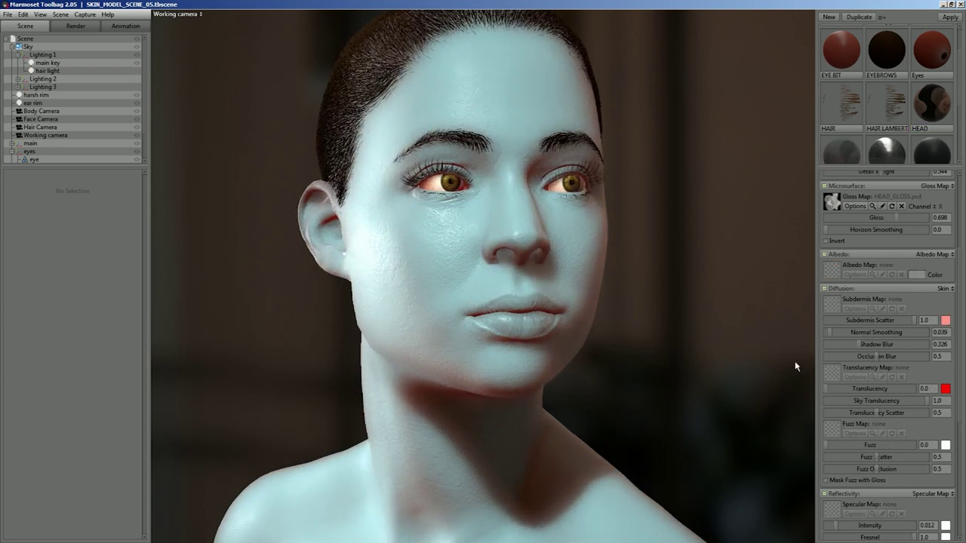
pyautogui.moveTo(828, 335)
pyautogui.mouseDown()
pyautogui.moveTo(923, 332)
pyautogui.moveTo(830, 332)
pyautogui.moveTo(891, 333)
pyautogui.mouseUp()
pyautogui.moveTo(349, 378); pyautogui.dragTo(542, 345)
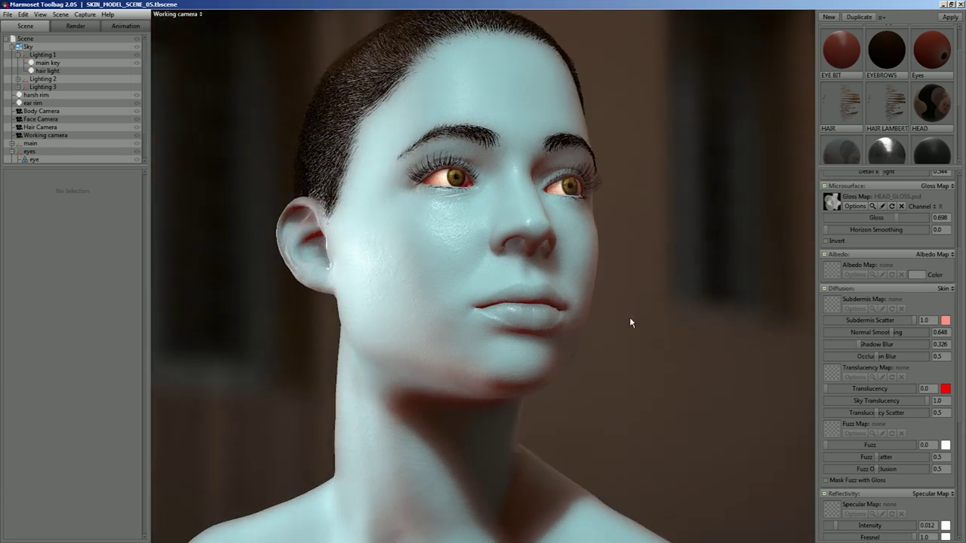
pyautogui.moveTo(890, 332); pyautogui.dragTo(823, 333)
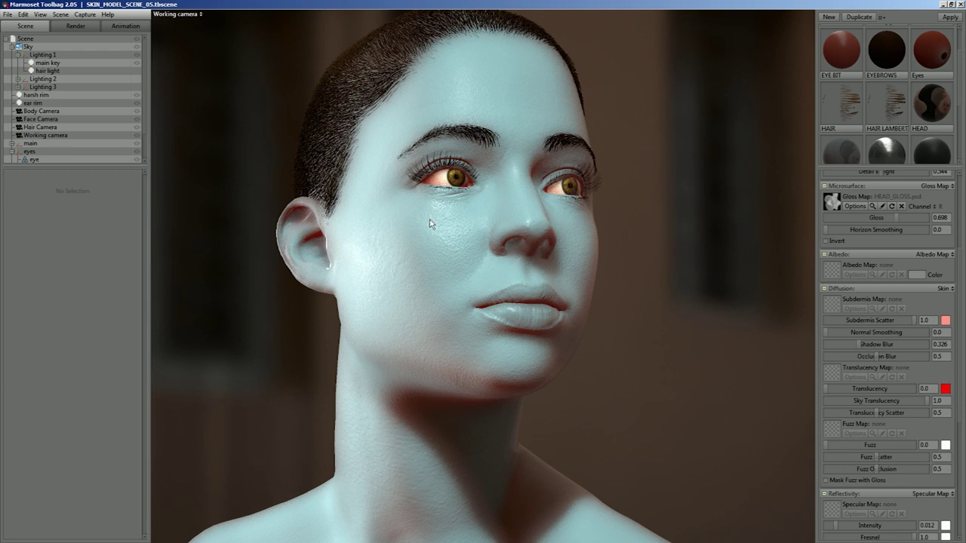
pyautogui.moveTo(825, 331); pyautogui.dragTo(933, 333)
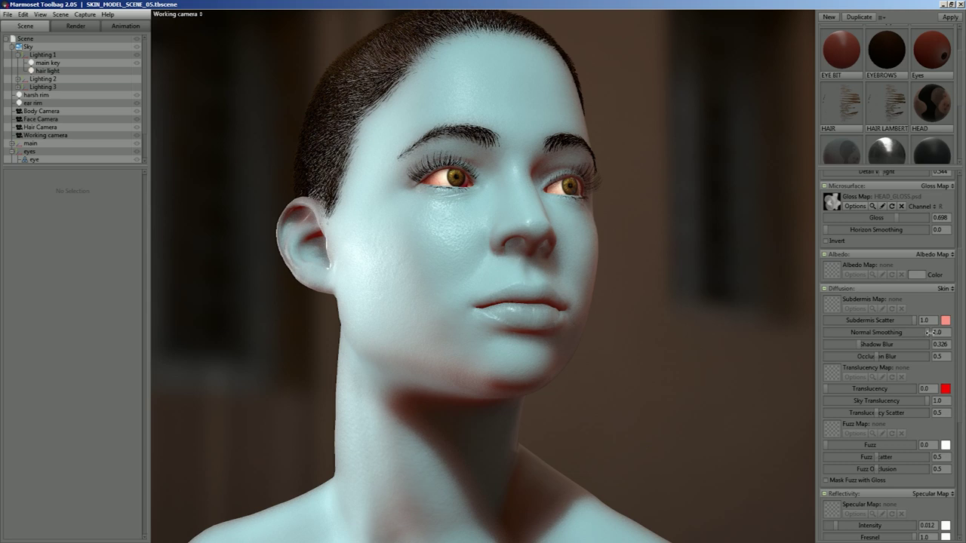
pyautogui.moveTo(663, 326); pyautogui.dragTo(620, 344)
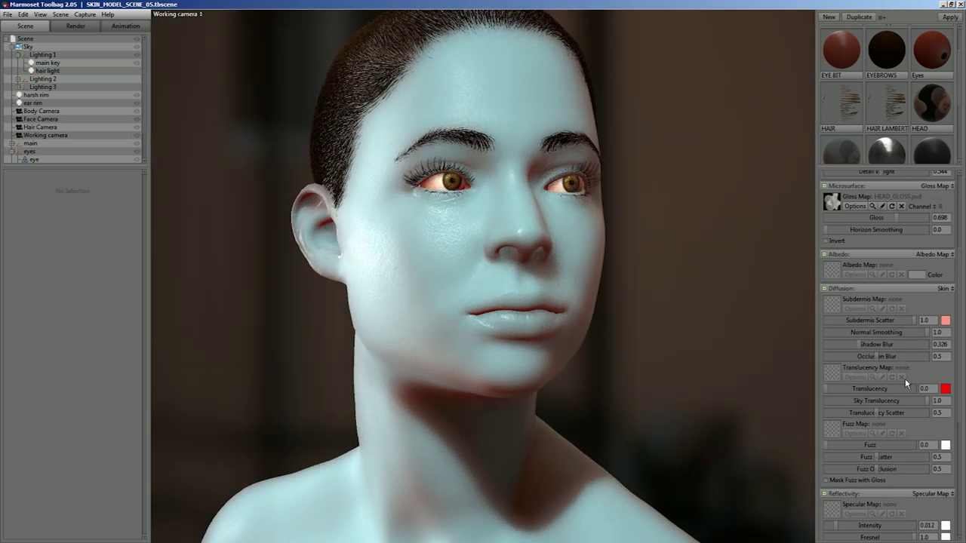
# Lower the HEAD BASIC shadow blur to 0.0 and bring its normal smoothing down to 0.42
pyautogui.moveTo(859, 346); pyautogui.dragTo(835, 345)
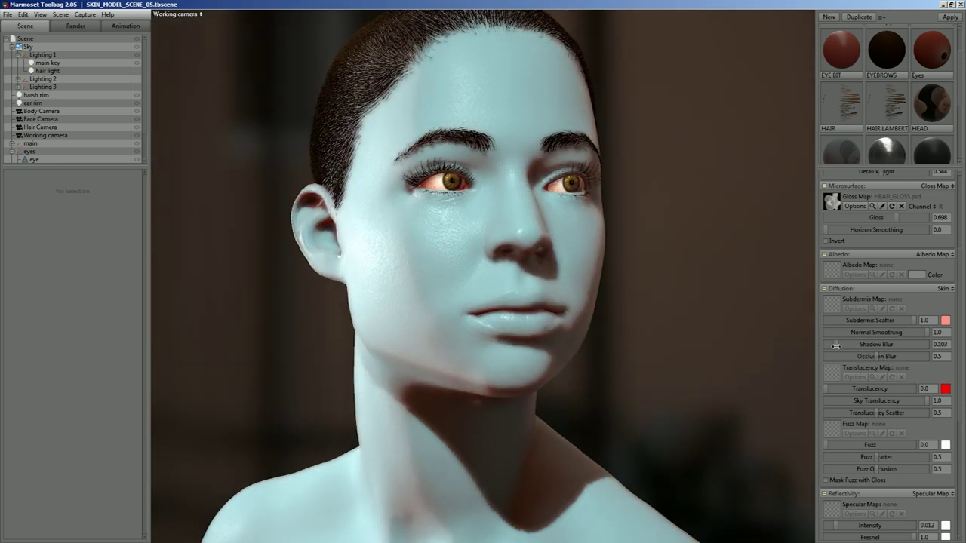
pyautogui.moveTo(925, 332)
pyautogui.mouseDown()
pyautogui.moveTo(836, 332)
pyautogui.moveTo(889, 332)
pyautogui.moveTo(836, 332)
pyautogui.moveTo(859, 334)
pyautogui.mouseUp()
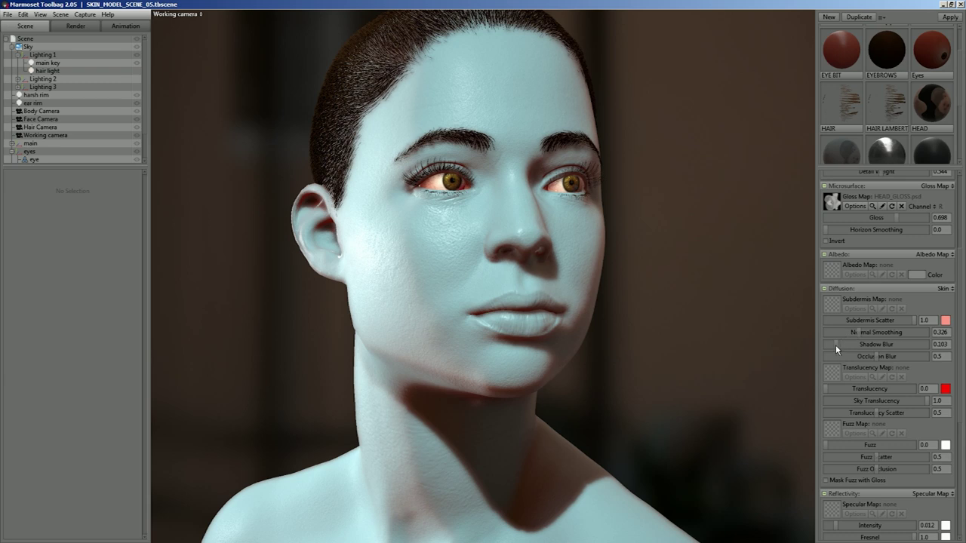
pyautogui.moveTo(855, 336); pyautogui.dragTo(852, 332)
pyautogui.moveTo(835, 344); pyautogui.dragTo(788, 355)
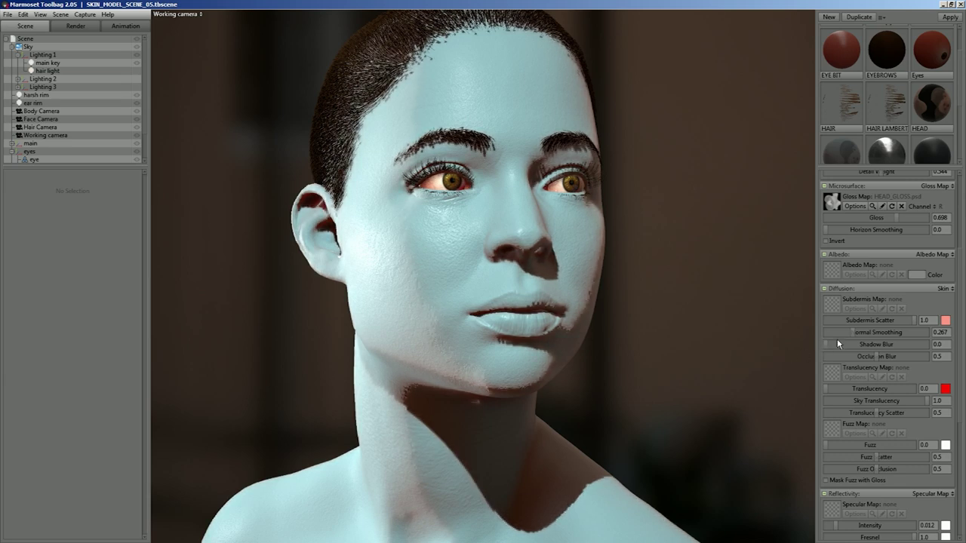
pyautogui.moveTo(850, 332); pyautogui.dragTo(869, 335)
pyautogui.moveTo(687, 377)
pyautogui.mouseDown()
pyautogui.moveTo(646, 382)
pyautogui.moveTo(686, 384)
pyautogui.mouseUp()
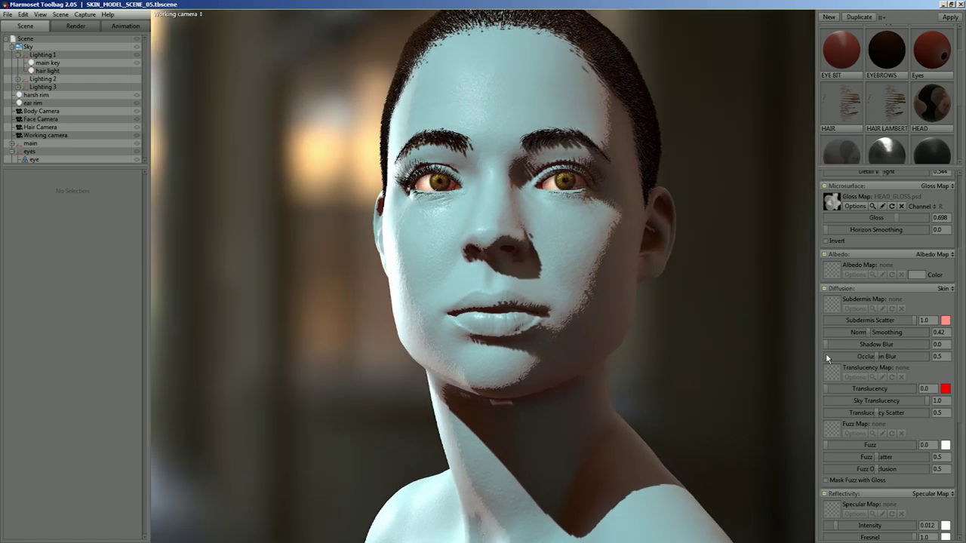
# Compare the skin's shadow blur at 0.9, 0.267 and 0.0, settling on 0.222
pyautogui.moveTo(827, 347); pyautogui.dragTo(891, 344)
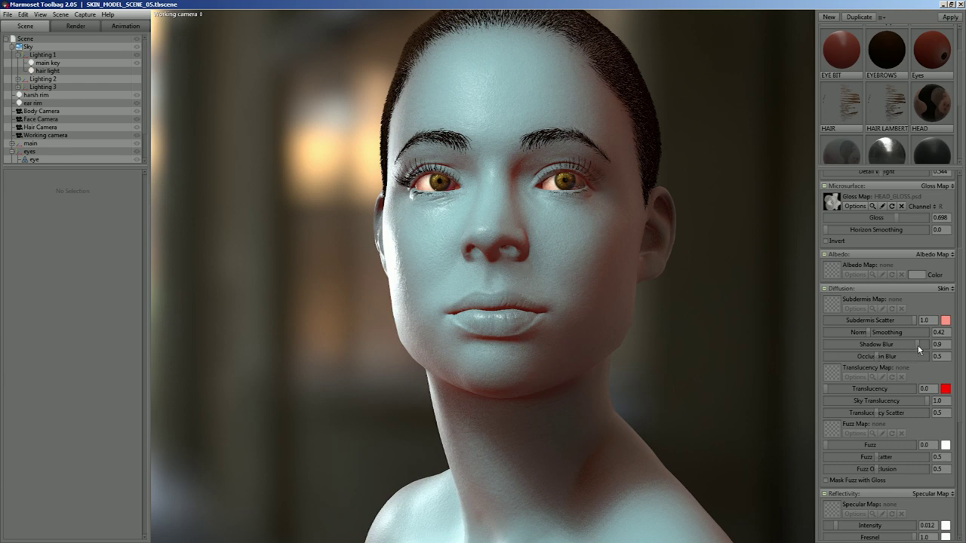
pyautogui.moveTo(916, 344); pyautogui.dragTo(852, 344)
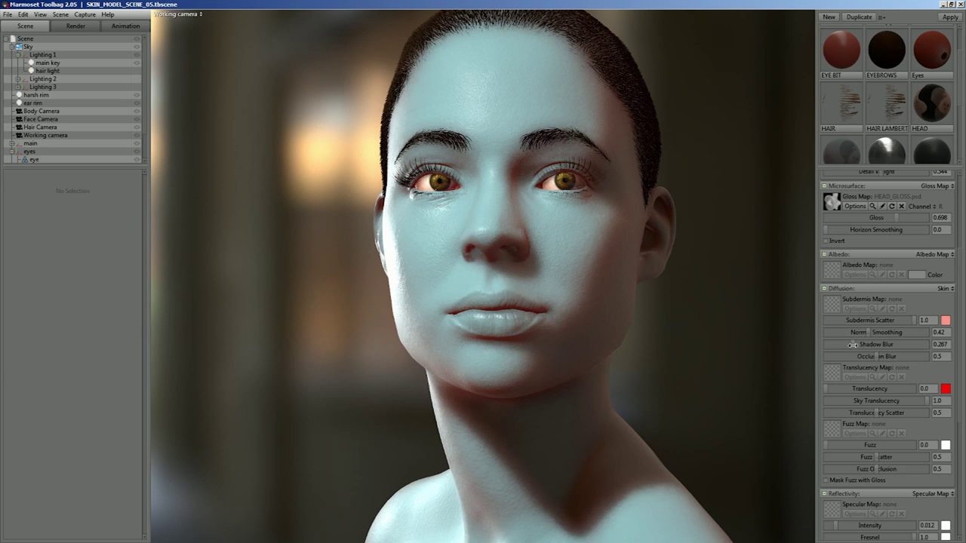
pyautogui.hotkey('ctrl', 'z')
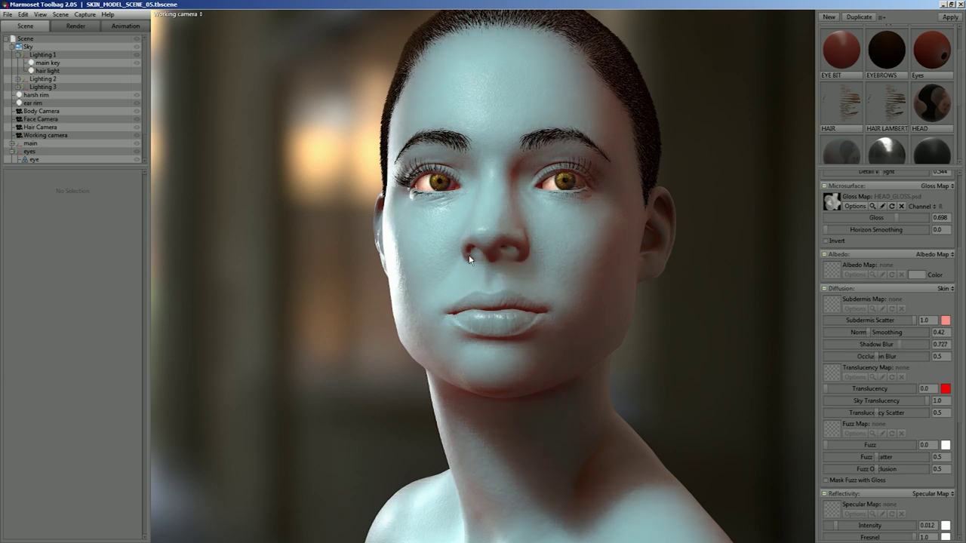
pyautogui.moveTo(898, 343); pyautogui.dragTo(824, 346)
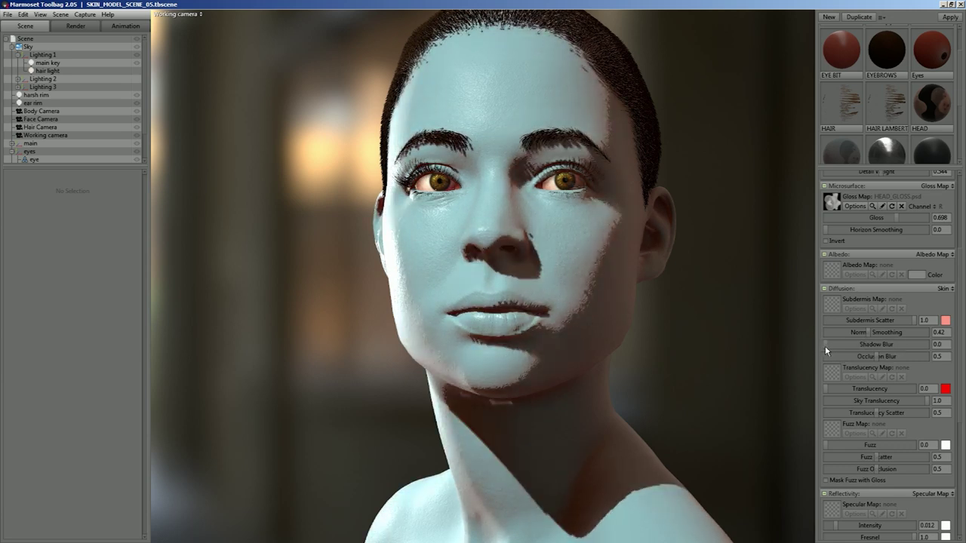
pyautogui.moveTo(825, 346)
pyautogui.mouseDown()
pyautogui.moveTo(834, 344)
pyautogui.moveTo(824, 345)
pyautogui.mouseUp()
pyautogui.moveTo(827, 344); pyautogui.dragTo(849, 344)
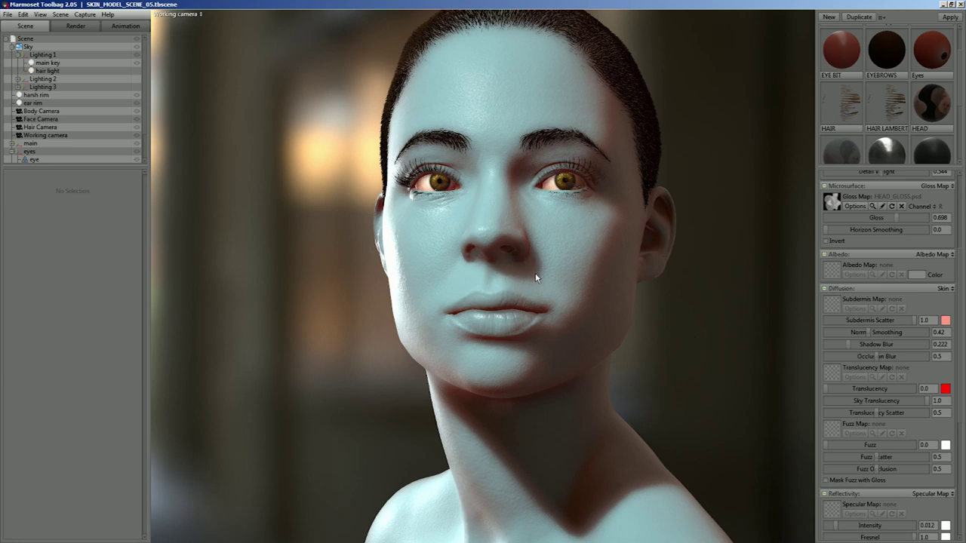
pyautogui.keyDown('shift'); pyautogui.moveTo(547, 311); pyautogui.dragTo(566, 348); pyautogui.keyUp('shift')
pyautogui.click(596, 359)
pyautogui.scroll(-5, 586, 334)
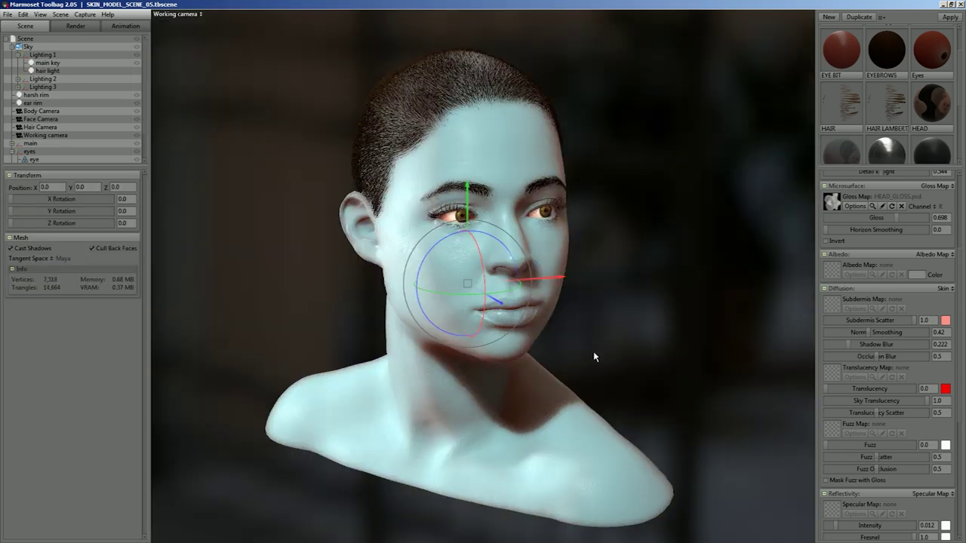
pyautogui.click(594, 355)
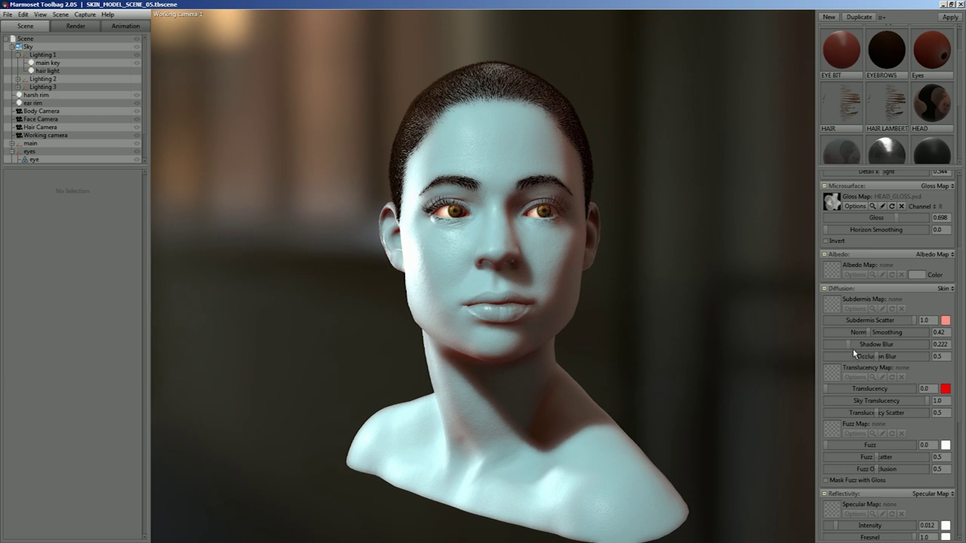
pyautogui.moveTo(850, 344); pyautogui.dragTo(848, 344)
# Raise the render's ambient occlusion strength to 64 and try the skin's occlusion blur at 0.014, 0.371 and 0.633
pyautogui.moveTo(875, 357); pyautogui.dragTo(827, 359)
pyautogui.click(75, 24)
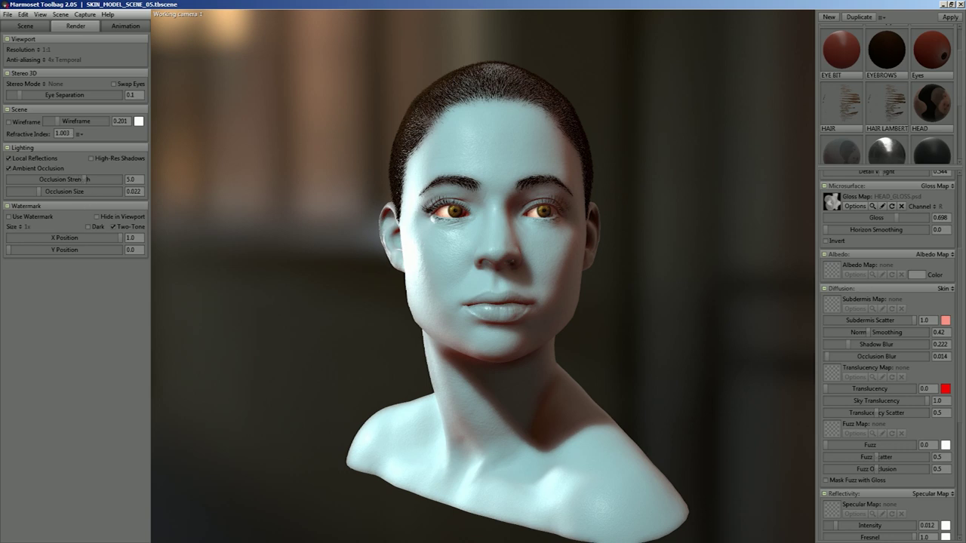
pyautogui.moveTo(84, 178); pyautogui.dragTo(453, 177)
pyautogui.click(873, 356)
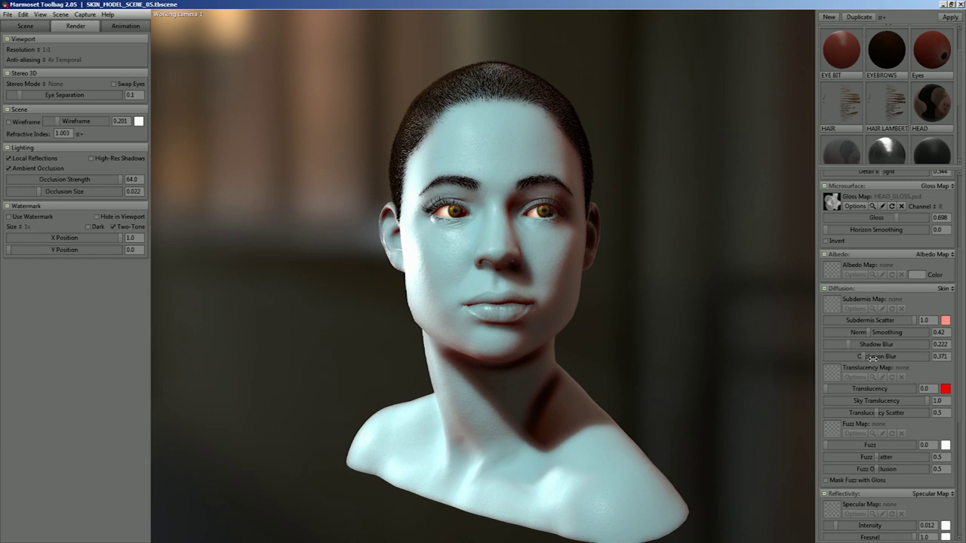
pyautogui.moveTo(872, 359); pyautogui.dragTo(889, 359)
# Try an occlusion strength of 4 with an occlusion blur of 0.539, and return the occlusion strength to 64
pyautogui.moveTo(116, 179); pyautogui.dragTo(109, 180)
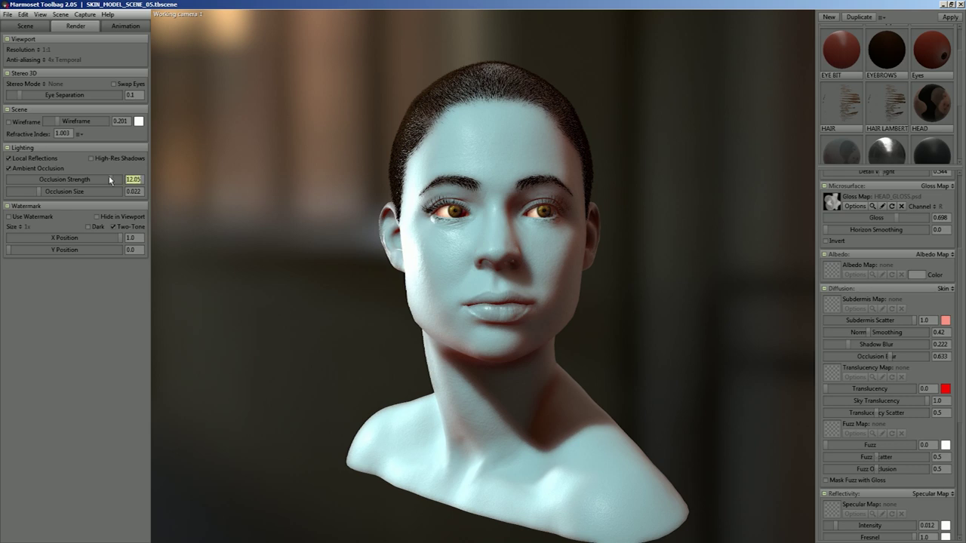
pyautogui.write('4')
pyautogui.press('Return')
pyautogui.moveTo(894, 355)
pyautogui.mouseDown()
pyautogui.moveTo(915, 355)
pyautogui.moveTo(809, 356)
pyautogui.moveTo(915, 356)
pyautogui.moveTo(858, 357)
pyautogui.moveTo(877, 356)
pyautogui.mouseUp()
pyautogui.moveTo(79, 179); pyautogui.dragTo(133, 188)
pyautogui.click(132, 178)
pyautogui.write('64')
pyautogui.press('Return')
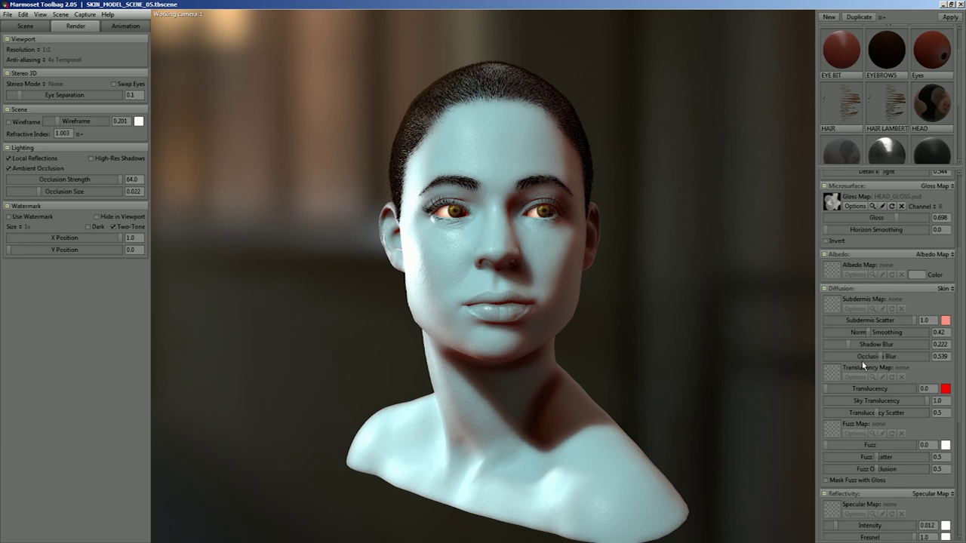
# Try the occlusion blur at 0.0, and set it to 0.465 with a shadow blur of 0.326
pyautogui.moveTo(879, 360); pyautogui.dragTo(824, 358)
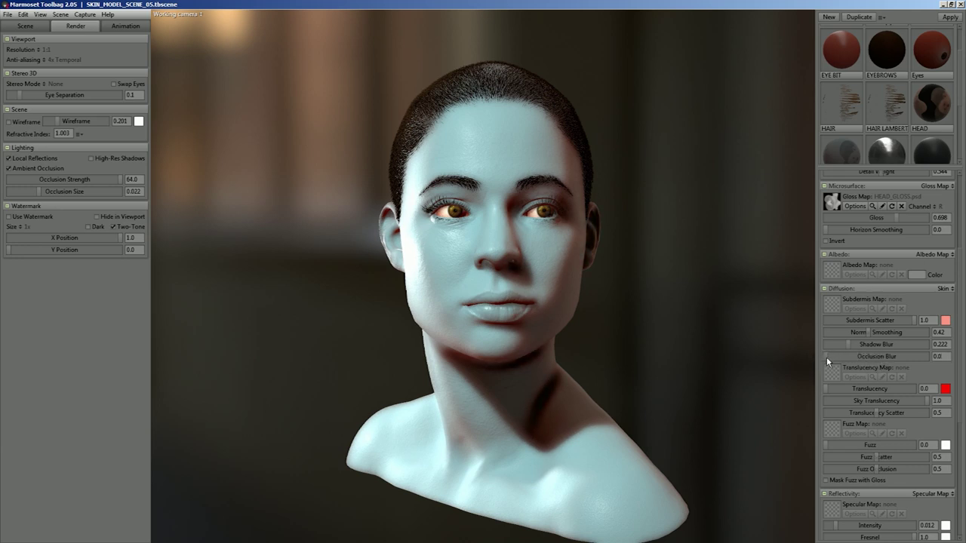
pyautogui.moveTo(825, 356); pyautogui.dragTo(832, 357)
pyautogui.moveTo(846, 344)
pyautogui.mouseDown()
pyautogui.moveTo(875, 344)
pyautogui.moveTo(855, 344)
pyautogui.moveTo(845, 358)
pyautogui.moveTo(890, 360)
pyautogui.moveTo(874, 359)
pyautogui.mouseUp()
# Apply the textured HEAD material to the head and set the render's occlusion strength to 4
pyautogui.moveTo(924, 121); pyautogui.dragTo(501, 370)
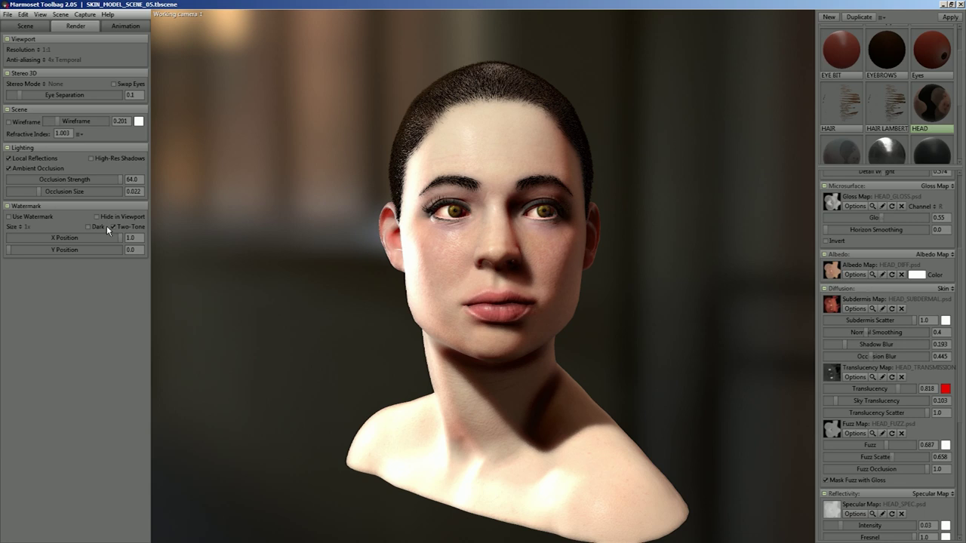
pyautogui.click(132, 178)
pyautogui.write('4')
pyautogui.press('Return')
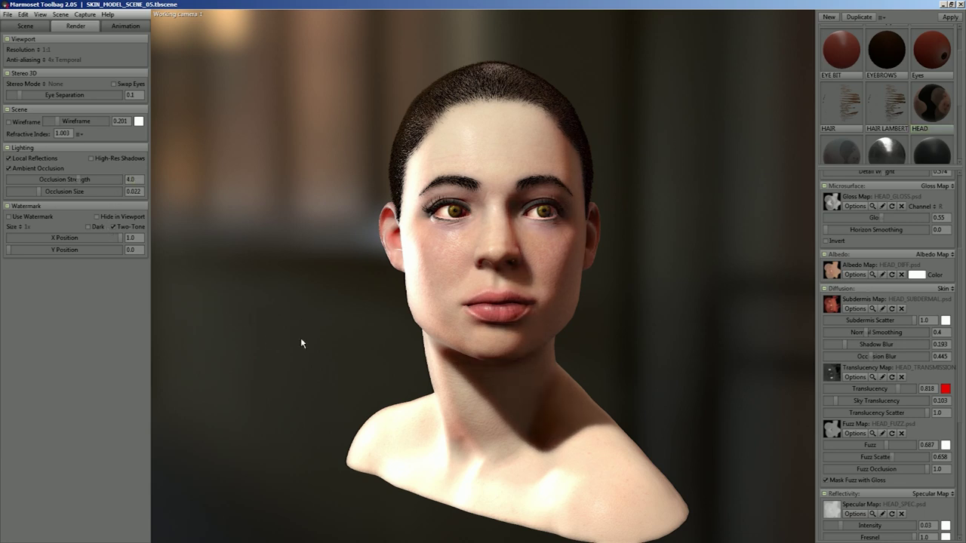
# Apply HEAD BASIC to the head, raising its translucency to 1.0 and lowering its sky translucency to 0.019
pyautogui.moveTo(840, 153); pyautogui.dragTo(557, 320)
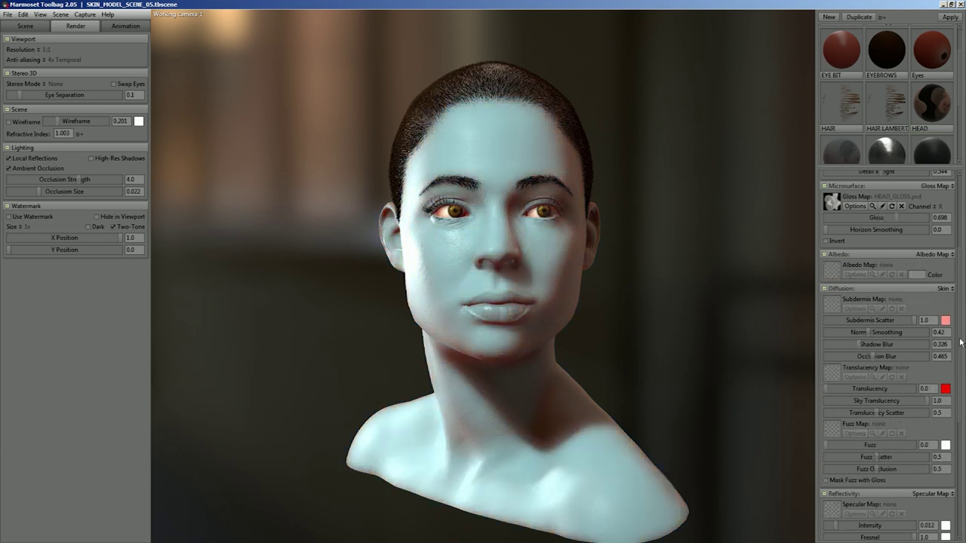
pyautogui.scroll(-3, 916, 410)
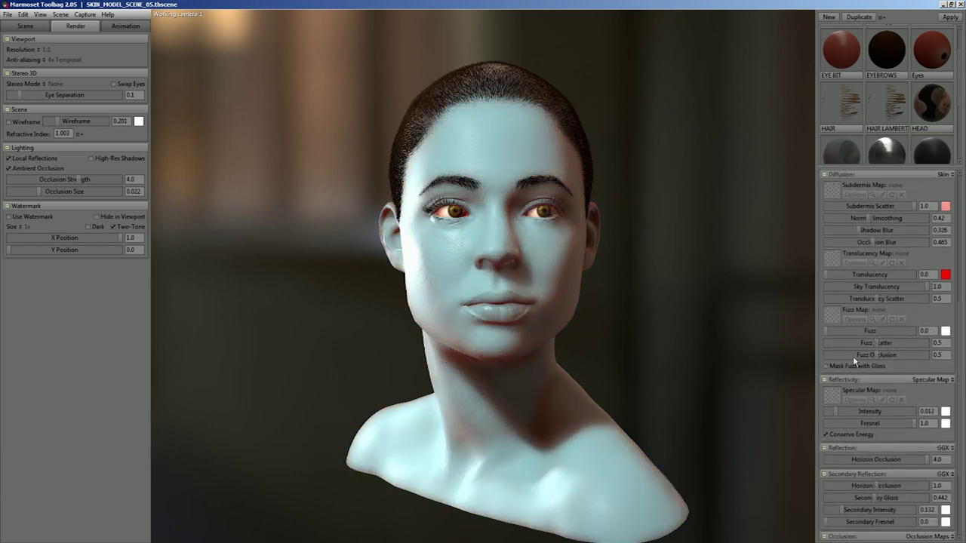
pyautogui.moveTo(826, 274); pyautogui.dragTo(917, 271)
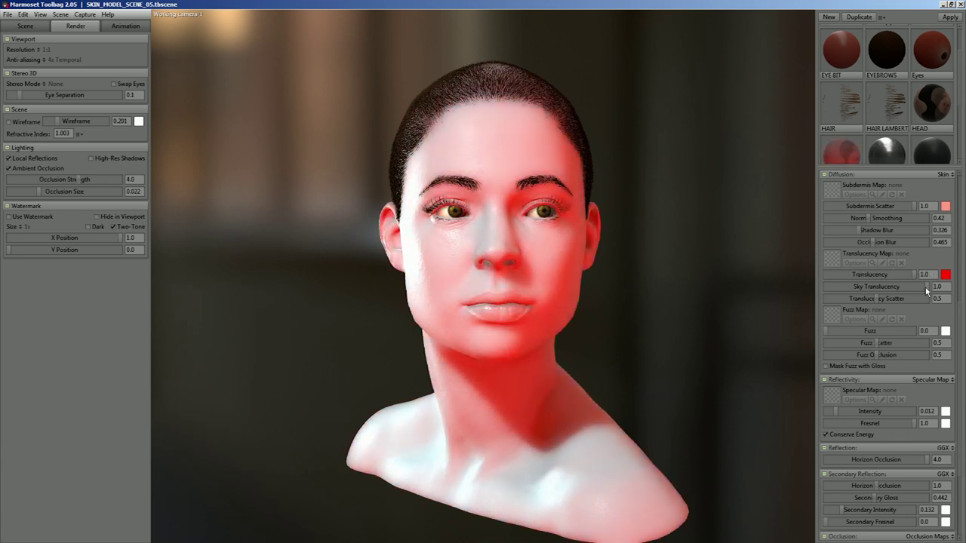
pyautogui.moveTo(928, 287); pyautogui.dragTo(828, 288)
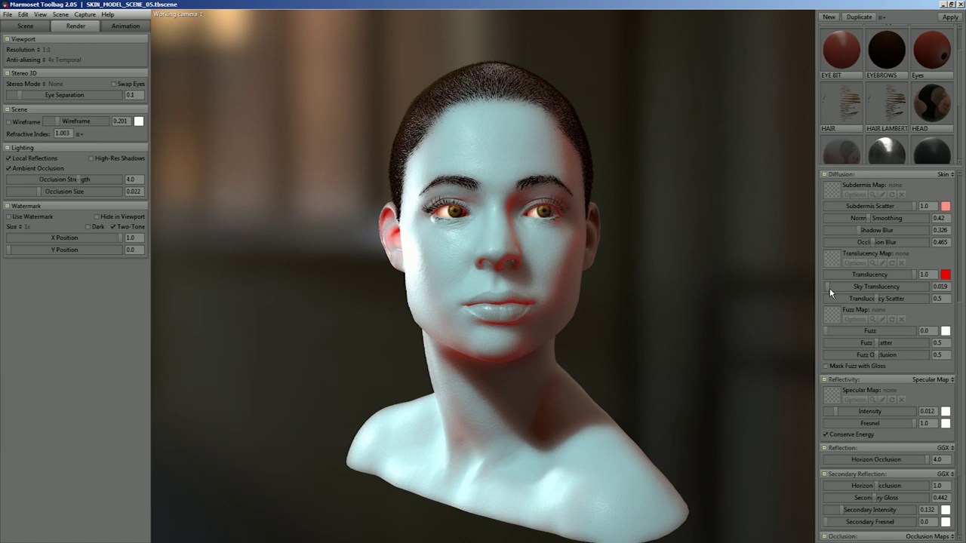
pyautogui.moveTo(828, 286)
pyautogui.mouseDown()
pyautogui.moveTo(911, 289)
pyautogui.moveTo(828, 287)
pyautogui.mouseUp()
pyautogui.moveTo(915, 277)
pyautogui.mouseDown()
pyautogui.moveTo(837, 275)
pyautogui.moveTo(916, 275)
pyautogui.mouseUp()
pyautogui.moveTo(912, 275)
pyautogui.mouseDown()
pyautogui.moveTo(868, 275)
pyautogui.moveTo(912, 275)
pyautogui.mouseUp()
# Apply the HEAD material back onto the head and set its translucency to 1.0
pyautogui.moveTo(848, 152); pyautogui.dragTo(552, 297)
pyautogui.moveTo(932, 104); pyautogui.dragTo(521, 277)
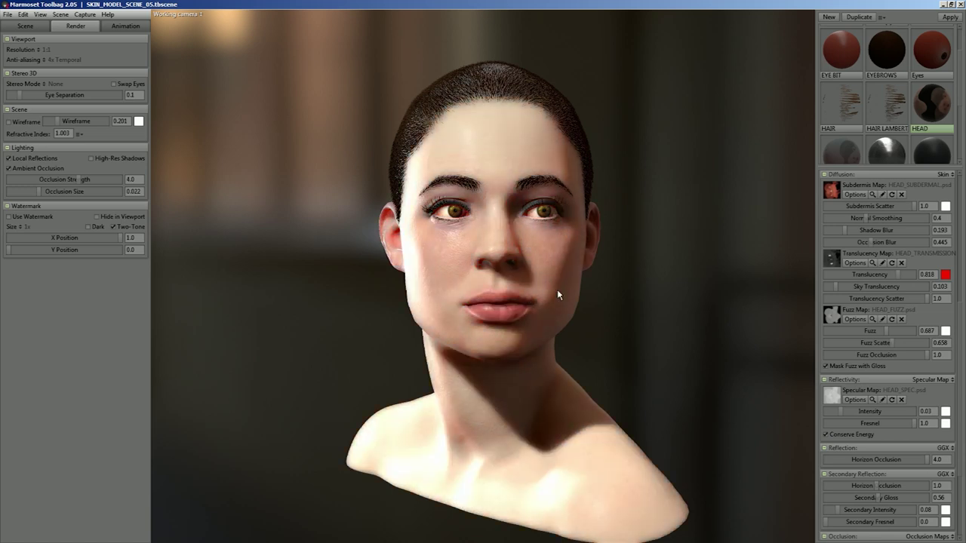
pyautogui.moveTo(897, 274); pyautogui.dragTo(898, 275)
pyautogui.moveTo(898, 274); pyautogui.dragTo(917, 274)
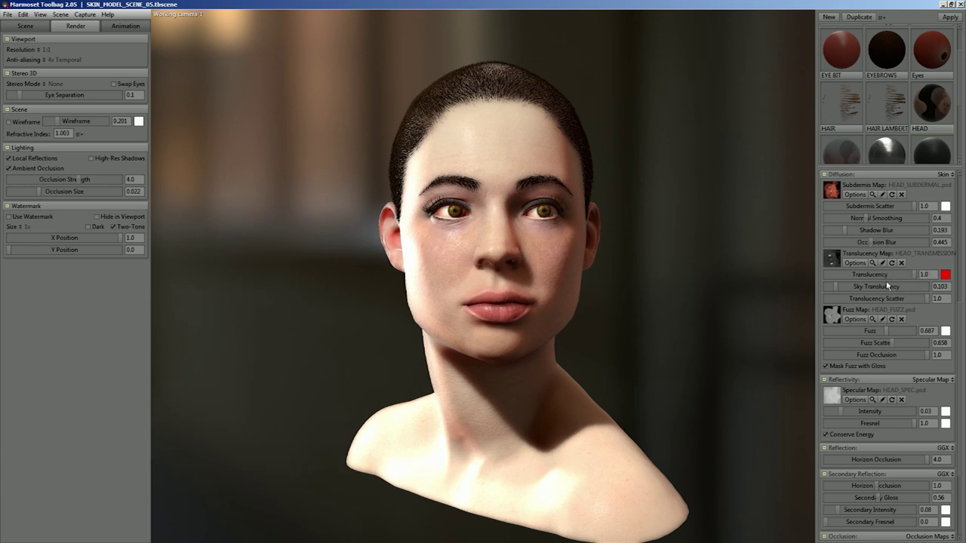
# Preview the HEAD material's translucency map to examine which areas are painted bright, and close the preview
pyautogui.click(832, 260)
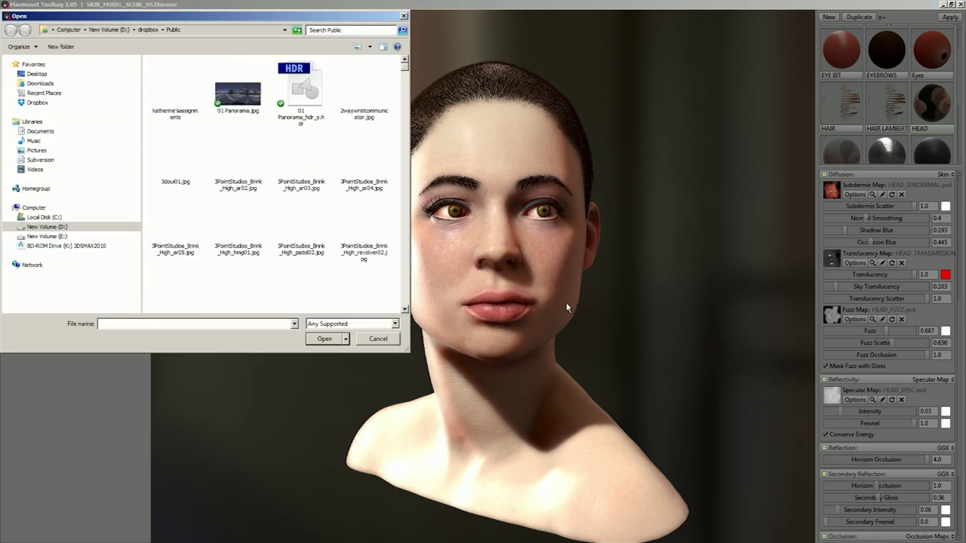
pyautogui.click(392, 337)
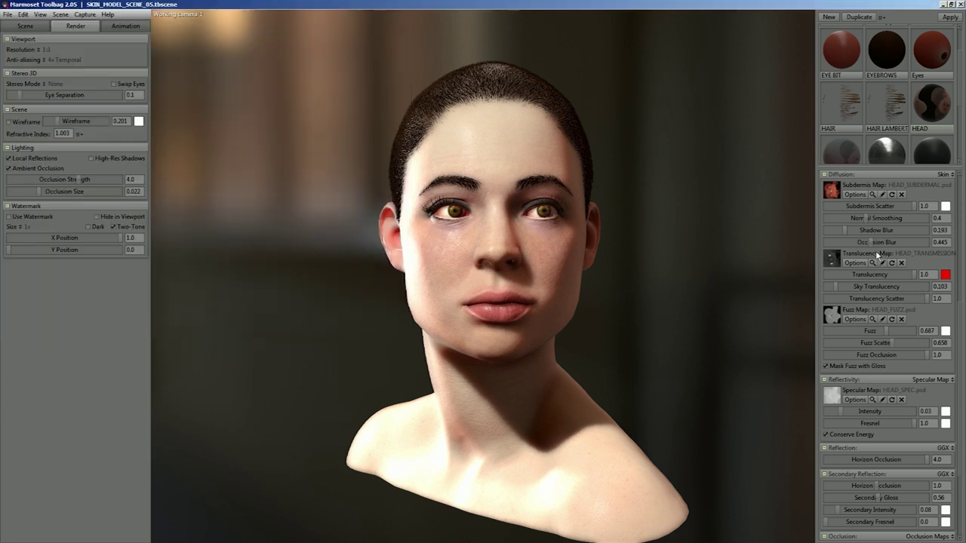
pyautogui.click(873, 262)
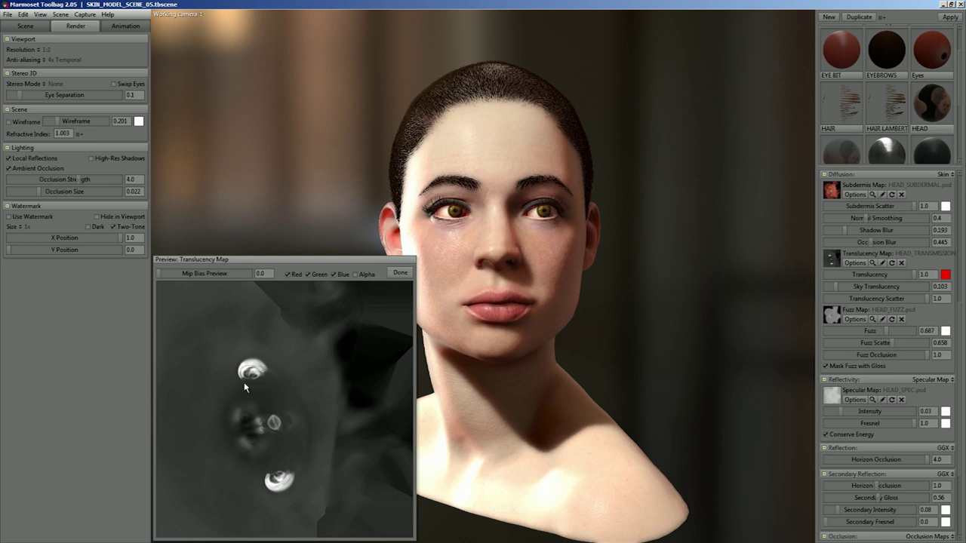
pyautogui.click(400, 274)
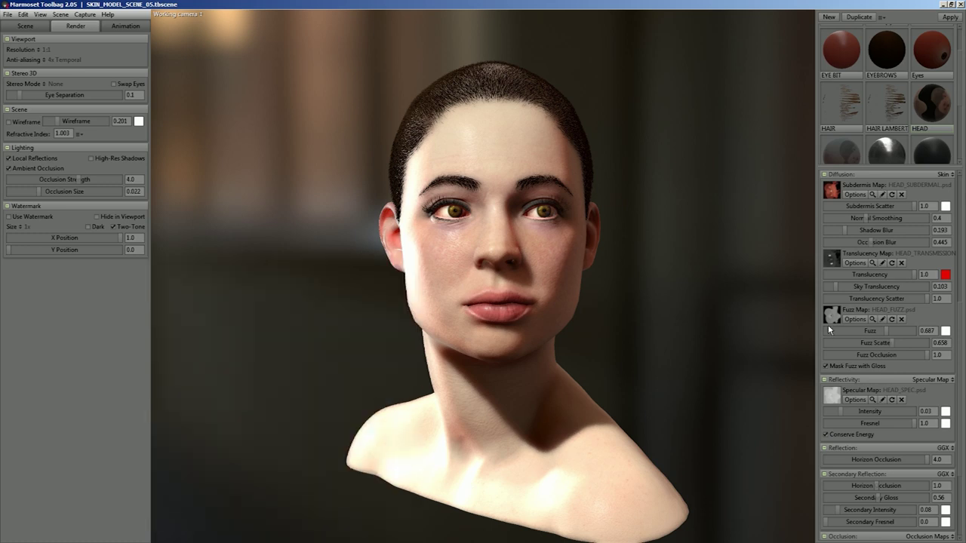
# Try purple and golden-yellow translucency colours on the HEAD material and discard the colour change
pyautogui.moveTo(914, 276)
pyautogui.mouseDown()
pyautogui.moveTo(819, 276)
pyautogui.moveTo(915, 277)
pyautogui.mouseUp()
pyautogui.click(872, 262)
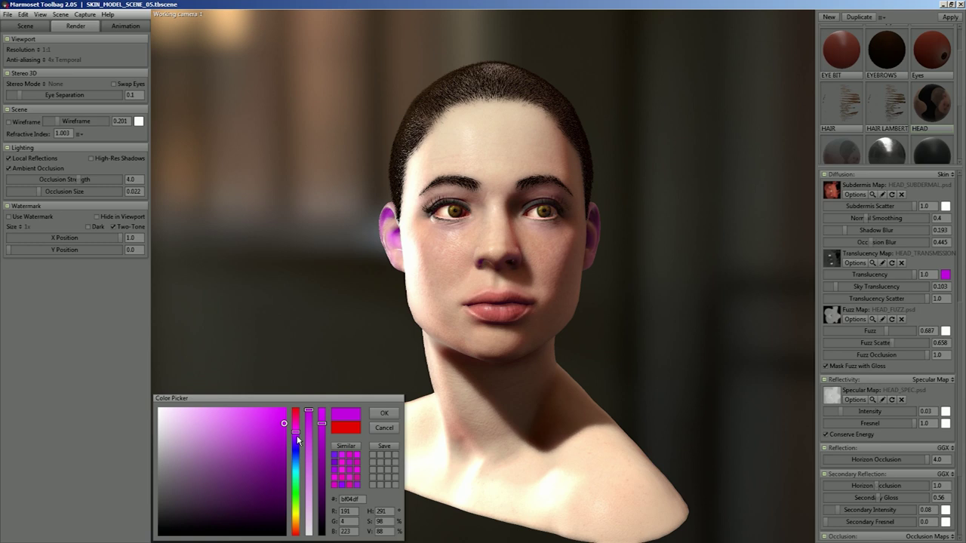
pyautogui.moveTo(297, 439); pyautogui.dragTo(295, 528)
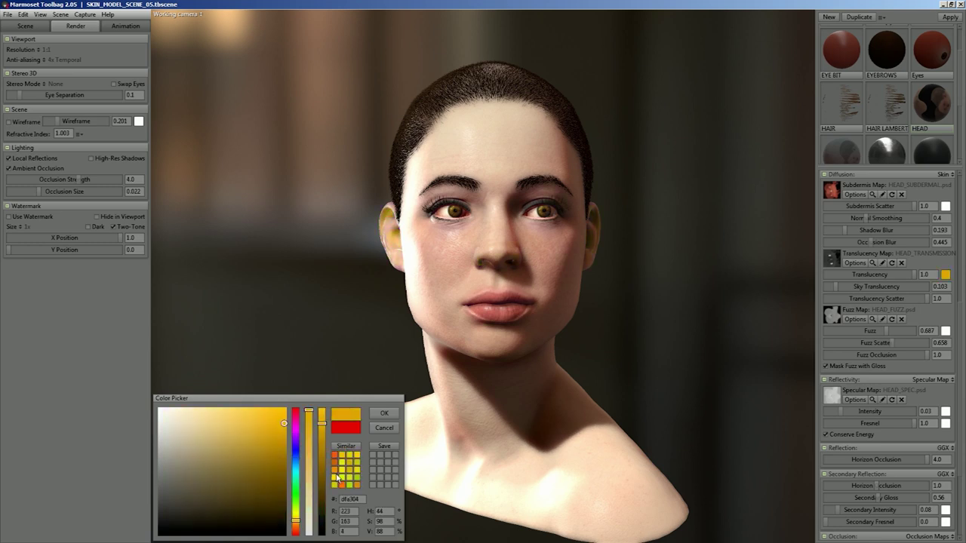
pyautogui.click(384, 427)
# Raise the ear rim light's brightness to 20.48 and compare the ear with the light's shadow casting on and off
pyautogui.moveTo(383, 390); pyautogui.dragTo(375, 345)
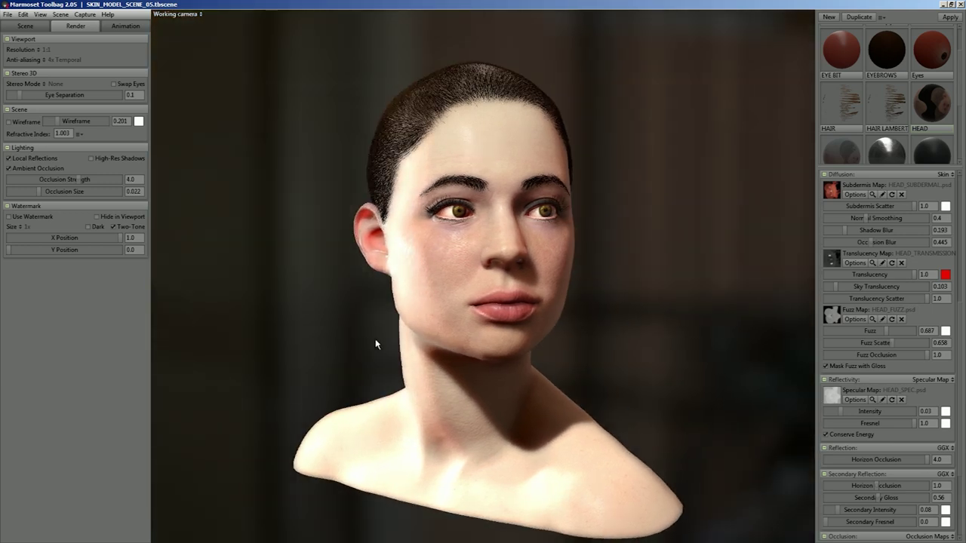
pyautogui.click(35, 28)
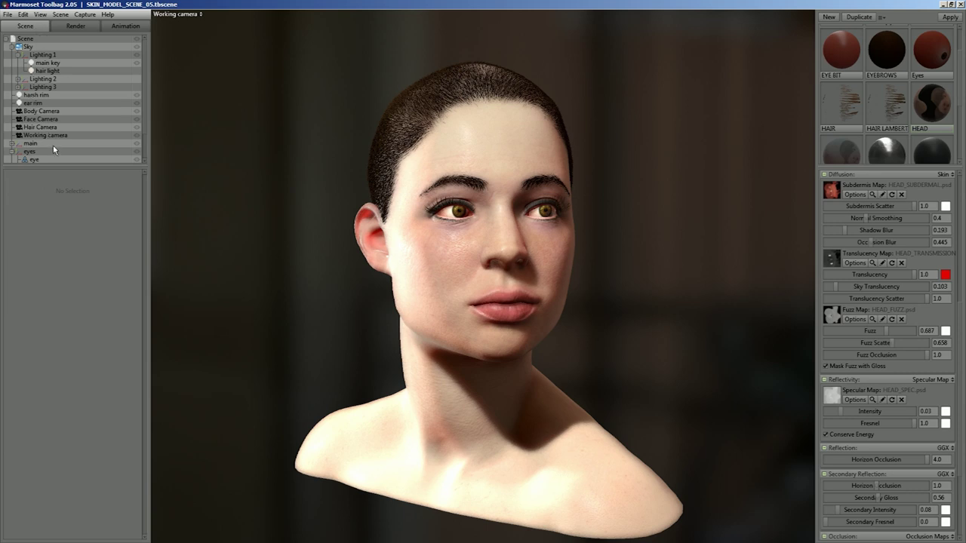
pyautogui.click(38, 103)
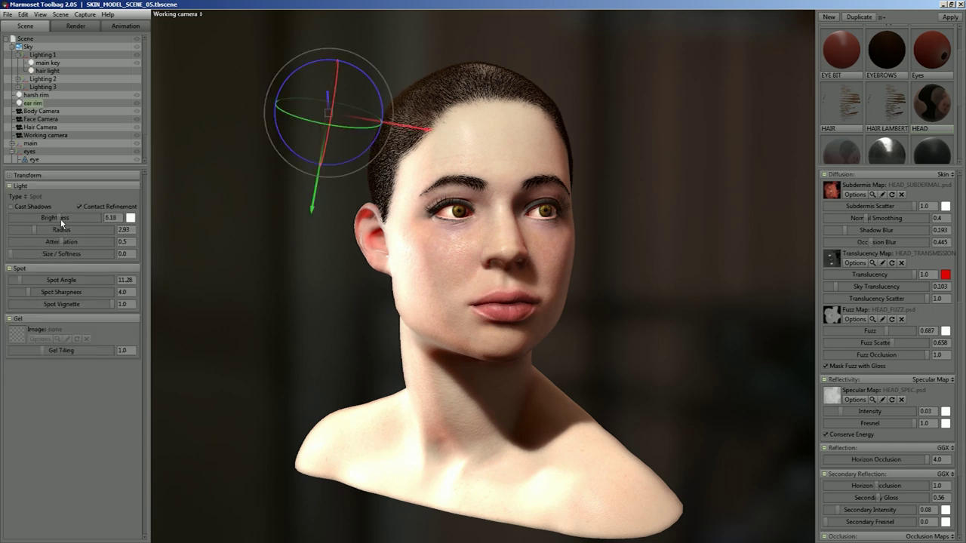
pyautogui.moveTo(58, 218); pyautogui.dragTo(73, 221)
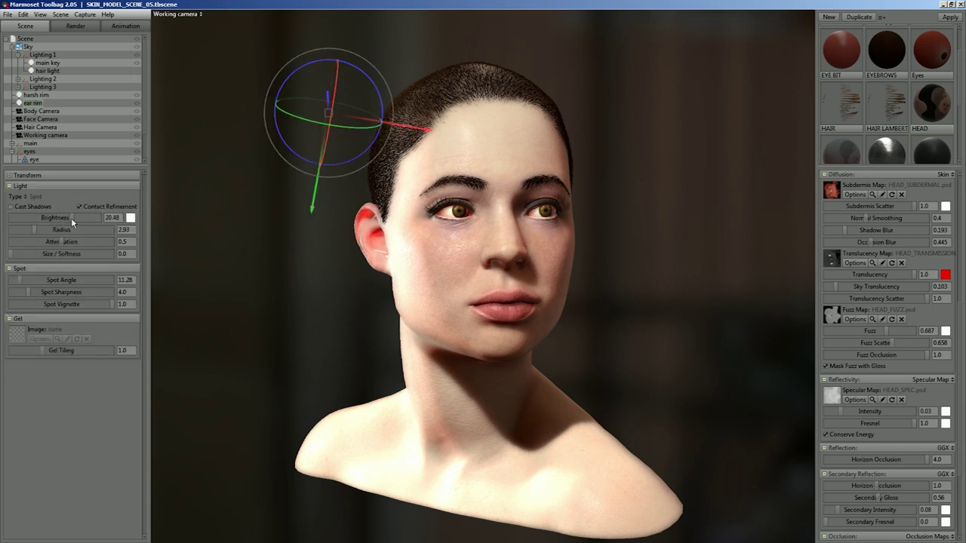
pyautogui.click(12, 210)
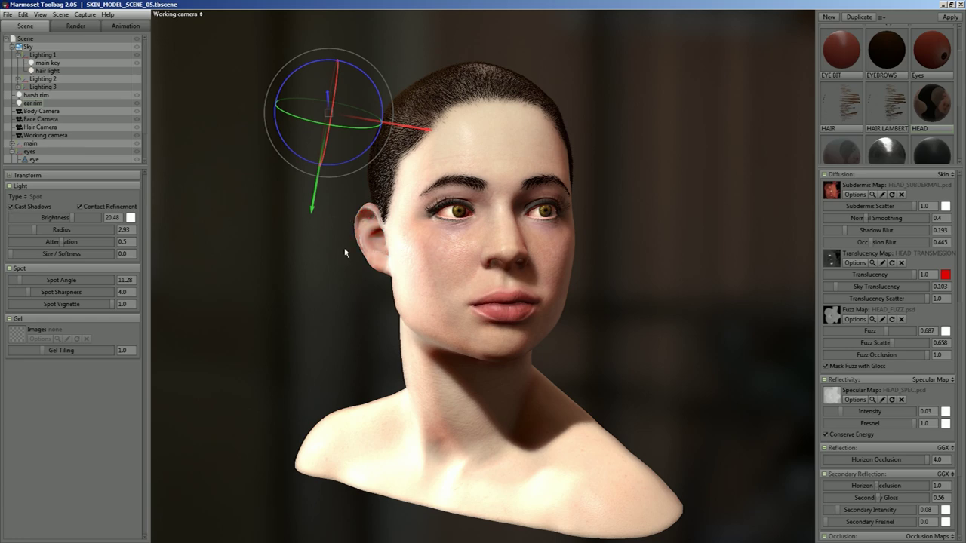
pyautogui.moveTo(362, 261); pyautogui.dragTo(379, 298)
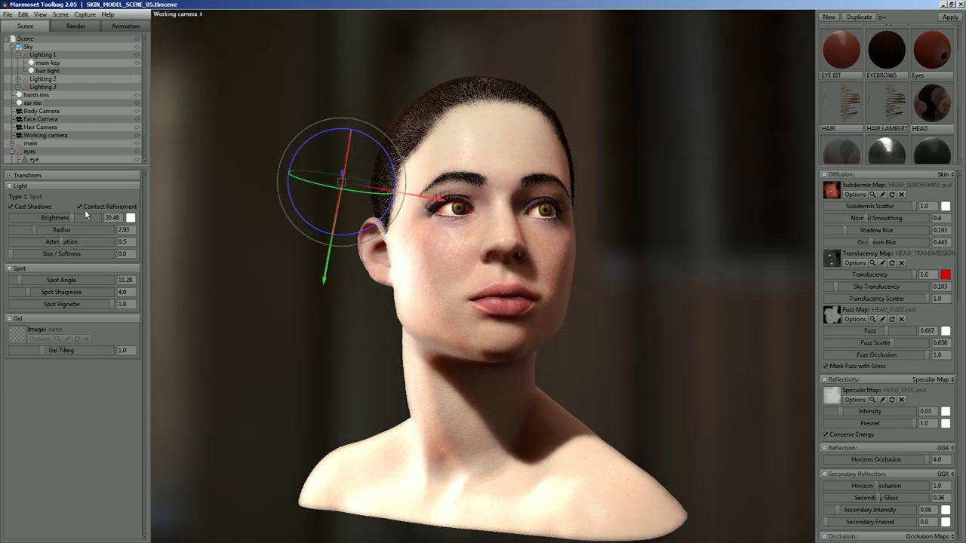
pyautogui.click(12, 209)
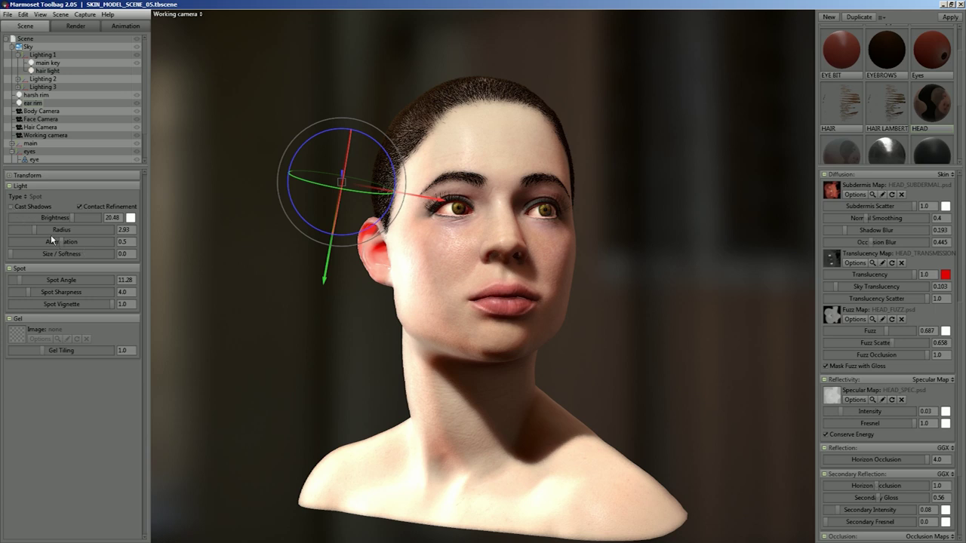
# Set the ear rim light's brightness to 13.96 and radius to 3.188, and leave its shadow casting off
pyautogui.moveTo(70, 217)
pyautogui.mouseDown()
pyautogui.moveTo(50, 218)
pyautogui.moveTo(72, 217)
pyautogui.mouseUp()
pyautogui.moveTo(357, 339)
pyautogui.mouseDown()
pyautogui.moveTo(340, 338)
pyautogui.moveTo(367, 341)
pyautogui.mouseUp()
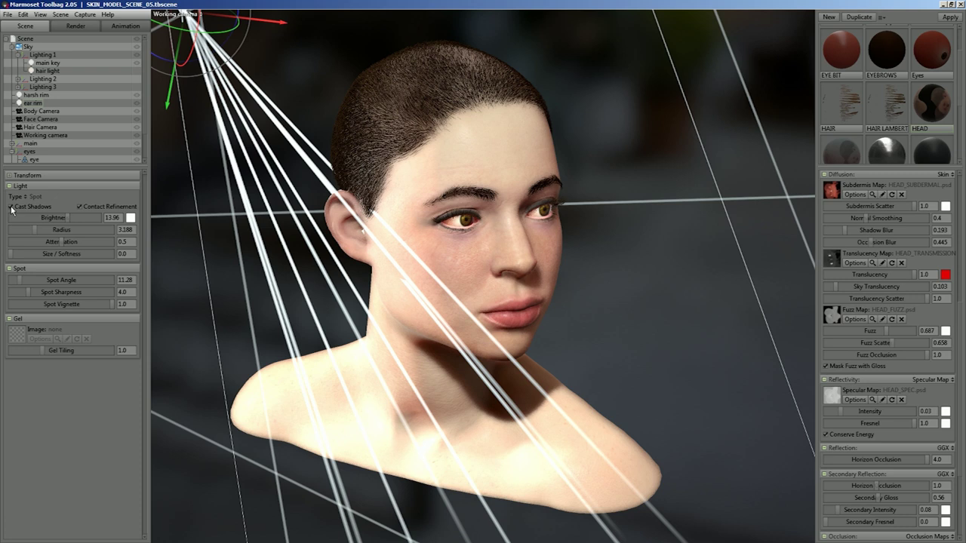
pyautogui.click(11, 208)
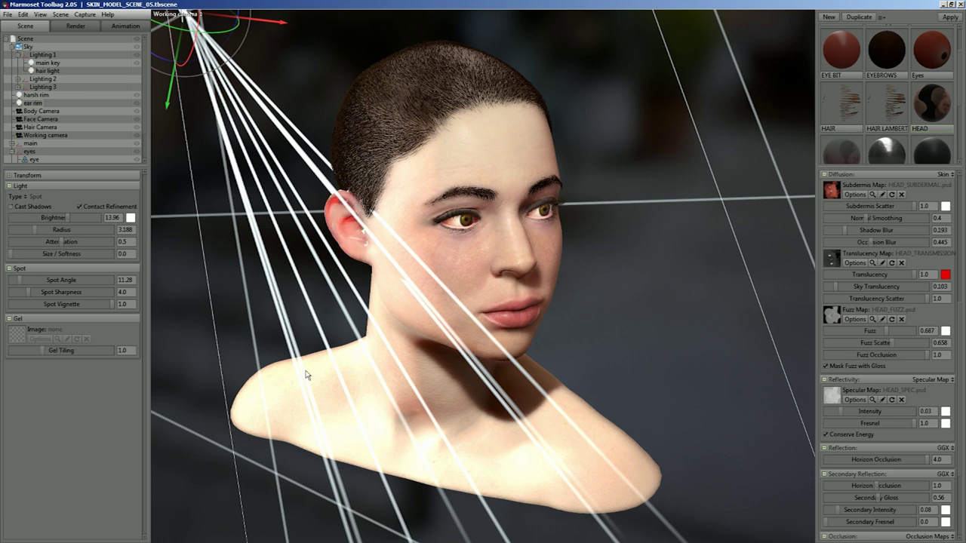
pyautogui.click(305, 330)
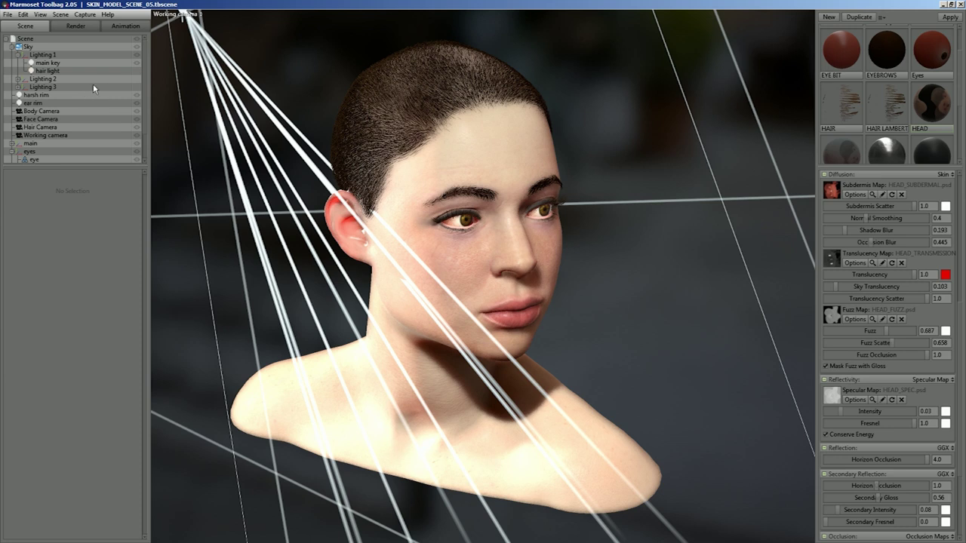
# Turn off shadow casting on the main key light and inspect the translucency on the face, ear and neck
pyautogui.click(47, 63)
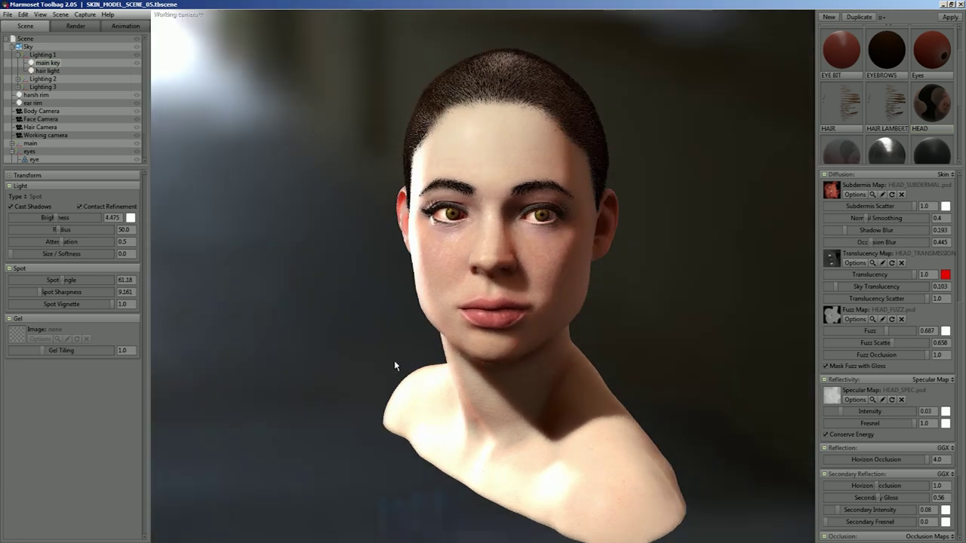
pyautogui.moveTo(394, 361); pyautogui.dragTo(330, 339)
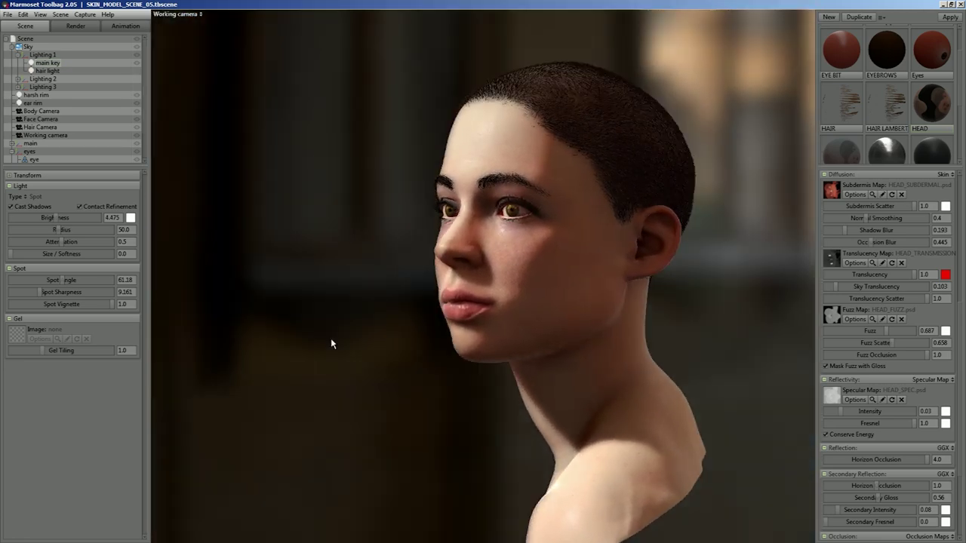
pyautogui.click(12, 207)
pyautogui.moveTo(385, 371); pyautogui.dragTo(416, 404)
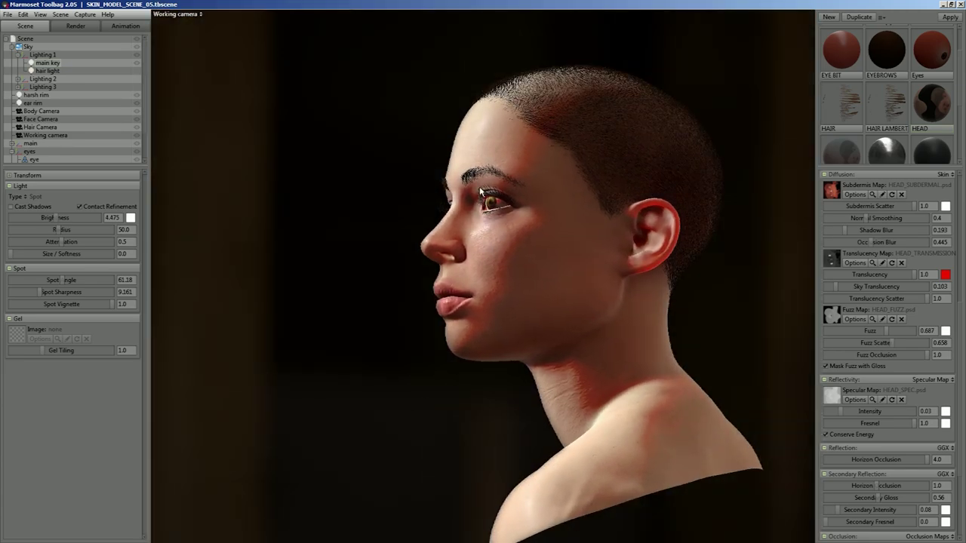
pyautogui.moveTo(501, 262); pyautogui.dragTo(612, 292)
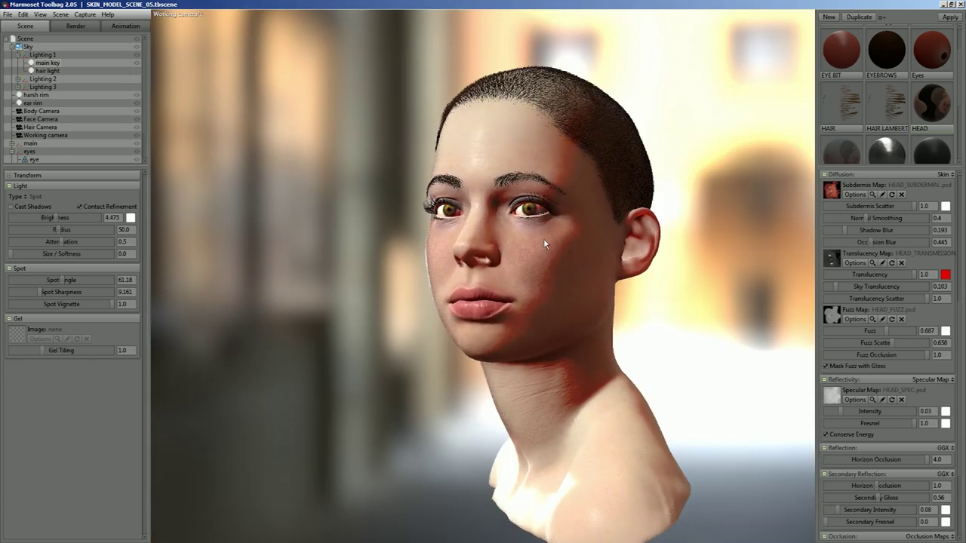
pyautogui.moveTo(609, 323); pyautogui.dragTo(520, 317)
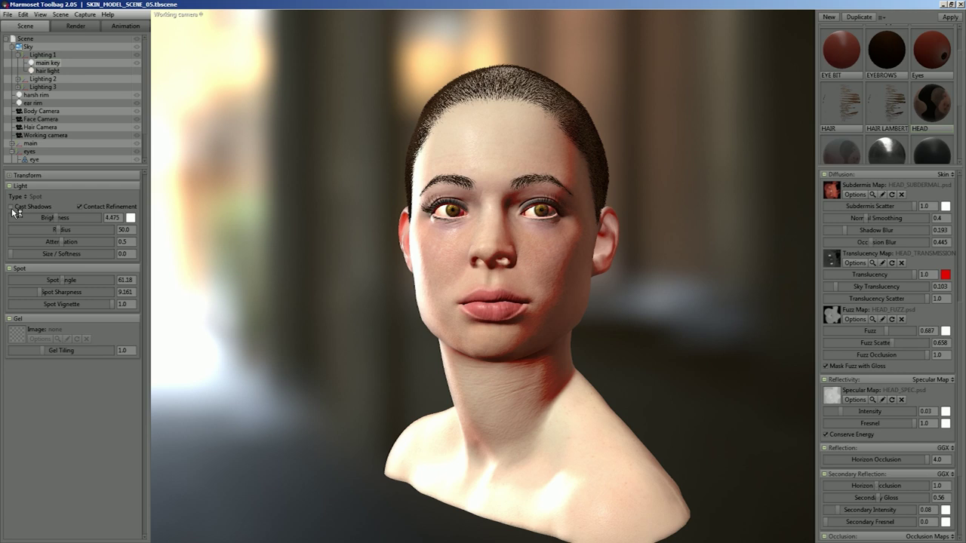
# Toggle the main key light's shadow casting to compare both states, and leave it on
pyautogui.click(12, 208)
pyautogui.click(12, 208)
pyautogui.click(12, 208)
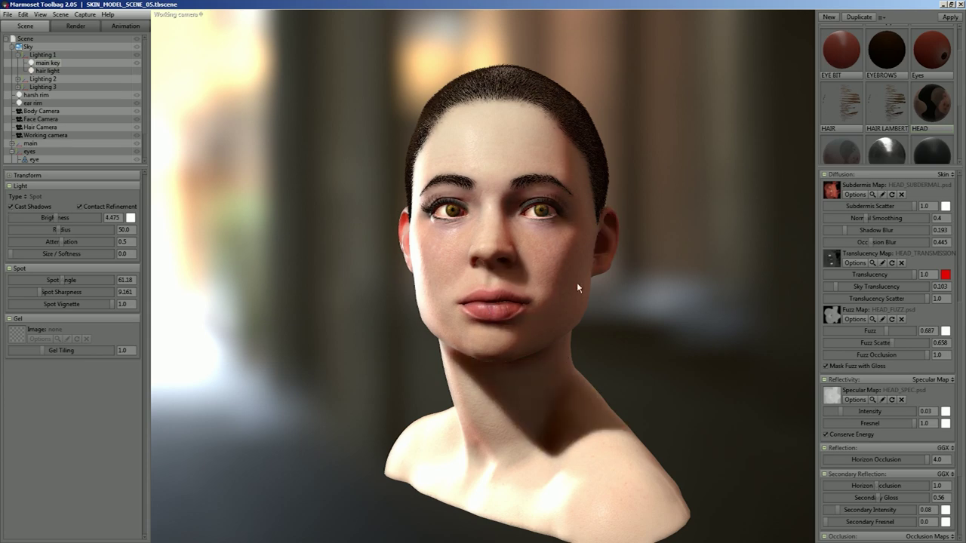
# Set the HEAD material's translucency scatter to 0.91 and its sky translucency to 0.44
pyautogui.moveTo(407, 343); pyautogui.dragTo(453, 381)
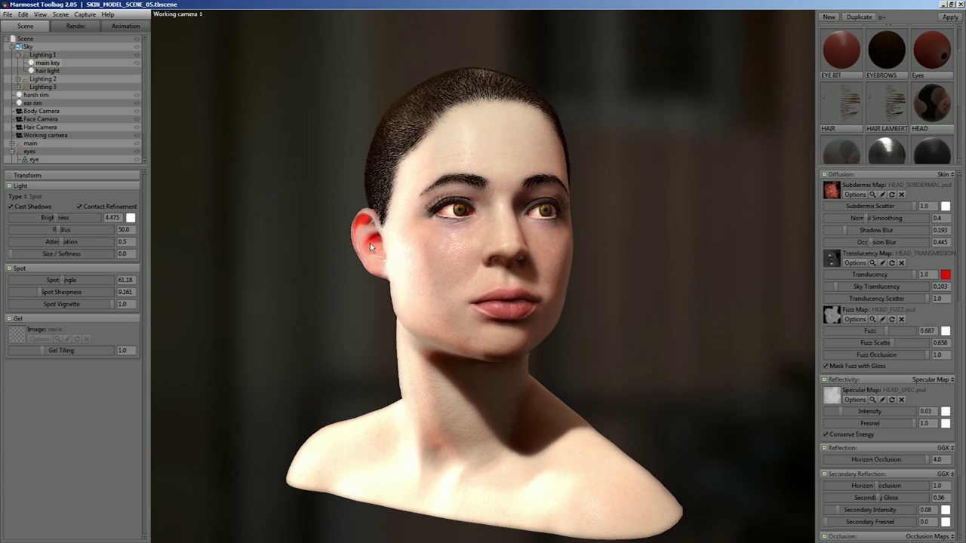
pyautogui.moveTo(417, 317); pyautogui.dragTo(469, 348)
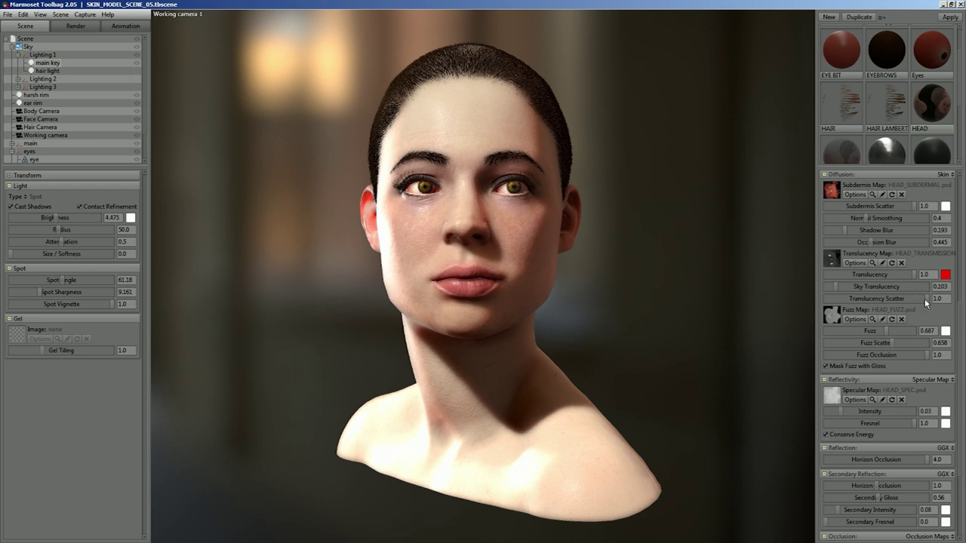
pyautogui.moveTo(924, 298)
pyautogui.mouseDown()
pyautogui.moveTo(877, 300)
pyautogui.moveTo(919, 300)
pyautogui.mouseUp()
pyautogui.moveTo(324, 302); pyautogui.dragTo(362, 303)
pyautogui.moveTo(349, 304); pyautogui.dragTo(338, 302)
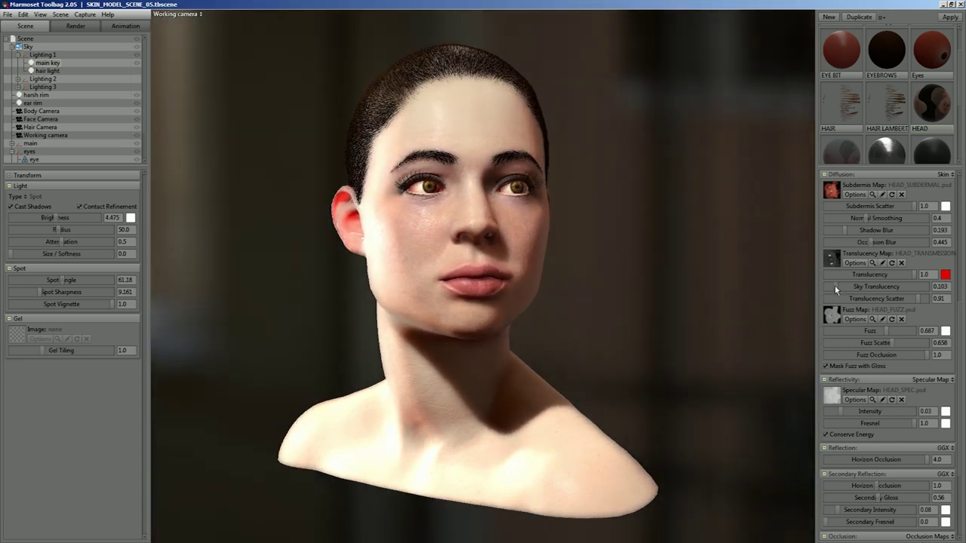
pyautogui.moveTo(835, 285); pyautogui.dragTo(867, 285)
# Apply the HEAD BASIC material to the head, try its translucency scatter at 1.0, and lower it to 0.391
pyautogui.moveTo(842, 143); pyautogui.dragTo(477, 259)
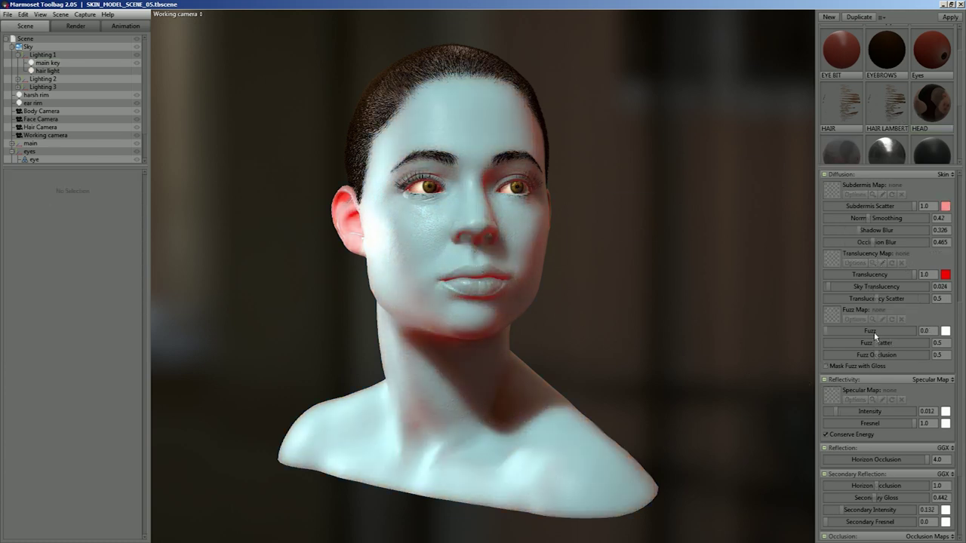
pyautogui.moveTo(878, 302); pyautogui.dragTo(926, 303)
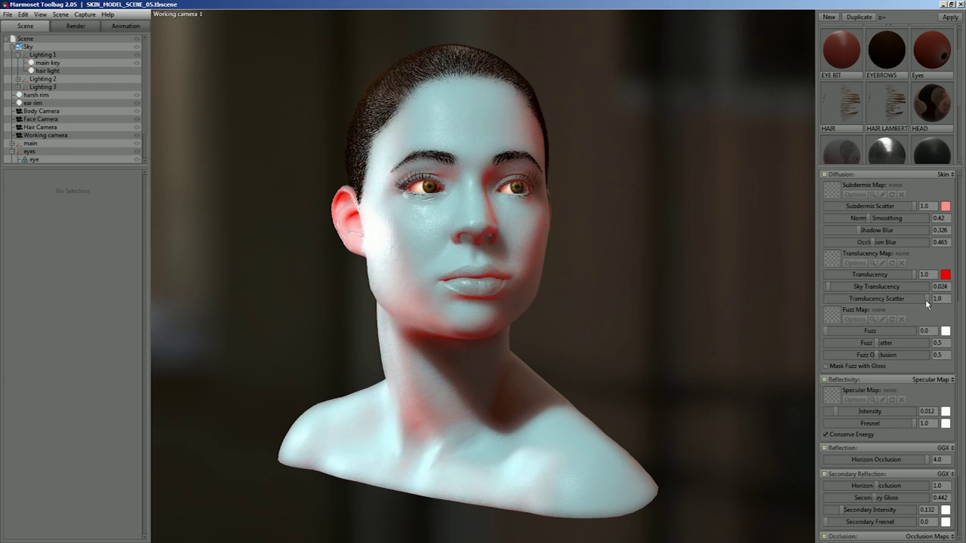
pyautogui.moveTo(925, 299)
pyautogui.mouseDown()
pyautogui.moveTo(832, 301)
pyautogui.moveTo(844, 287)
pyautogui.moveTo(856, 299)
pyautogui.moveTo(906, 299)
pyautogui.moveTo(848, 299)
pyautogui.moveTo(913, 299)
pyautogui.moveTo(828, 286)
pyautogui.mouseUp()
# Set the ear rim light's brightness to 4.475 and HEAD BASIC's translucency scatter to 0.658
pyautogui.click(33, 103)
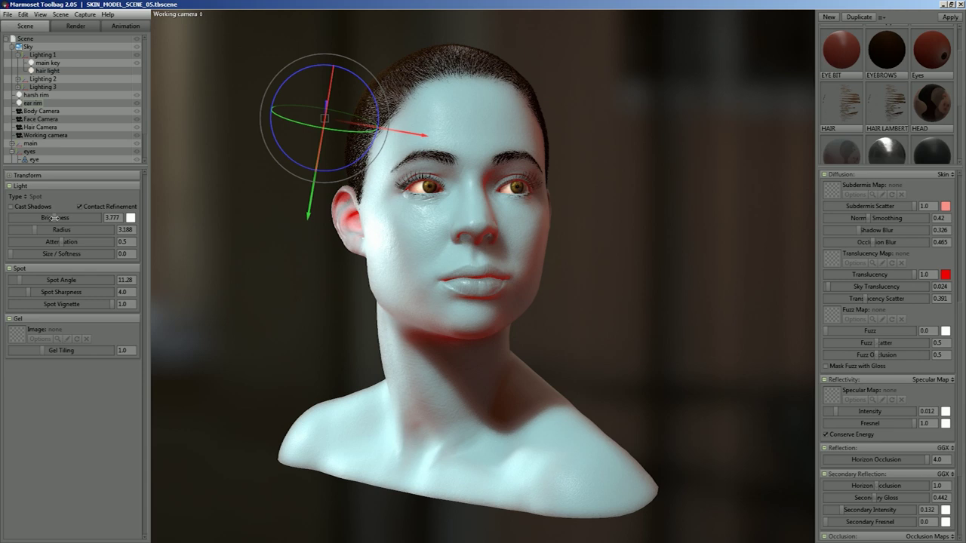
pyautogui.moveTo(53, 217); pyautogui.dragTo(58, 220)
pyautogui.moveTo(866, 299); pyautogui.dragTo(891, 299)
# Apply the HEAD material back onto the head, try its lowest fuzz amount, and set the fuzz to 1.0
pyautogui.click(909, 125)
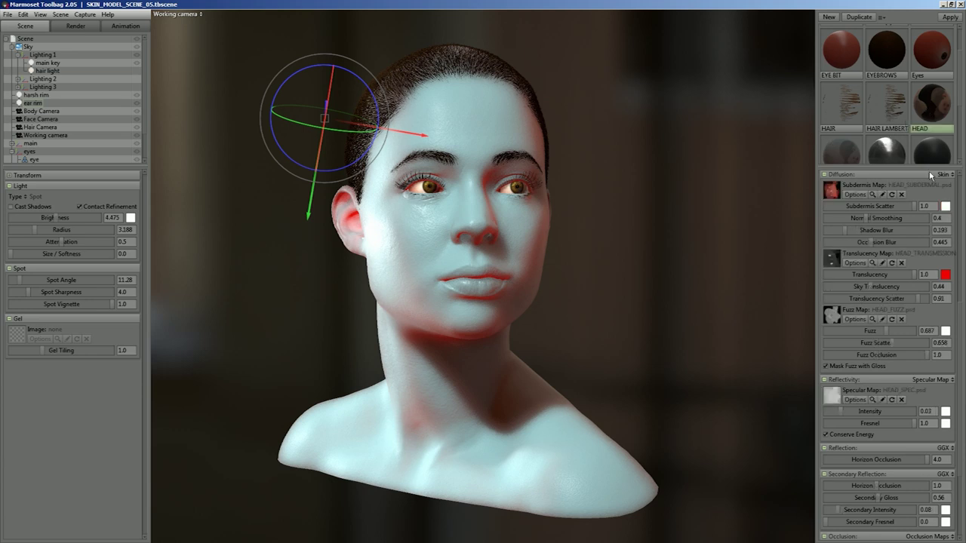
pyautogui.moveTo(933, 120); pyautogui.dragTo(479, 325)
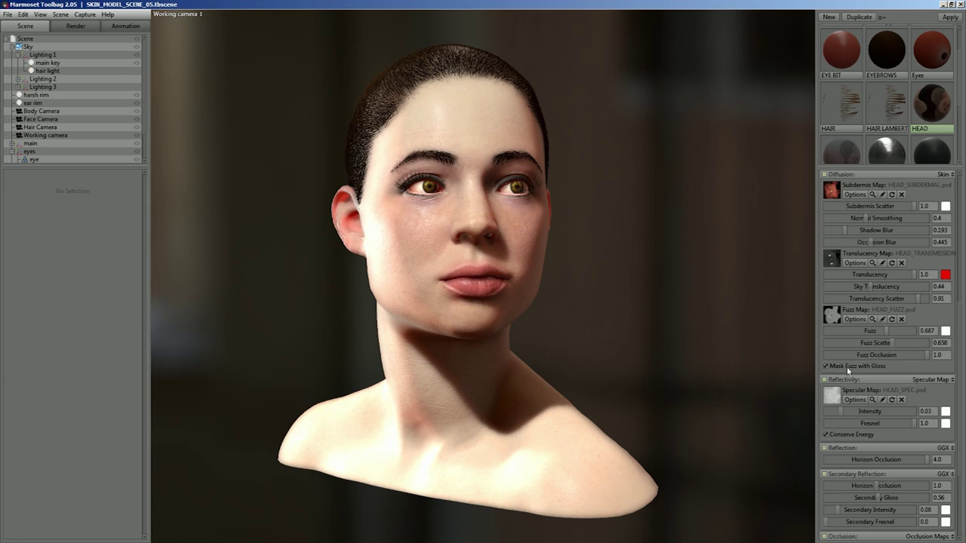
pyautogui.moveTo(886, 331); pyautogui.dragTo(821, 334)
pyautogui.click(925, 330)
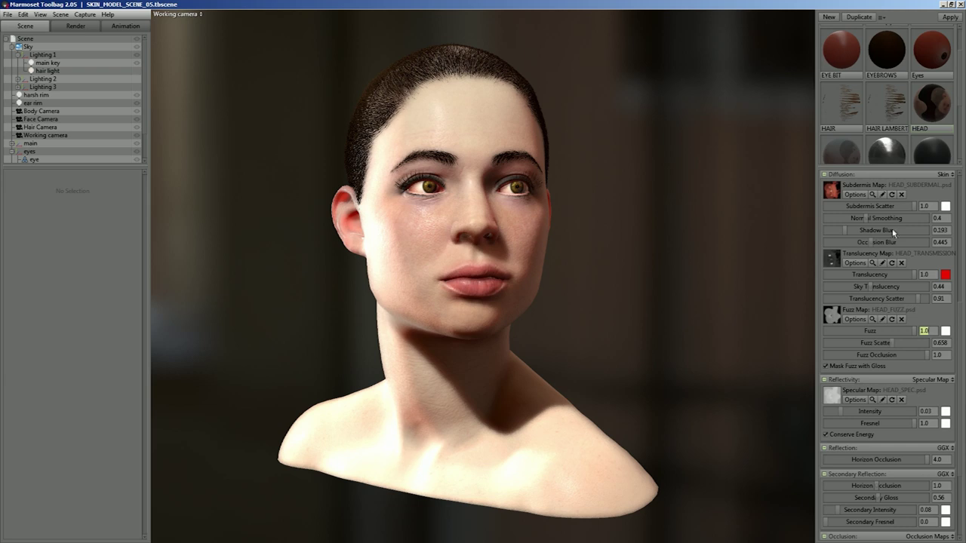
# Apply HEAD BASIC to the head, raising its fuzz to 0.965 and lowering its translucency to 0.0
pyautogui.moveTo(839, 152); pyautogui.dragTo(466, 343)
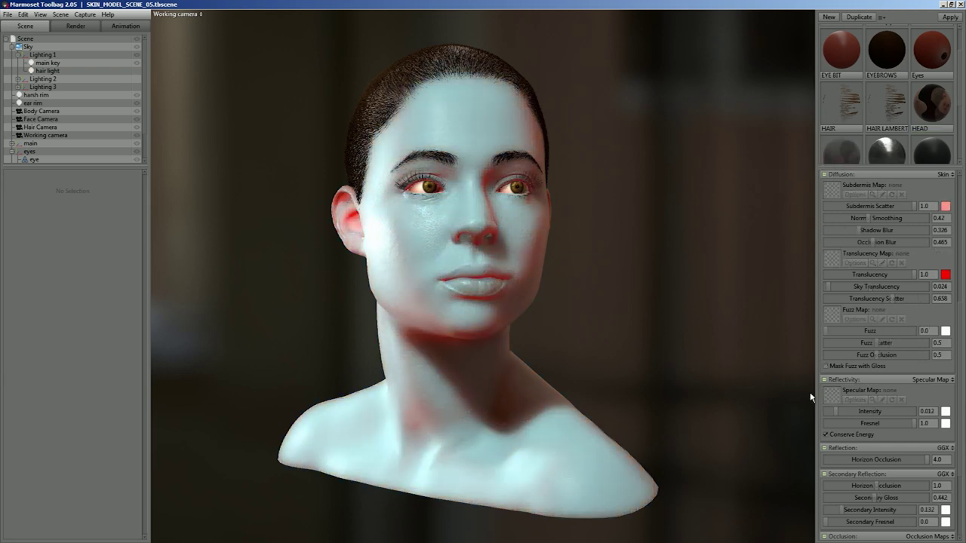
pyautogui.moveTo(827, 330); pyautogui.dragTo(913, 330)
pyautogui.moveTo(914, 275); pyautogui.dragTo(801, 278)
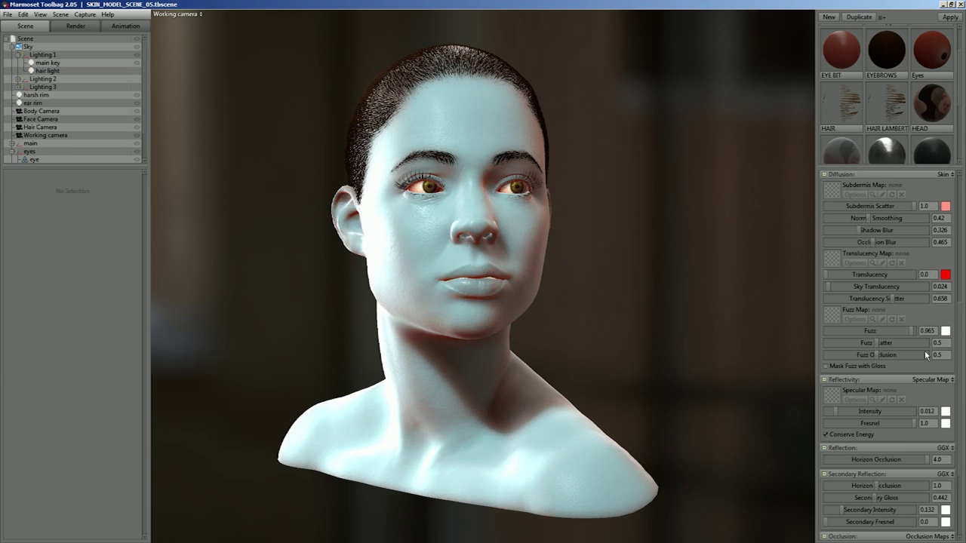
# Set HEAD BASIC's fuzz to 2.0, try its fuzz scatter at 0.0, and set the scatter to 0.41
pyautogui.write('2')
pyautogui.press('Return')
pyautogui.moveTo(905, 343); pyautogui.dragTo(819, 346)
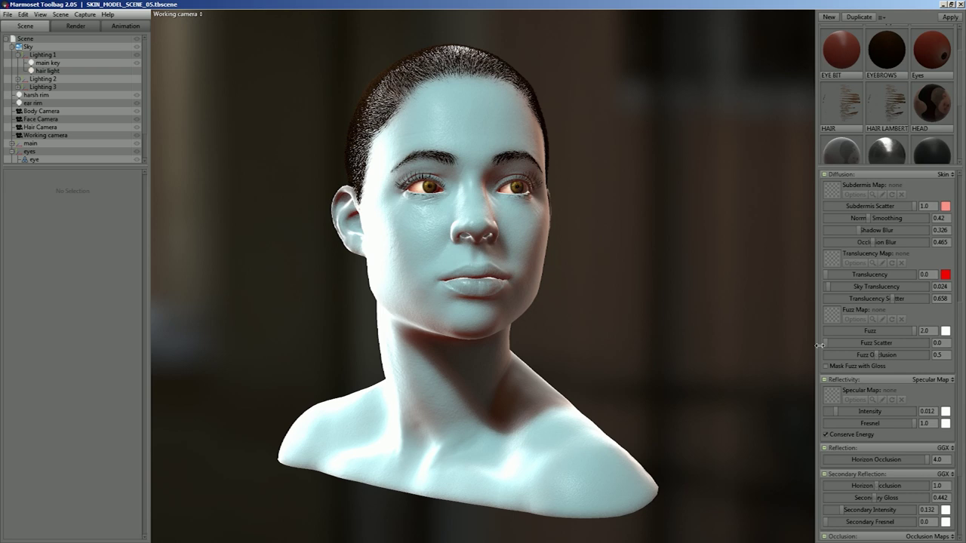
pyautogui.moveTo(819, 345)
pyautogui.mouseDown()
pyautogui.moveTo(881, 344)
pyautogui.moveTo(872, 349)
pyautogui.mouseUp()
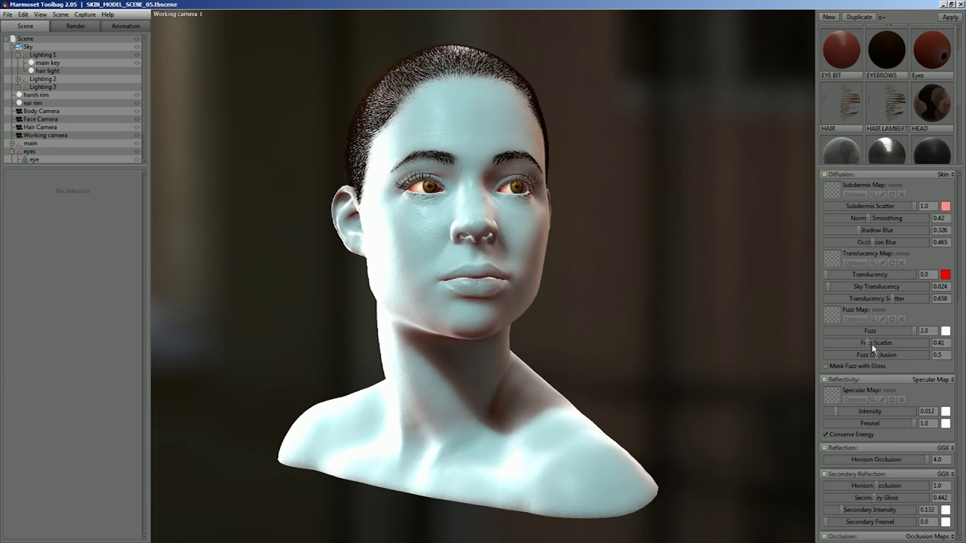
# Set HEAD BASIC's fuzz occlusion to 1.0, try its fuzz scatter at 0.034, and set the scatter to 0.509
pyautogui.moveTo(872, 344); pyautogui.dragTo(878, 357)
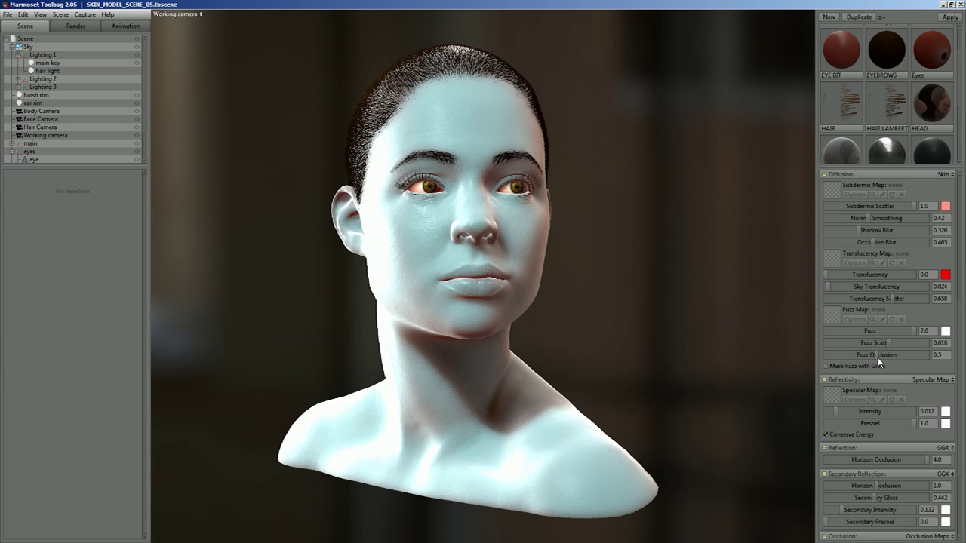
pyautogui.moveTo(878, 354); pyautogui.dragTo(928, 354)
pyautogui.moveTo(890, 343); pyautogui.dragTo(829, 343)
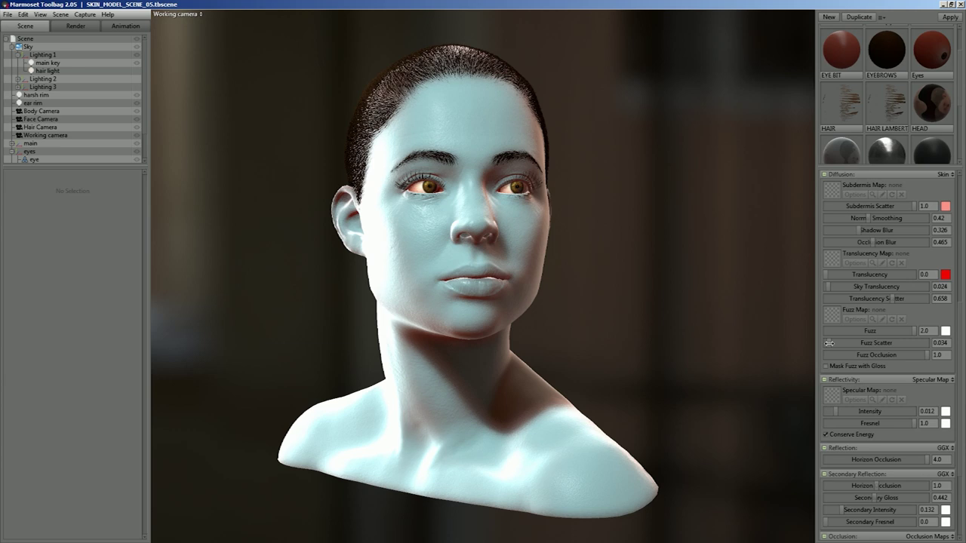
pyautogui.moveTo(829, 343); pyautogui.dragTo(928, 357)
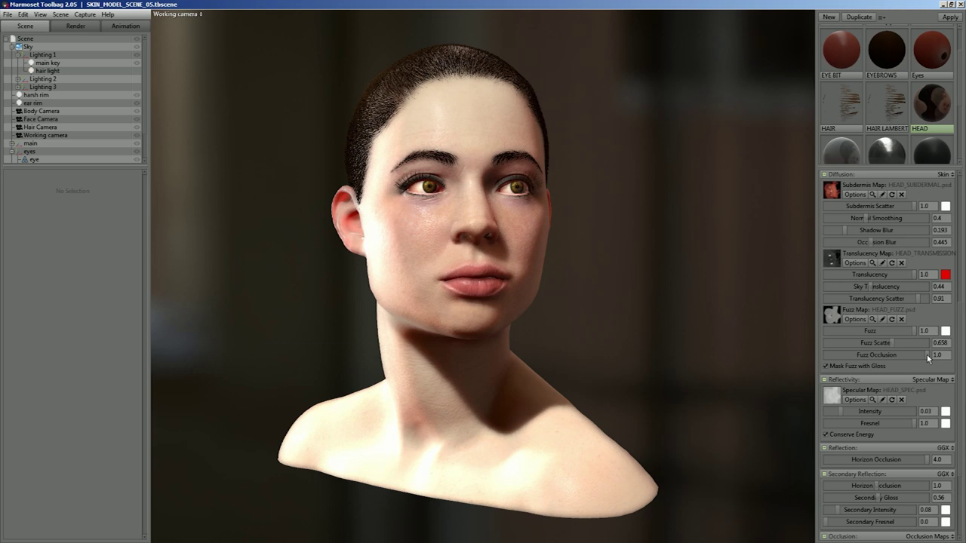
# Try the HEAD material's fuzz occlusion at 0.0 and return it to 1.0
pyautogui.moveTo(927, 355); pyautogui.dragTo(813, 353)
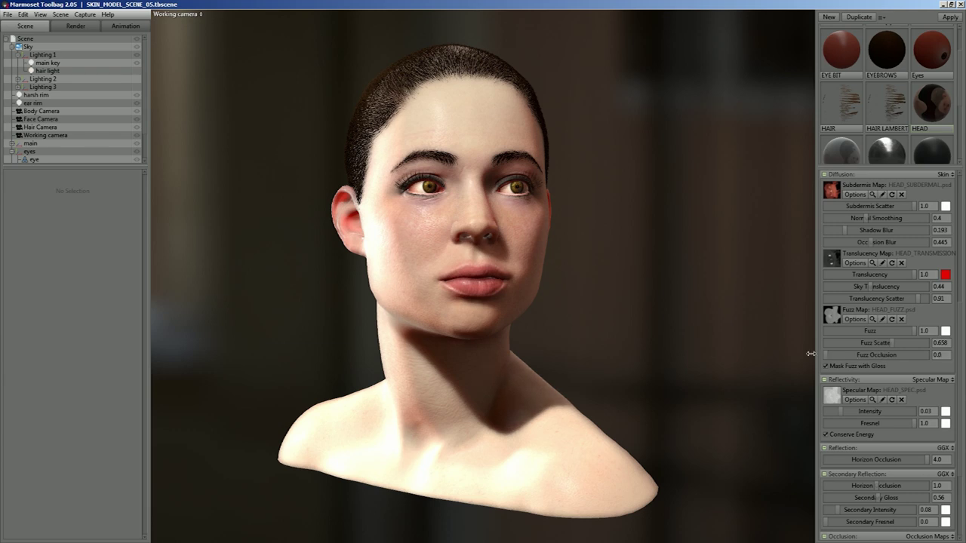
pyautogui.moveTo(808, 347); pyautogui.dragTo(962, 352)
# Set the HEAD material's albedo color to black (000000)
pyautogui.click(918, 254)
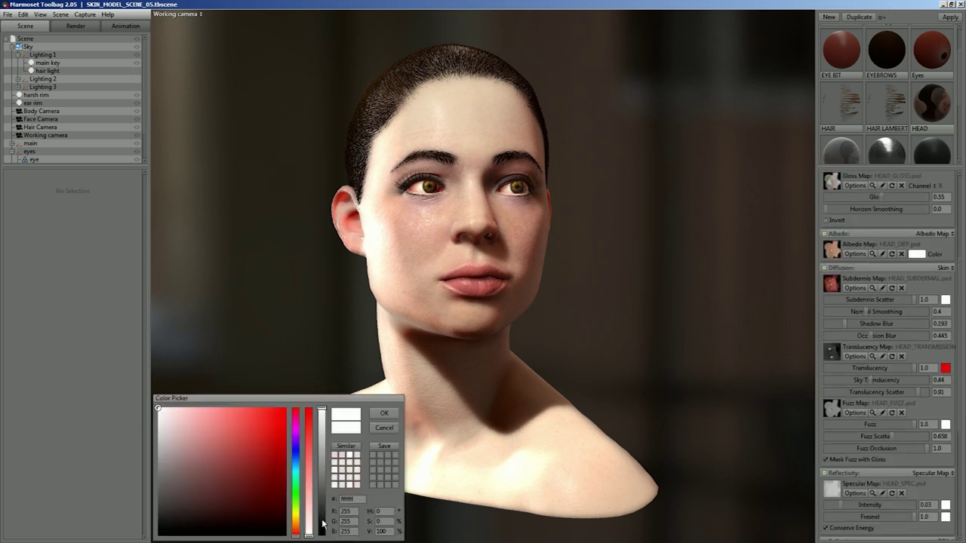
pyautogui.moveTo(323, 527); pyautogui.dragTo(322, 537)
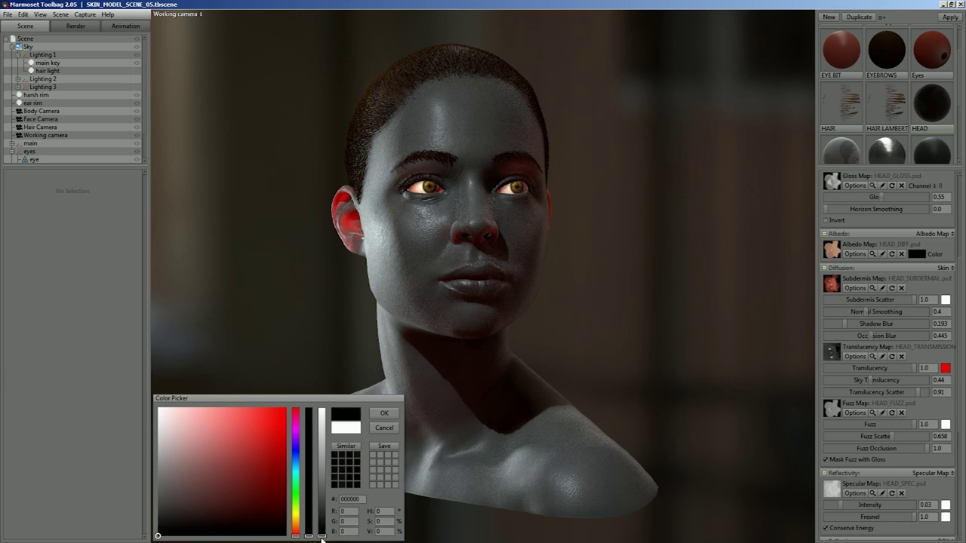
pyautogui.click(387, 416)
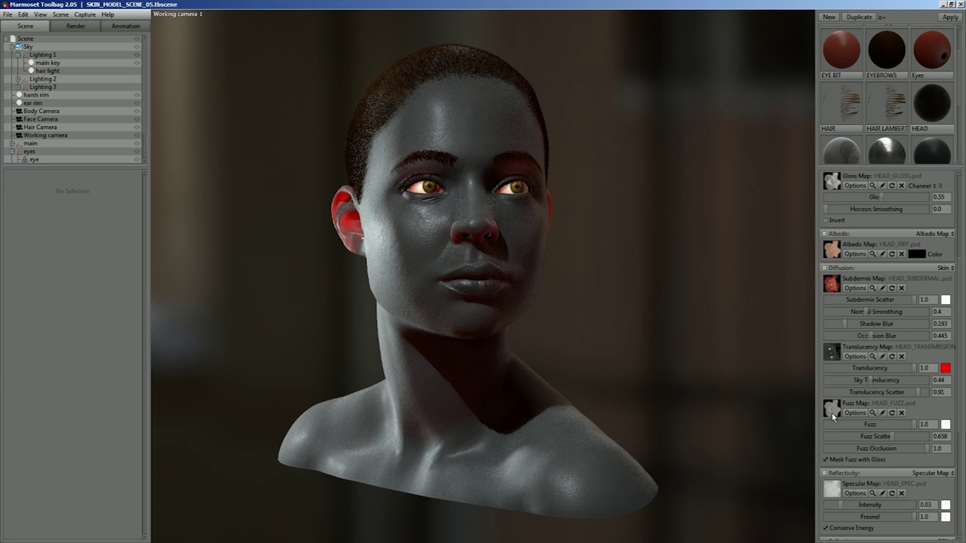
# Preview HEAD's fuzz map and examine the fuzz texture on the darkened face up close
pyautogui.click(873, 413)
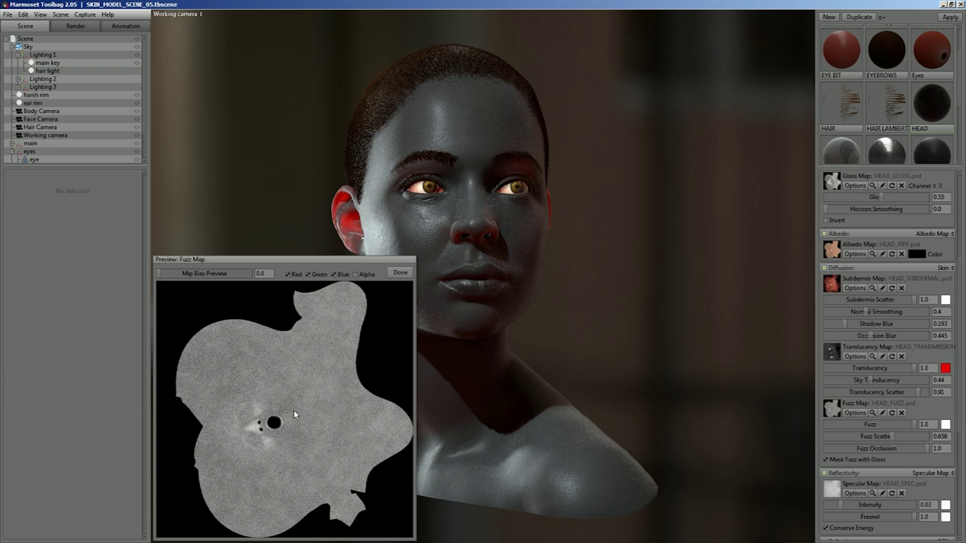
pyautogui.click(400, 275)
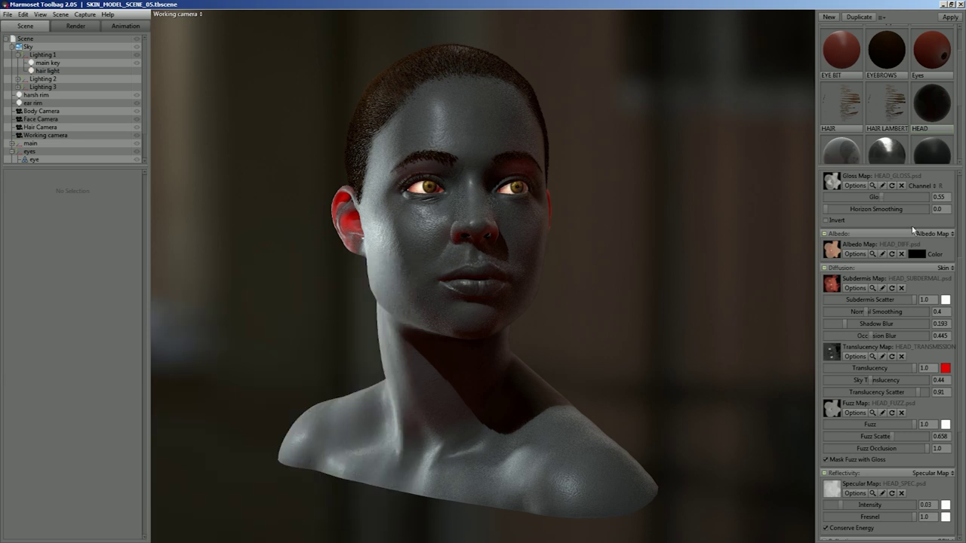
pyautogui.moveTo(487, 307); pyautogui.dragTo(501, 300)
pyautogui.moveTo(501, 300); pyautogui.dragTo(422, 223, button='right')
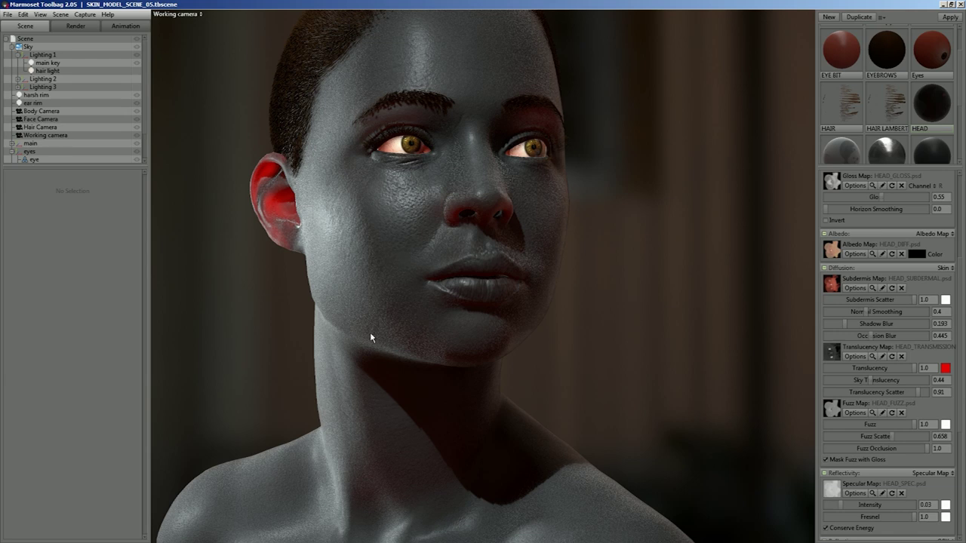
pyautogui.moveTo(370, 337); pyautogui.dragTo(377, 352, button='right')
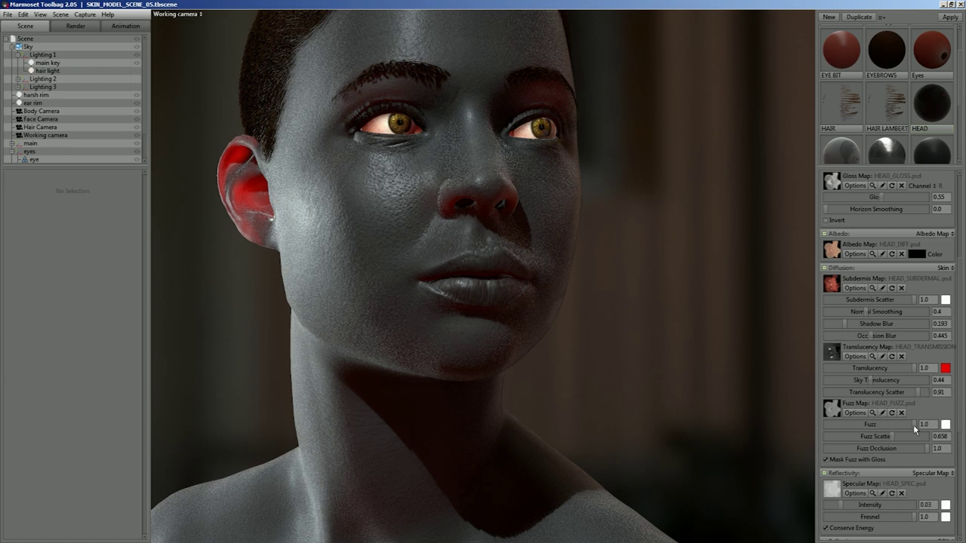
# Lower HEAD's fuzz to 0.823 and set its albedo color to near-white F8F8F8
pyautogui.moveTo(914, 424)
pyautogui.mouseDown()
pyautogui.moveTo(839, 424)
pyautogui.moveTo(920, 424)
pyautogui.mouseUp()
pyautogui.moveTo(914, 426); pyautogui.dragTo(903, 424)
pyautogui.click(915, 254)
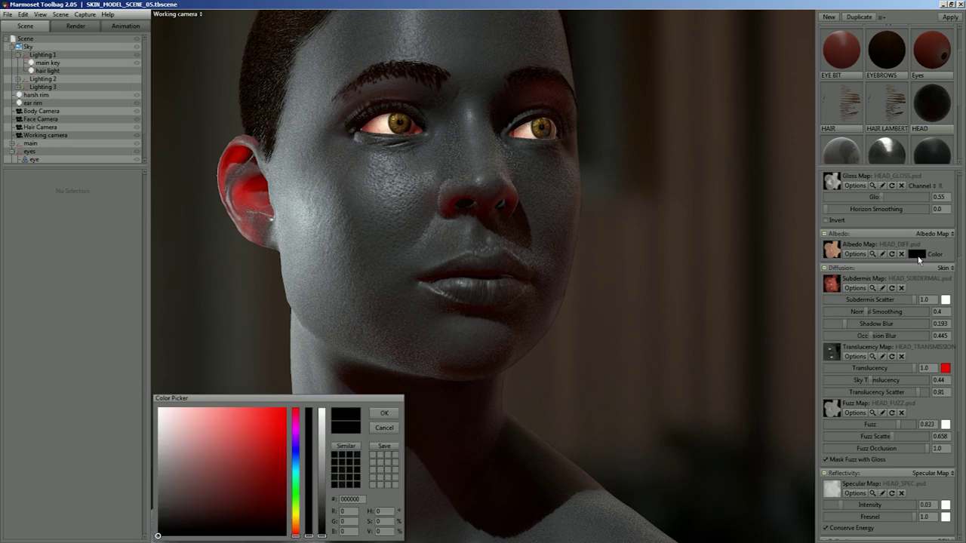
pyautogui.click(188, 456)
pyautogui.moveTo(188, 455); pyautogui.dragTo(146, 410)
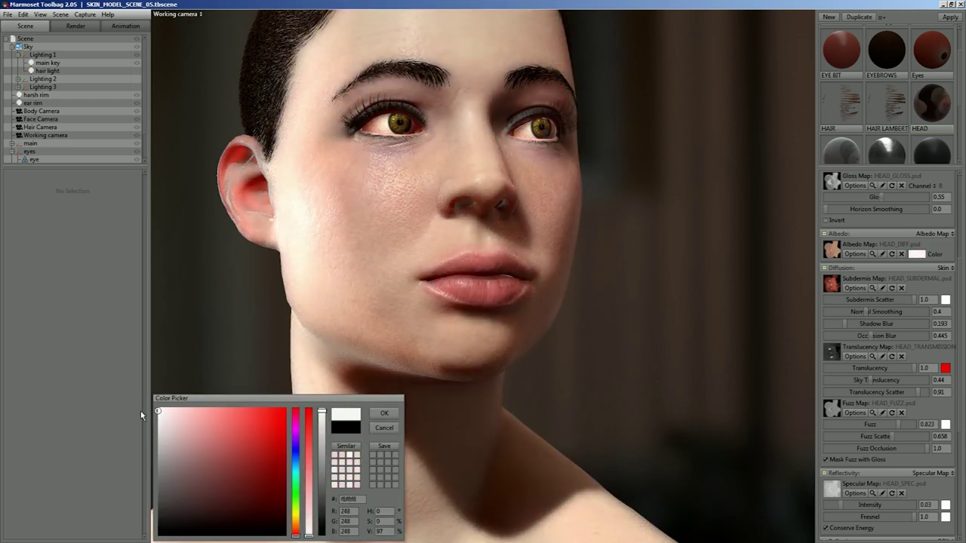
pyautogui.click(384, 414)
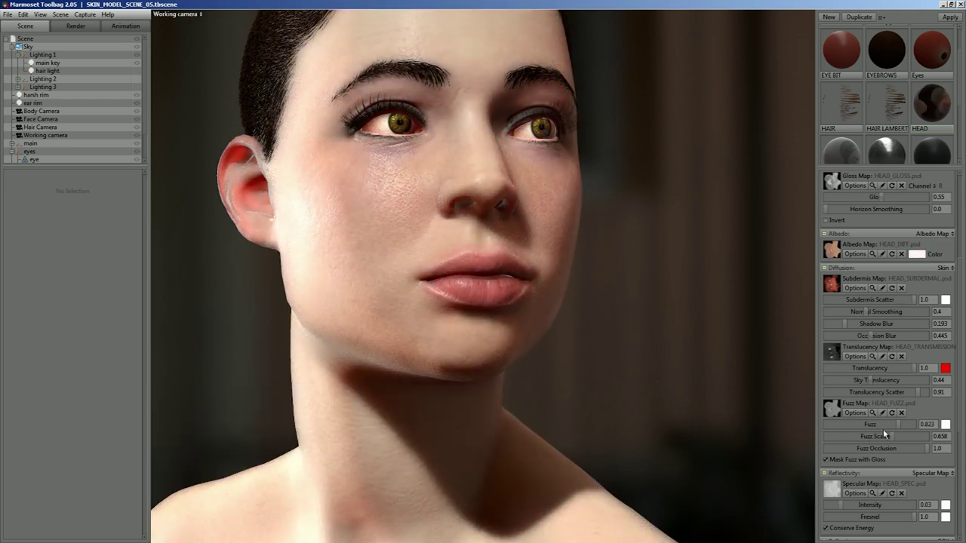
# Set HEAD's fuzz to 1.0 and toggle Mask Fuzz with Gloss to compare its effect on the whole bust
pyautogui.moveTo(901, 426)
pyautogui.mouseDown()
pyautogui.moveTo(918, 424)
pyautogui.moveTo(806, 421)
pyautogui.moveTo(910, 427)
pyautogui.mouseUp()
pyautogui.moveTo(694, 412); pyautogui.dragTo(681, 373, button='right')
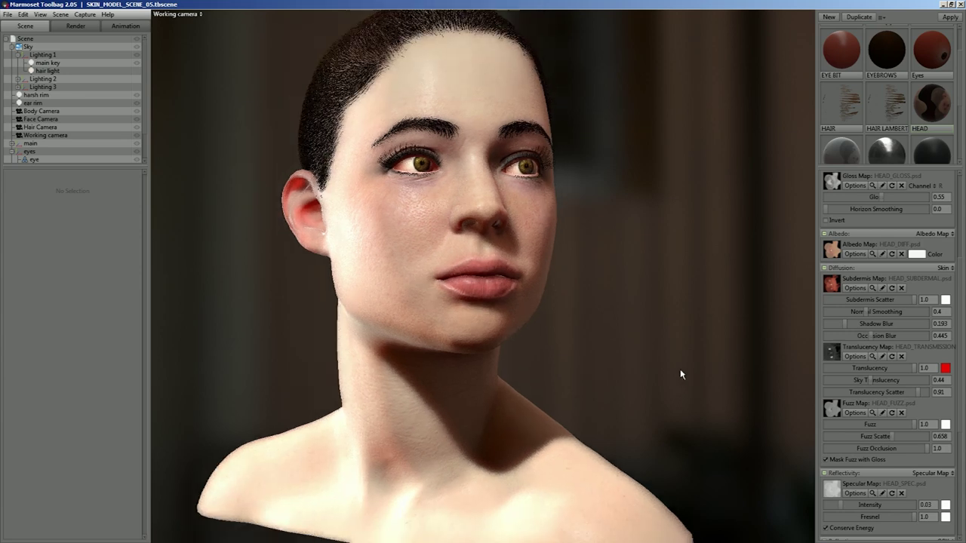
pyautogui.moveTo(808, 453); pyautogui.dragTo(742, 423)
pyautogui.click(825, 460)
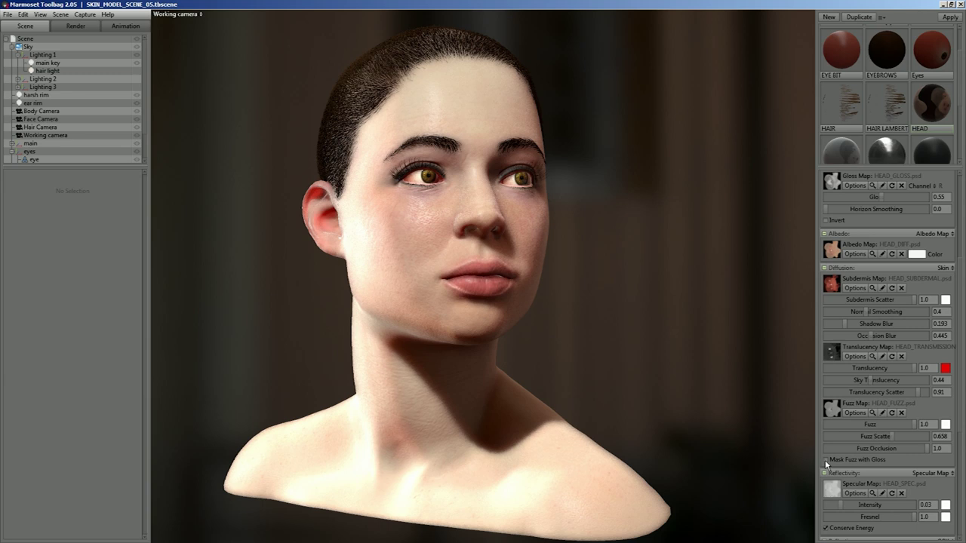
pyautogui.click(826, 459)
pyautogui.click(826, 460)
# Apply HEAD BASIC to the head and compare Mask Fuzz with Gloss on and off, leaving it enabled
pyautogui.moveTo(853, 151); pyautogui.dragTo(533, 312)
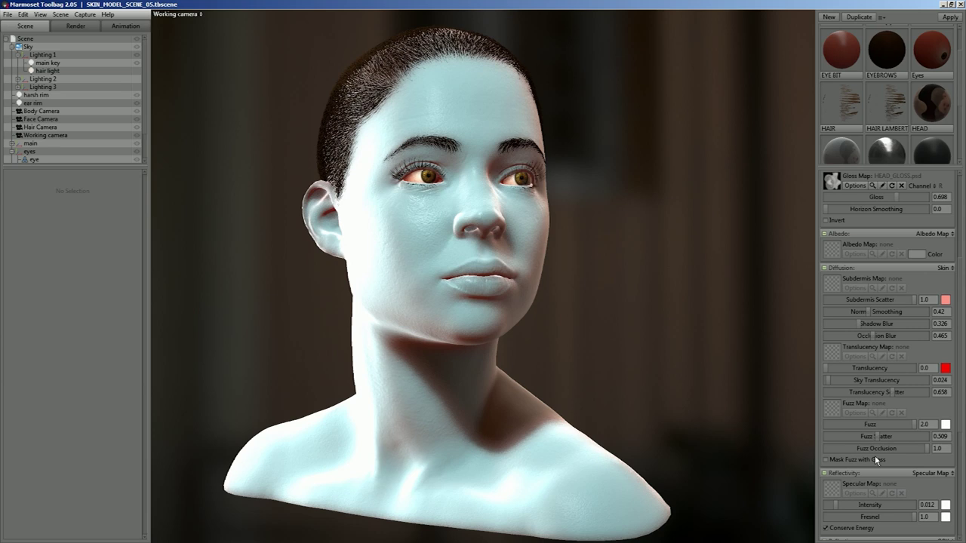
pyautogui.click(826, 459)
pyautogui.click(826, 459)
pyautogui.click(825, 460)
pyautogui.click(825, 460)
pyautogui.click(825, 459)
pyautogui.click(825, 460)
pyautogui.click(825, 460)
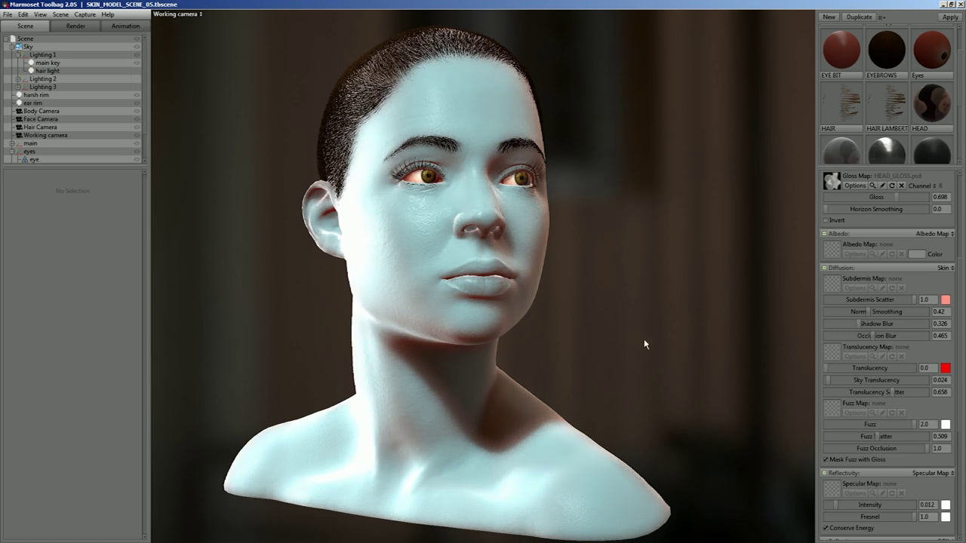
pyautogui.click(827, 461)
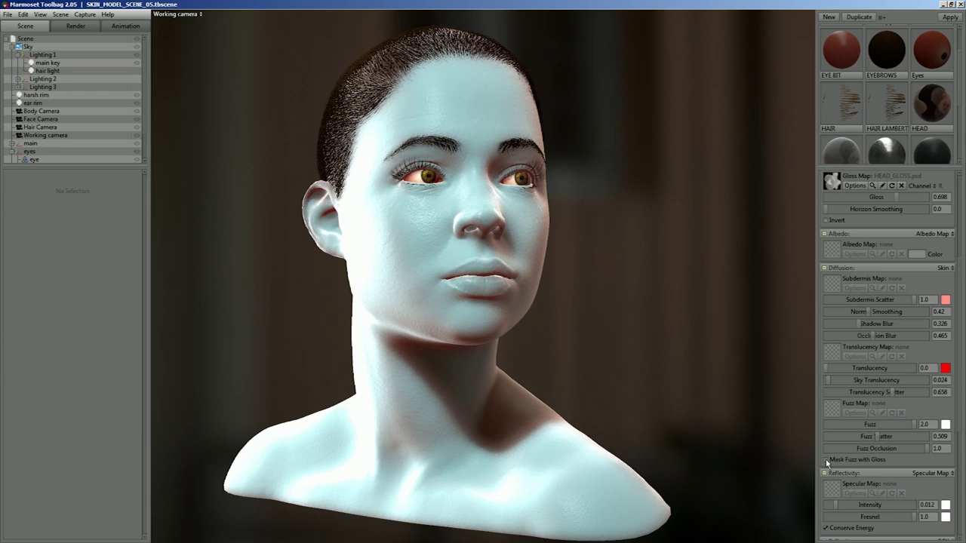
pyautogui.click(826, 460)
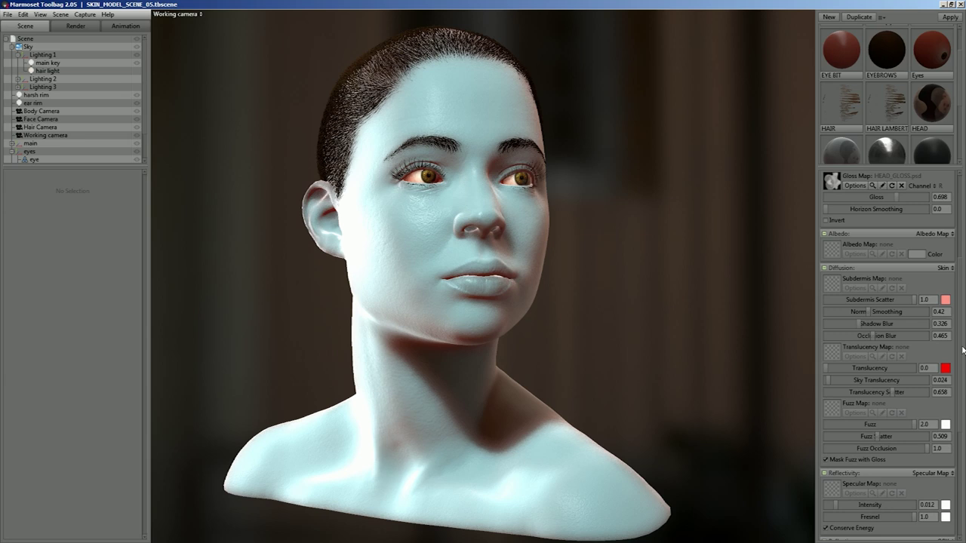
# Raise HEAD BASIC's gloss to 0.762 and fine-tune it to 0.787
pyautogui.scroll(2, 914, 243)
pyautogui.moveTo(896, 236)
pyautogui.mouseDown()
pyautogui.moveTo(916, 237)
pyautogui.moveTo(820, 238)
pyautogui.moveTo(919, 236)
pyautogui.moveTo(832, 236)
pyautogui.moveTo(919, 239)
pyautogui.moveTo(889, 237)
pyautogui.moveTo(915, 237)
pyautogui.moveTo(902, 238)
pyautogui.mouseUp()
pyautogui.scroll(-1, 960, 300)
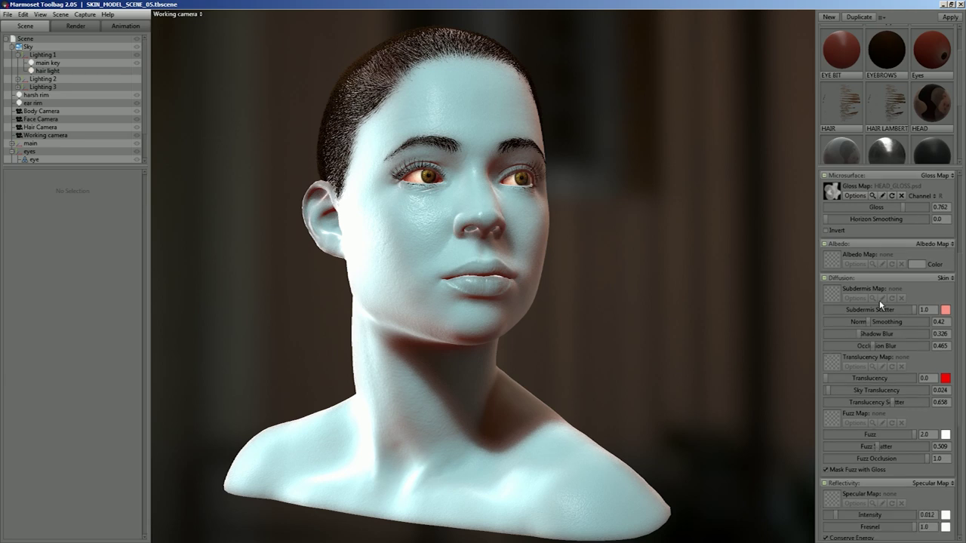
pyautogui.scroll(1, 960, 347)
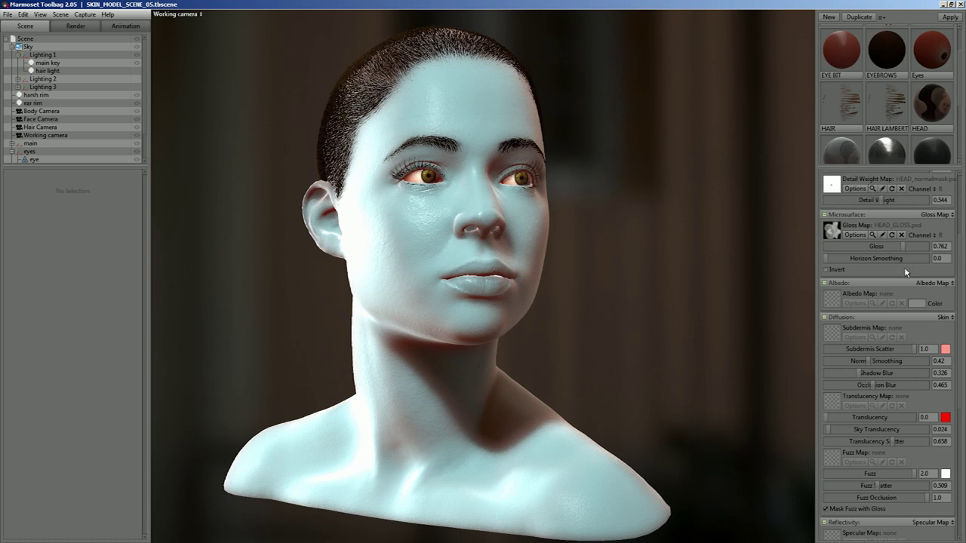
pyautogui.moveTo(913, 246)
pyautogui.mouseDown()
pyautogui.moveTo(903, 250)
pyautogui.moveTo(920, 249)
pyautogui.moveTo(892, 249)
pyautogui.moveTo(904, 250)
pyautogui.mouseUp()
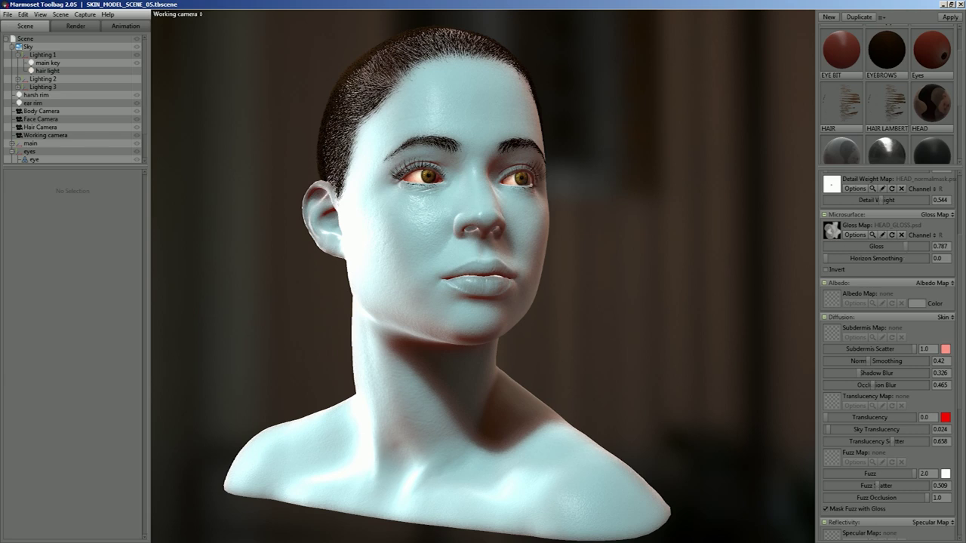
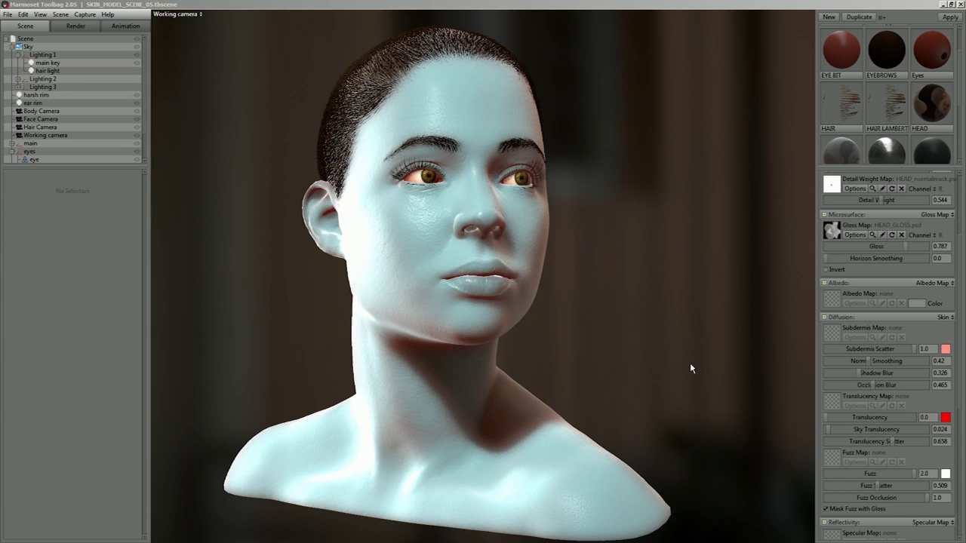
# Raise HEAD BASIC's specular intensity to 0.051
pyautogui.scroll(-2, 961, 394)
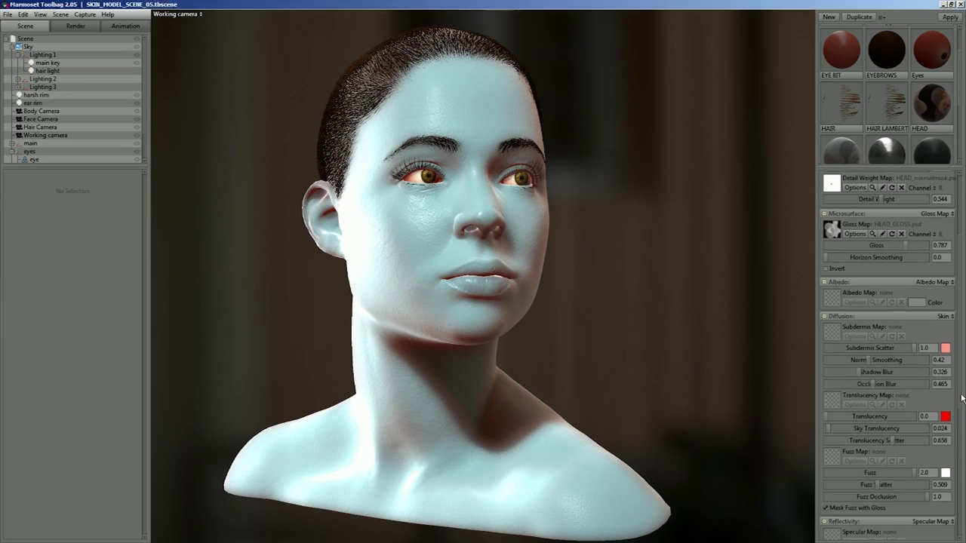
pyautogui.scroll(-8, 961, 399)
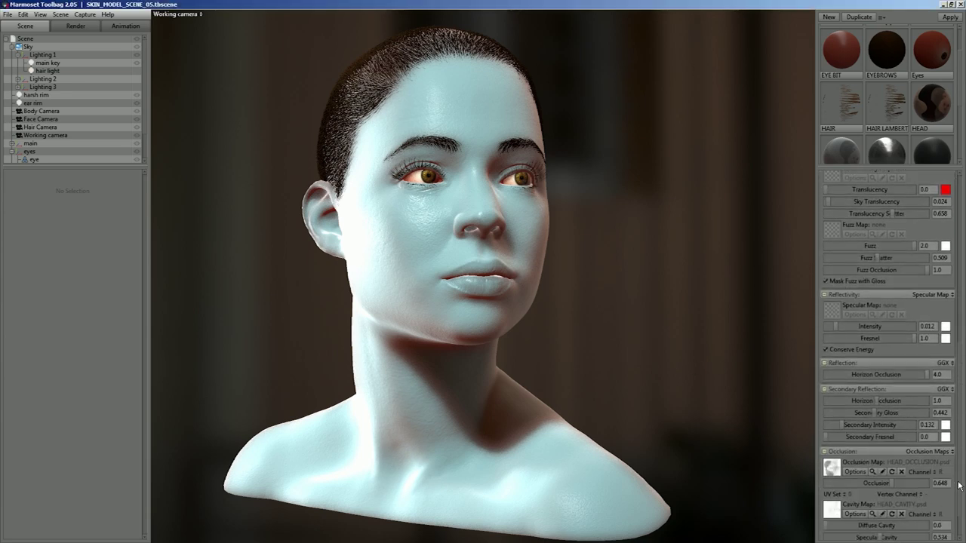
pyautogui.moveTo(836, 314)
pyautogui.mouseDown()
pyautogui.moveTo(860, 314)
pyautogui.moveTo(839, 312)
pyautogui.mouseUp()
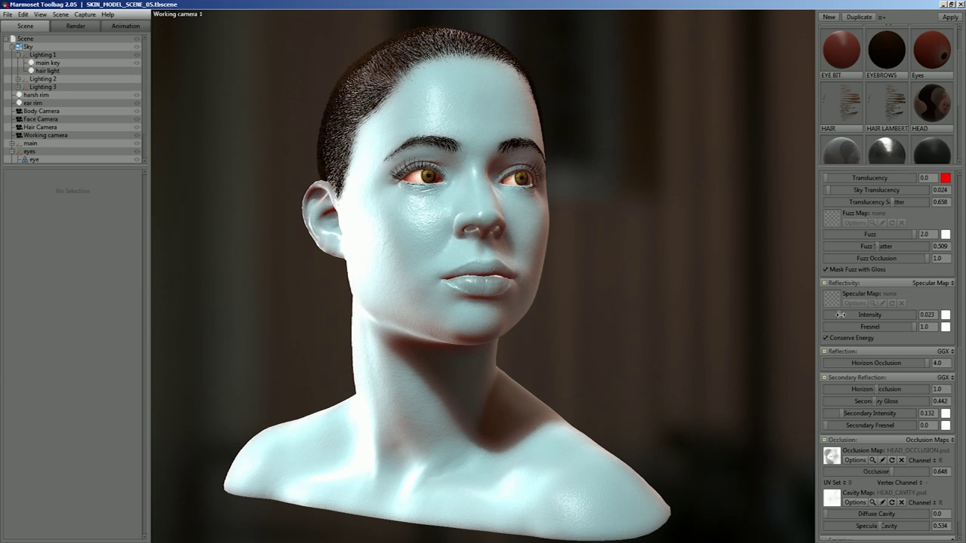
pyautogui.moveTo(841, 315); pyautogui.dragTo(846, 315)
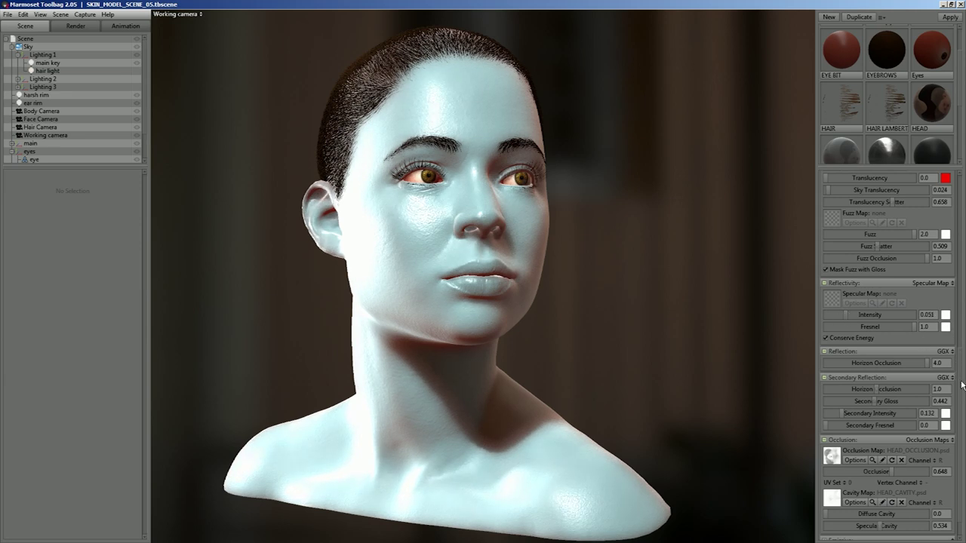
# Darken HEAD BASIC's albedo color to the dark gray 565454
pyautogui.scroll(1, 962, 386)
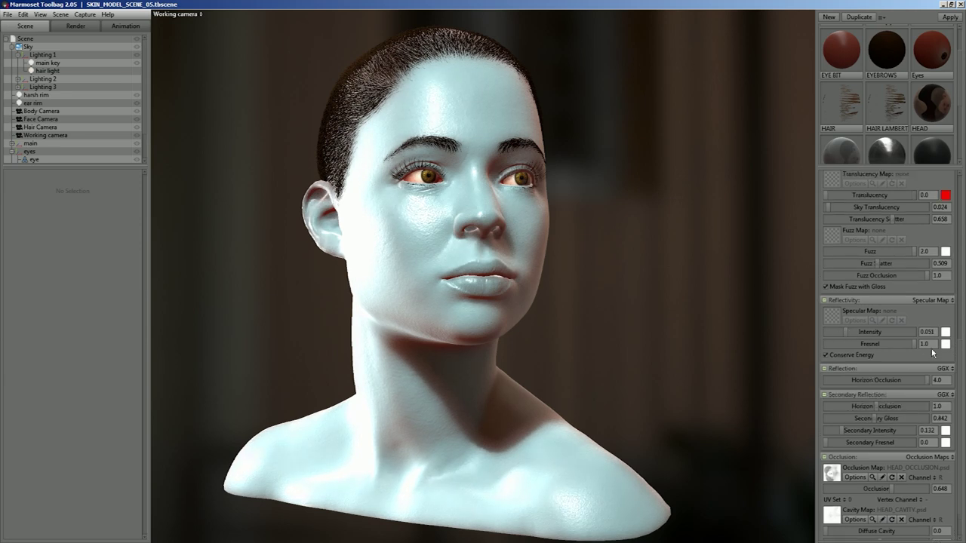
pyautogui.scroll(3, 963, 356)
pyautogui.scroll(14, 962, 356)
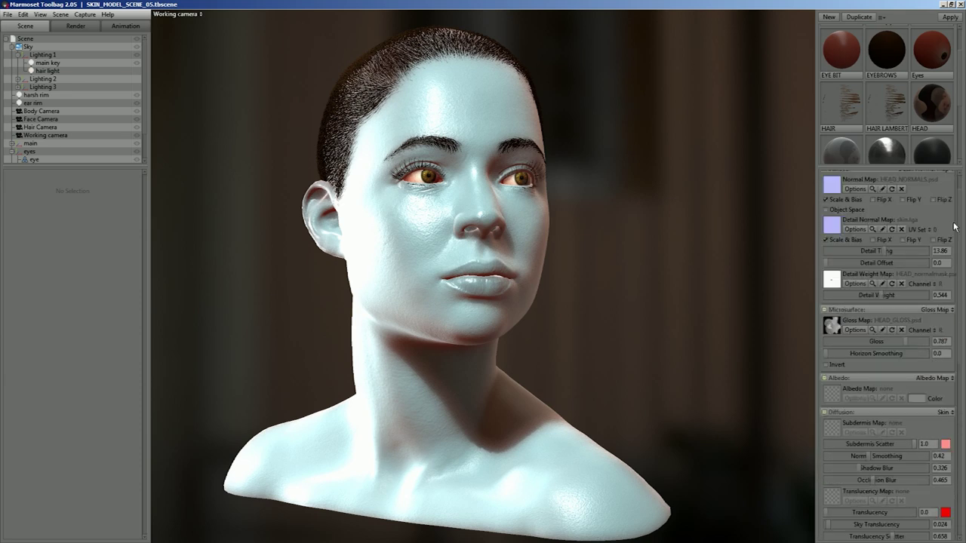
pyautogui.scroll(-1, 944, 257)
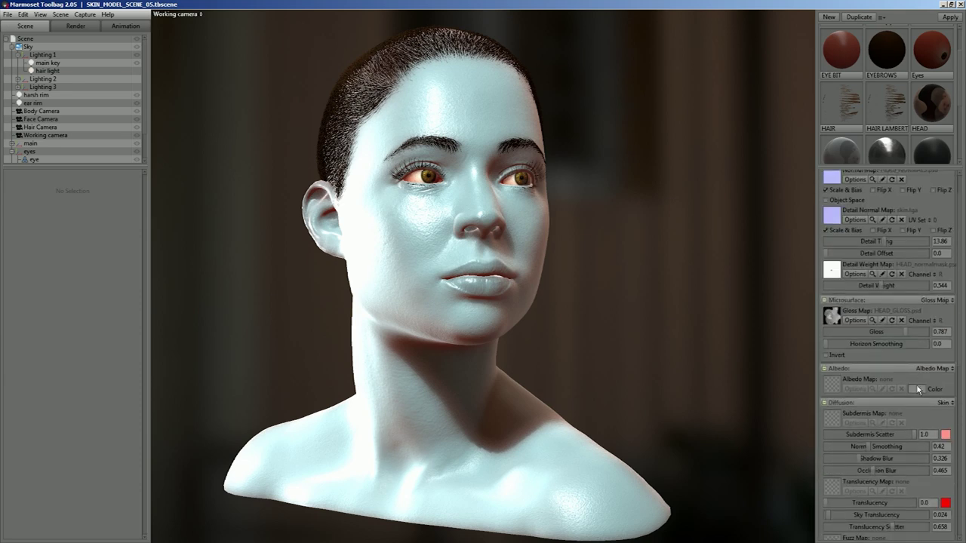
pyautogui.click(917, 389)
pyautogui.moveTo(164, 496); pyautogui.dragTo(159, 497)
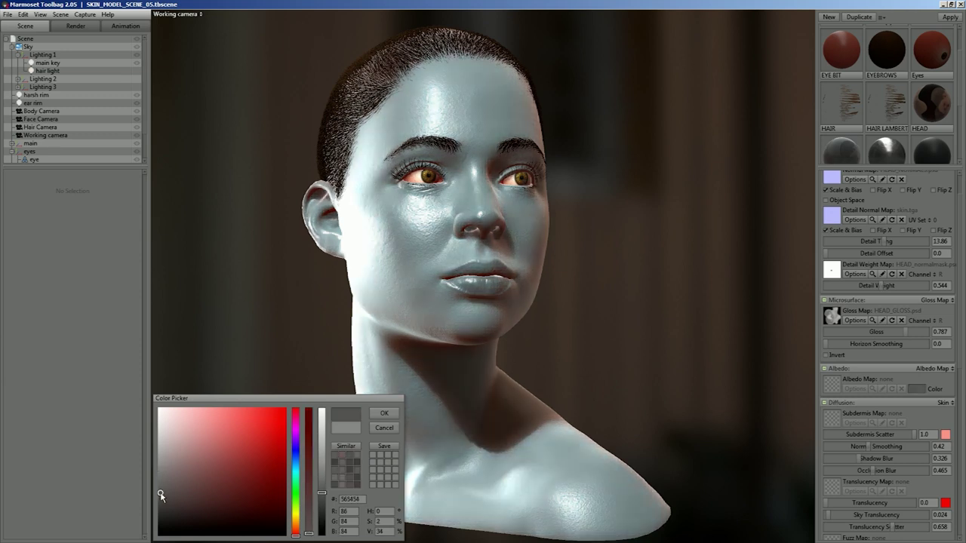
pyautogui.click(385, 413)
# Try HEAD BASIC's specular intensity at 0.101 and 0.014, and set it to 0.023
pyautogui.scroll(-10, 891, 317)
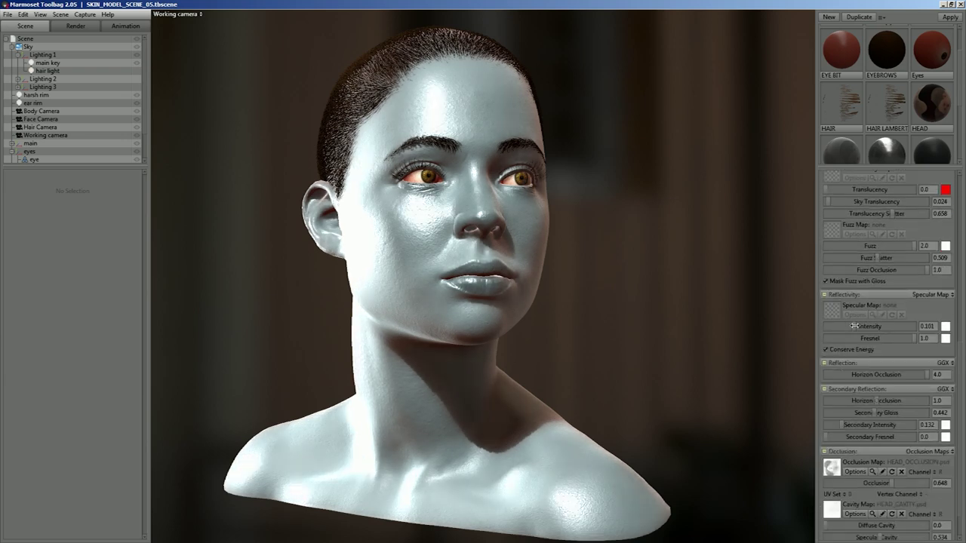
pyautogui.moveTo(854, 326)
pyautogui.mouseDown()
pyautogui.moveTo(828, 326)
pyautogui.moveTo(836, 326)
pyautogui.mouseUp()
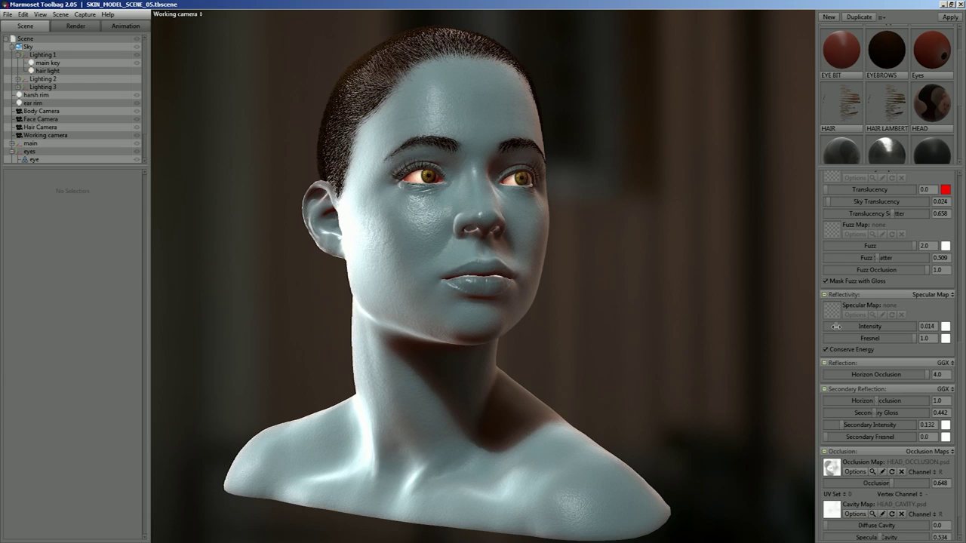
pyautogui.moveTo(836, 326)
pyautogui.mouseDown()
pyautogui.moveTo(856, 327)
pyautogui.moveTo(839, 332)
pyautogui.mouseUp()
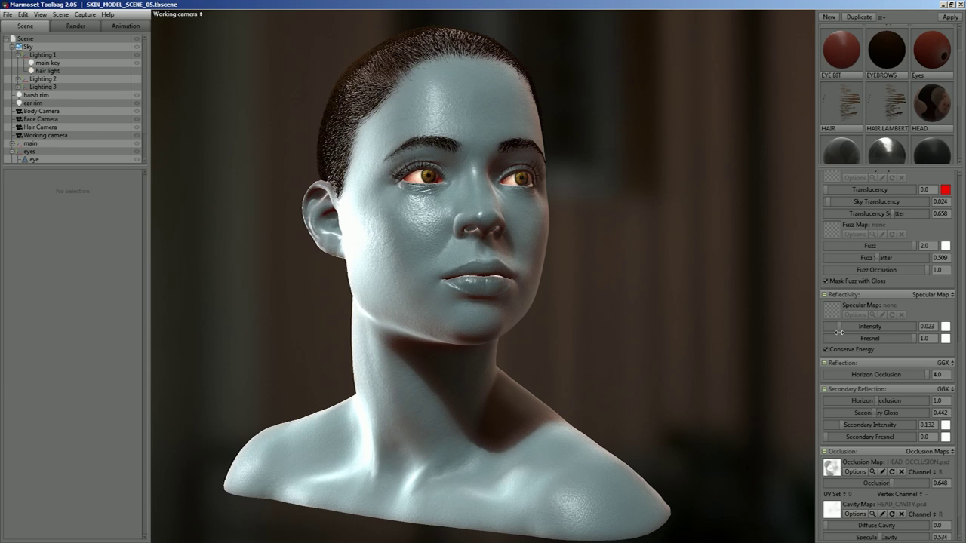
# Try HEAD BASIC's specular intensity at 0.044 and 0.01, and set it to 0.003
pyautogui.moveTo(838, 328); pyautogui.dragTo(844, 326)
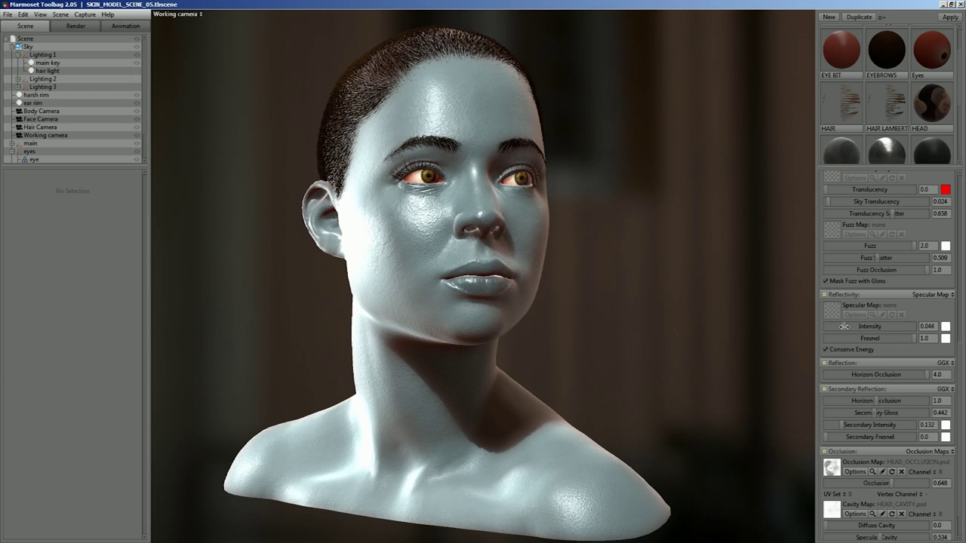
pyautogui.moveTo(672, 276); pyautogui.dragTo(592, 308)
pyautogui.moveTo(842, 329); pyautogui.dragTo(835, 326)
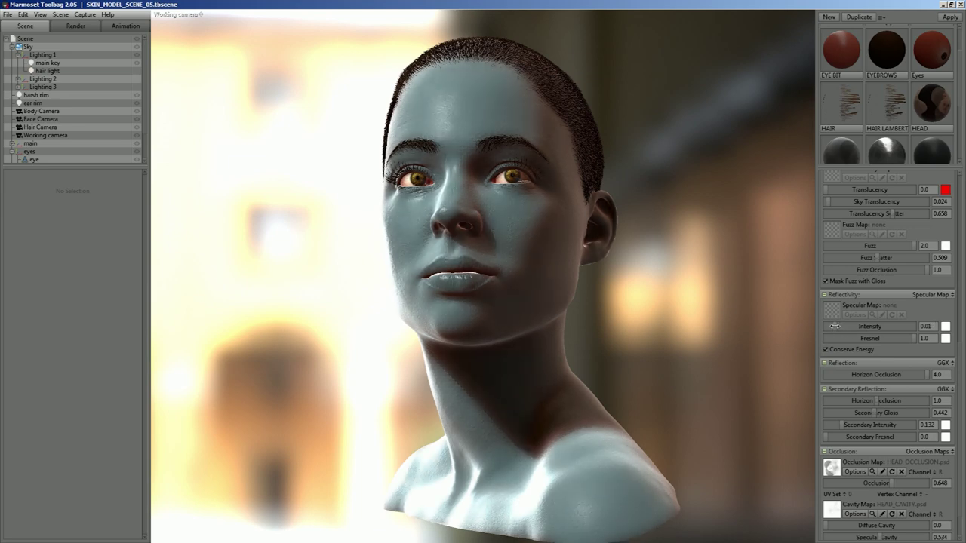
pyautogui.moveTo(595, 336); pyautogui.dragTo(664, 350)
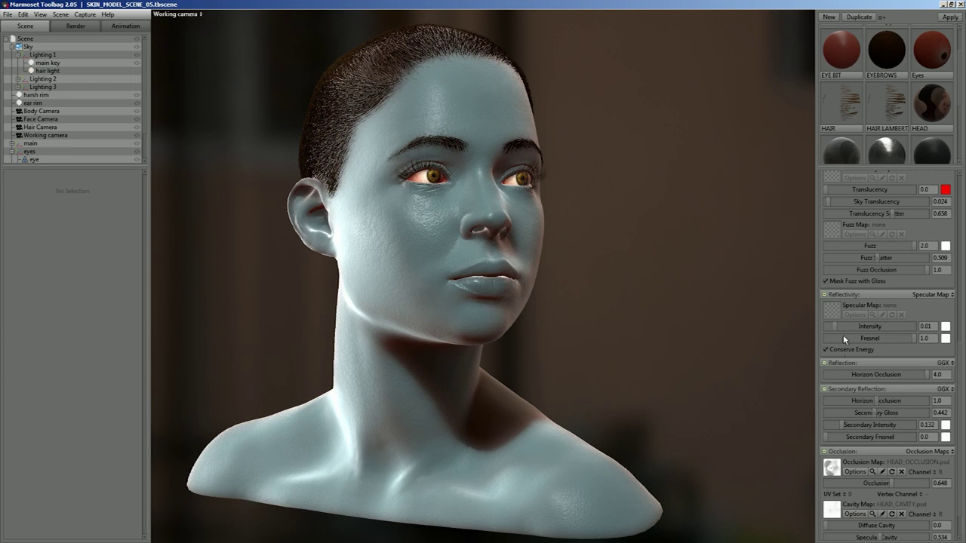
pyautogui.moveTo(832, 326); pyautogui.dragTo(831, 326)
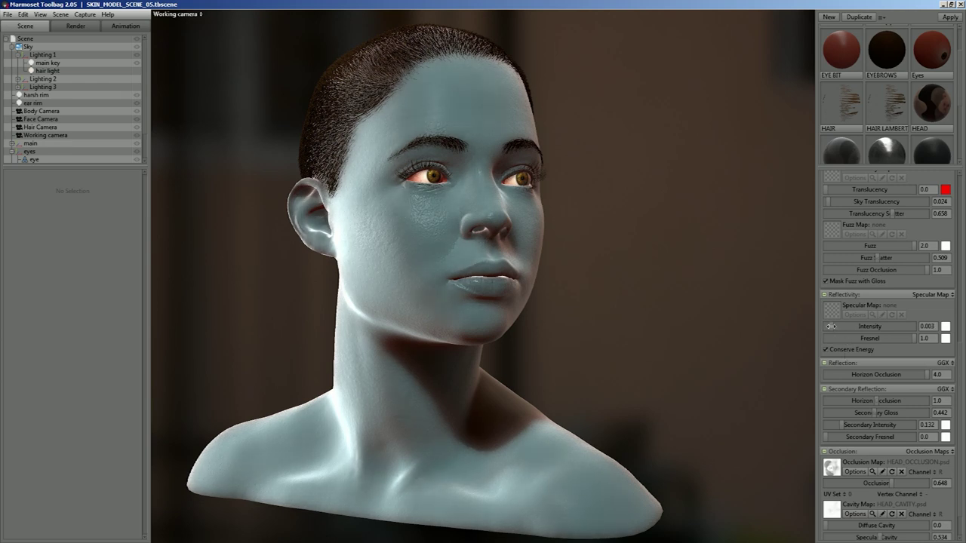
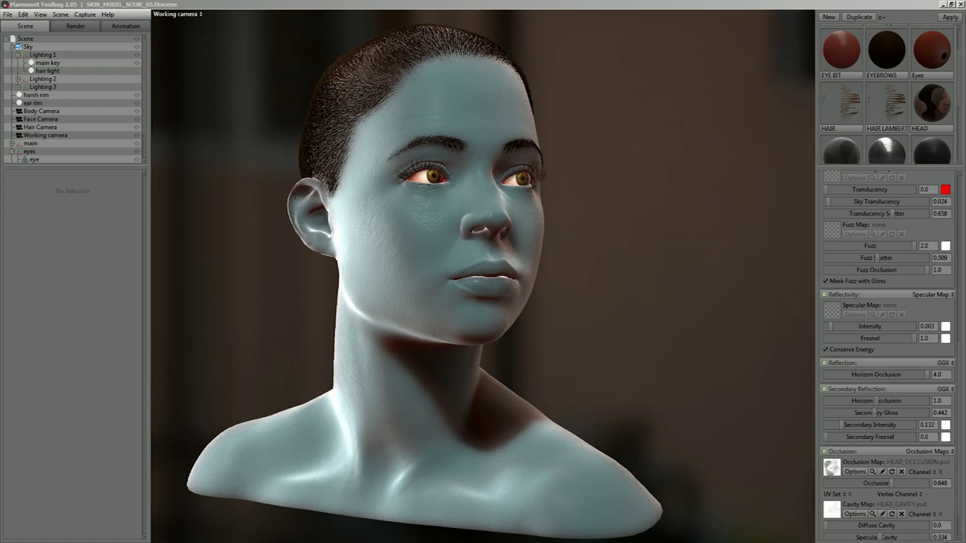
pyautogui.scroll(-3, 483, 272)
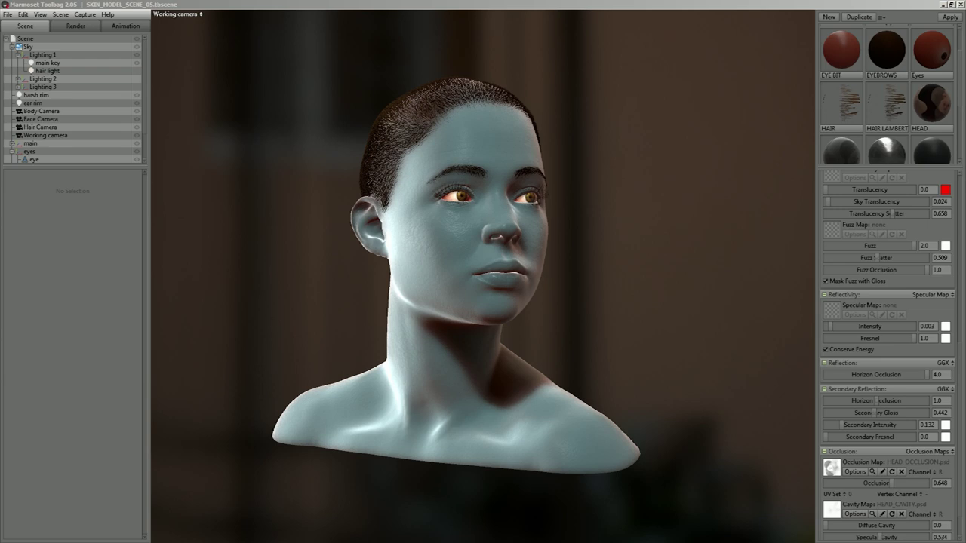
pyautogui.moveTo(961, 401); pyautogui.dragTo(962, 396)
pyautogui.click(946, 335)
pyautogui.click(378, 432)
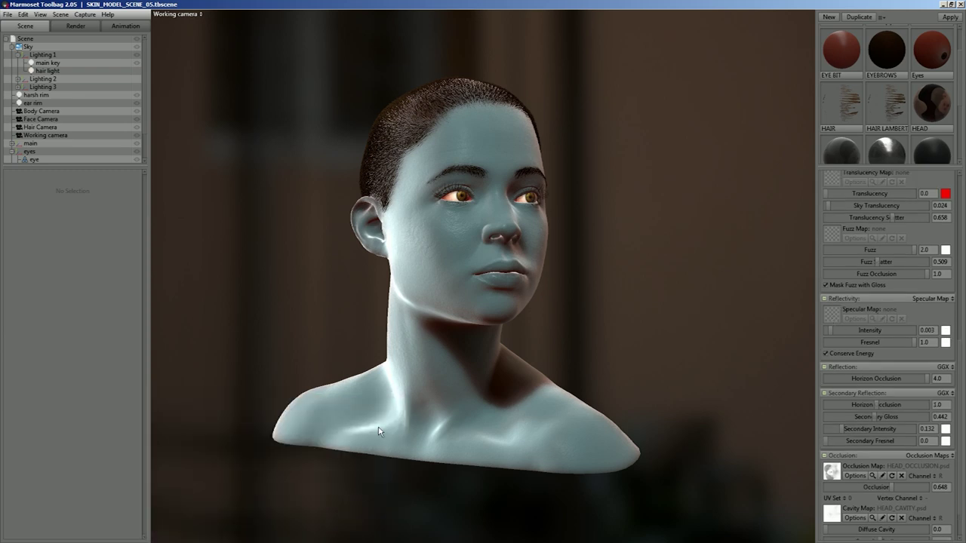
pyautogui.moveTo(962, 383); pyautogui.dragTo(961, 333)
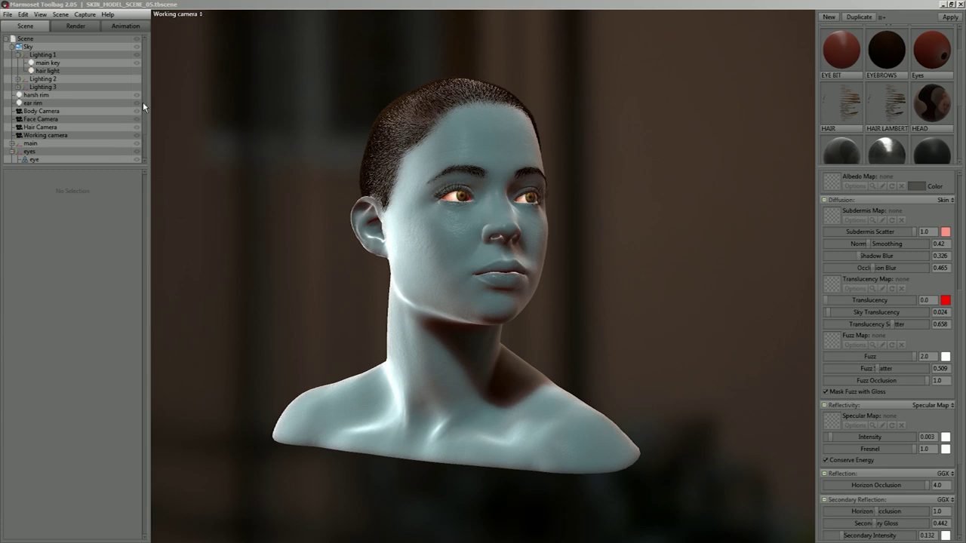
# Hide the main group to isolate the eyeballs, and frame them in a close-up view
pyautogui.moveTo(143, 101); pyautogui.dragTo(141, 143)
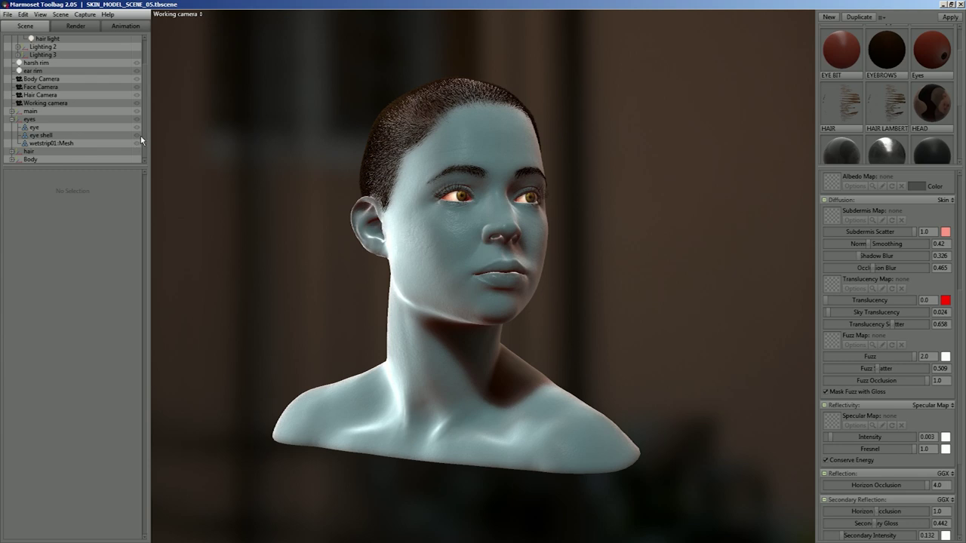
pyautogui.click(137, 112)
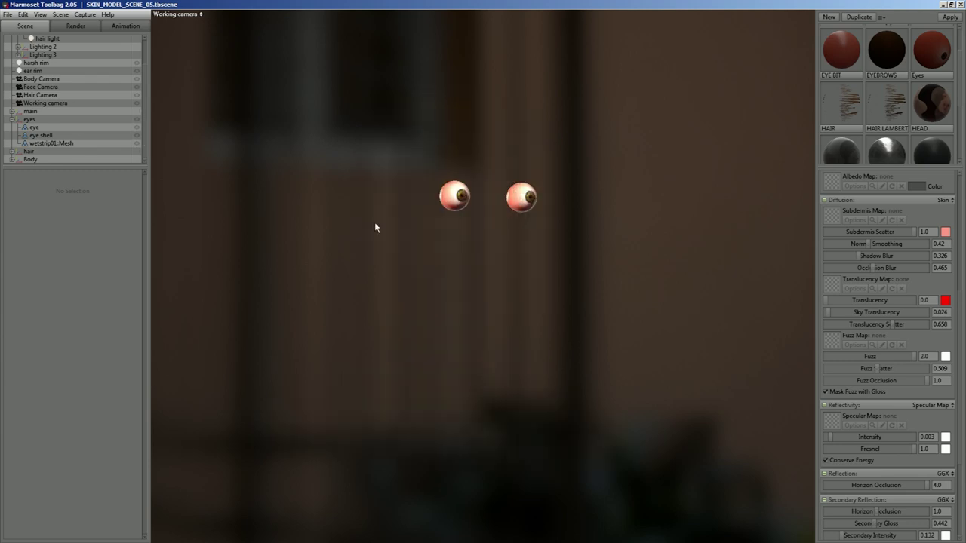
pyautogui.press('f')
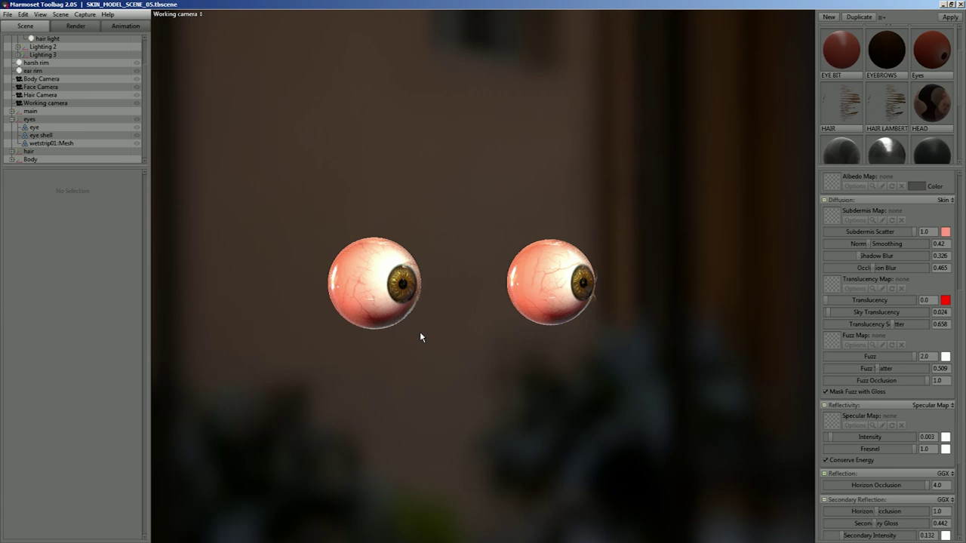
pyautogui.moveTo(420, 337); pyautogui.dragTo(469, 339)
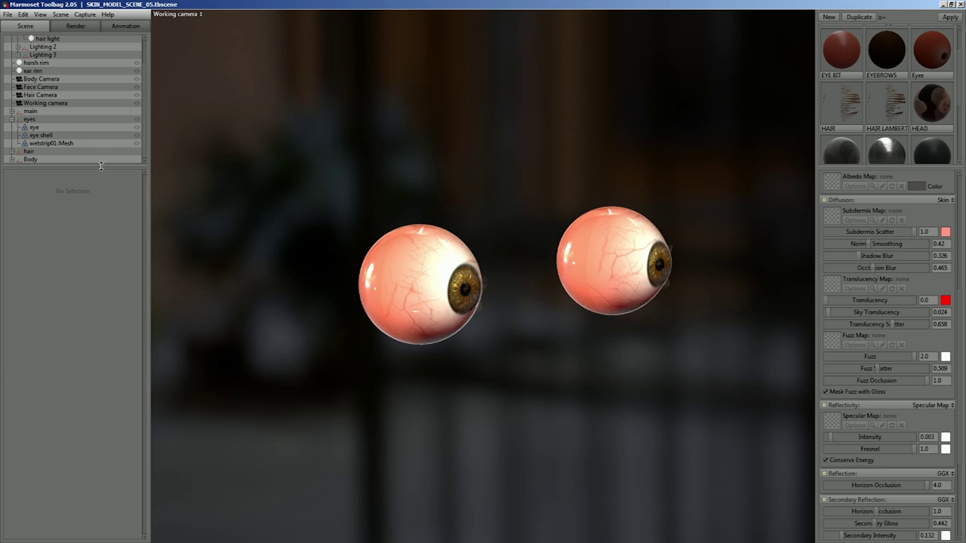
# Enlarge the scene object list, select the eye shell mesh and show the SHELL material's settings
pyautogui.moveTo(100, 165); pyautogui.dragTo(106, 254)
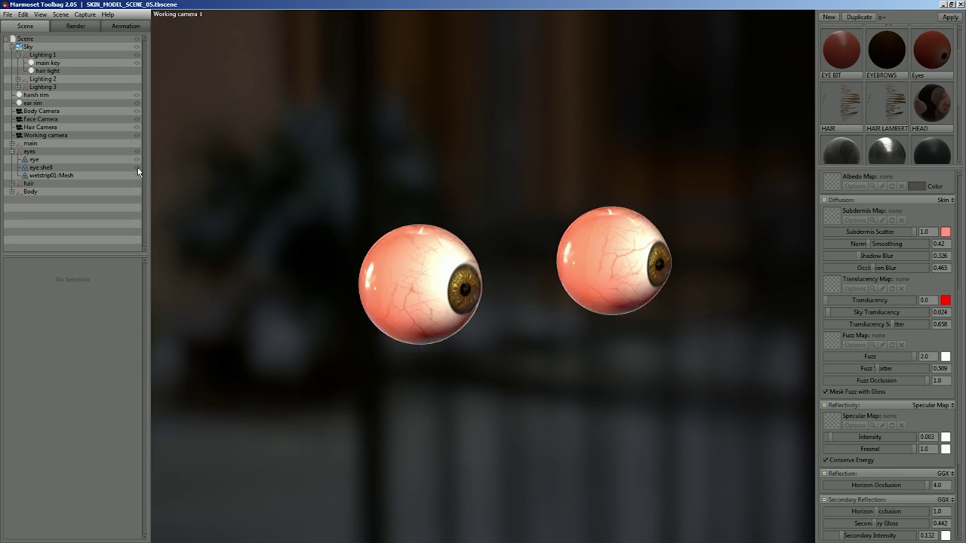
pyautogui.click(38, 167)
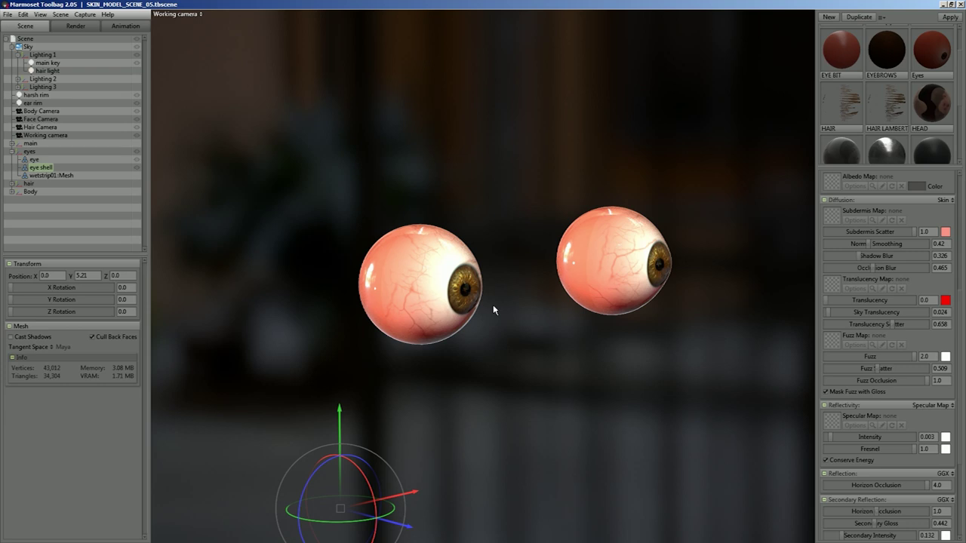
pyautogui.scroll(5, 956, 192)
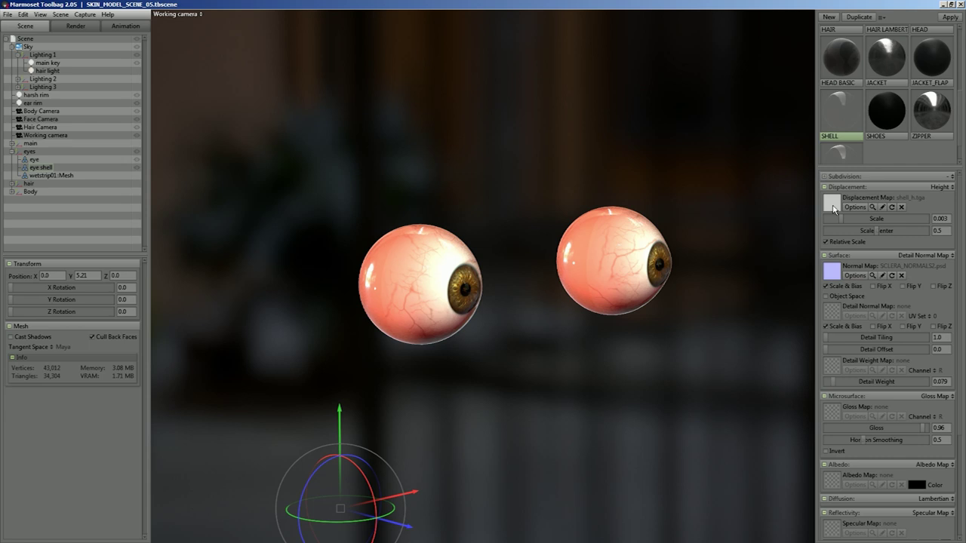
# Check the displacement type of the shell material and set its displacement scale to 0.006
pyautogui.click(940, 186)
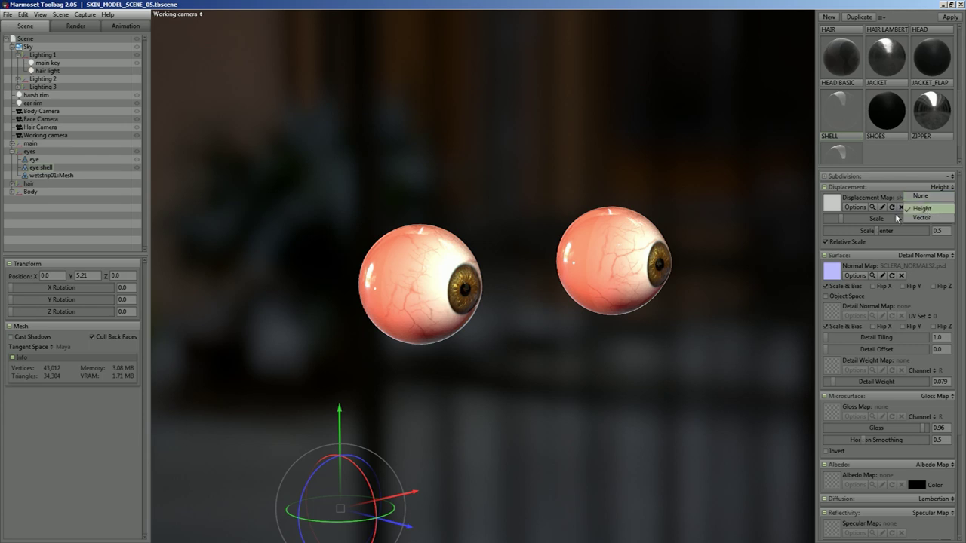
pyautogui.moveTo(848, 219)
pyautogui.mouseDown()
pyautogui.moveTo(912, 218)
pyautogui.moveTo(835, 223)
pyautogui.mouseUp()
pyautogui.scroll(-2, 960, 441)
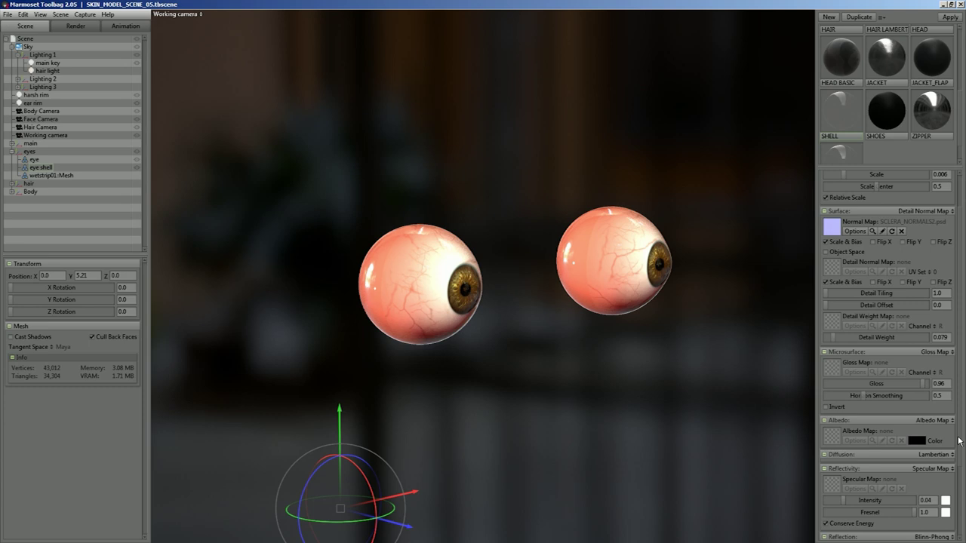
# Set the shell material's transparency to None and examine the opaque shell around the eyes
pyautogui.scroll(-3, 960, 441)
pyautogui.click(955, 498)
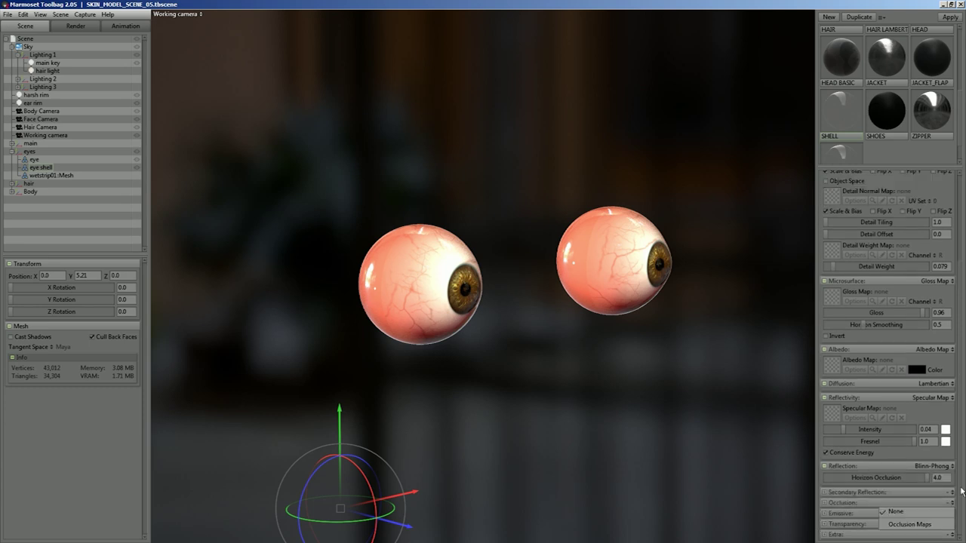
pyautogui.click(962, 441)
pyautogui.click(952, 524)
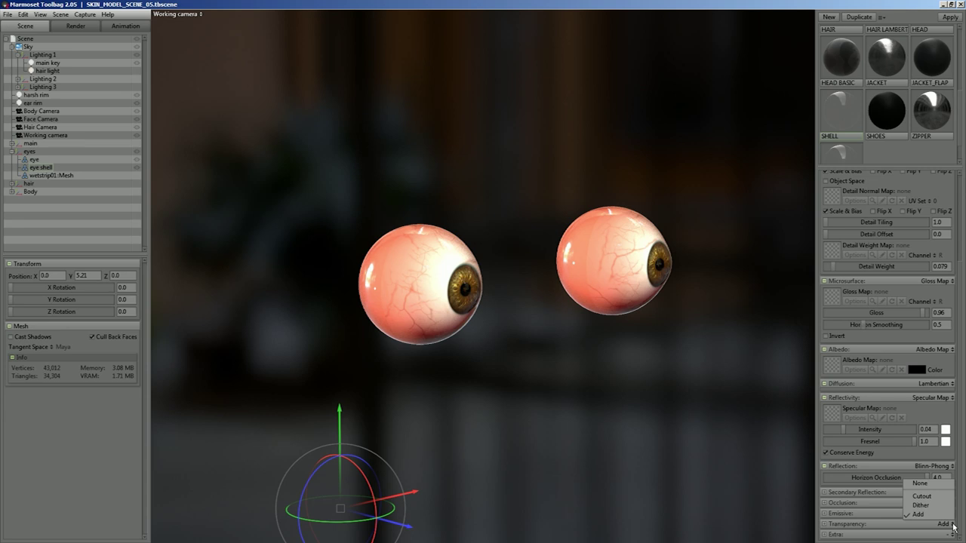
pyautogui.click(922, 484)
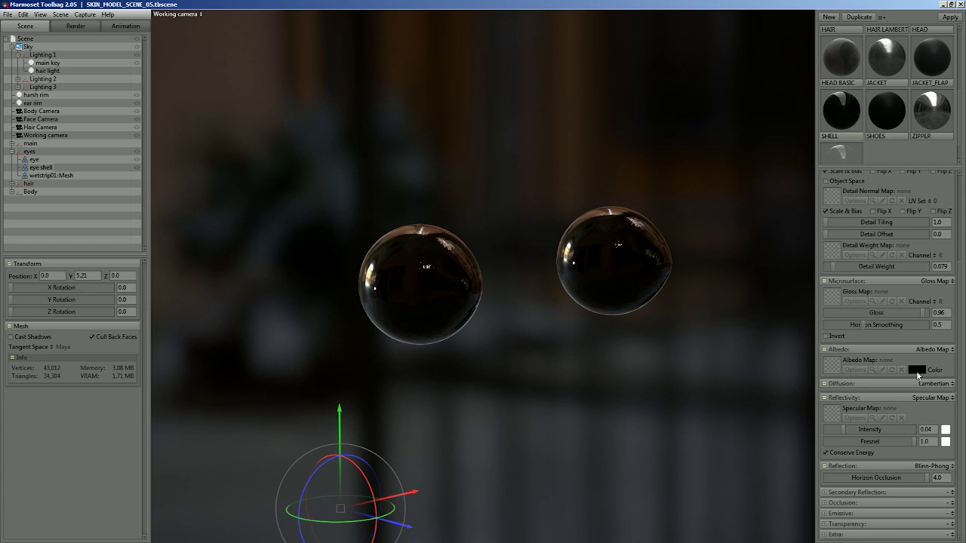
pyautogui.moveTo(558, 332); pyautogui.dragTo(511, 400)
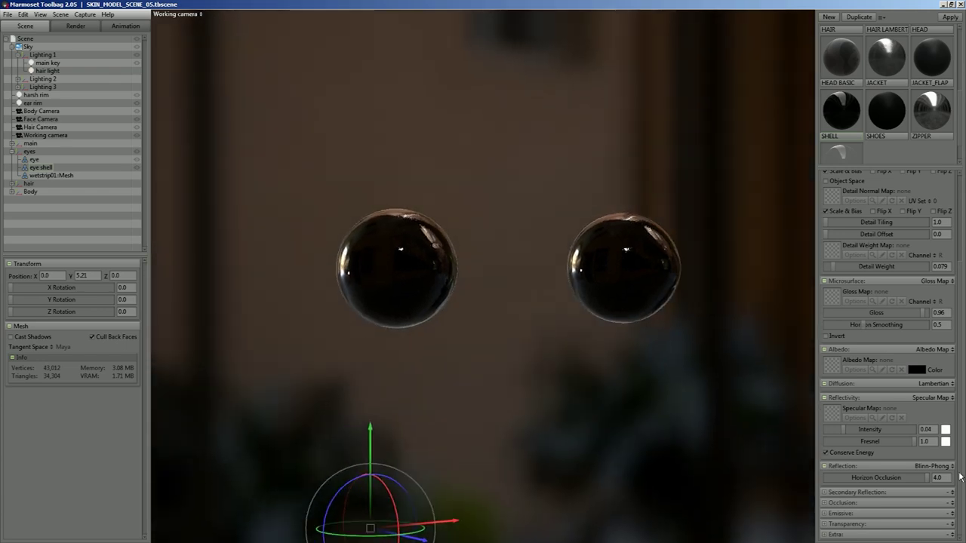
# Restore the shell material's transparency mode to Add and view the eyes through it
pyautogui.click(952, 525)
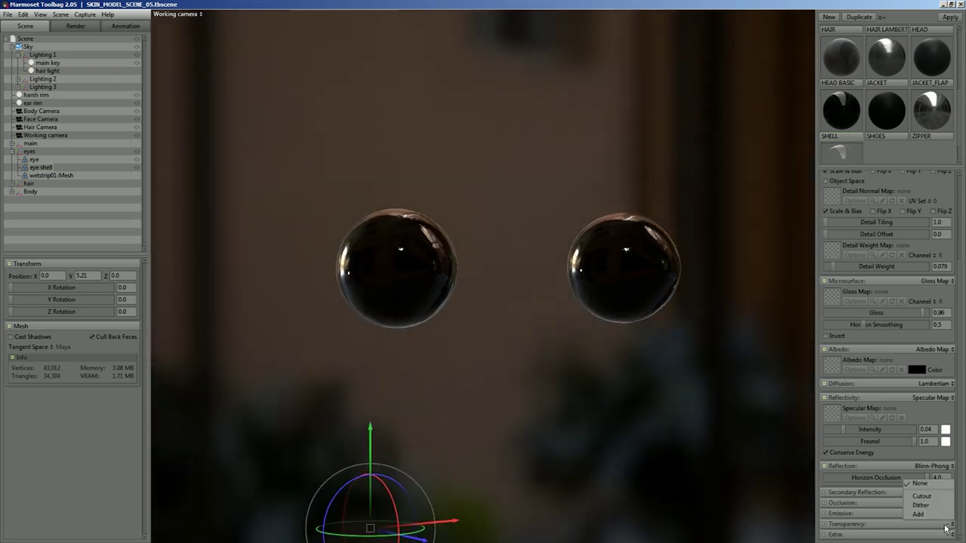
pyautogui.click(919, 515)
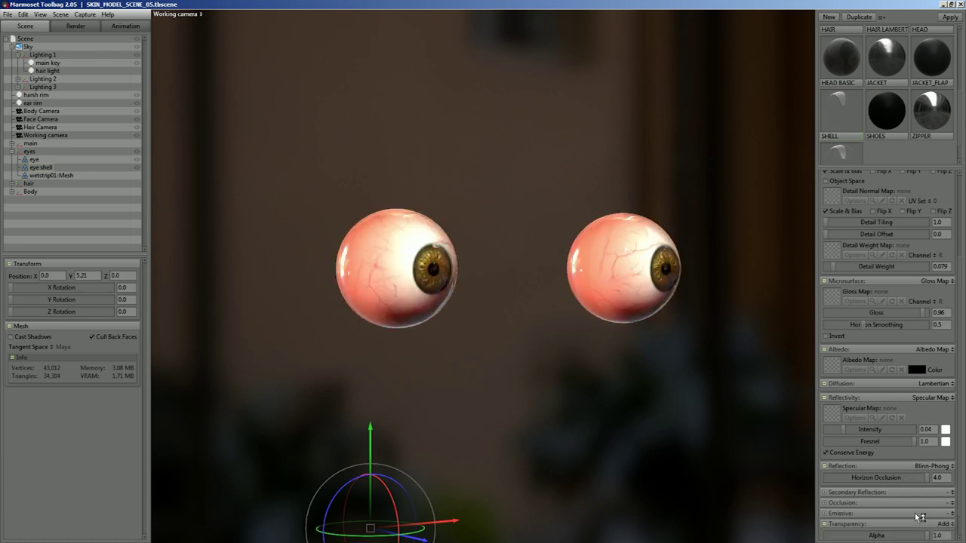
pyautogui.moveTo(508, 396); pyautogui.dragTo(537, 409)
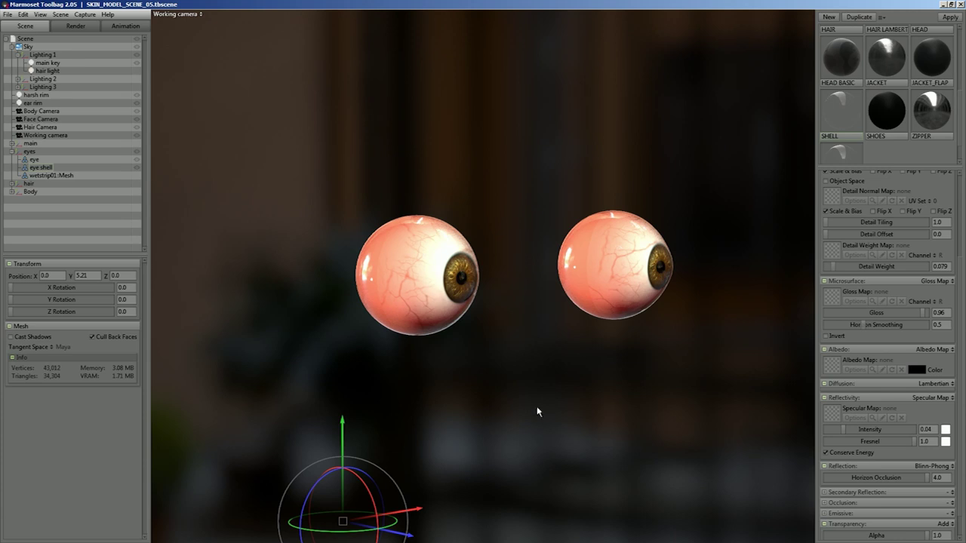
# Review the shell material's settings, hide the eye shell mesh and examine the bare eyeballs from the side
pyautogui.scroll(-1, 953, 502)
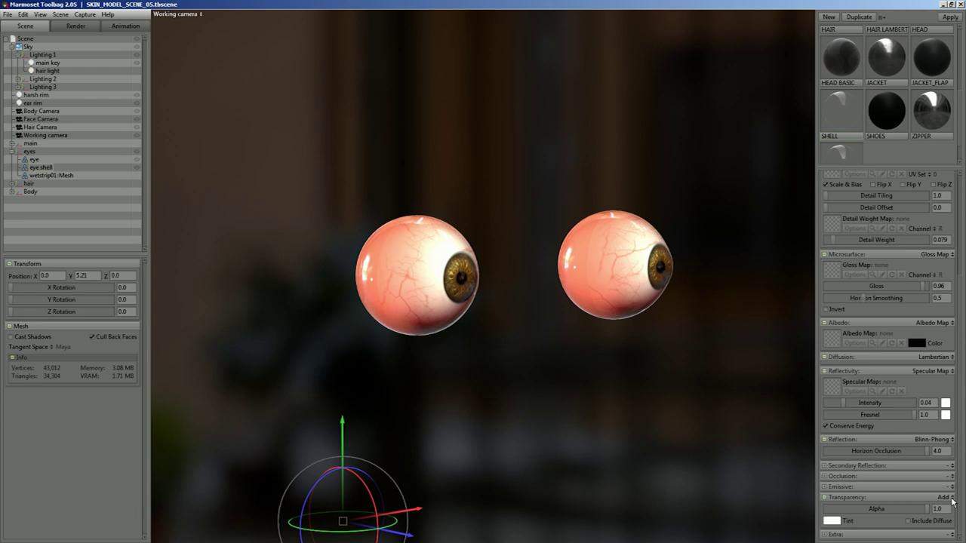
pyautogui.scroll(3, 953, 501)
pyautogui.scroll(1, 564, 286)
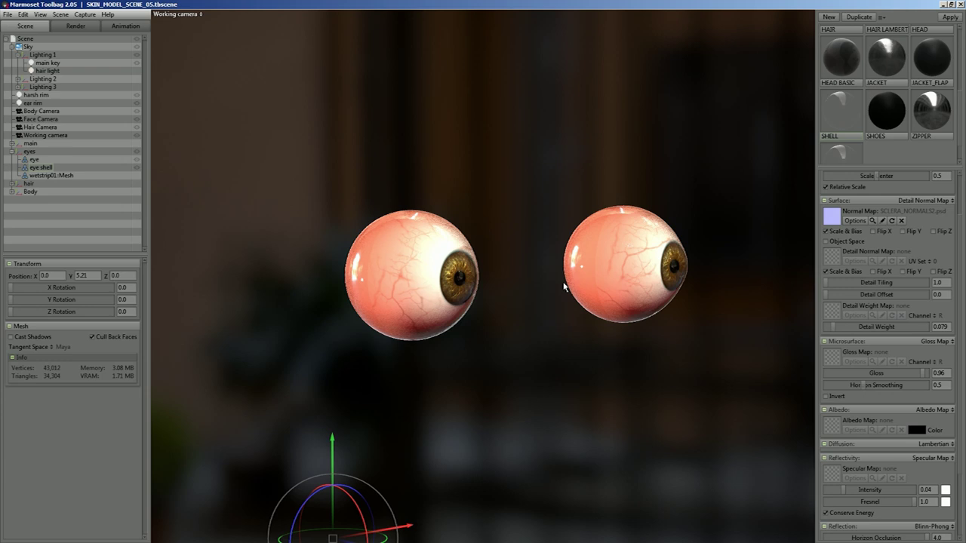
pyautogui.moveTo(564, 286); pyautogui.dragTo(955, 464, button='right')
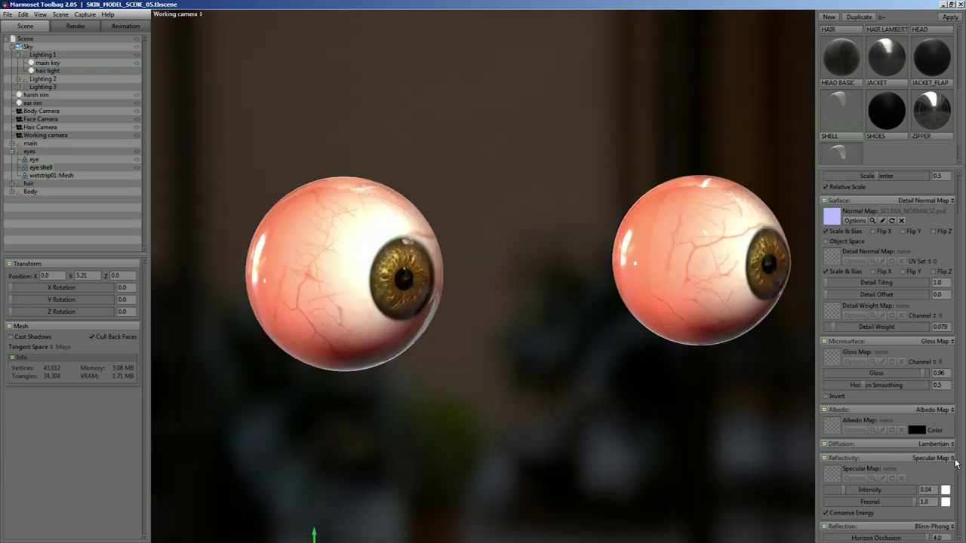
pyautogui.scroll(-5, 955, 463)
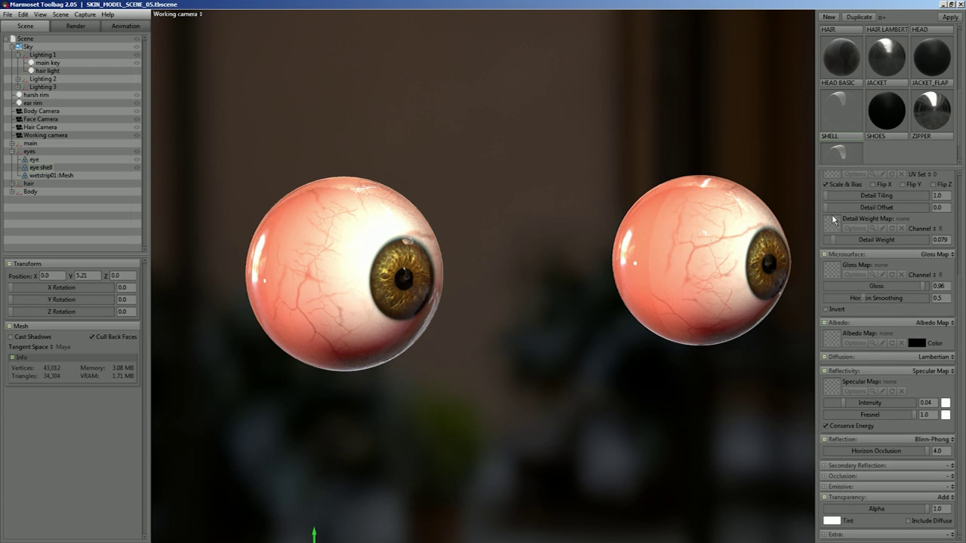
pyautogui.click(138, 167)
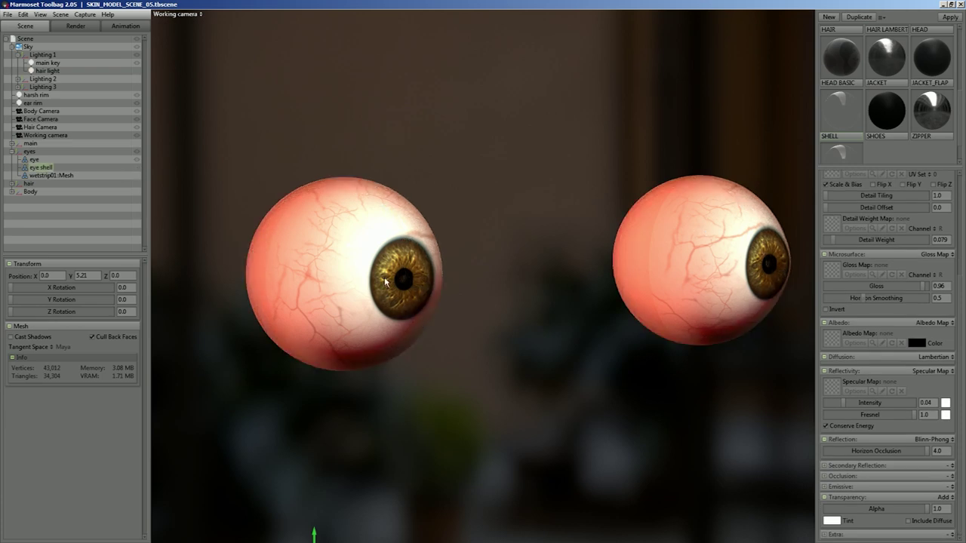
pyautogui.moveTo(438, 324); pyautogui.dragTo(505, 335)
pyautogui.moveTo(588, 352); pyautogui.dragTo(561, 349)
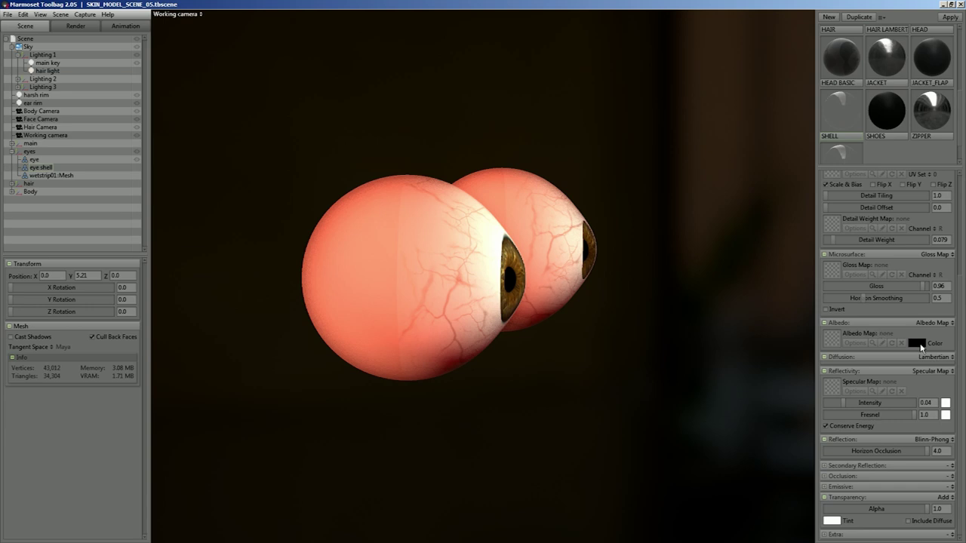
# Open the Eyes material and preview its SCLERA_H height map
pyautogui.moveTo(962, 363); pyautogui.dragTo(963, 244)
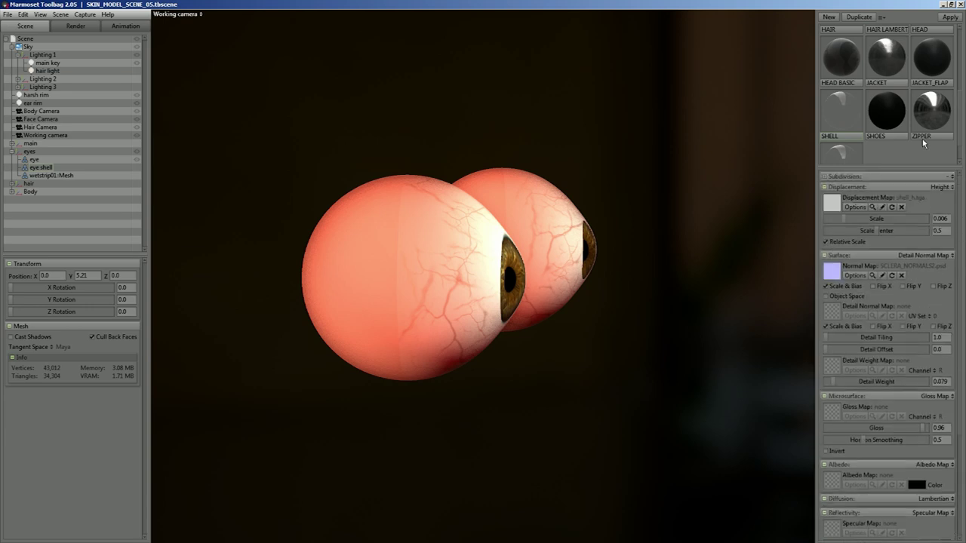
pyautogui.moveTo(962, 134); pyautogui.dragTo(961, 91)
pyautogui.click(943, 76)
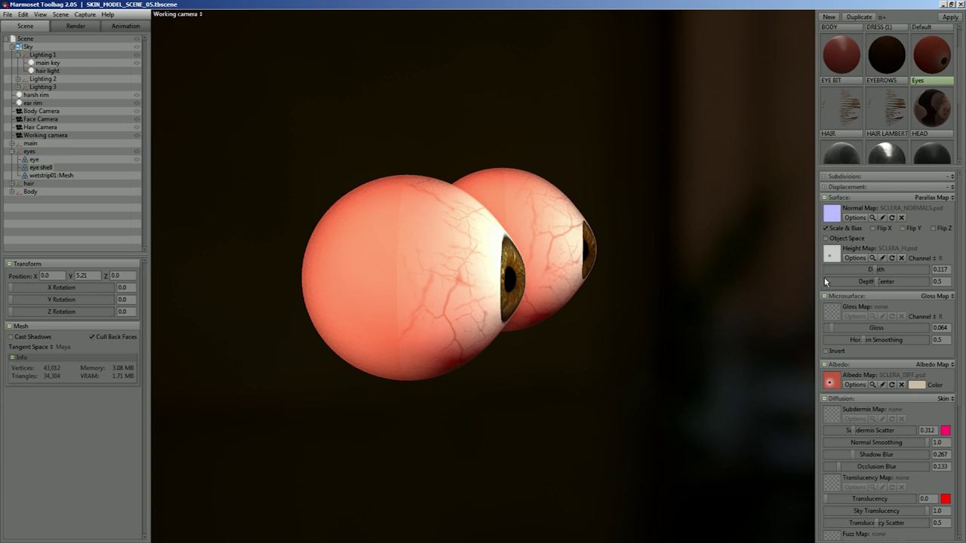
pyautogui.click(870, 257)
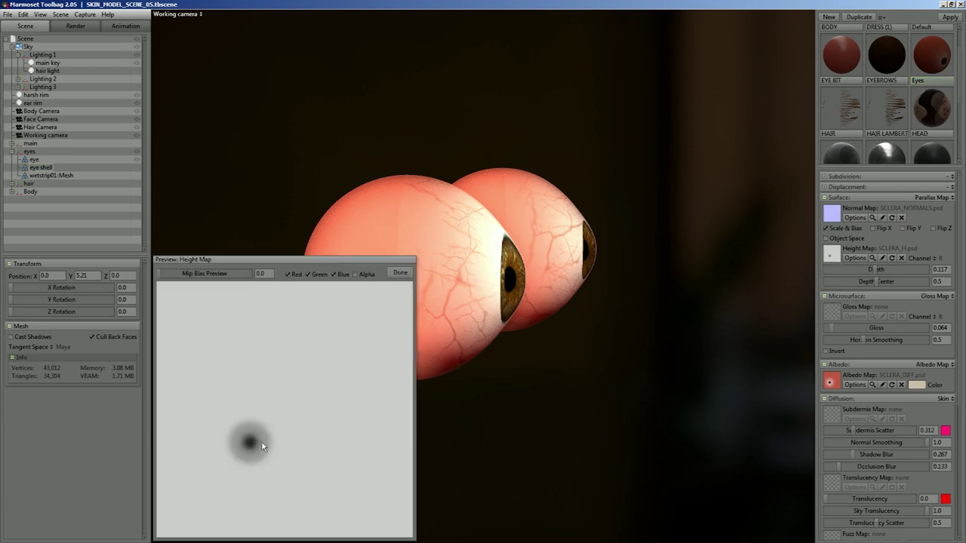
pyautogui.click(403, 273)
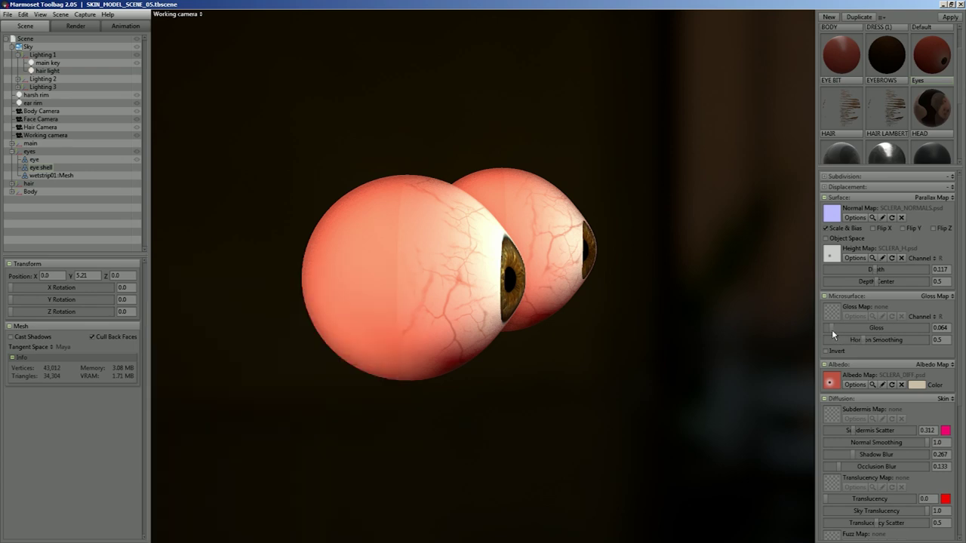
# Set the Eyes material's parallax depth to 0.112 and check the irises from several angles
pyautogui.moveTo(875, 268)
pyautogui.mouseDown()
pyautogui.moveTo(828, 269)
pyautogui.moveTo(875, 270)
pyautogui.moveTo(867, 267)
pyautogui.mouseUp()
pyautogui.moveTo(519, 330)
pyautogui.mouseDown()
pyautogui.moveTo(543, 355)
pyautogui.moveTo(460, 341)
pyautogui.moveTo(500, 334)
pyautogui.moveTo(415, 336)
pyautogui.moveTo(461, 339)
pyautogui.moveTo(391, 261)
pyautogui.moveTo(392, 214)
pyautogui.moveTo(418, 280)
pyautogui.moveTo(509, 326)
pyautogui.mouseUp()
pyautogui.moveTo(589, 386); pyautogui.dragTo(459, 344)
pyautogui.click(476, 353)
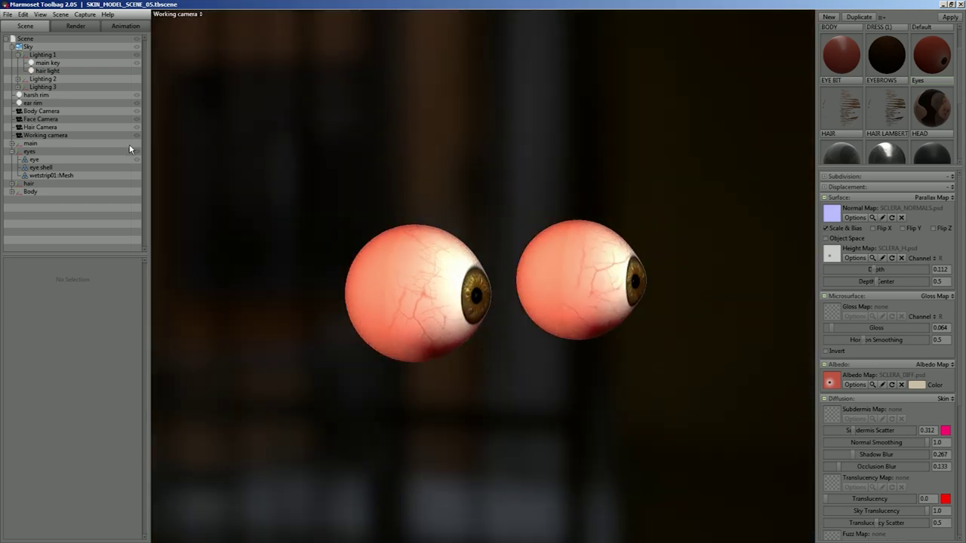
# Show the eye shell and wet strip meshes and inspect their geometry with a temporary wireframe overlay
pyautogui.click(136, 168)
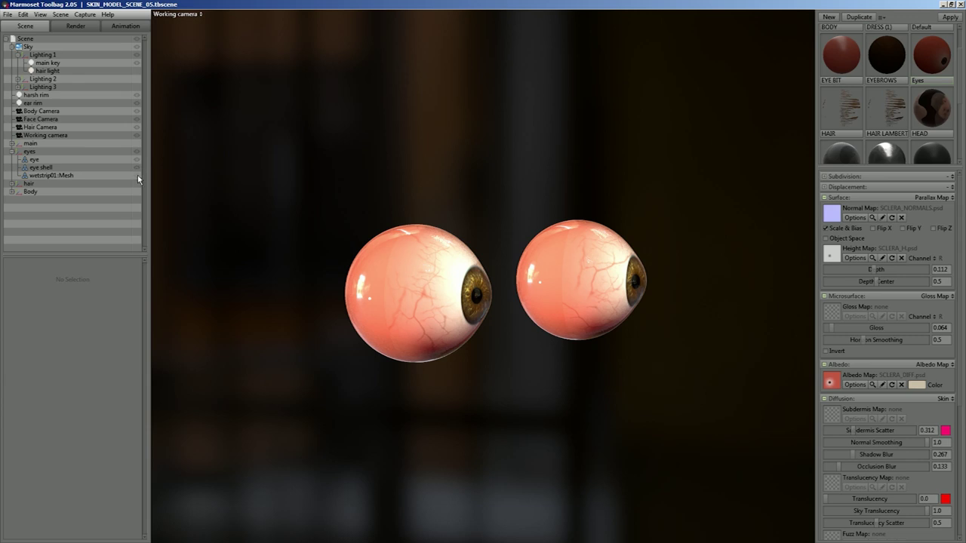
pyautogui.click(86, 27)
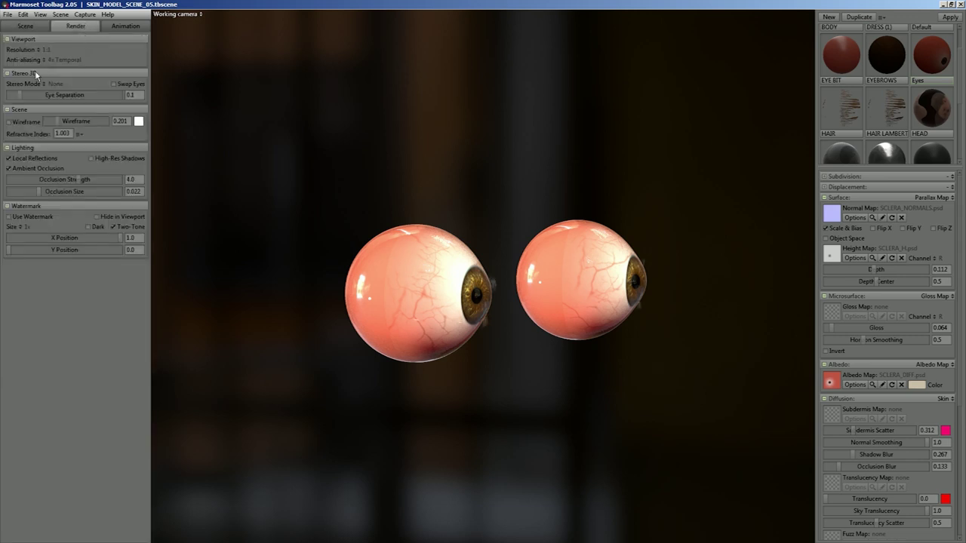
pyautogui.click(8, 122)
pyautogui.moveTo(511, 367); pyautogui.dragTo(518, 376)
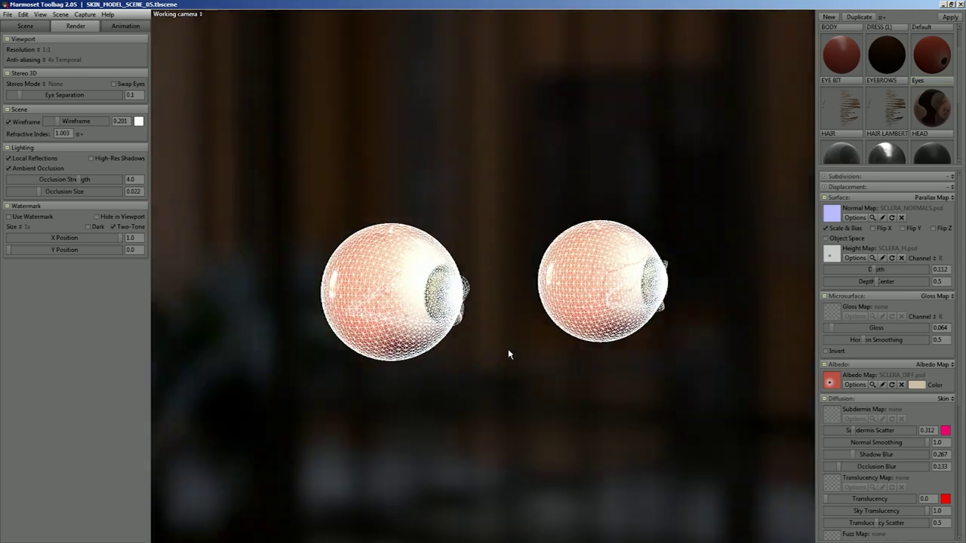
pyautogui.scroll(2, 519, 376)
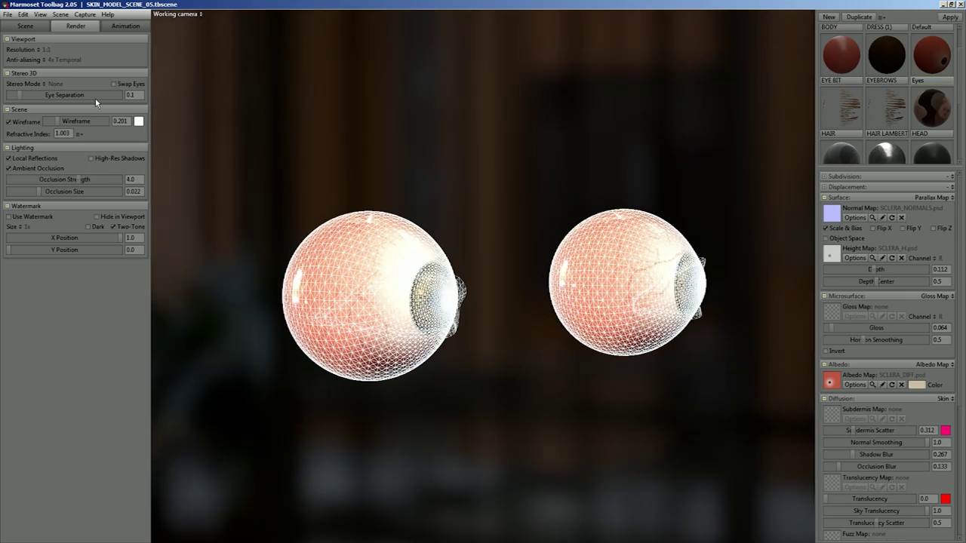
pyautogui.click(9, 122)
pyautogui.click(463, 298)
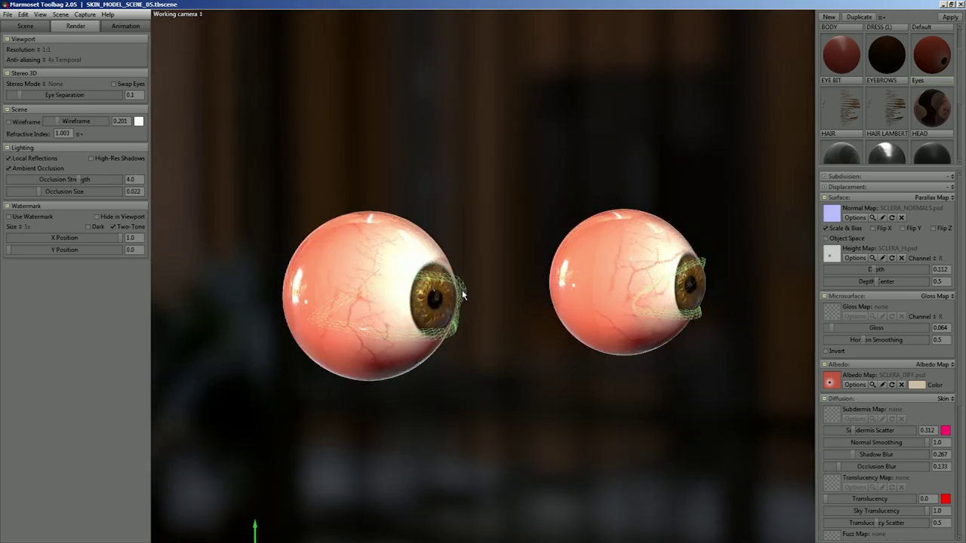
# Hide the main key, harsh rim and ear rim lights and rotate the sky to examine the face
pyautogui.click(27, 26)
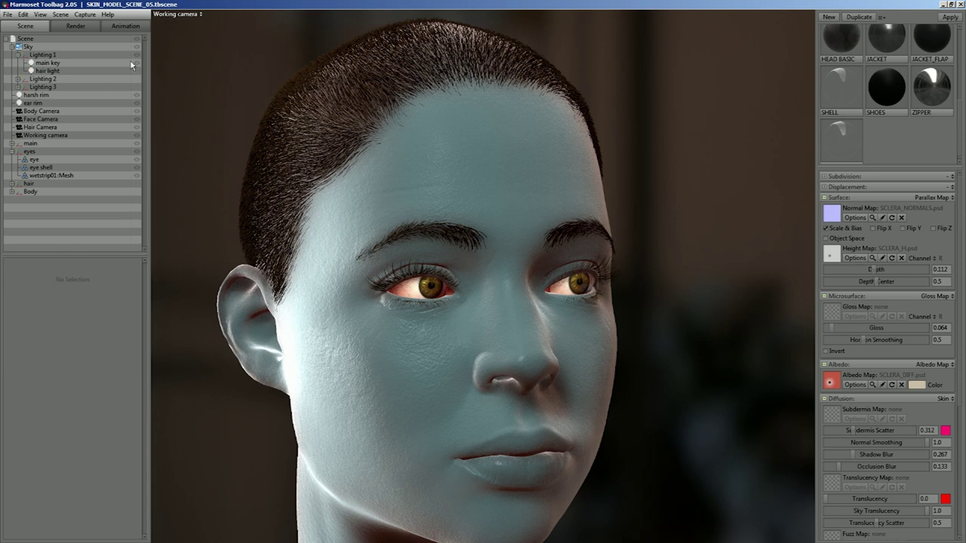
pyautogui.click(137, 65)
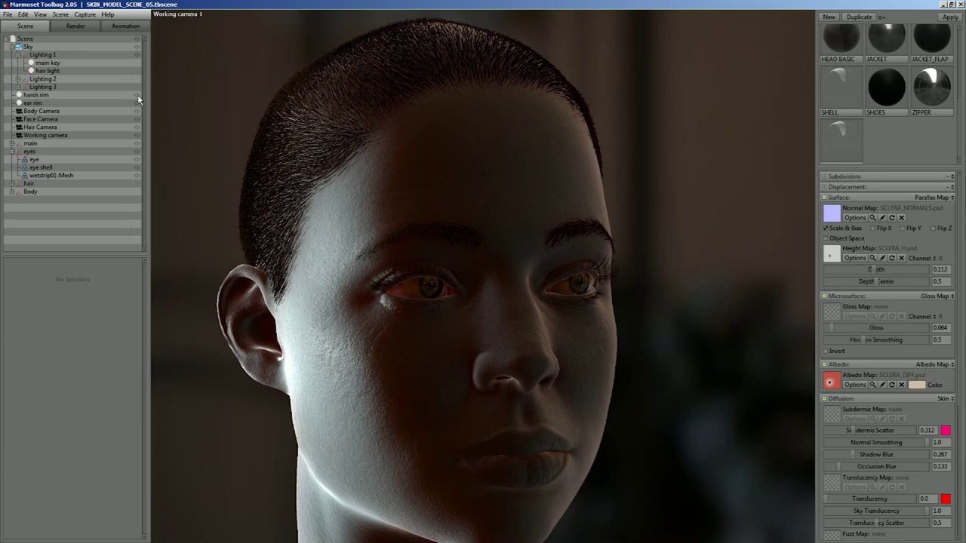
pyautogui.click(137, 94)
pyautogui.click(139, 103)
pyautogui.moveTo(485, 355)
pyautogui.keyDown('shift'); pyautogui.mouseDown()
pyautogui.moveTo(334, 360)
pyautogui.moveTo(429, 367)
pyautogui.moveTo(312, 359)
pyautogui.moveTo(352, 362)
pyautogui.mouseUp(); pyautogui.keyUp('shift')
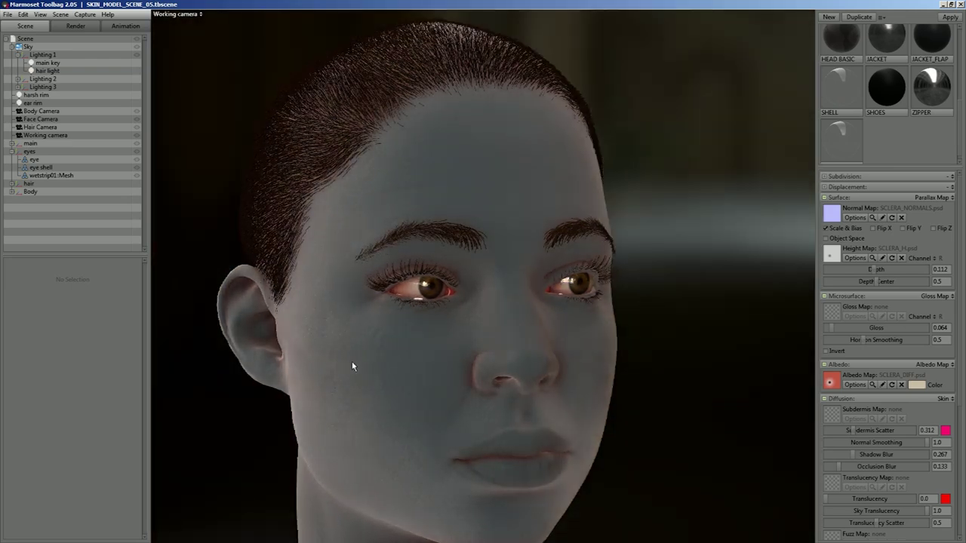
pyautogui.moveTo(424, 298); pyautogui.dragTo(472, 328)
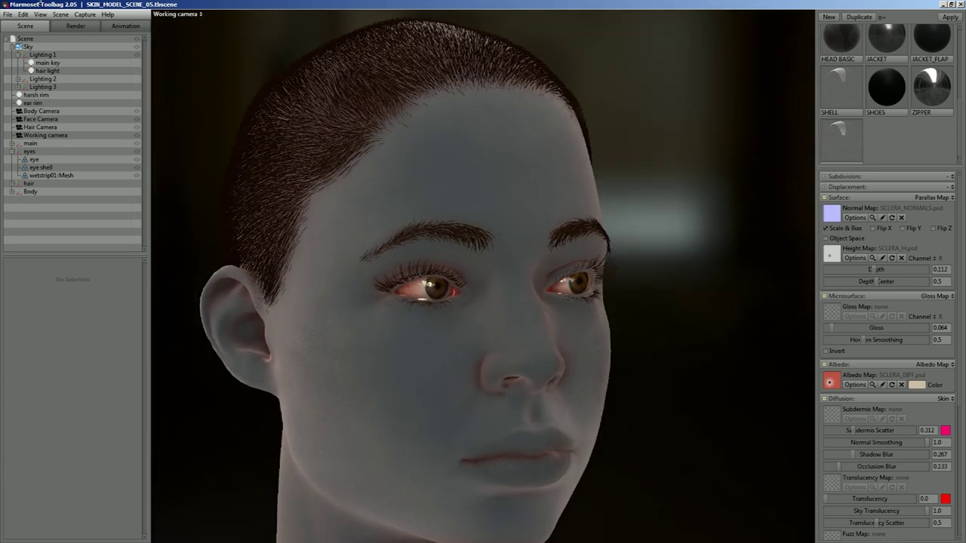
# Turn the scene's rim, main key and hair lights back on and view the head
pyautogui.click(136, 95)
pyautogui.click(135, 70)
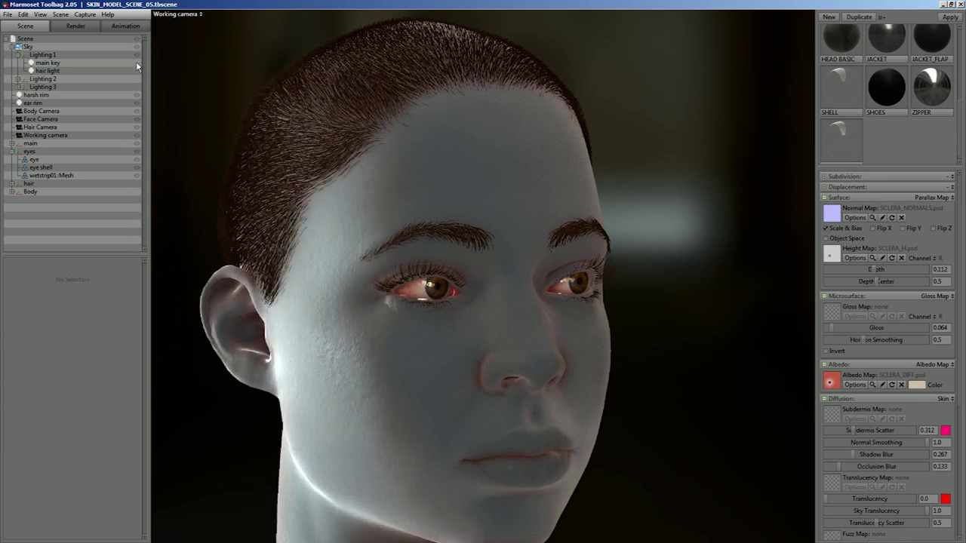
pyautogui.moveTo(377, 366); pyautogui.dragTo(395, 372)
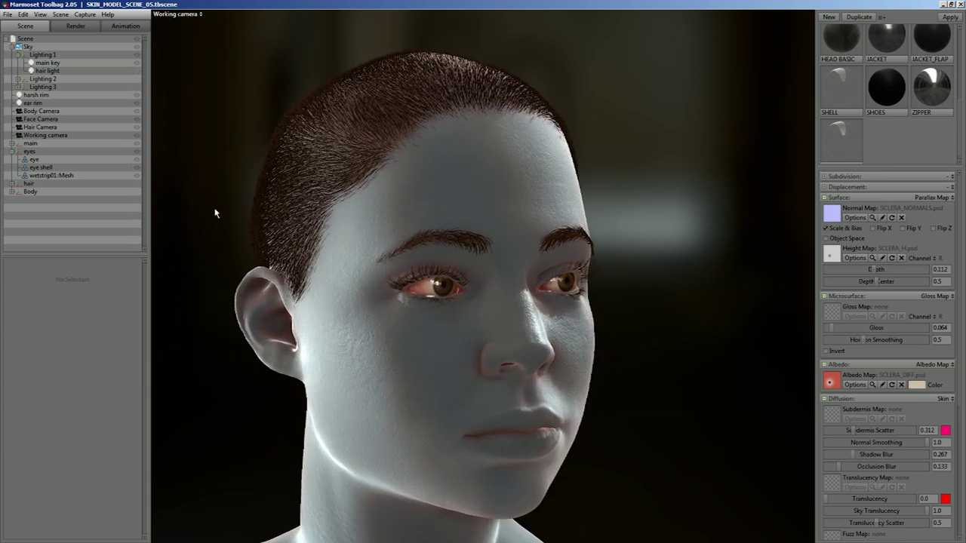
# Apply the HEAD material to the head mesh and rotate the sky lighting to inspect the face and eyes up close
pyautogui.moveTo(962, 124)
pyautogui.mouseDown()
pyautogui.moveTo(961, 76)
pyautogui.moveTo(704, 222)
pyautogui.moveTo(381, 365)
pyautogui.mouseUp()
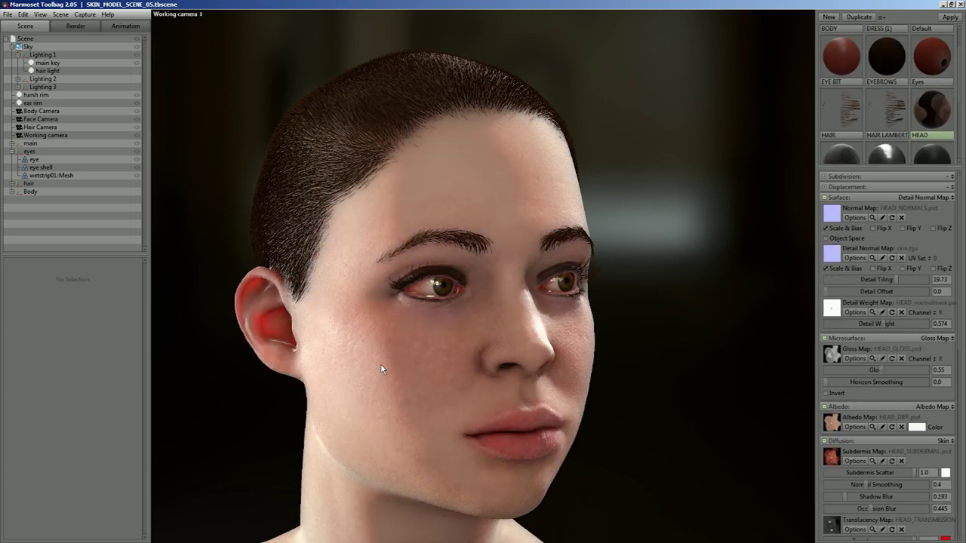
pyautogui.moveTo(513, 474)
pyautogui.keyDown('shift'); pyautogui.mouseDown()
pyautogui.moveTo(604, 457)
pyautogui.moveTo(491, 463)
pyautogui.moveTo(536, 454)
pyautogui.mouseUp(); pyautogui.keyUp('shift')
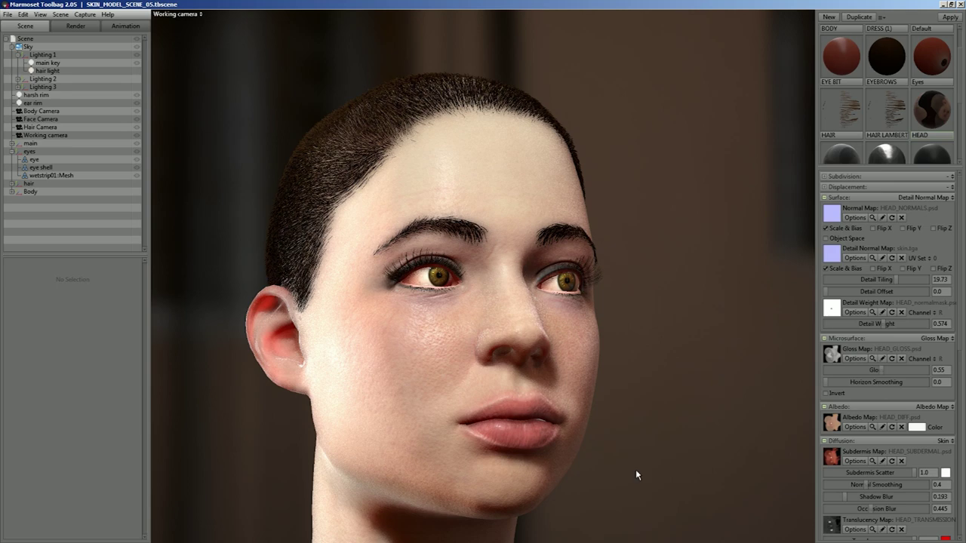
pyautogui.moveTo(637, 474); pyautogui.dragTo(549, 404)
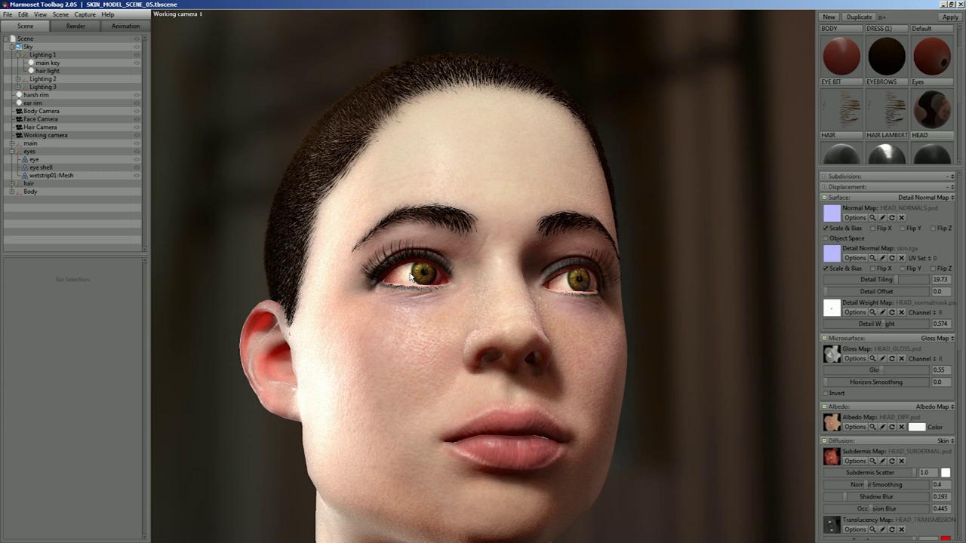
pyautogui.scroll(3, 423, 316)
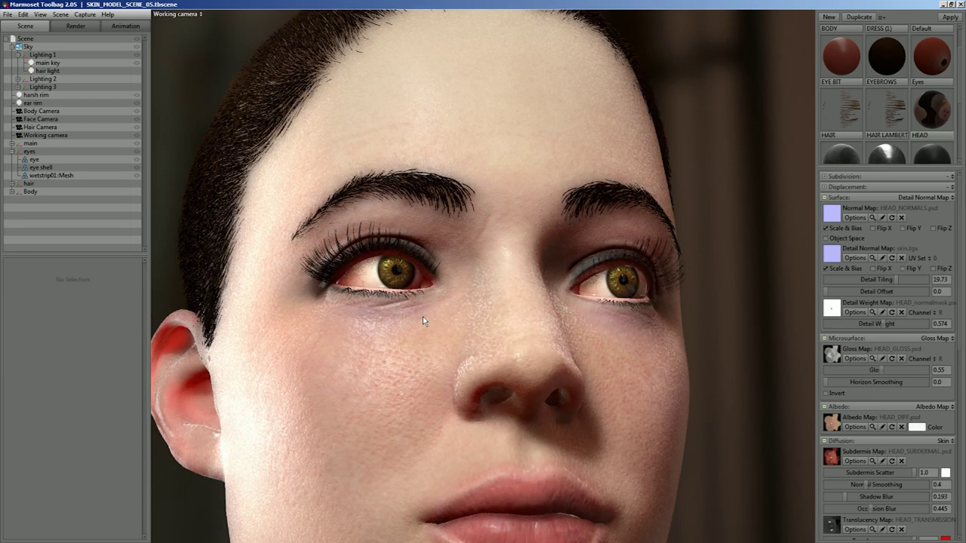
# Rotate the sky lighting around the character and inspect the face, eyes and head from close up and further away
pyautogui.scroll(3, 422, 317)
pyautogui.moveTo(389, 302)
pyautogui.keyDown('shift'); pyautogui.mouseDown()
pyautogui.moveTo(352, 302)
pyautogui.moveTo(477, 314)
pyautogui.moveTo(391, 310)
pyautogui.moveTo(416, 312)
pyautogui.mouseUp(); pyautogui.keyUp('shift')
pyautogui.moveTo(369, 275)
pyautogui.keyDown('shift'); pyautogui.mouseDown()
pyautogui.moveTo(410, 303)
pyautogui.moveTo(388, 319)
pyautogui.mouseUp(); pyautogui.keyUp('shift')
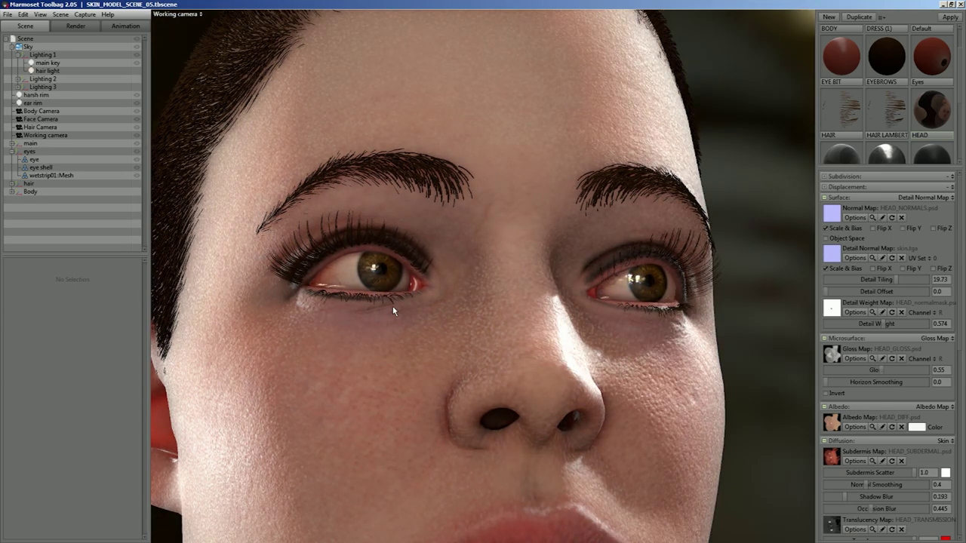
pyautogui.scroll(-6, 392, 319)
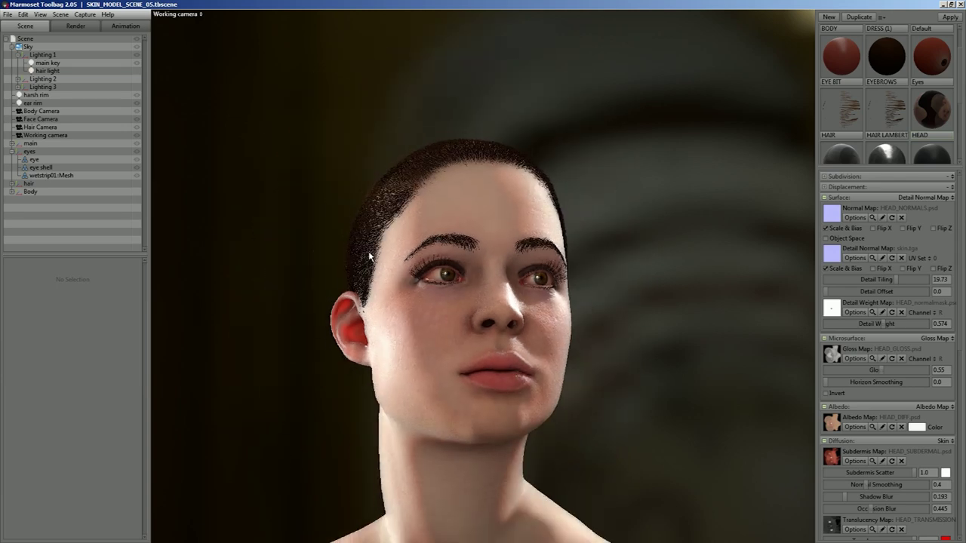
pyautogui.click(422, 334)
pyautogui.moveTo(422, 333)
pyautogui.keyDown('shift'); pyautogui.mouseDown()
pyautogui.moveTo(307, 344)
pyautogui.moveTo(295, 367)
pyautogui.mouseUp(); pyautogui.keyUp('shift')
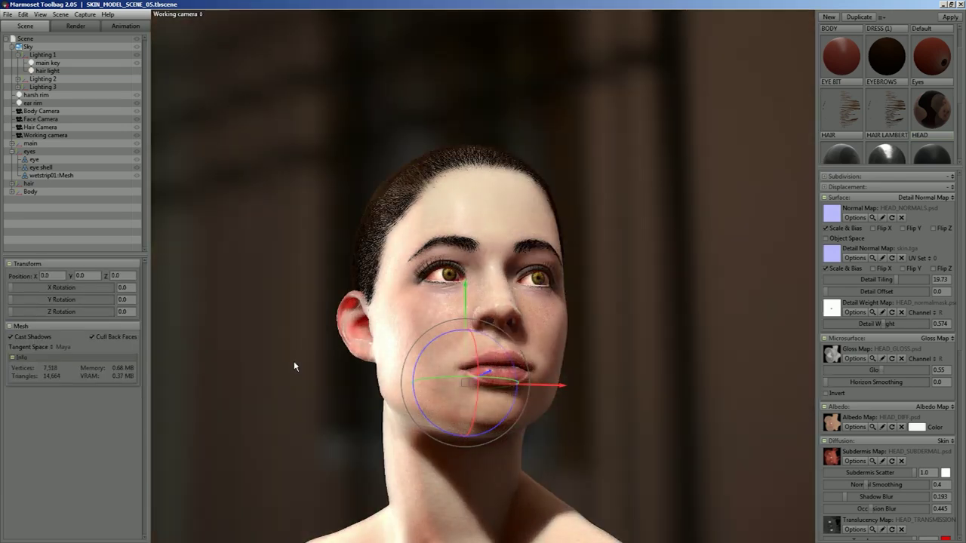
pyautogui.keyDown('shift'); pyautogui.moveTo(338, 401); pyautogui.dragTo(330, 433); pyautogui.keyUp('shift')
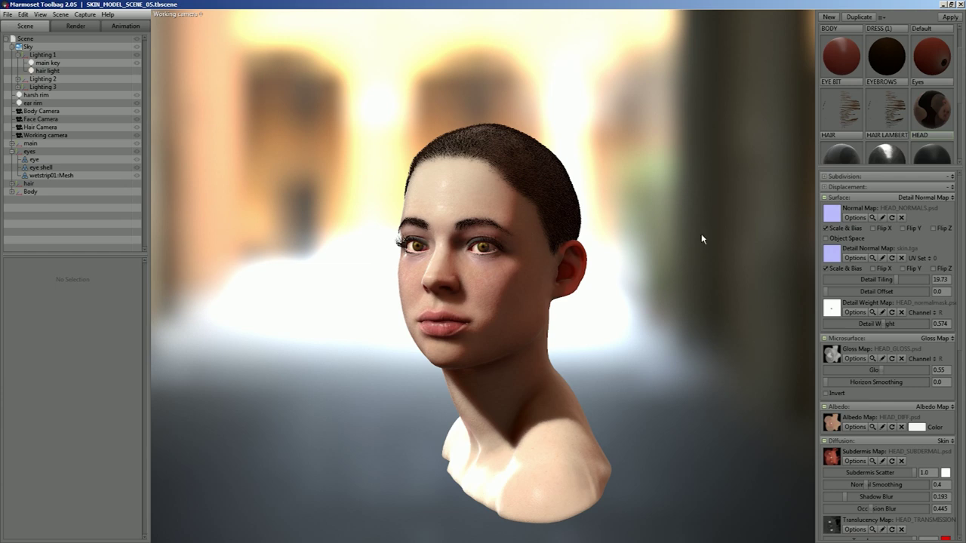
# Show the hair group and apply the HAIR LAMBERT material to the hair mesh
pyautogui.click(137, 185)
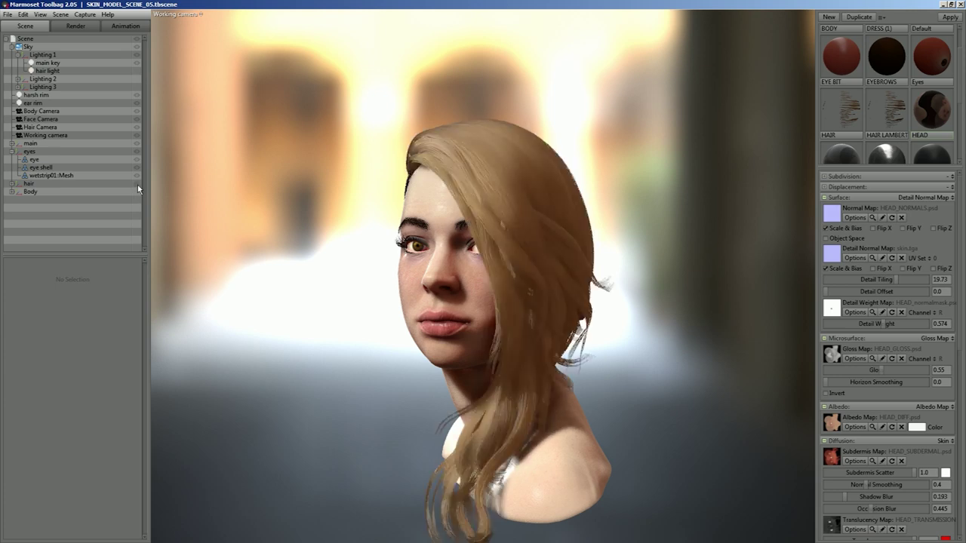
pyautogui.moveTo(283, 274); pyautogui.dragTo(843, 154)
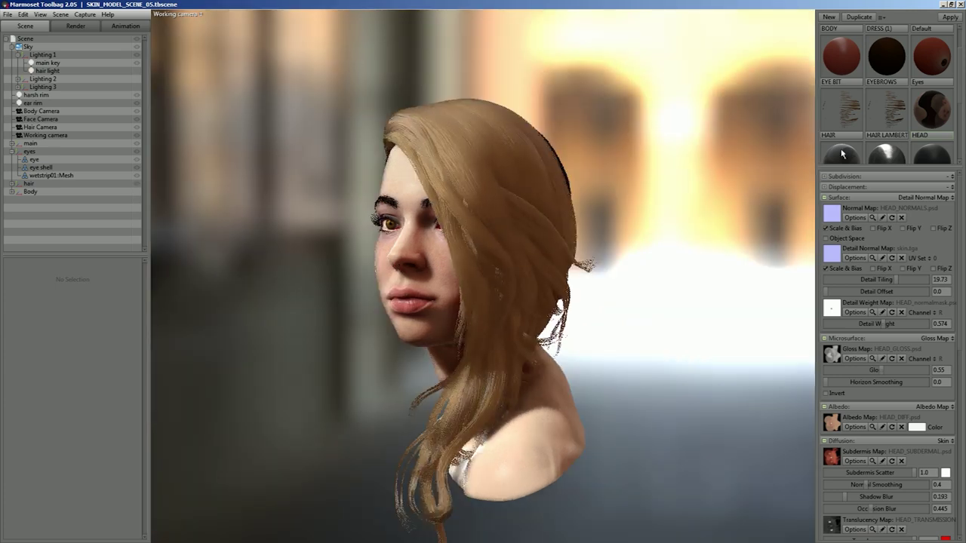
pyautogui.moveTo(887, 110); pyautogui.dragTo(512, 261)
pyautogui.moveTo(512, 266); pyautogui.dragTo(517, 270)
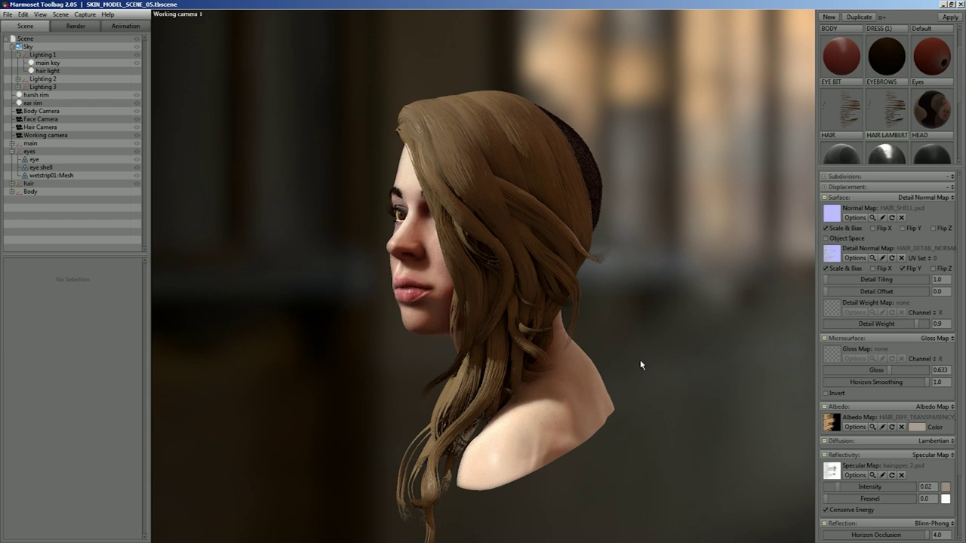
# Examine the Lambert-shaded hair from the side and back, checking its strands and shading at several distances
pyautogui.moveTo(586, 395); pyautogui.dragTo(582, 383, button='middle')
pyautogui.moveTo(431, 362); pyautogui.dragTo(393, 391)
pyautogui.moveTo(560, 273); pyautogui.dragTo(552, 330, button='middle')
pyautogui.moveTo(552, 330); pyautogui.dragTo(505, 287, button='right')
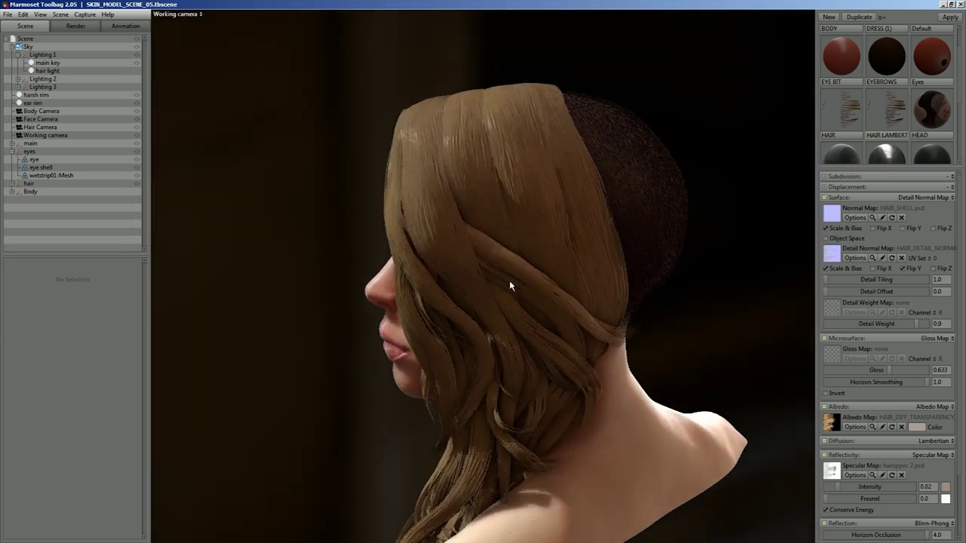
pyautogui.moveTo(465, 305); pyautogui.dragTo(492, 317)
pyautogui.moveTo(491, 317); pyautogui.dragTo(501, 272, button='middle')
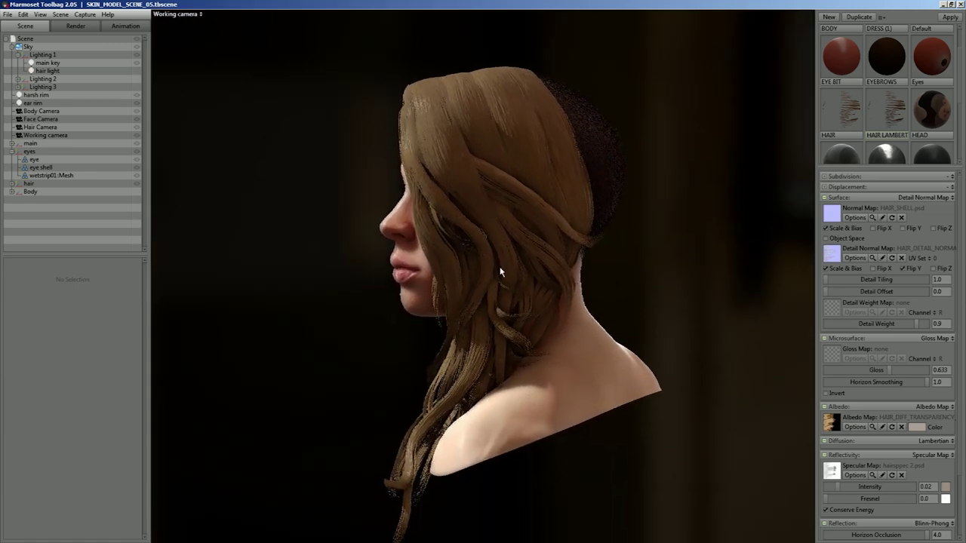
pyautogui.moveTo(464, 301)
pyautogui.mouseDown()
pyautogui.moveTo(535, 303)
pyautogui.moveTo(451, 302)
pyautogui.moveTo(468, 311)
pyautogui.mouseUp()
pyautogui.moveTo(599, 259); pyautogui.dragTo(538, 289)
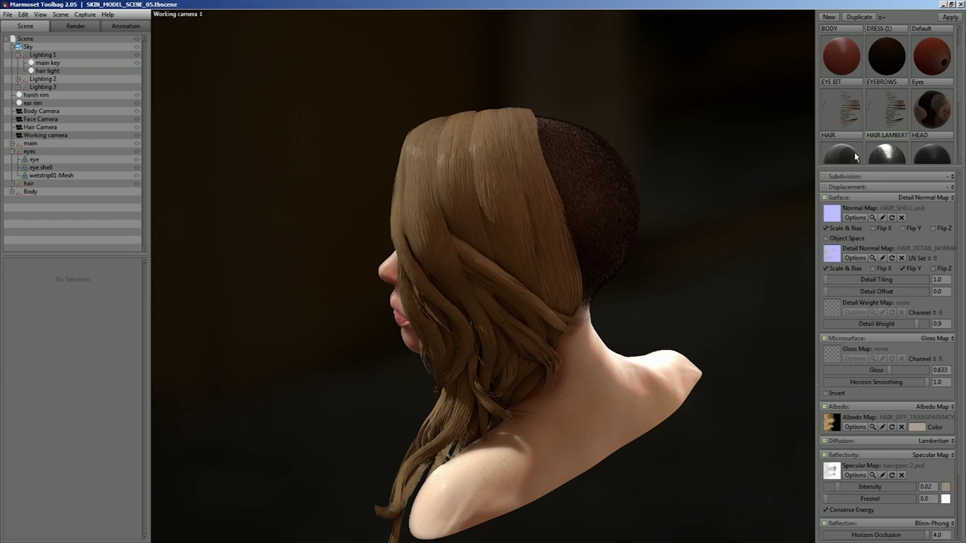
# Apply the HAIR material to the hair mesh and look through the shading models available for its Reflection
pyautogui.moveTo(844, 114); pyautogui.dragTo(527, 216)
pyautogui.moveTo(962, 295); pyautogui.dragTo(962, 513)
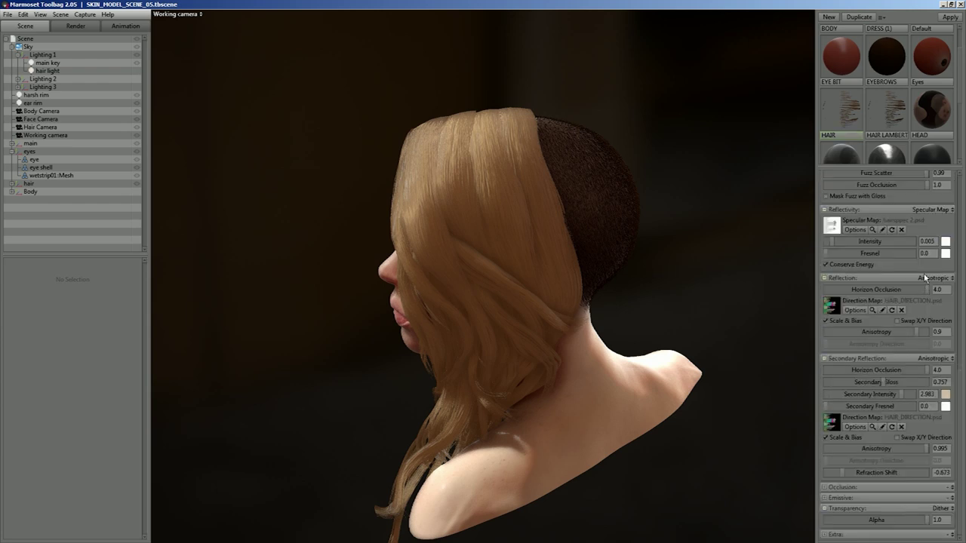
pyautogui.click(952, 279)
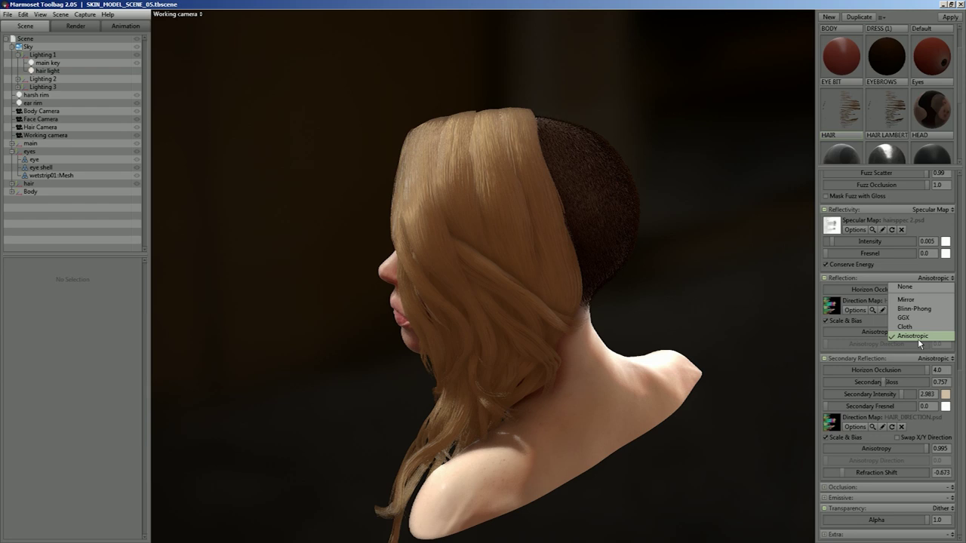
pyautogui.click(716, 323)
pyautogui.moveTo(585, 300); pyautogui.dragTo(328, 182)
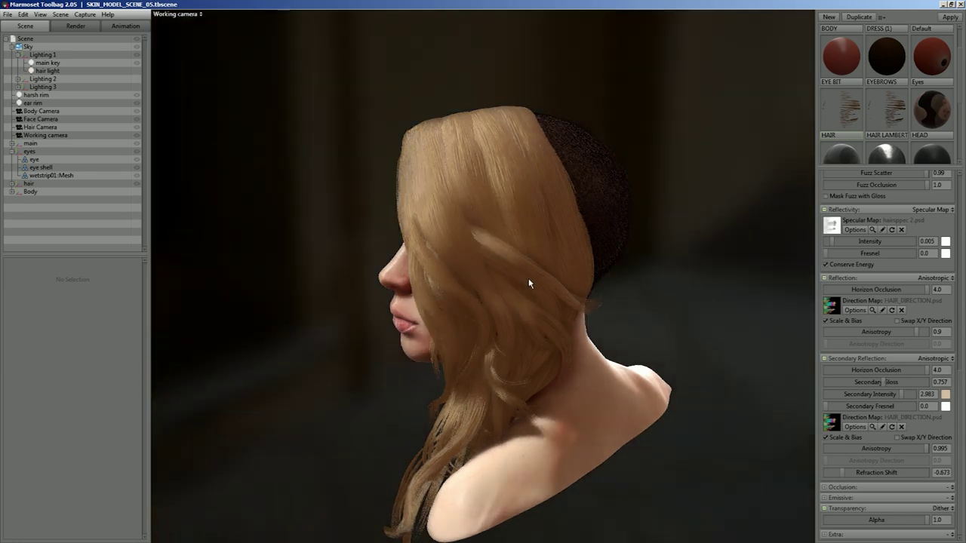
# Rotate the sky lighting and briefly select the hair mesh to inspect its wireframe and highlights
pyautogui.moveTo(528, 279)
pyautogui.keyDown('shift'); pyautogui.mouseDown()
pyautogui.moveTo(571, 283)
pyautogui.moveTo(491, 270)
pyautogui.moveTo(581, 284)
pyautogui.moveTo(528, 279)
pyautogui.moveTo(541, 282)
pyautogui.mouseUp(); pyautogui.keyUp('shift')
pyautogui.click(541, 281)
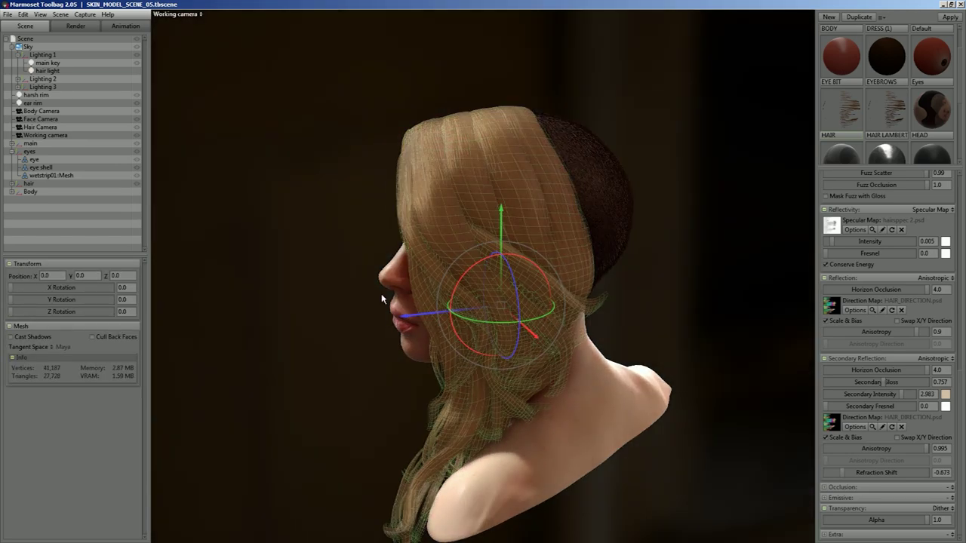
pyautogui.click(382, 300)
pyautogui.moveTo(366, 324); pyautogui.dragTo(380, 338)
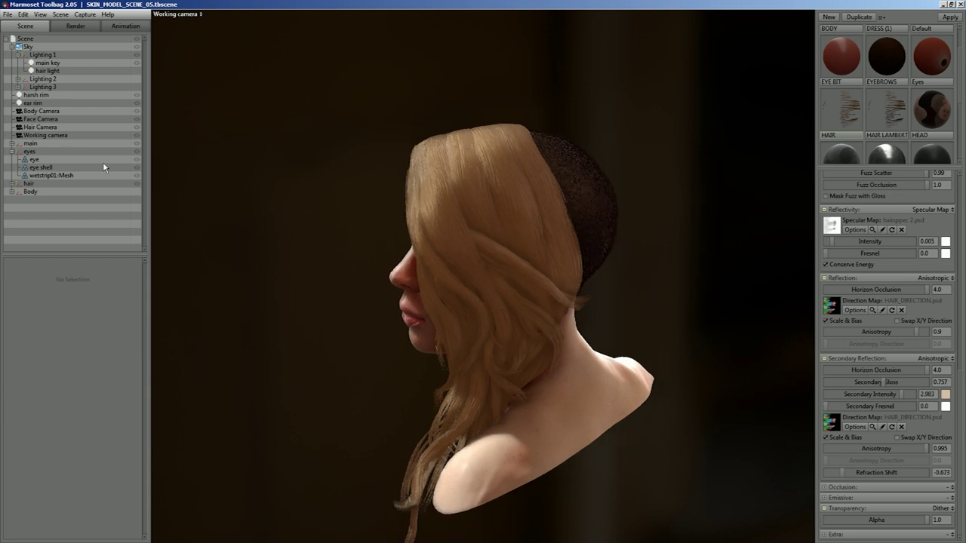
# Hide everything except the hair and turn on the hair light to view the hair's highlights
pyautogui.click(136, 144)
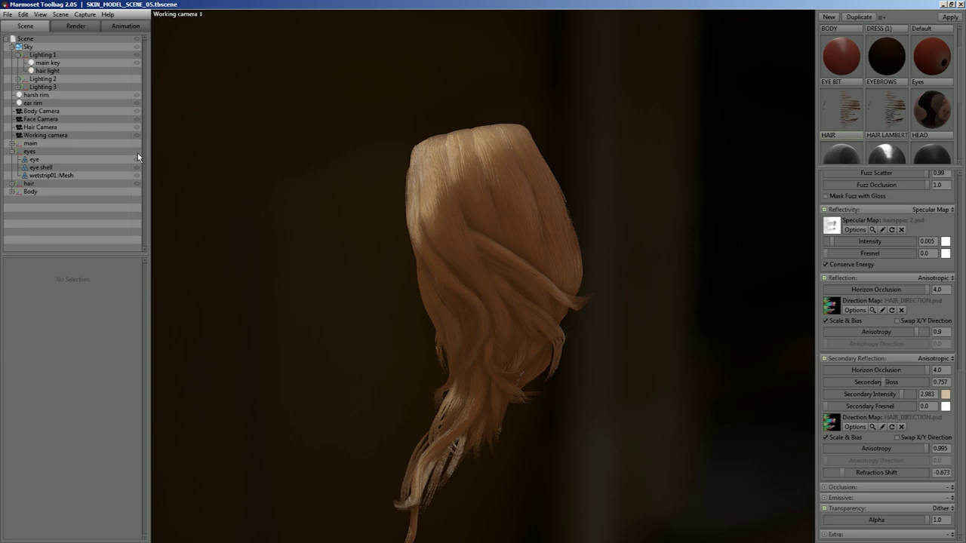
pyautogui.moveTo(339, 254); pyautogui.dragTo(425, 267)
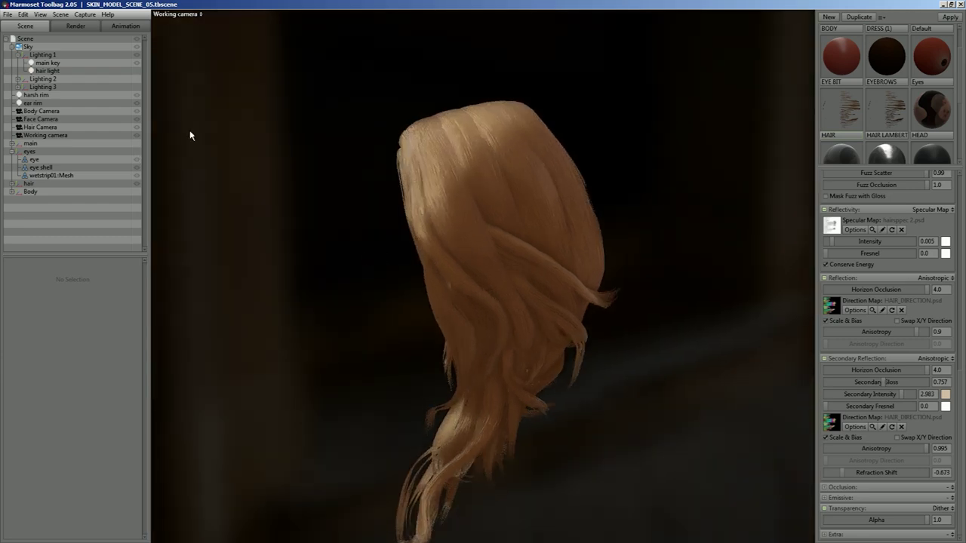
pyautogui.click(136, 70)
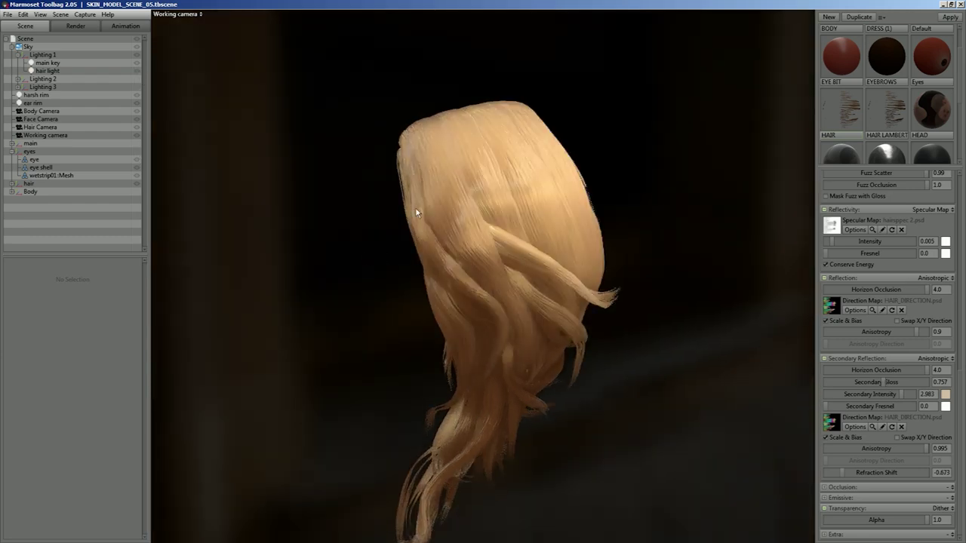
pyautogui.keyDown('shift'); pyautogui.moveTo(420, 273); pyautogui.dragTo(370, 273); pyautogui.keyUp('shift')
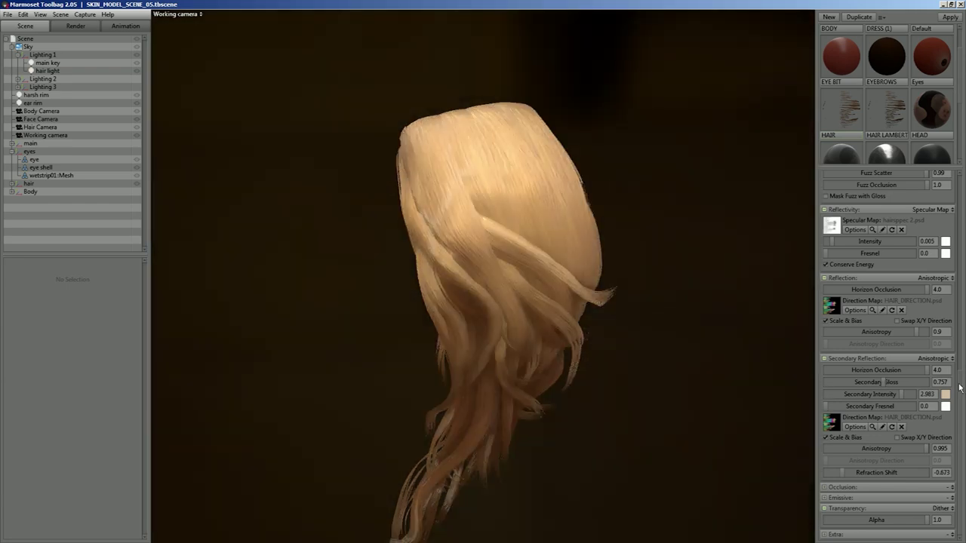
# Set the HAIR material's specular intensity to 0.046 and preview the direction map of its primary Reflection
pyautogui.moveTo(960, 388); pyautogui.dragTo(962, 408)
pyautogui.moveTo(833, 241); pyautogui.dragTo(842, 243)
pyautogui.moveTo(604, 332); pyautogui.dragTo(518, 222)
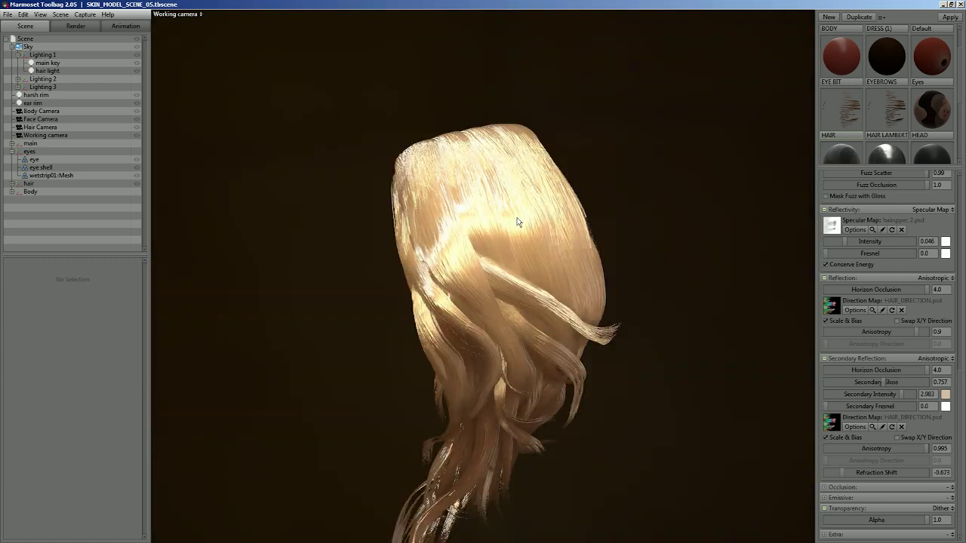
pyautogui.moveTo(524, 231)
pyautogui.mouseDown()
pyautogui.moveTo(549, 273)
pyautogui.moveTo(584, 263)
pyautogui.moveTo(467, 261)
pyautogui.moveTo(461, 191)
pyautogui.moveTo(485, 300)
pyautogui.moveTo(491, 313)
pyautogui.moveTo(513, 313)
pyautogui.moveTo(501, 287)
pyautogui.mouseUp()
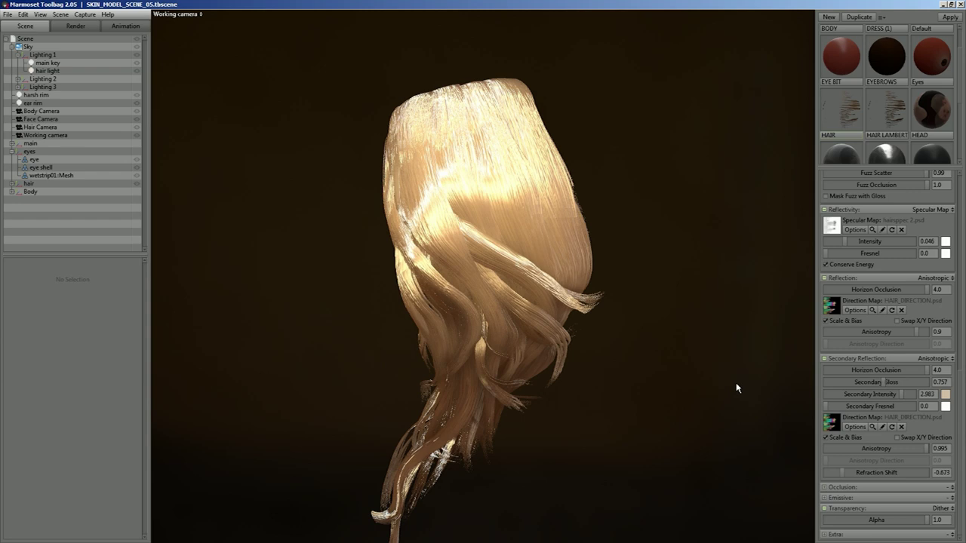
pyautogui.click(874, 310)
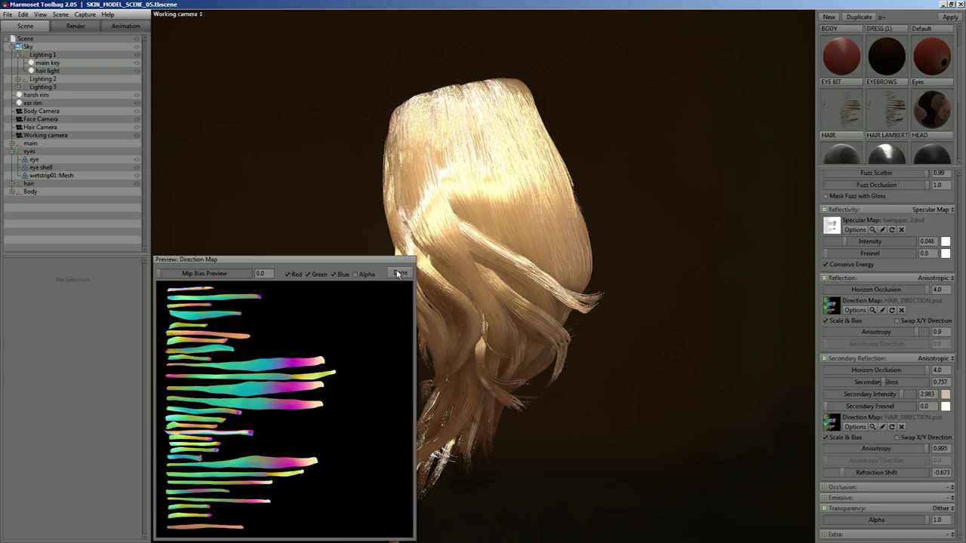
pyautogui.click(399, 273)
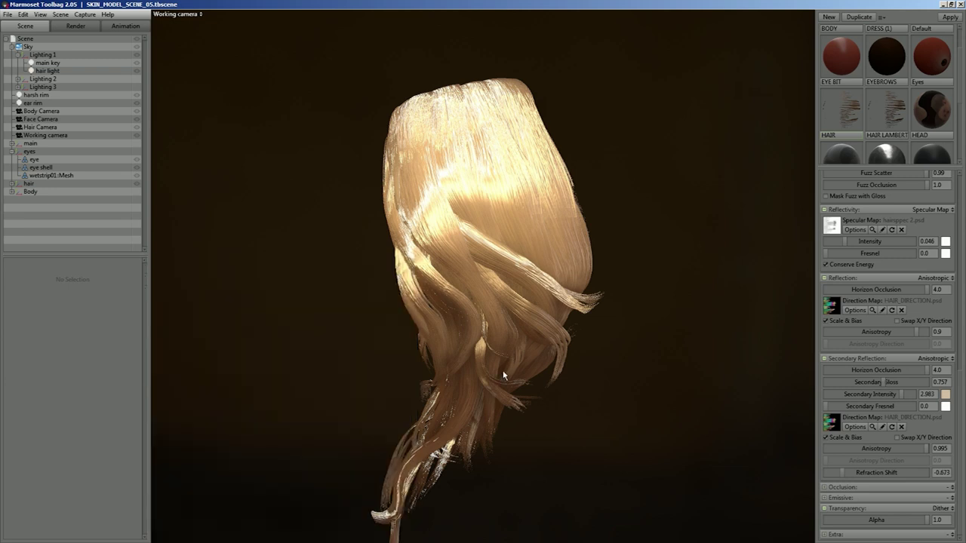
# Remove the direction map from the primary Reflection and set its Anisotropy Direction to 80.19
pyautogui.click(900, 310)
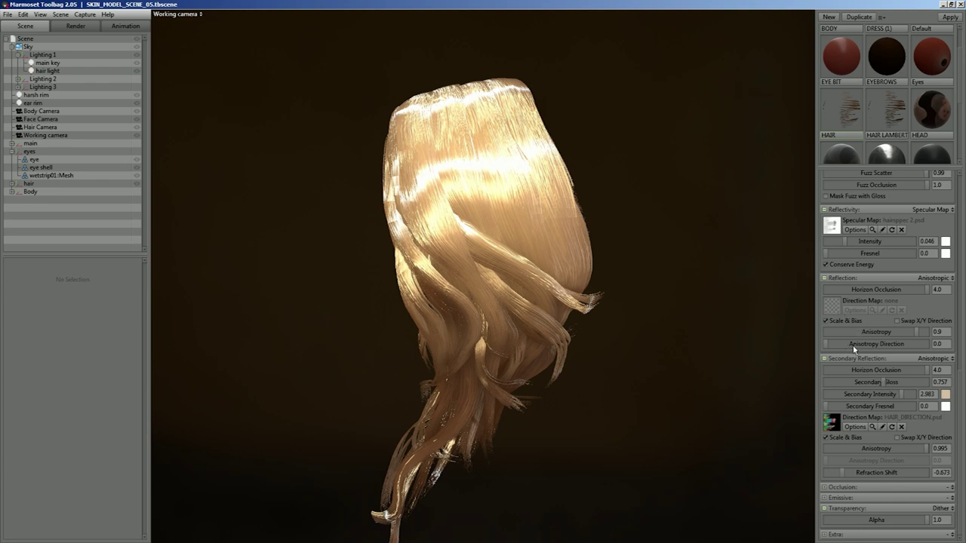
pyautogui.moveTo(826, 349); pyautogui.dragTo(842, 347)
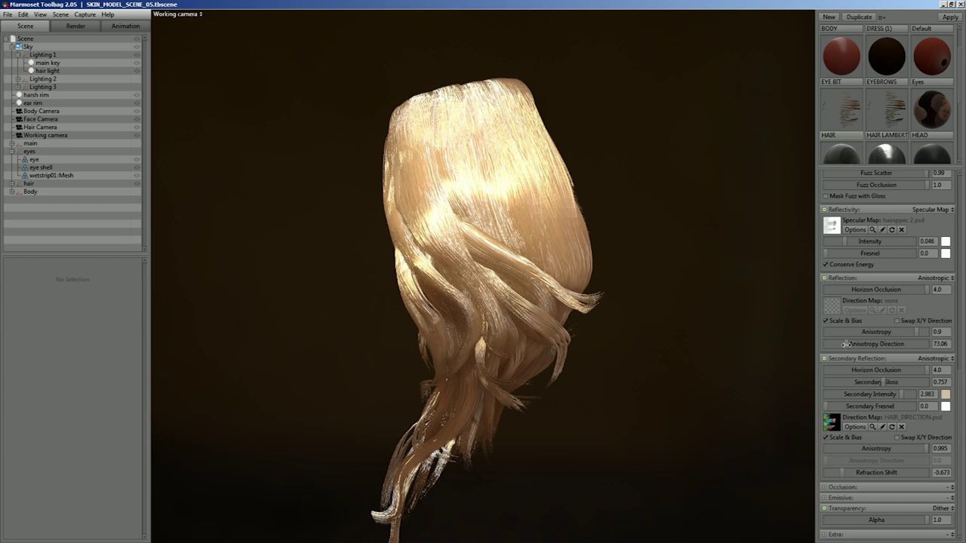
pyautogui.moveTo(845, 344); pyautogui.dragTo(848, 345)
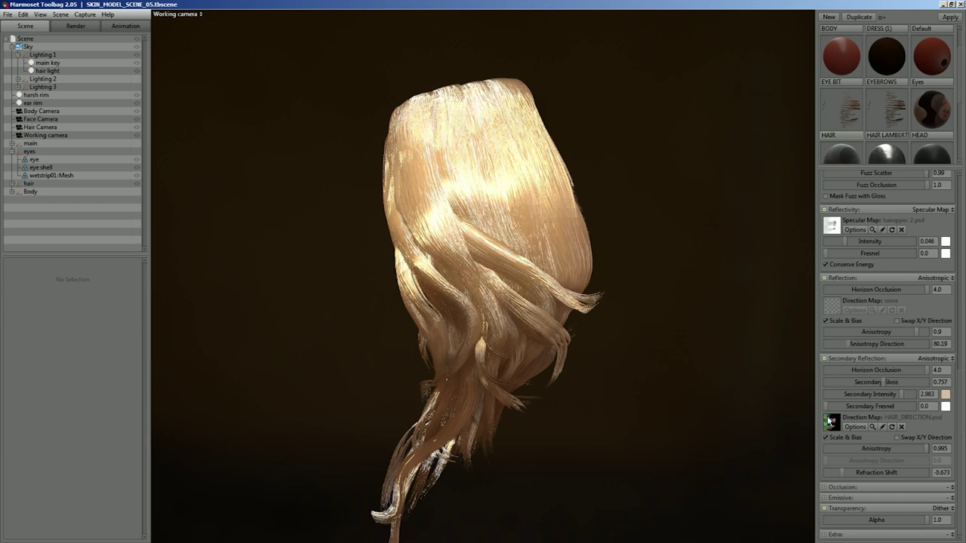
# Preview the direction map of the Secondary Reflection and close the preview
pyautogui.click(872, 426)
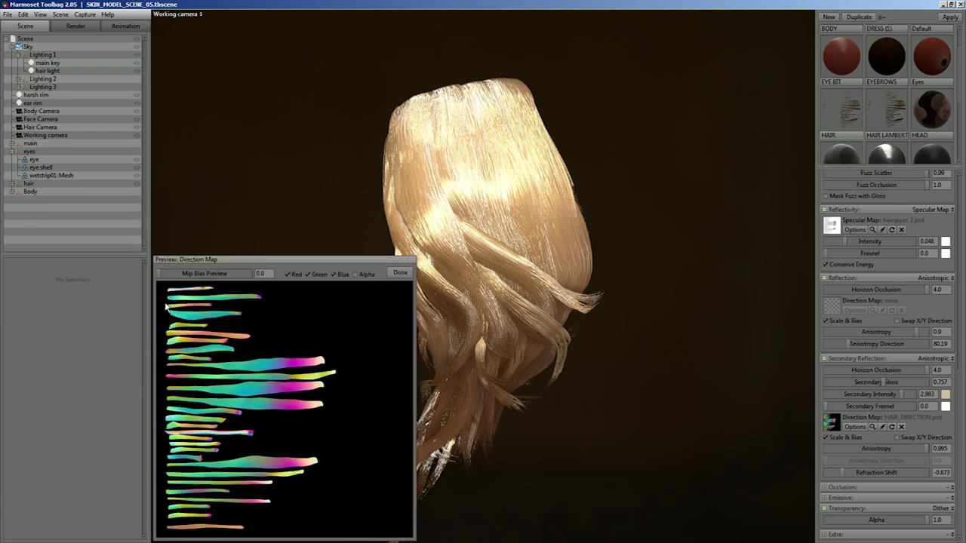
pyautogui.click(400, 272)
pyautogui.moveTo(849, 345); pyautogui.dragTo(850, 343)
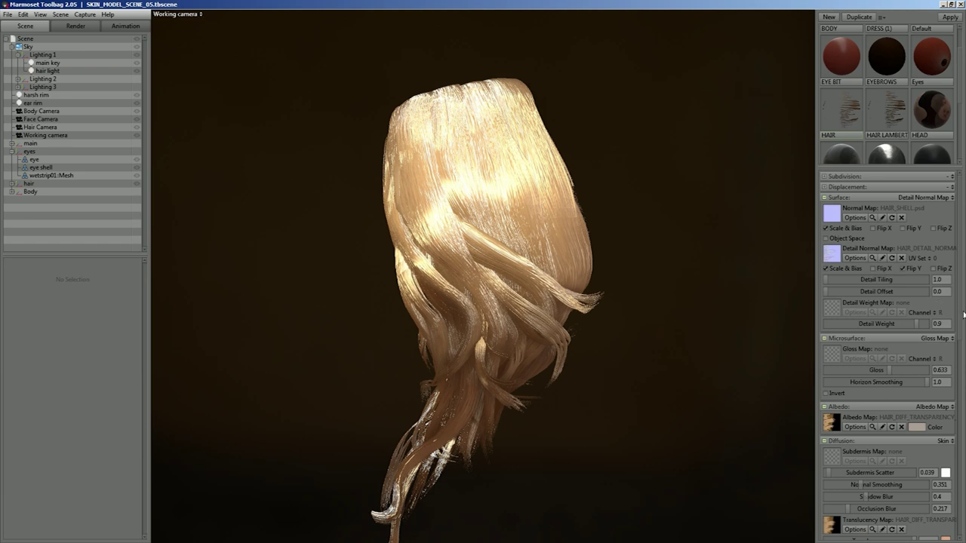
# Load HAIR_DIRECTION.psd from the desktop's opt\opt2 folder as the primary Reflection's direction map
pyautogui.moveTo(961, 323); pyautogui.dragTo(960, 508)
pyautogui.click(831, 334)
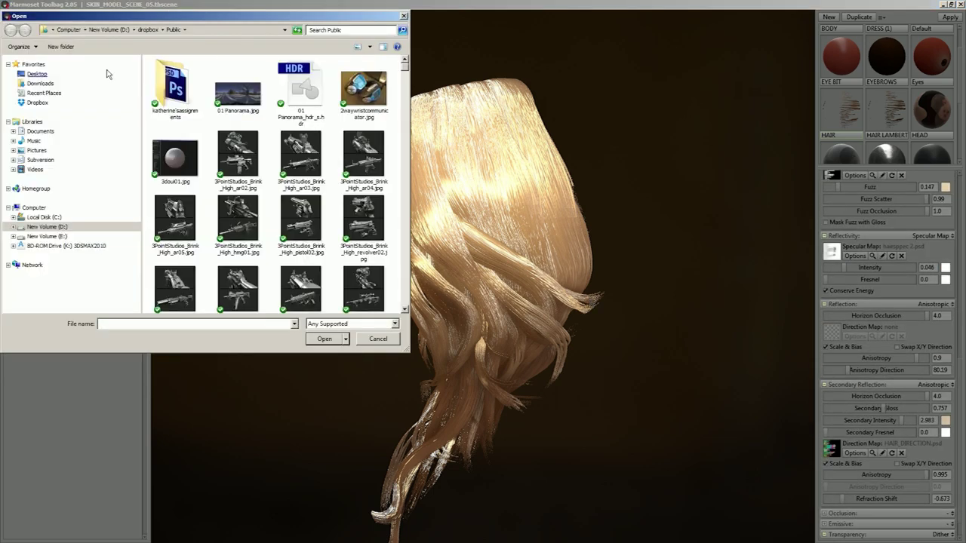
pyautogui.click(37, 73)
pyautogui.press('pageup')
pyautogui.press('pageup')
pyautogui.press('pageup')
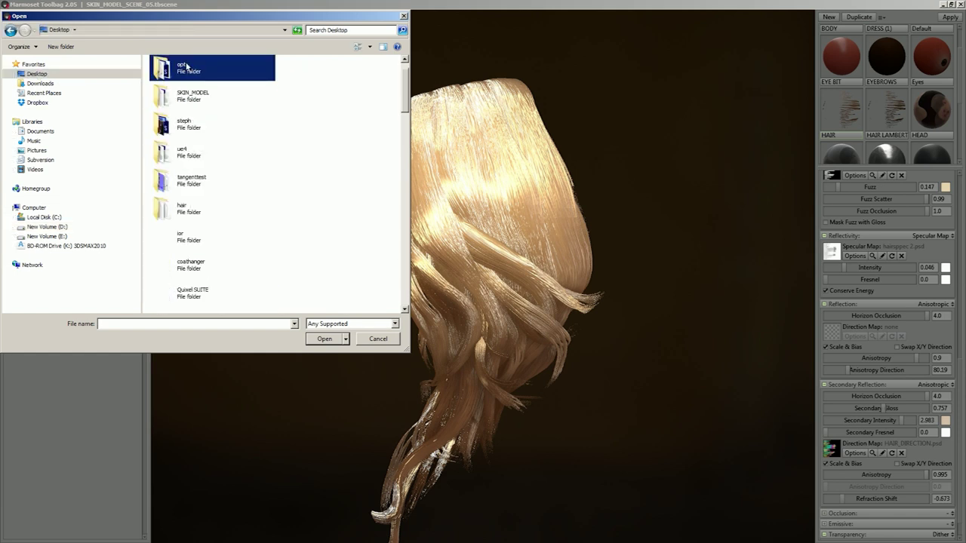
pyautogui.doubleClick(186, 68)
pyautogui.doubleClick(176, 83)
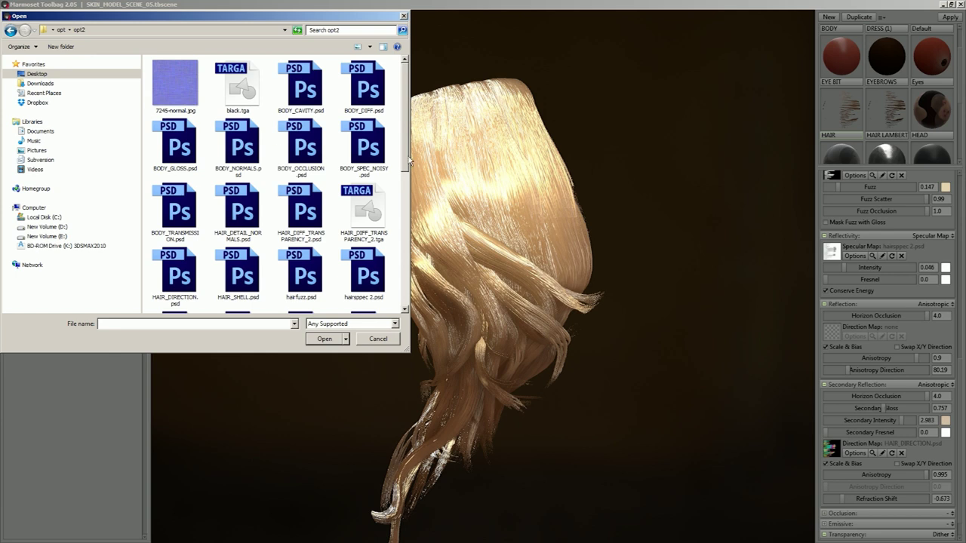
pyautogui.moveTo(409, 160); pyautogui.dragTo(400, 217)
pyautogui.doubleClick(174, 151)
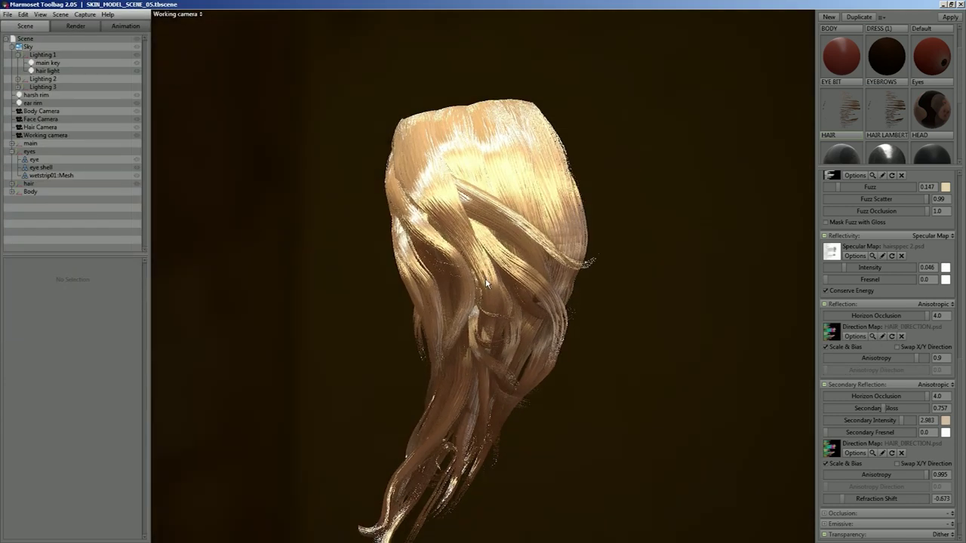
# Set the Secondary Reflection's gloss to 0.7 and its Refraction Shift to -0.782, and check the hair up close
pyautogui.scroll(5, 465, 256)
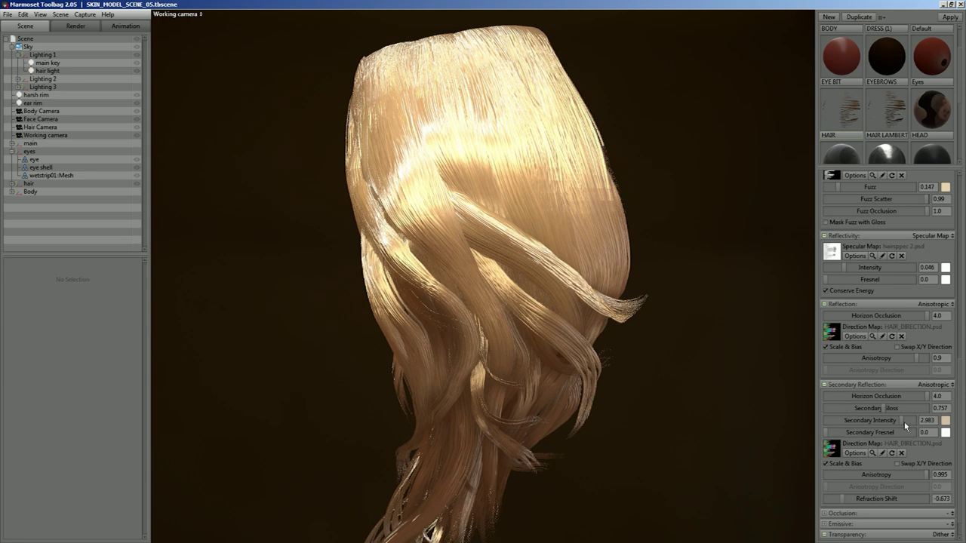
pyautogui.moveTo(883, 409); pyautogui.dragTo(883, 408)
pyautogui.moveTo(841, 498)
pyautogui.mouseDown()
pyautogui.moveTo(823, 499)
pyautogui.moveTo(868, 500)
pyautogui.moveTo(837, 499)
pyautogui.mouseUp()
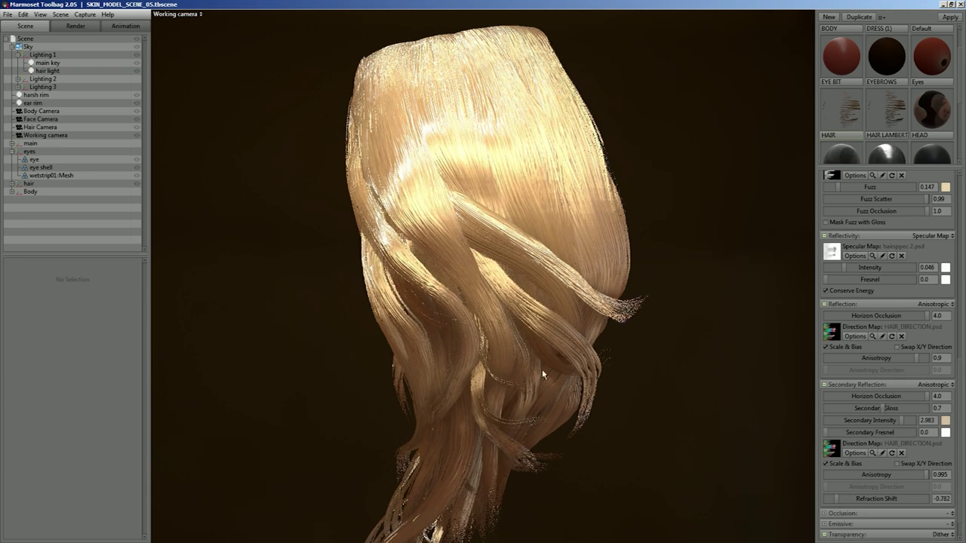
pyautogui.moveTo(661, 380); pyautogui.dragTo(553, 355)
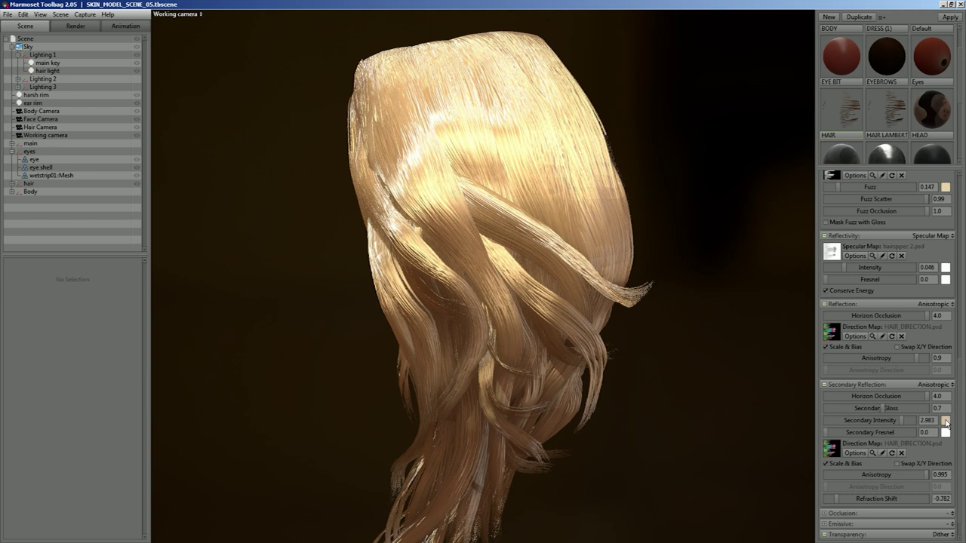
# Try magenta and green tints for the Secondary Reflection's intensity color on the hair
pyautogui.click(945, 421)
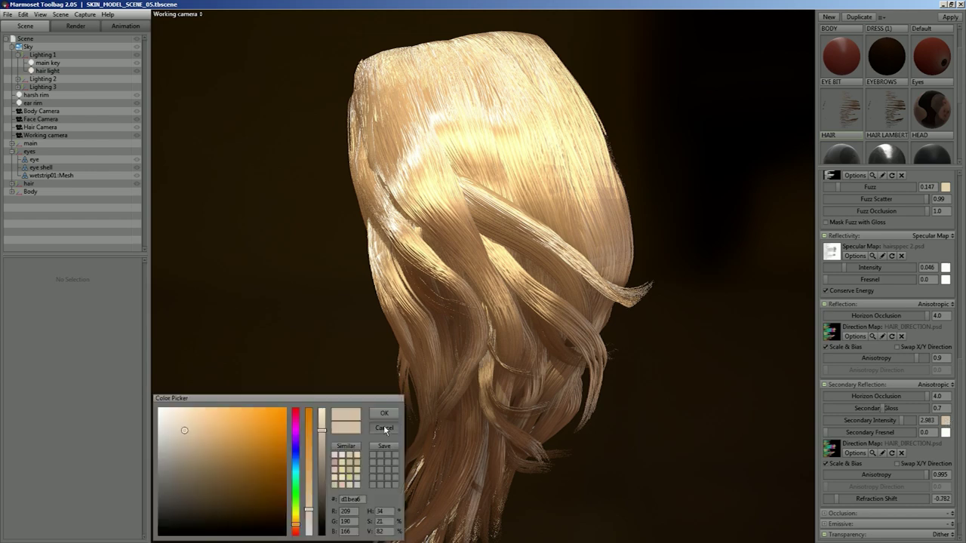
pyautogui.click(384, 428)
pyautogui.moveTo(382, 441); pyautogui.dragTo(369, 409)
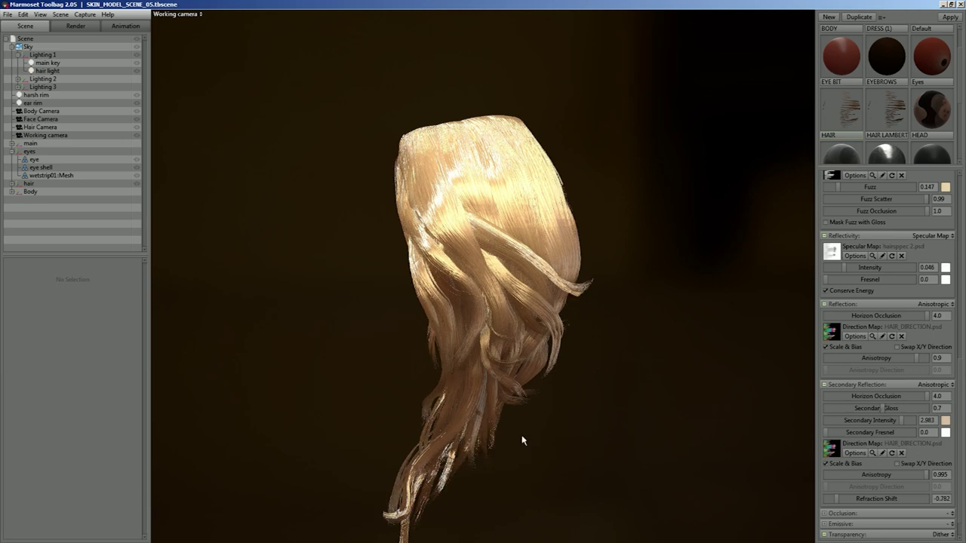
pyautogui.moveTo(524, 429); pyautogui.dragTo(530, 392)
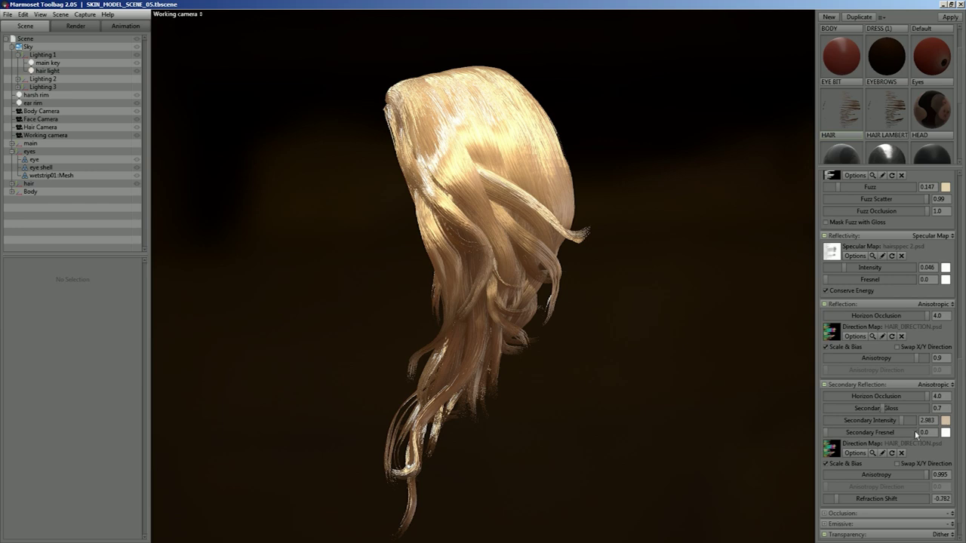
pyautogui.click(945, 420)
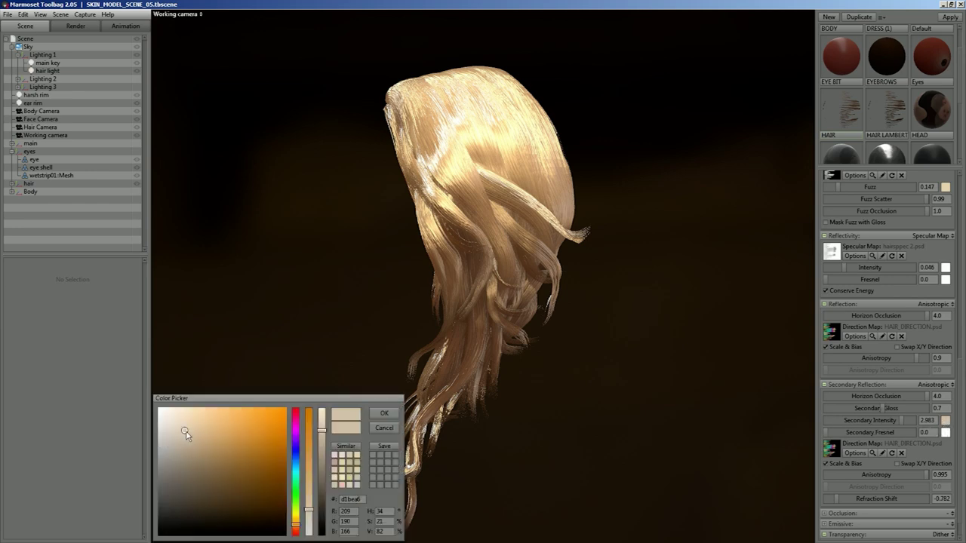
pyautogui.moveTo(189, 432); pyautogui.dragTo(249, 430)
pyautogui.click(296, 421)
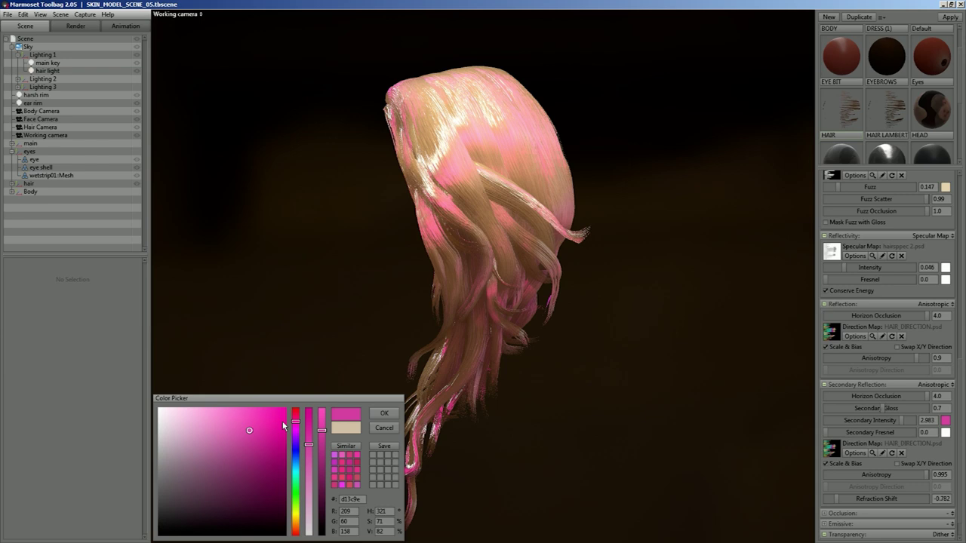
pyautogui.moveTo(291, 427)
pyautogui.mouseDown()
pyautogui.moveTo(286, 478)
pyautogui.moveTo(298, 526)
pyautogui.moveTo(298, 501)
pyautogui.mouseUp()
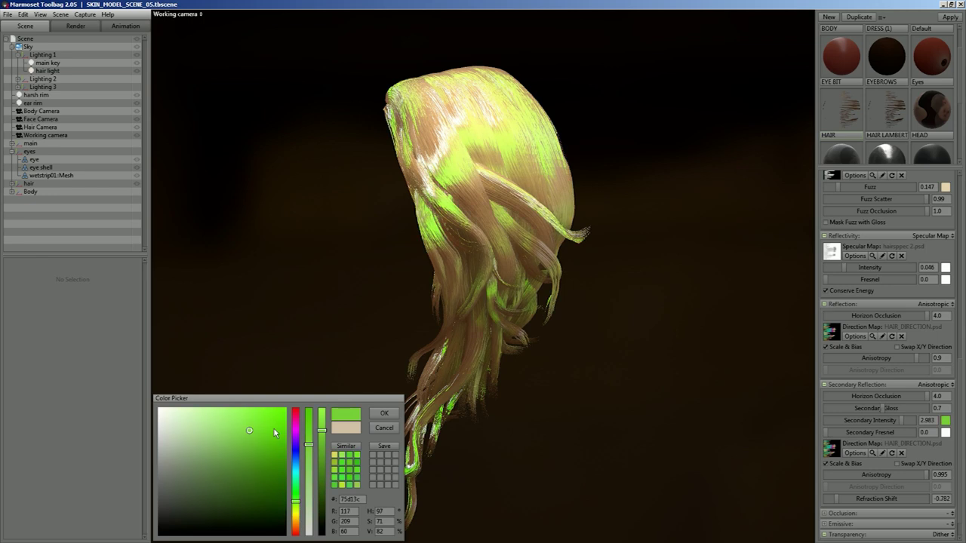
pyautogui.click(384, 427)
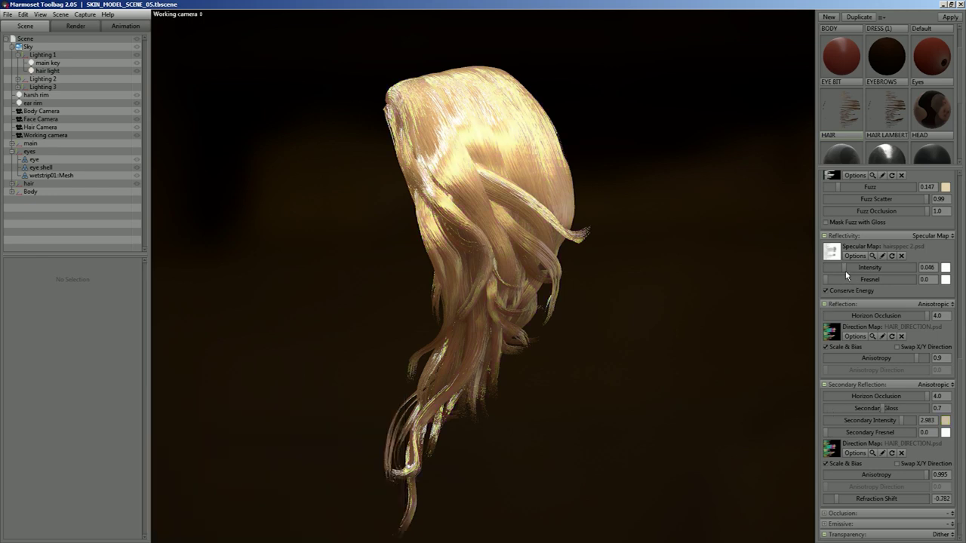
# Set the hair material's Reflectivity Intensity to 0.02 and rotate the scene lighting around the hair
pyautogui.moveTo(846, 268)
pyautogui.mouseDown()
pyautogui.moveTo(832, 267)
pyautogui.moveTo(844, 267)
pyautogui.mouseUp()
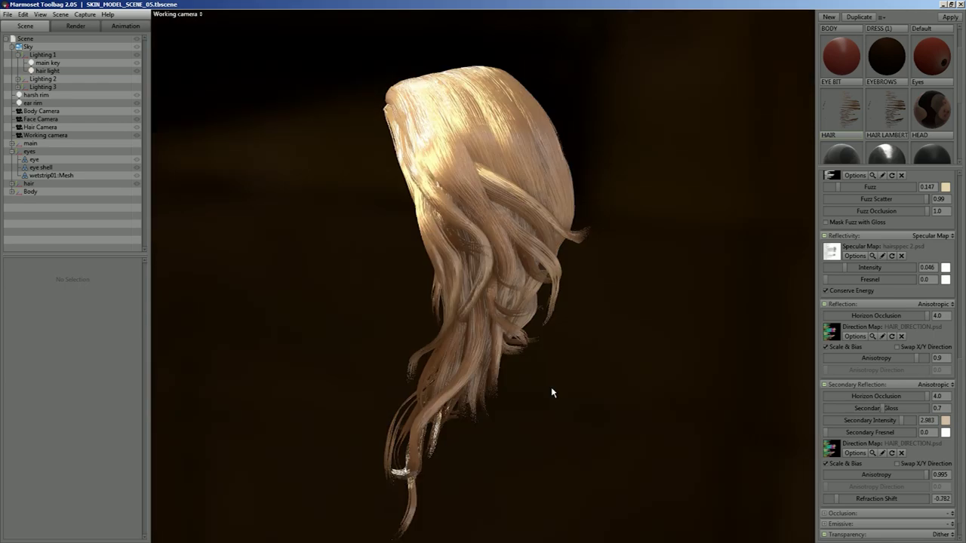
pyautogui.keyDown('shift'); pyautogui.moveTo(552, 393); pyautogui.dragTo(597, 405); pyautogui.keyUp('shift')
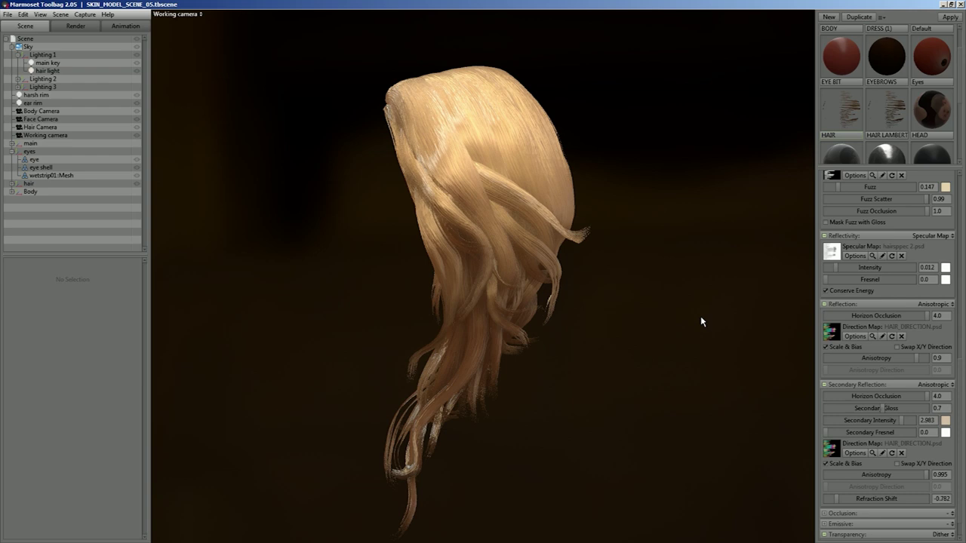
pyautogui.scroll(1, 961, 388)
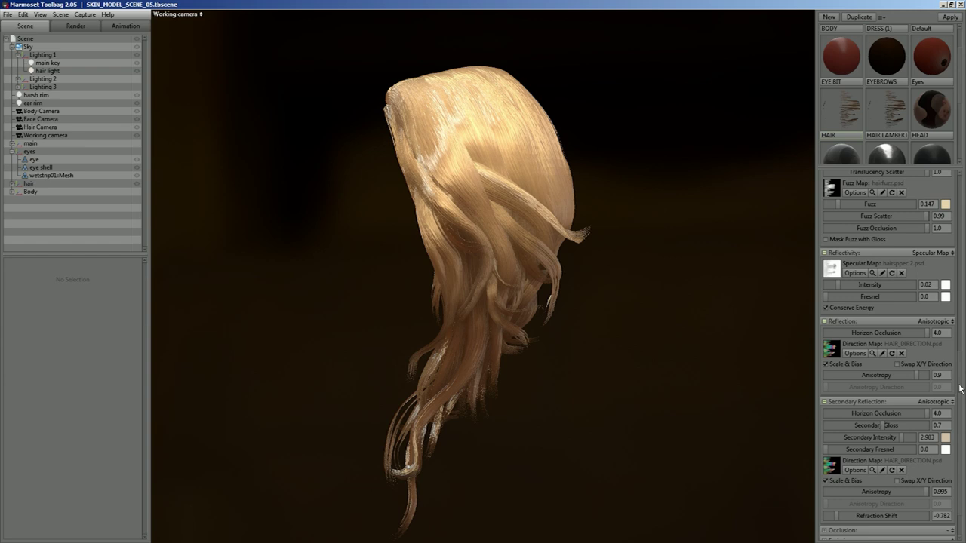
# Apply the HAIR LAMBERT material to the hair mesh
pyautogui.scroll(5, 961, 388)
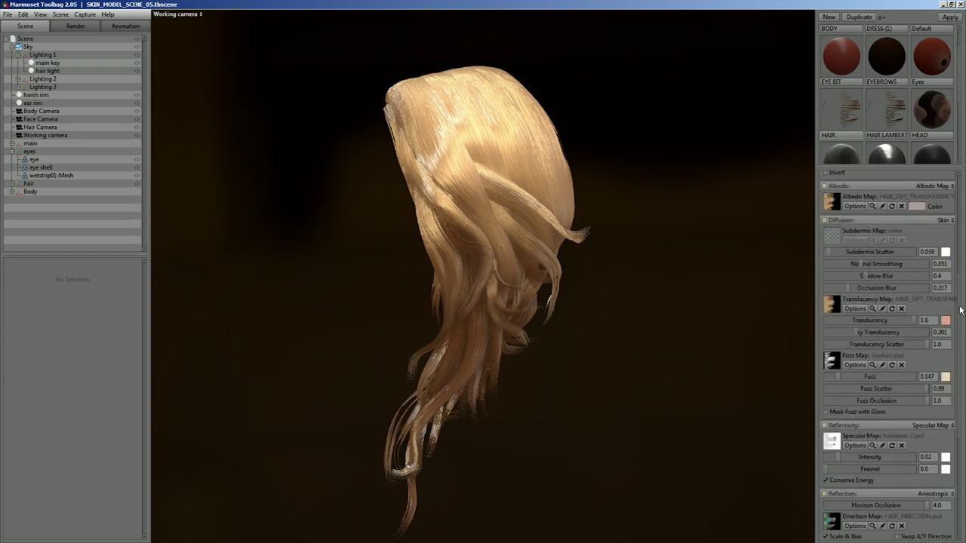
pyautogui.scroll(1, 961, 305)
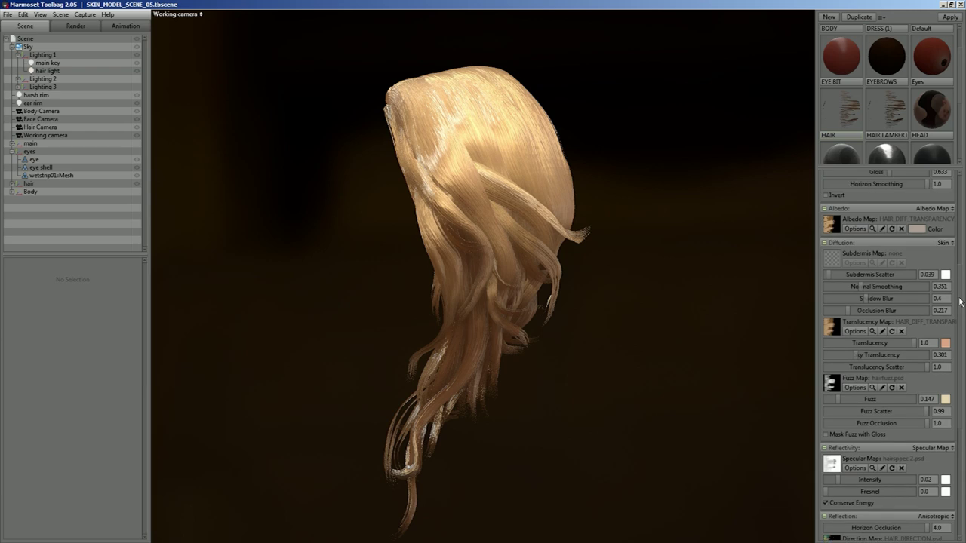
pyautogui.scroll(5, 960, 302)
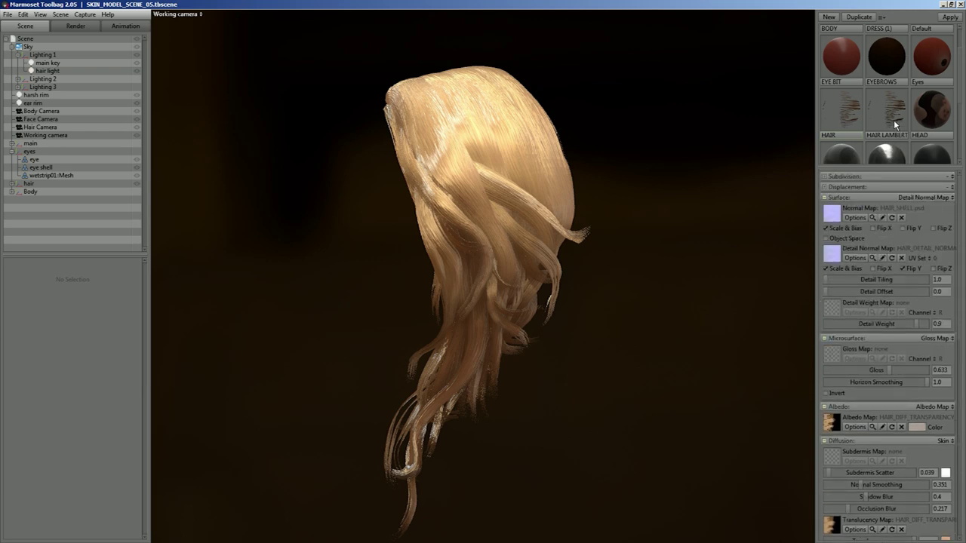
pyautogui.moveTo(894, 120); pyautogui.dragTo(523, 379)
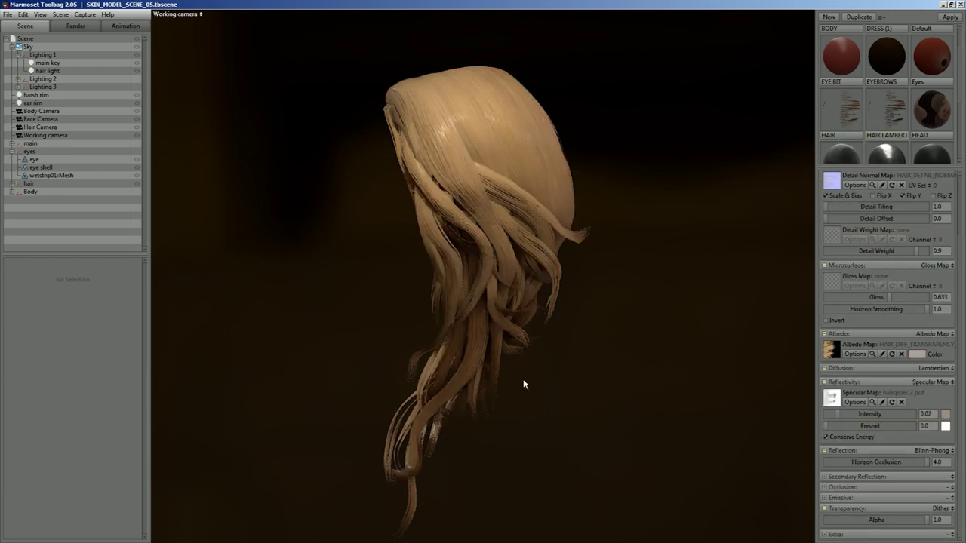
pyautogui.moveTo(523, 380); pyautogui.dragTo(481, 339)
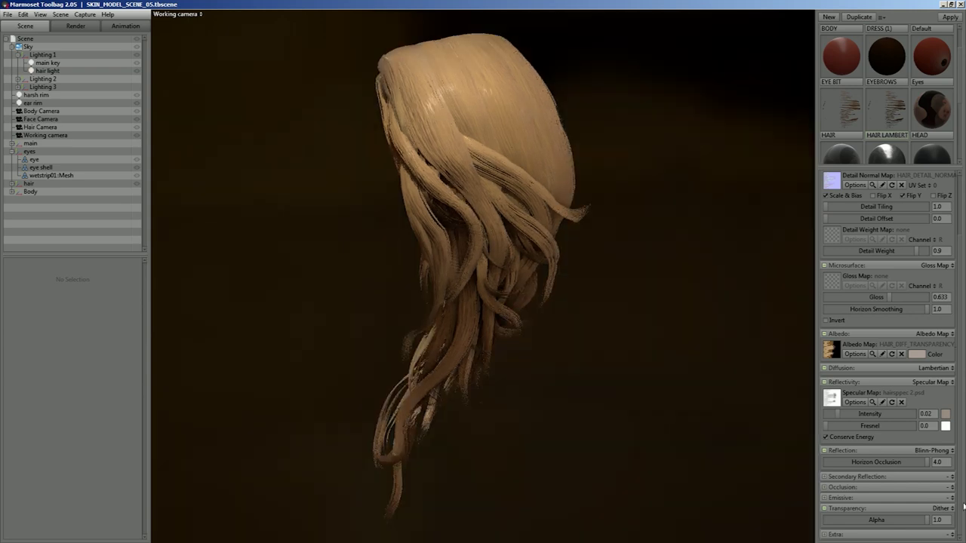
# Try Cutout transparency with a threshold of 0.099 on the HAIR LAMBERT material, then return it to Dither
pyautogui.click(948, 511)
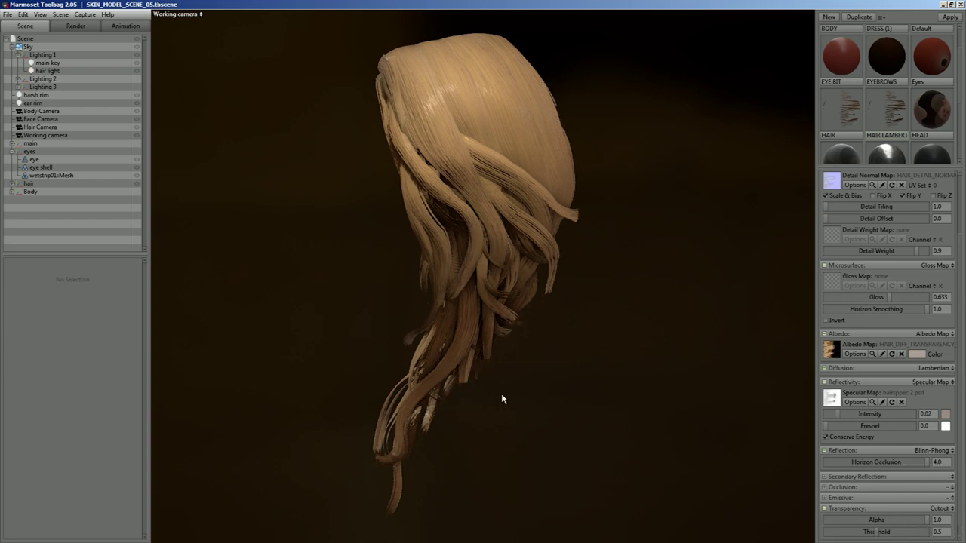
pyautogui.moveTo(498, 395); pyautogui.dragTo(496, 371)
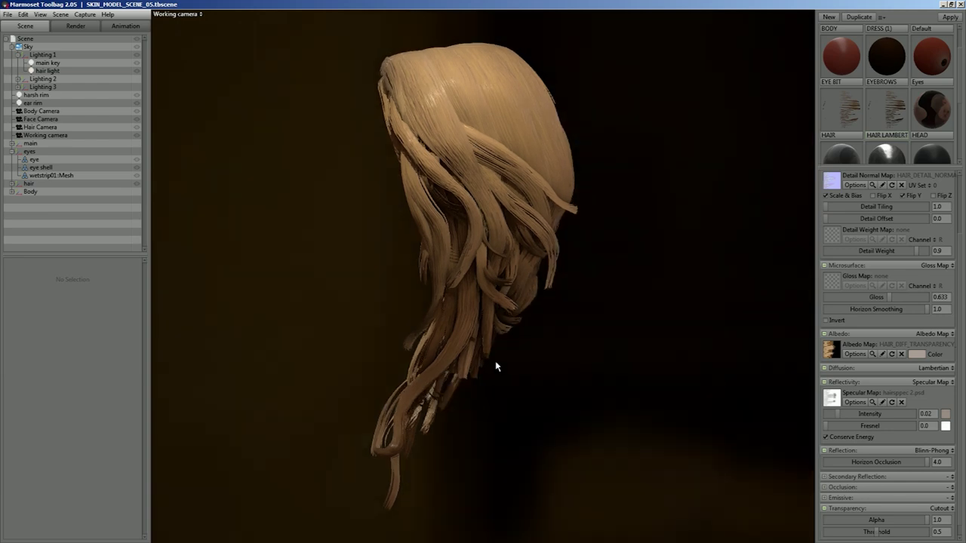
pyautogui.moveTo(877, 534); pyautogui.dragTo(836, 530)
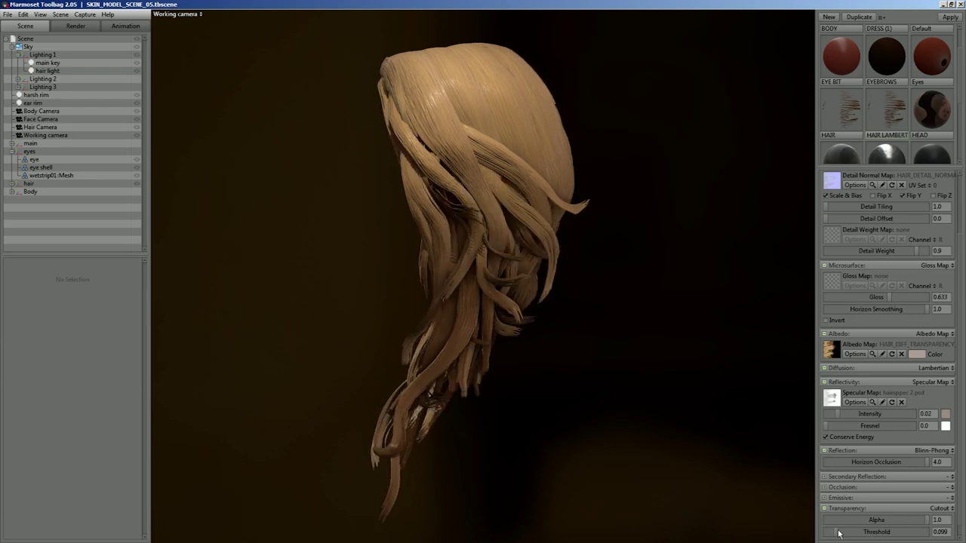
pyautogui.click(939, 509)
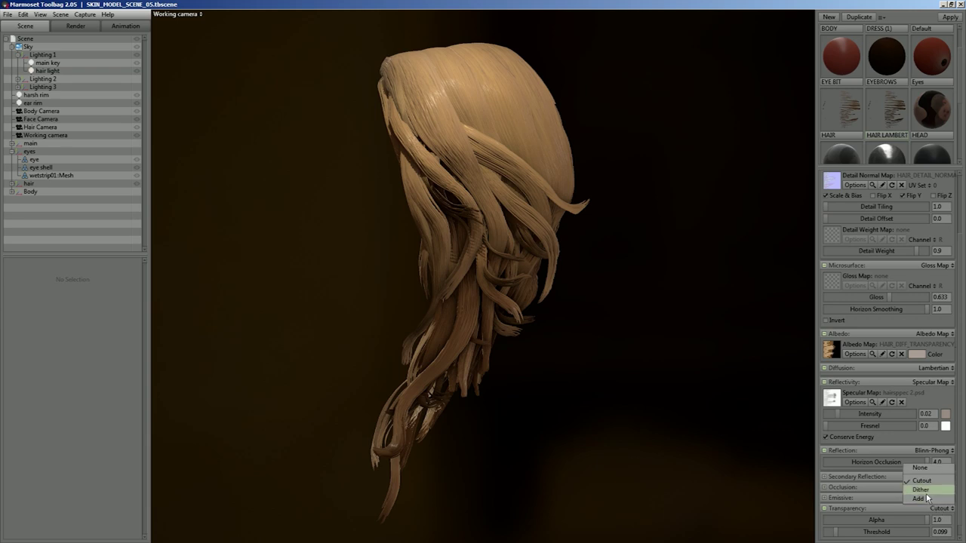
pyautogui.click(926, 492)
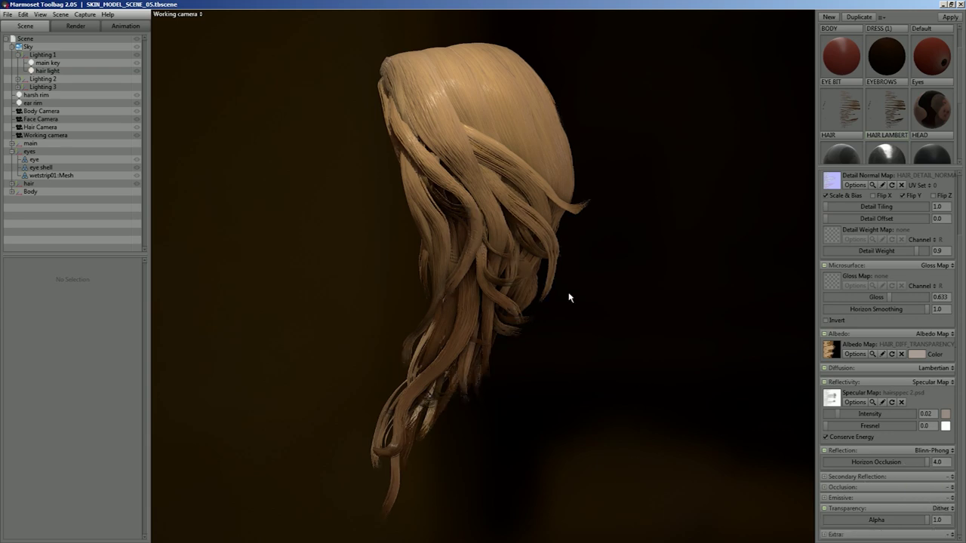
# Examine the dithered hair strands up close and from several angles while rotating the scene lighting
pyautogui.moveTo(597, 238); pyautogui.dragTo(506, 312)
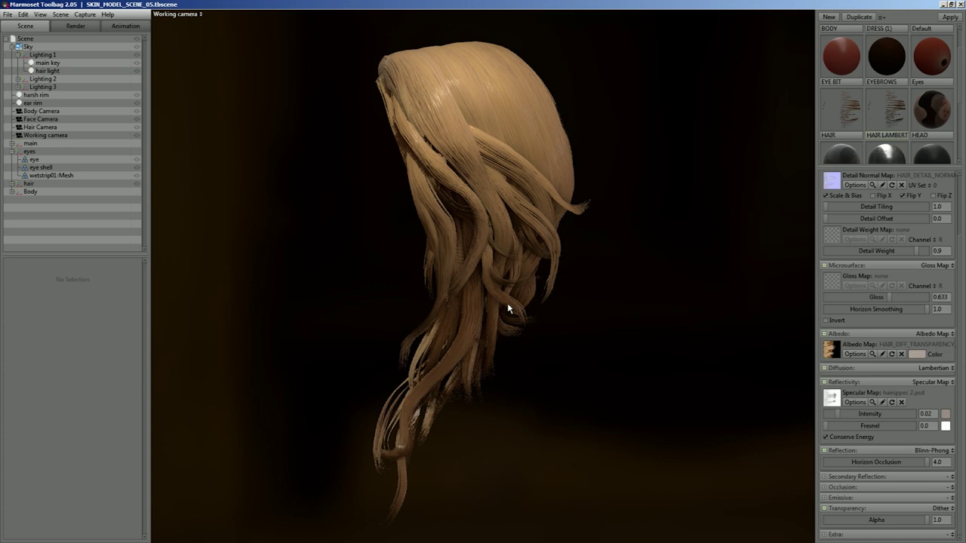
pyautogui.keyDown('shift'); pyautogui.moveTo(505, 329); pyautogui.dragTo(606, 384); pyautogui.keyUp('shift')
pyautogui.moveTo(606, 385); pyautogui.dragTo(513, 384, button='right')
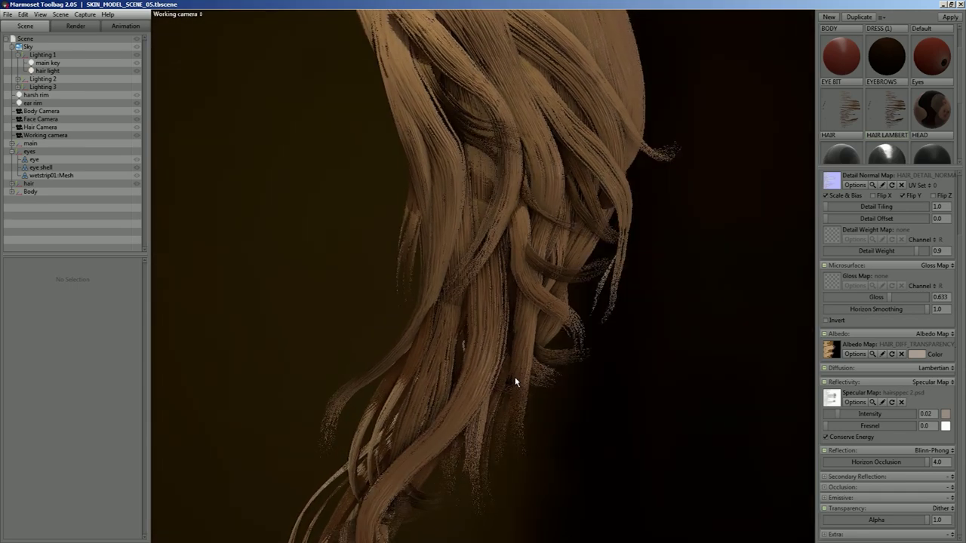
pyautogui.moveTo(563, 442); pyautogui.dragTo(531, 377, button='right')
pyautogui.moveTo(533, 379); pyautogui.dragTo(528, 378)
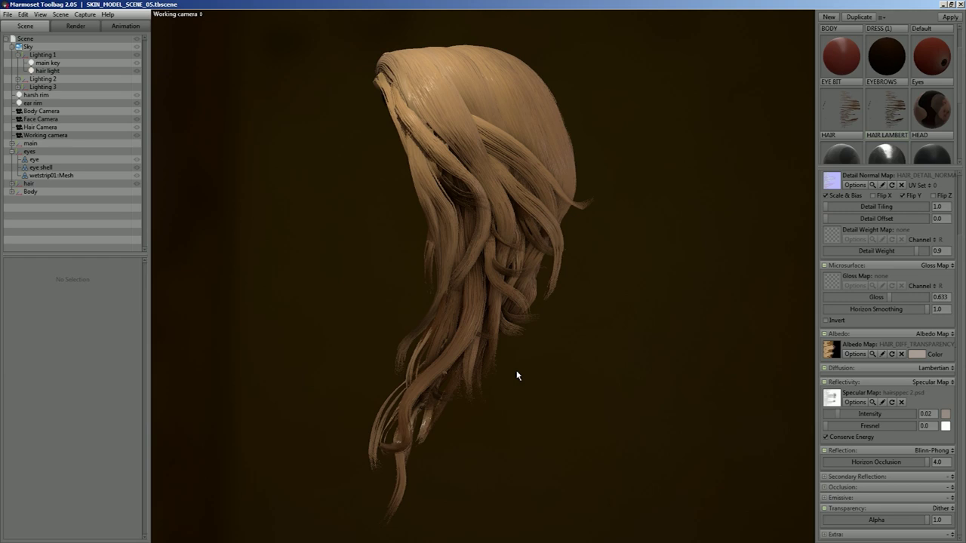
pyautogui.moveTo(476, 387)
pyautogui.keyDown('shift'); pyautogui.mouseDown()
pyautogui.moveTo(501, 393)
pyautogui.moveTo(487, 401)
pyautogui.mouseUp(); pyautogui.keyUp('shift')
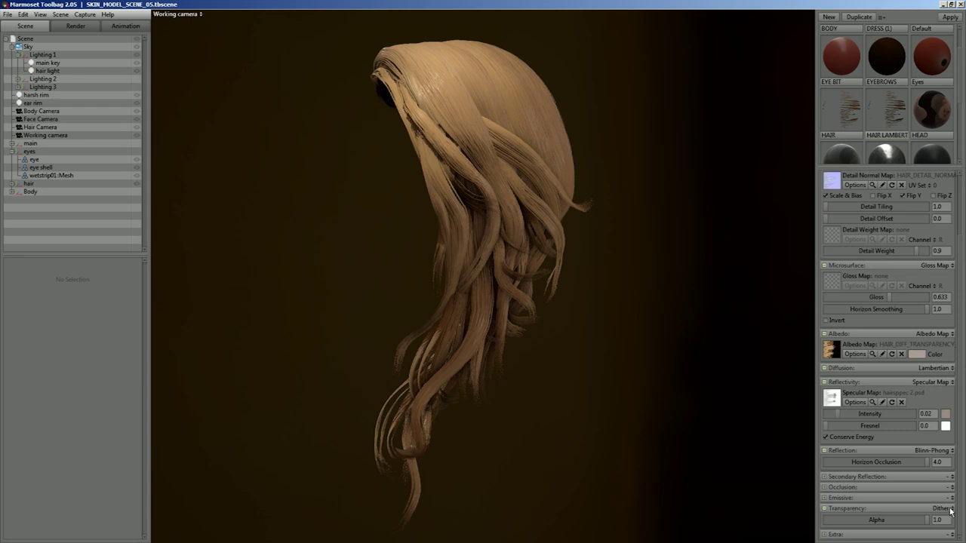
pyautogui.moveTo(928, 521)
pyautogui.mouseDown()
pyautogui.moveTo(824, 522)
pyautogui.moveTo(940, 523)
pyautogui.mouseUp()
pyautogui.moveTo(728, 253); pyautogui.dragTo(632, 339)
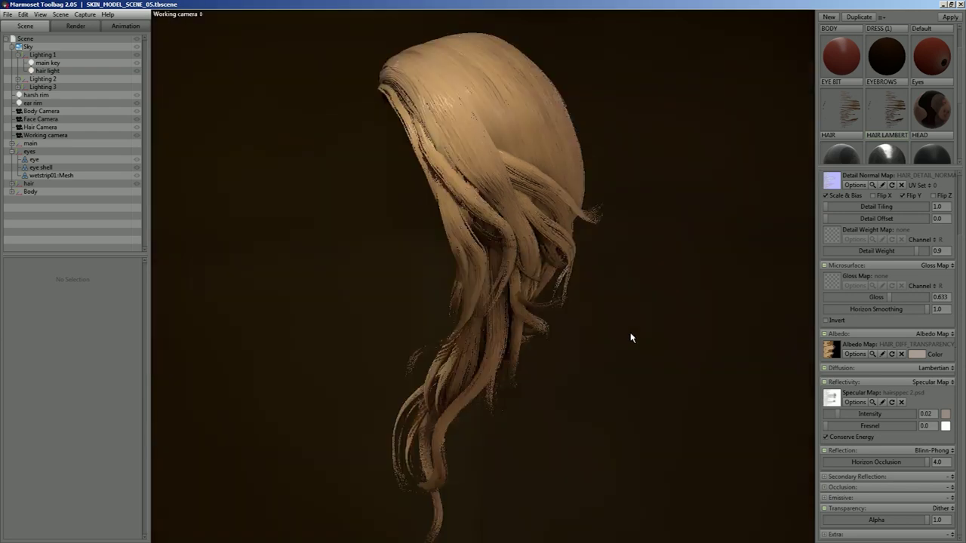
pyautogui.moveTo(632, 337)
pyautogui.mouseDown()
pyautogui.moveTo(649, 332)
pyautogui.moveTo(604, 332)
pyautogui.mouseUp()
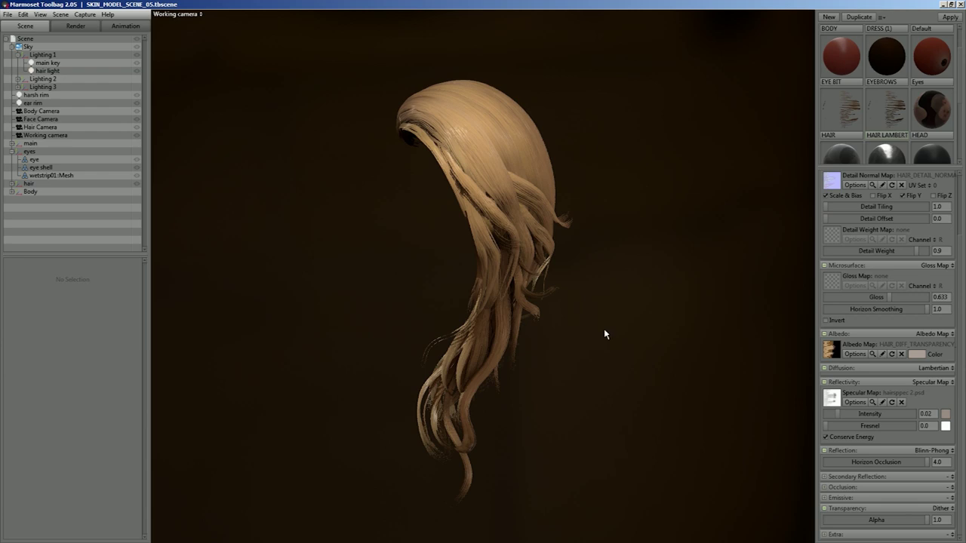
# Reapply the HAIR material to the hair mesh and compare its settings with those of HAIR LAMBERT
pyautogui.scroll(2, 936, 96)
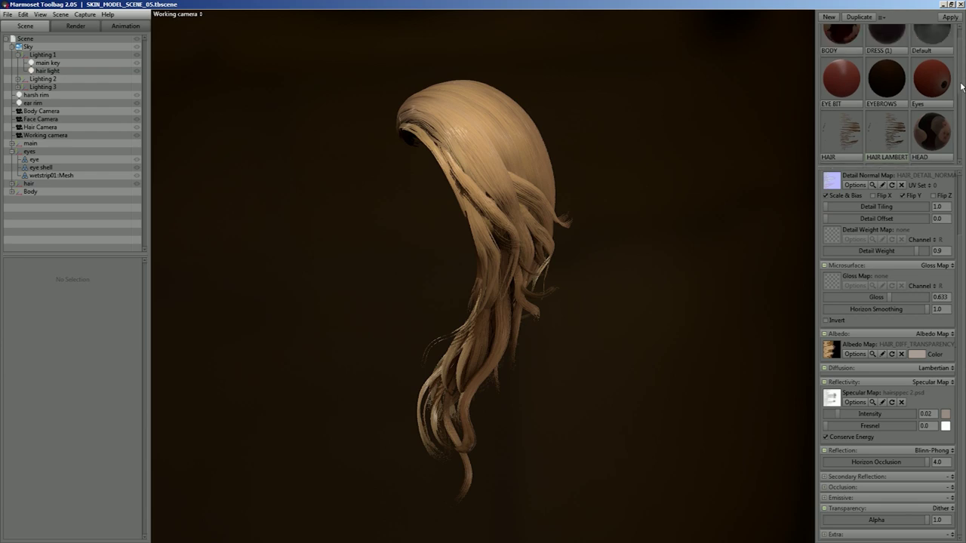
pyautogui.moveTo(841, 140); pyautogui.dragTo(513, 194)
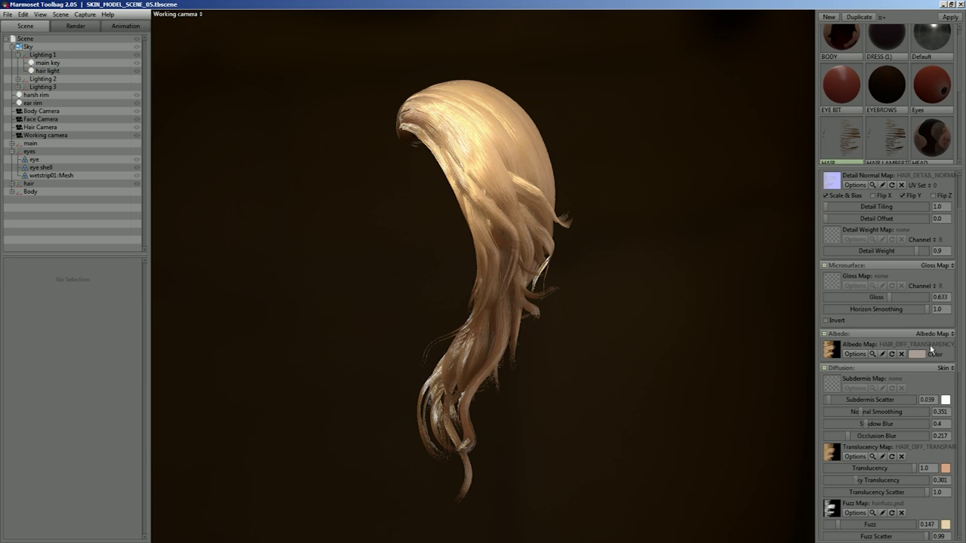
pyautogui.scroll(-5, 964, 302)
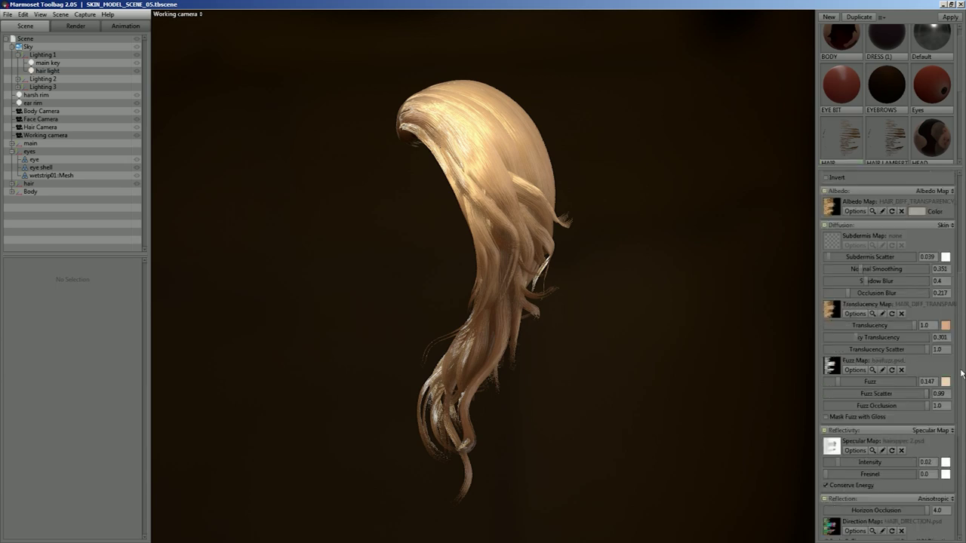
pyautogui.click(885, 147)
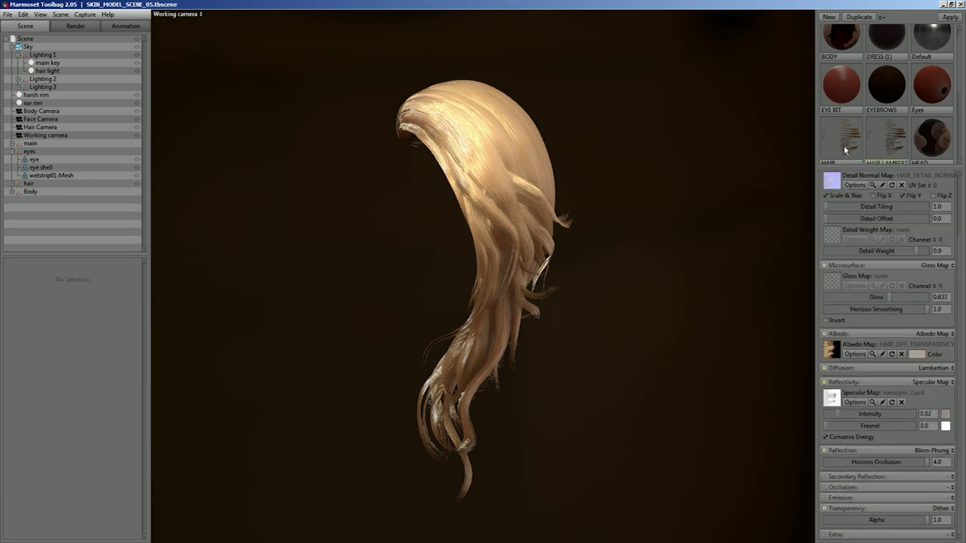
pyautogui.click(852, 148)
pyautogui.moveTo(625, 378); pyautogui.dragTo(578, 366)
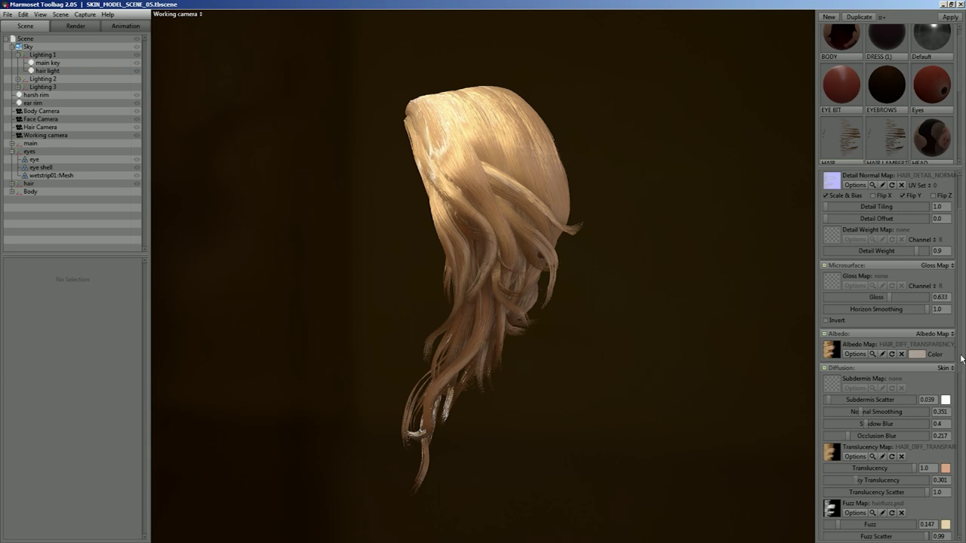
# Set the HAIR material's Reflectivity Intensity to 0.009 and put HAIR LAMBERT back on the hair mesh for comparison
pyautogui.scroll(-3, 962, 362)
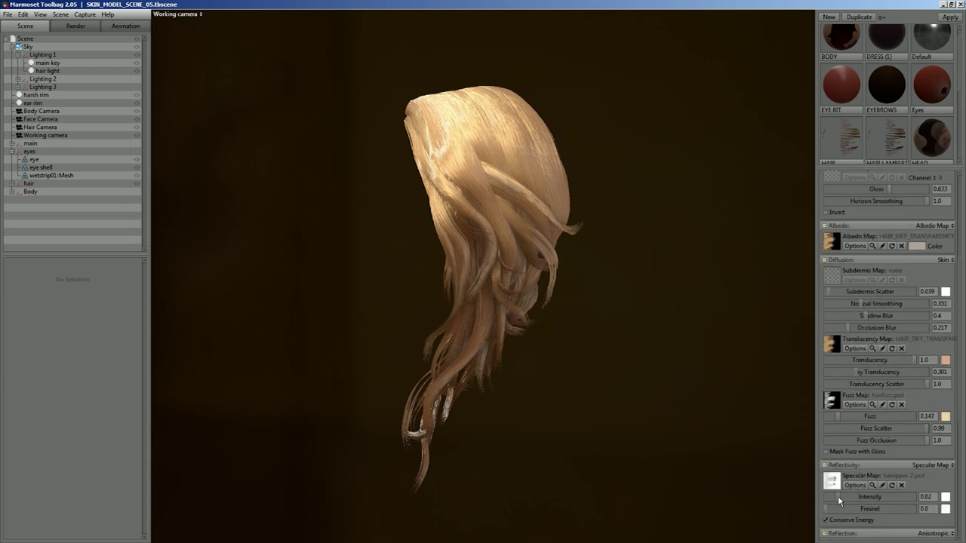
pyautogui.moveTo(838, 497); pyautogui.dragTo(835, 499)
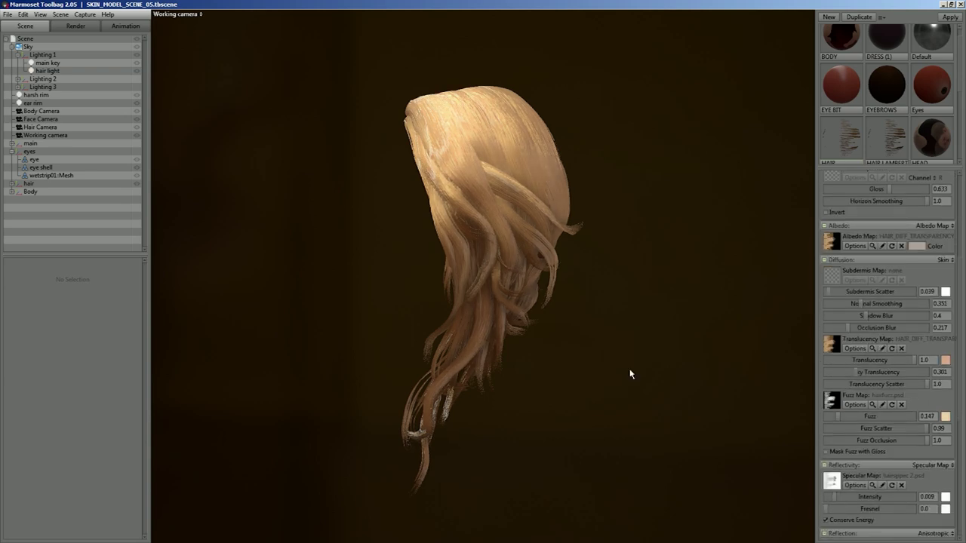
pyautogui.scroll(2, 593, 338)
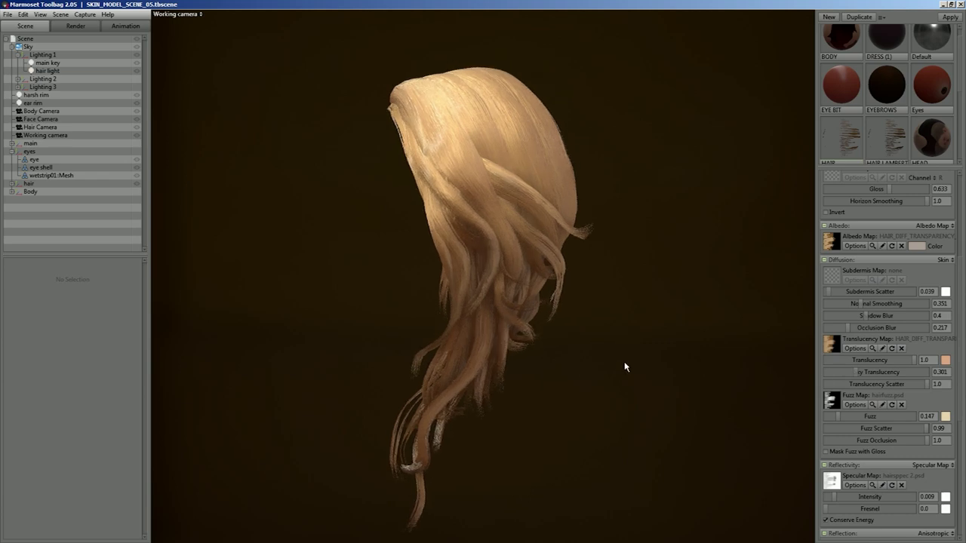
pyautogui.moveTo(642, 371); pyautogui.dragTo(601, 362)
pyautogui.moveTo(889, 144); pyautogui.dragTo(507, 221)
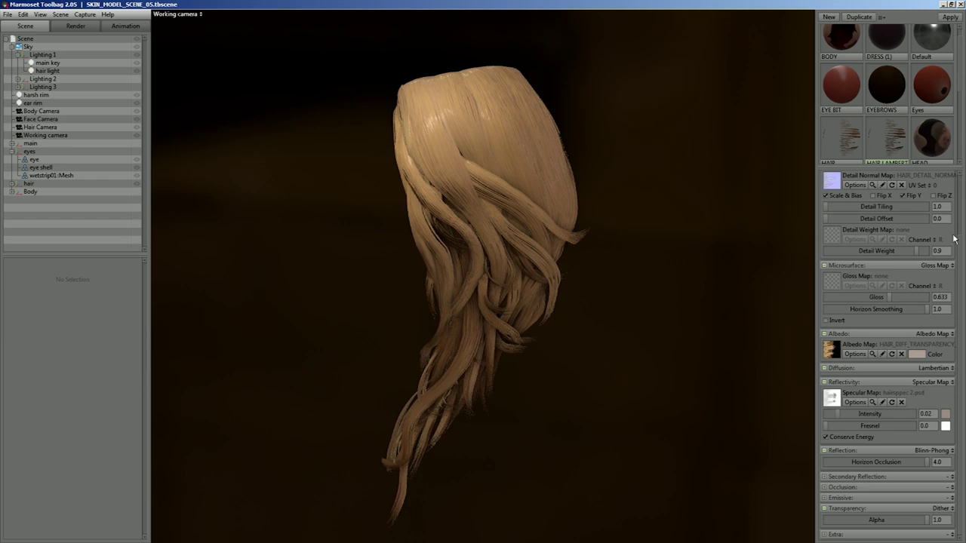
# Reapply the HAIR material to the hair mesh and bring its skin diffusion settings into view
pyautogui.scroll(3, 960, 267)
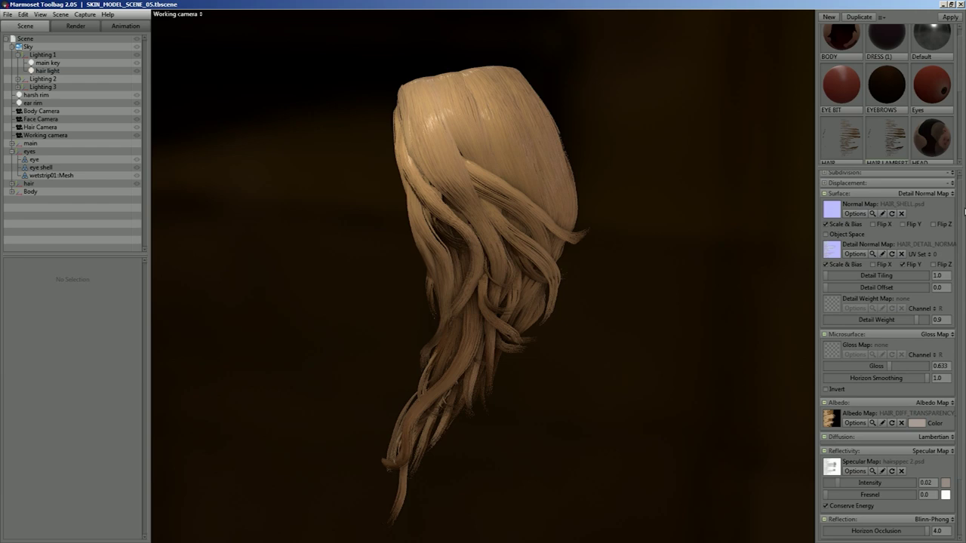
pyautogui.moveTo(468, 337); pyautogui.dragTo(520, 321)
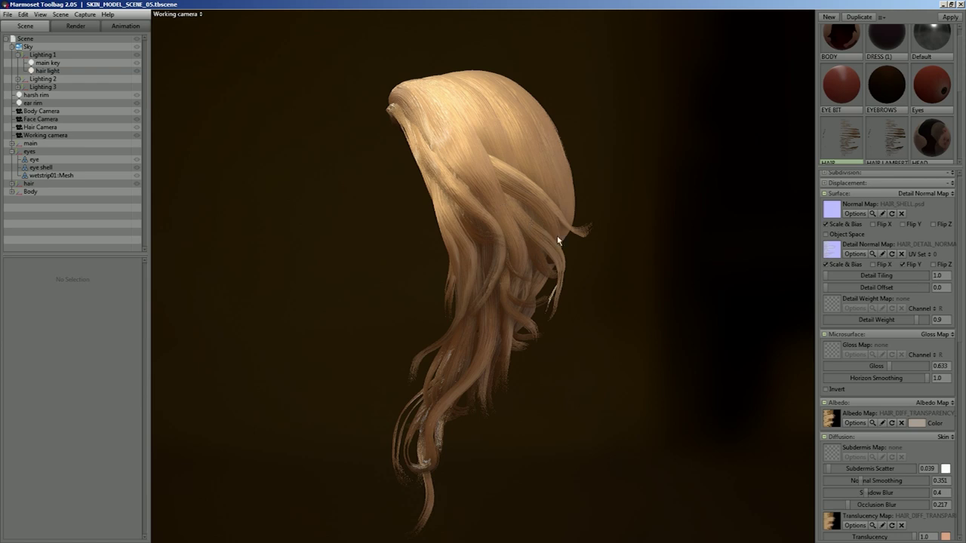
pyautogui.moveTo(962, 335); pyautogui.dragTo(960, 344)
pyautogui.scroll(-5, 866, 281)
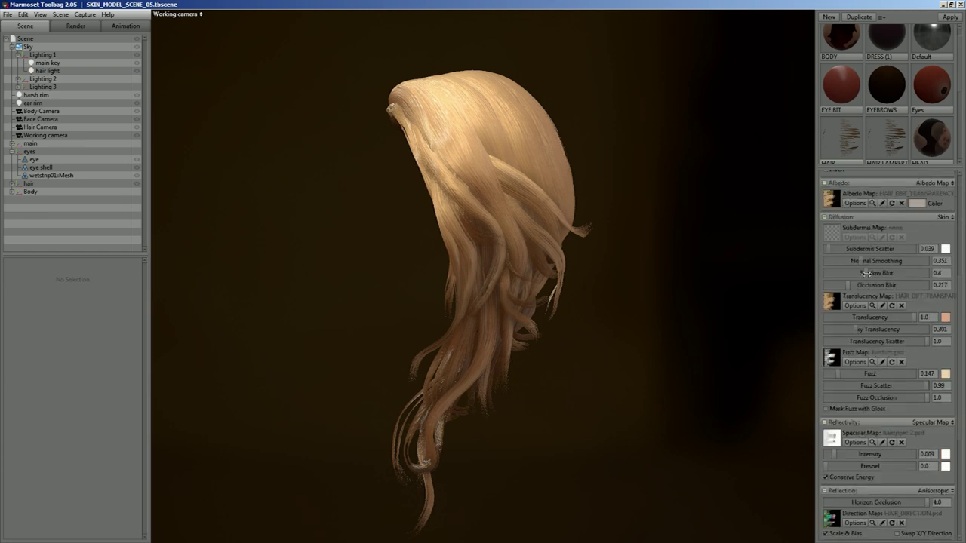
# Set the HAIR material's Shadow Blur to 0.663 and its Normal Smoothing to 0.386, trying a Shadow Blur of 0.0 first
pyautogui.moveTo(865, 273); pyautogui.dragTo(435, 161)
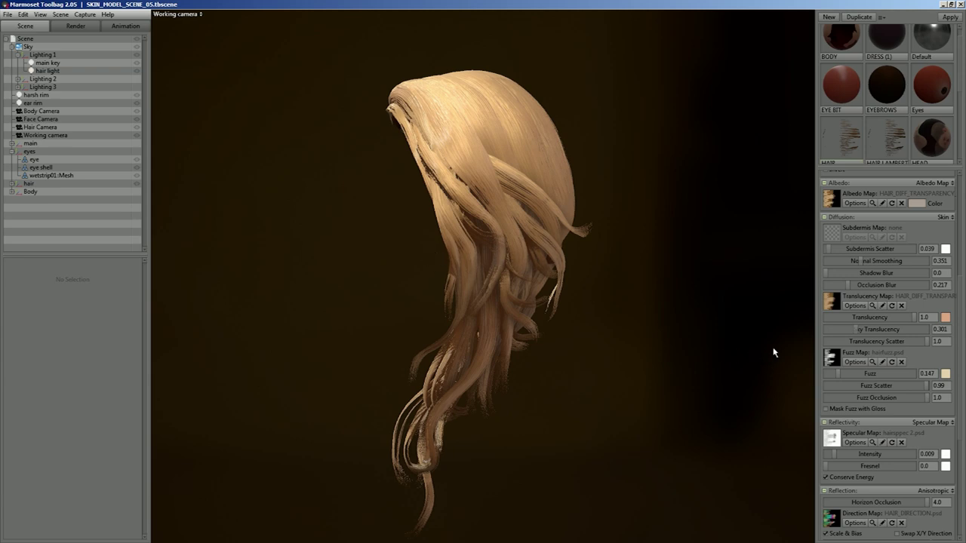
pyautogui.click(875, 278)
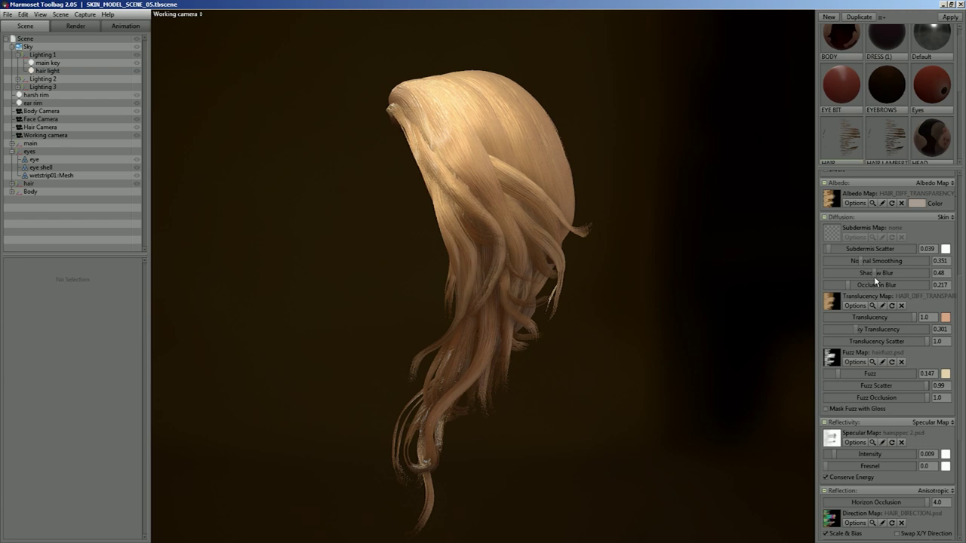
pyautogui.moveTo(873, 276); pyautogui.dragTo(894, 273)
pyautogui.moveTo(739, 287); pyautogui.dragTo(789, 287)
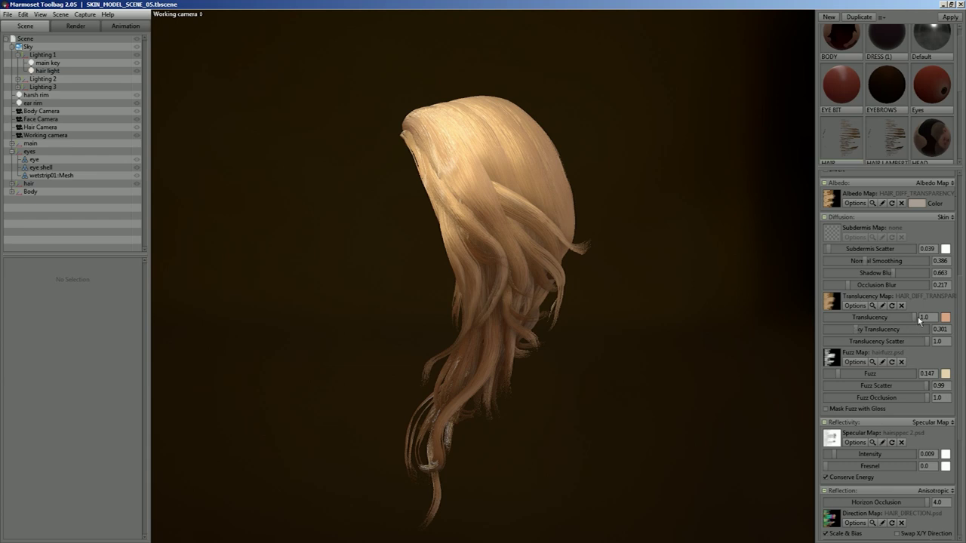
# Try the HAIR material with a Translucency of 0.0, then return it to 1.0
pyautogui.moveTo(911, 317); pyautogui.dragTo(806, 323)
pyautogui.moveTo(525, 363); pyautogui.dragTo(495, 341)
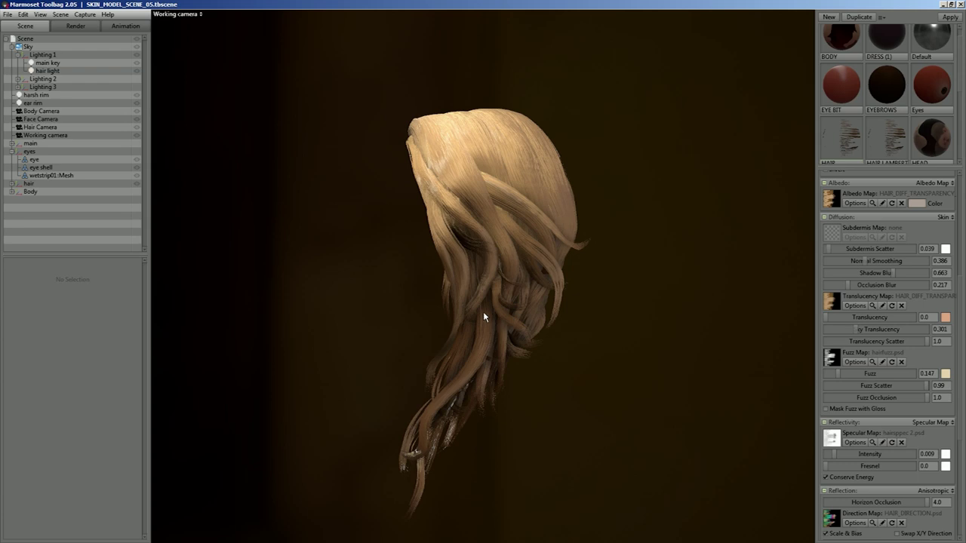
pyautogui.moveTo(826, 317); pyautogui.dragTo(936, 321)
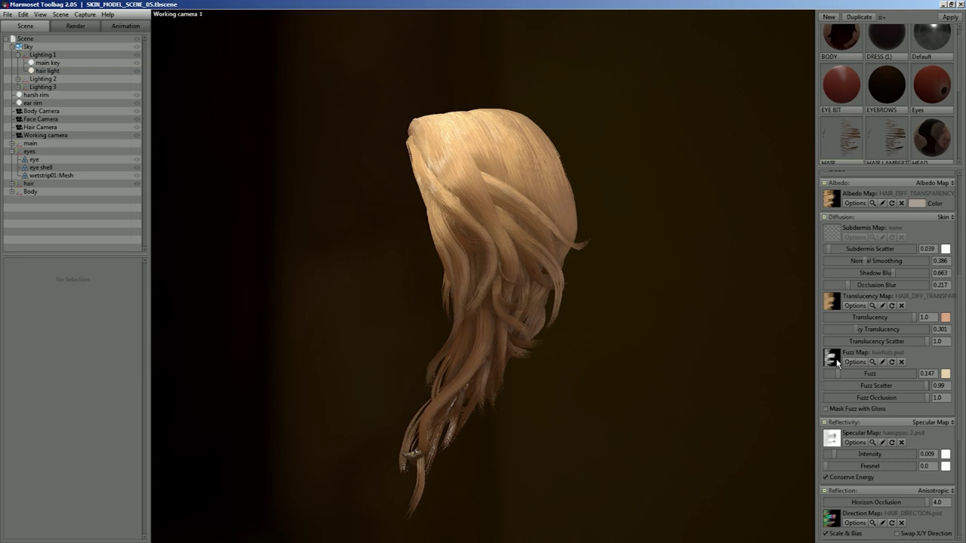
# Adjust the HAIR material's Fuzz under changing angles and lighting, settling on 0.386
pyautogui.moveTo(838, 373); pyautogui.dragTo(853, 375)
pyautogui.moveTo(546, 352); pyautogui.dragTo(603, 379)
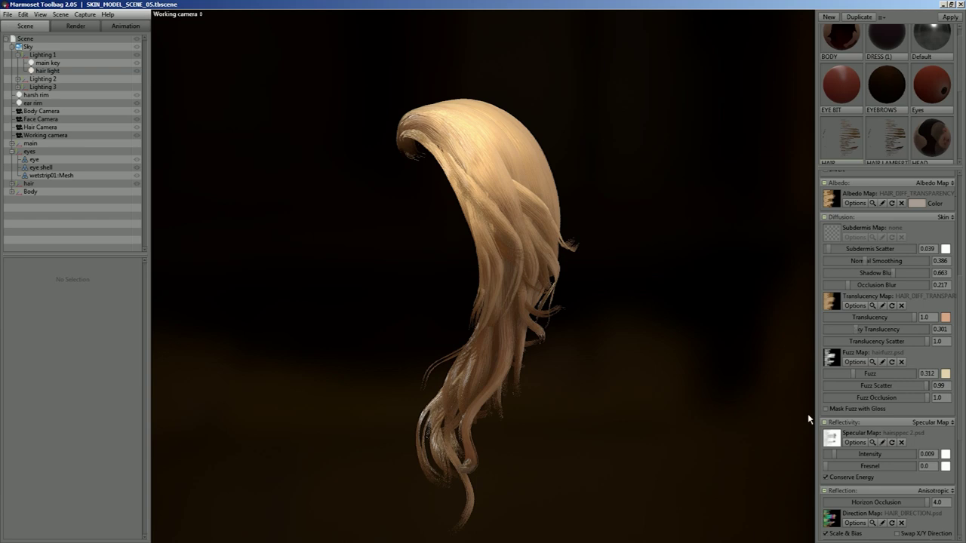
pyautogui.moveTo(855, 372); pyautogui.dragTo(848, 375)
pyautogui.moveTo(846, 373)
pyautogui.mouseDown()
pyautogui.moveTo(817, 378)
pyautogui.moveTo(843, 379)
pyautogui.mouseUp()
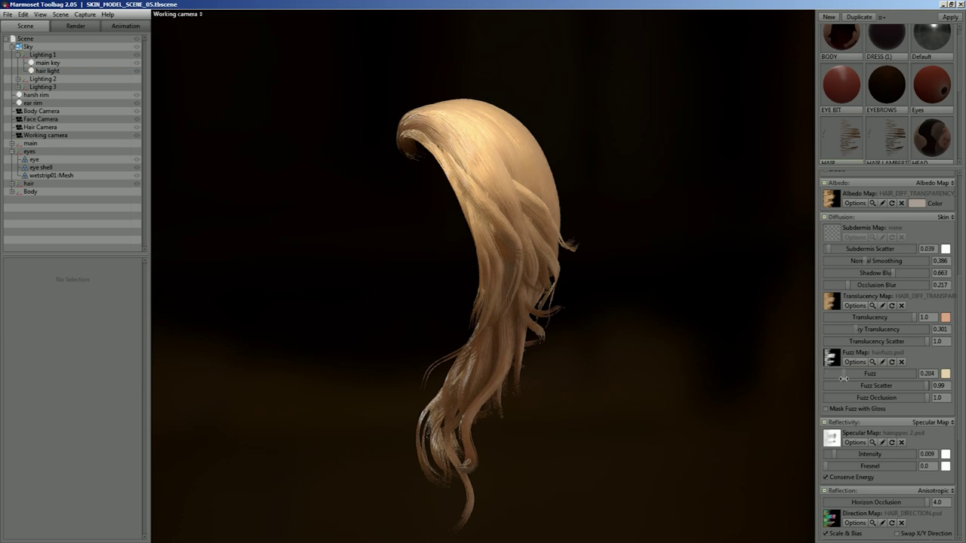
pyautogui.moveTo(597, 384); pyautogui.dragTo(576, 379)
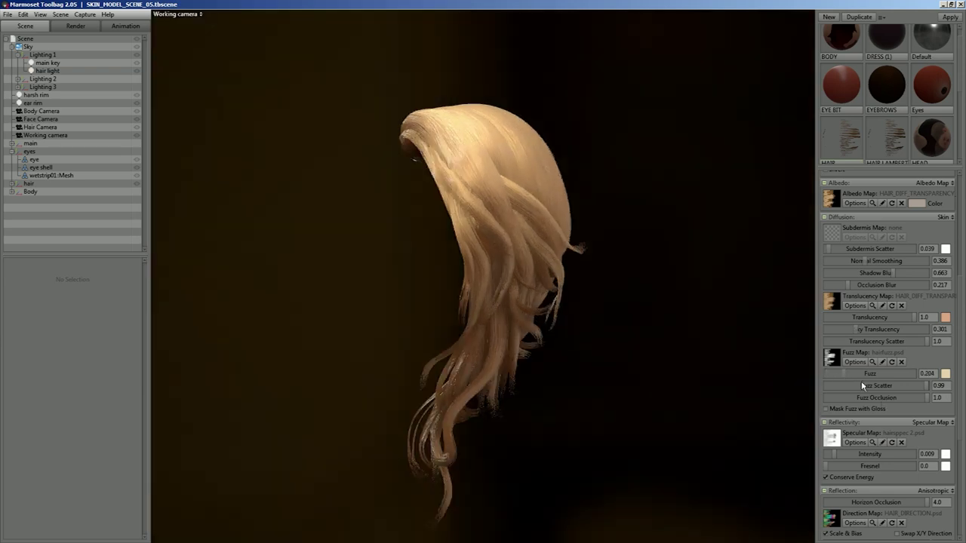
pyautogui.moveTo(847, 373); pyautogui.dragTo(918, 376)
pyautogui.moveTo(665, 393); pyautogui.dragTo(671, 414)
pyautogui.moveTo(916, 377); pyautogui.dragTo(859, 379)
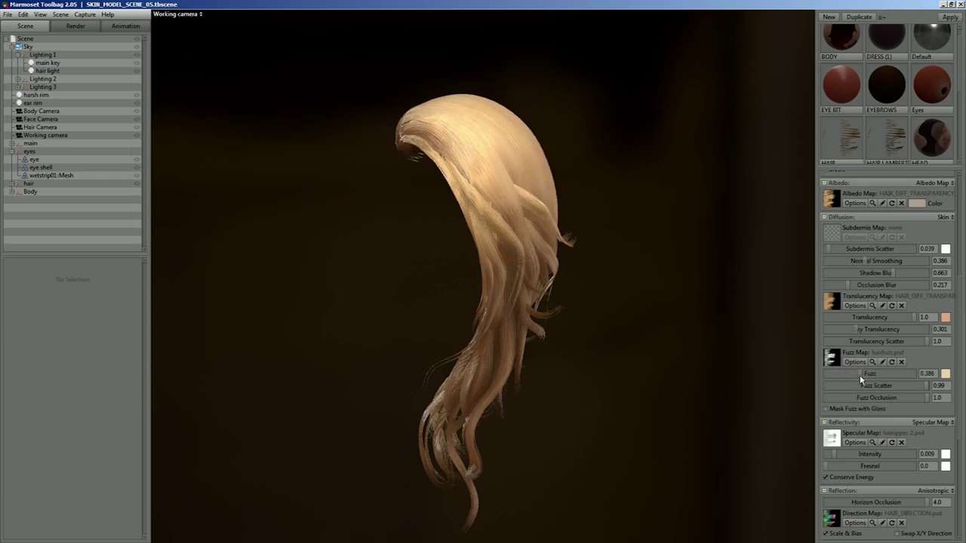
pyautogui.moveTo(669, 405); pyautogui.dragTo(602, 390)
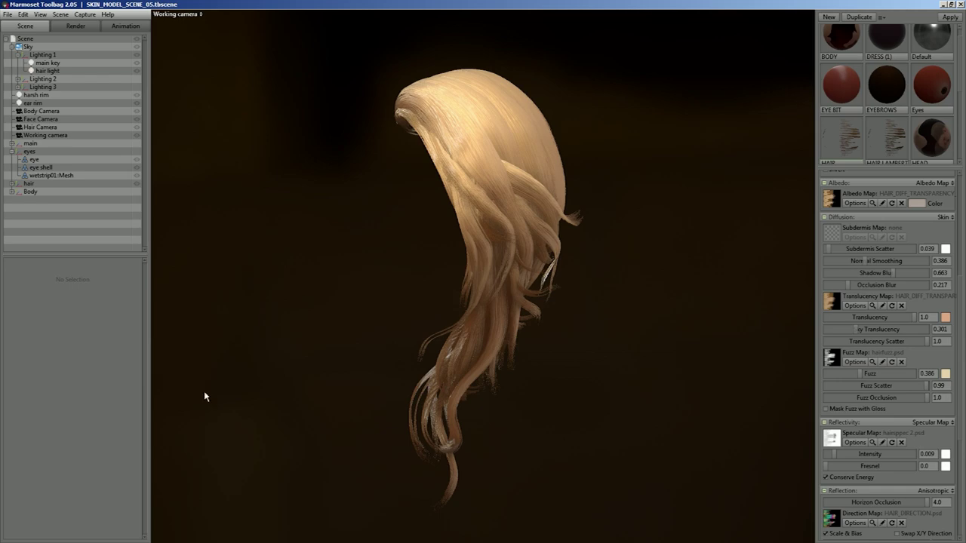
# Try Cull Back Faces on the hair mesh while viewing its inner side, then turn the option off again
pyautogui.moveTo(477, 328); pyautogui.dragTo(518, 320)
pyautogui.click(498, 319)
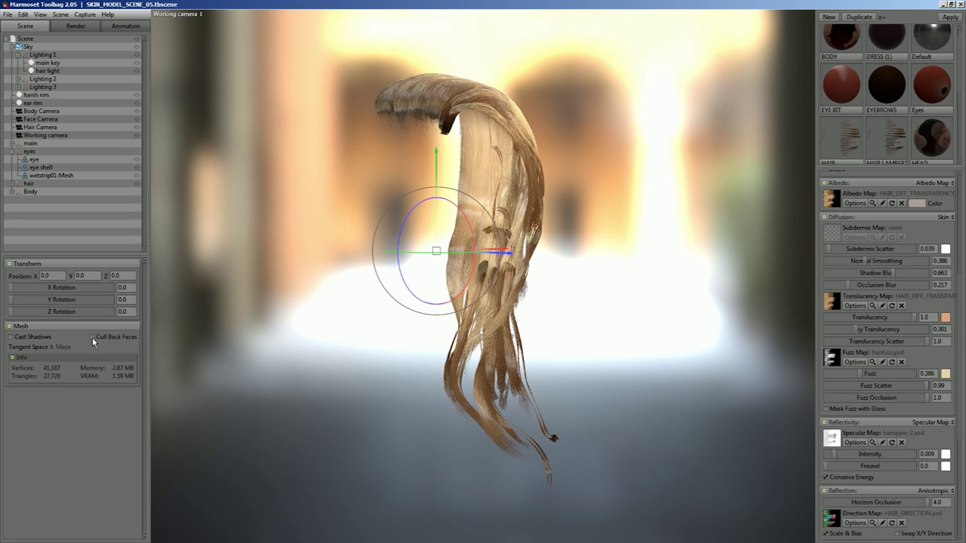
pyautogui.click(509, 286)
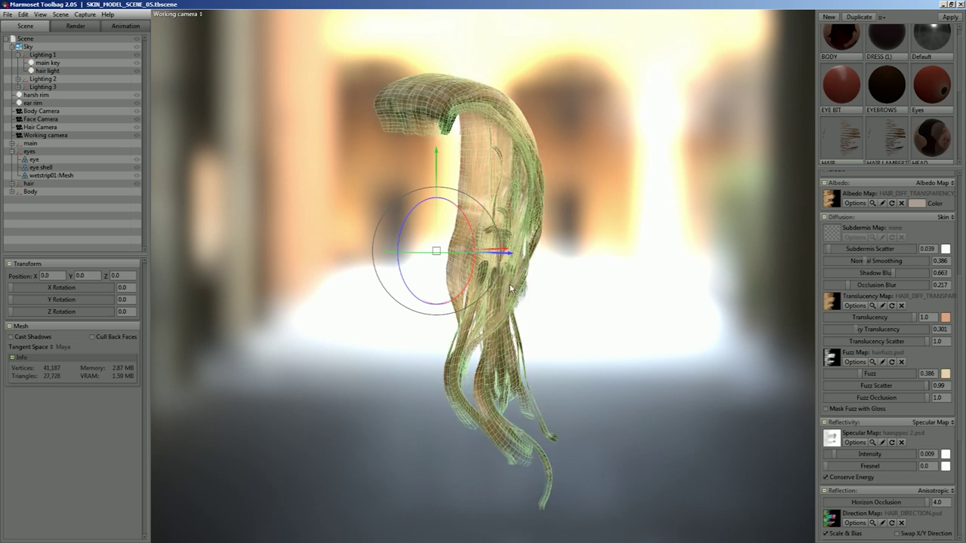
pyautogui.click(93, 338)
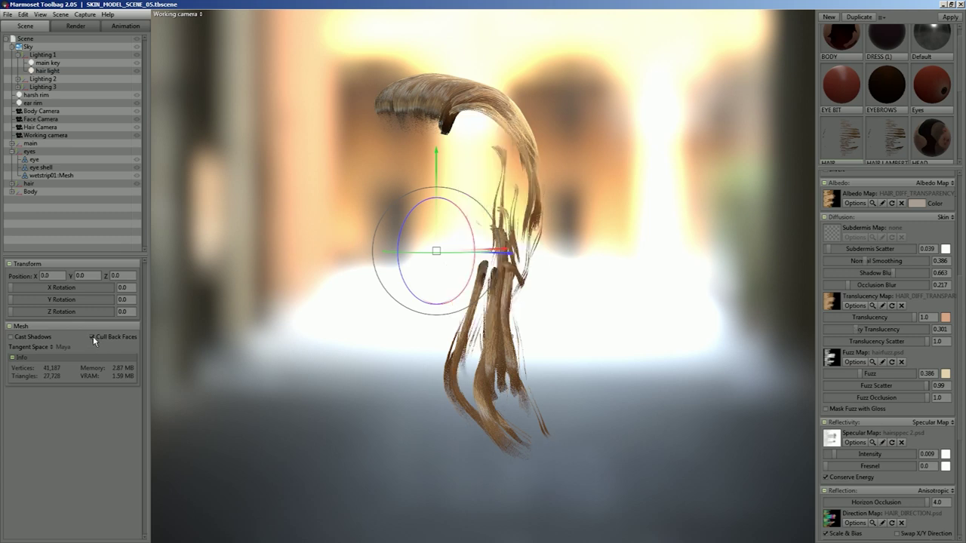
pyautogui.click(93, 337)
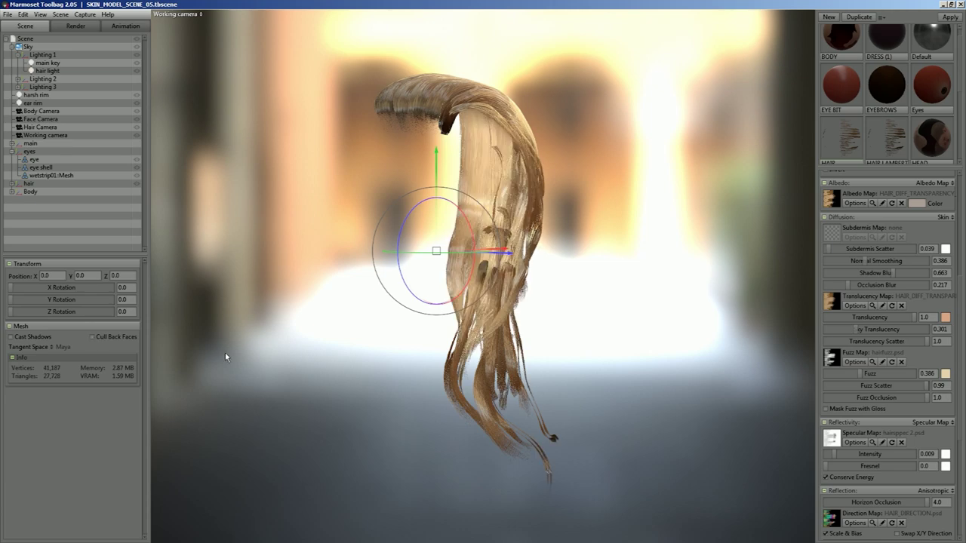
# Show the head and eyes again and examine the hair on the character from several angles
pyautogui.moveTo(325, 377); pyautogui.dragTo(264, 391)
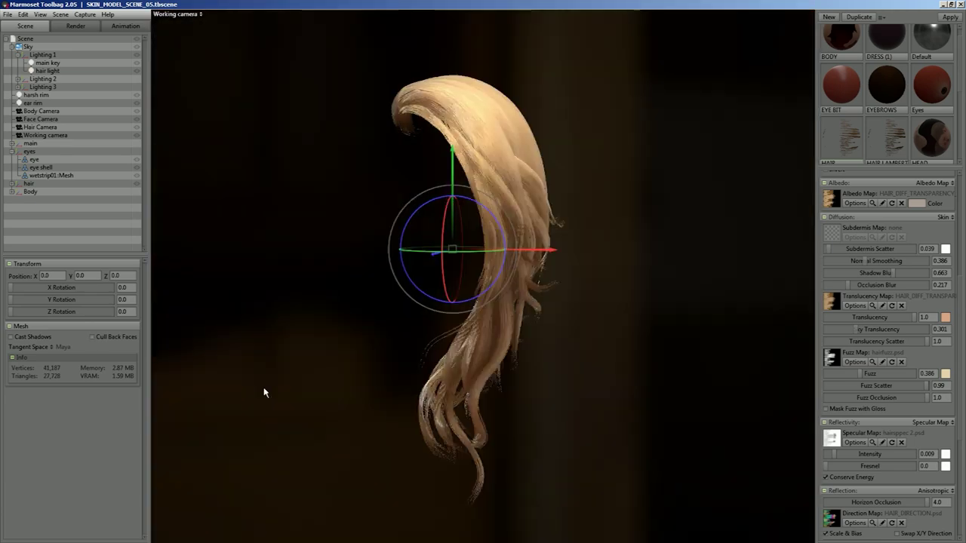
pyautogui.moveTo(390, 403); pyautogui.dragTo(345, 403)
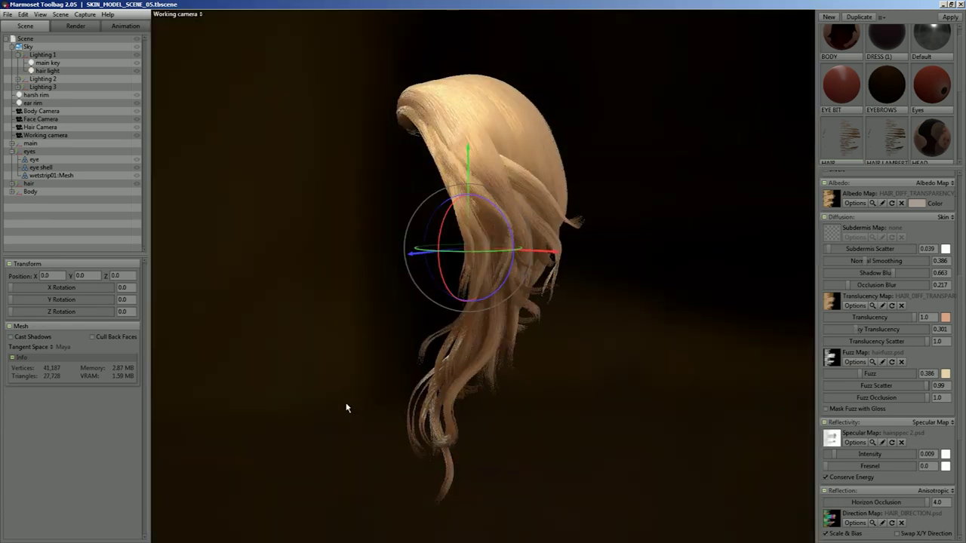
pyautogui.click(137, 151)
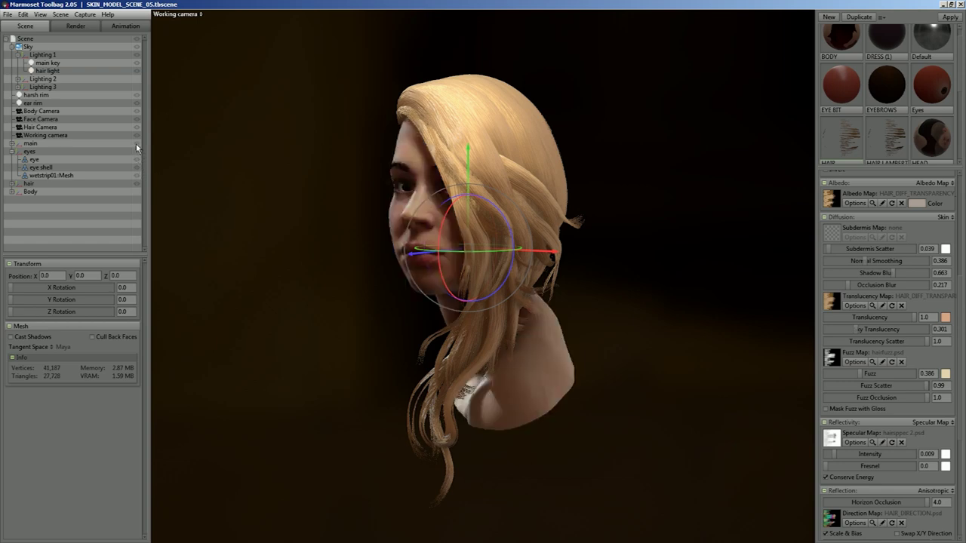
pyautogui.click(325, 329)
pyautogui.moveTo(325, 328); pyautogui.dragTo(362, 334)
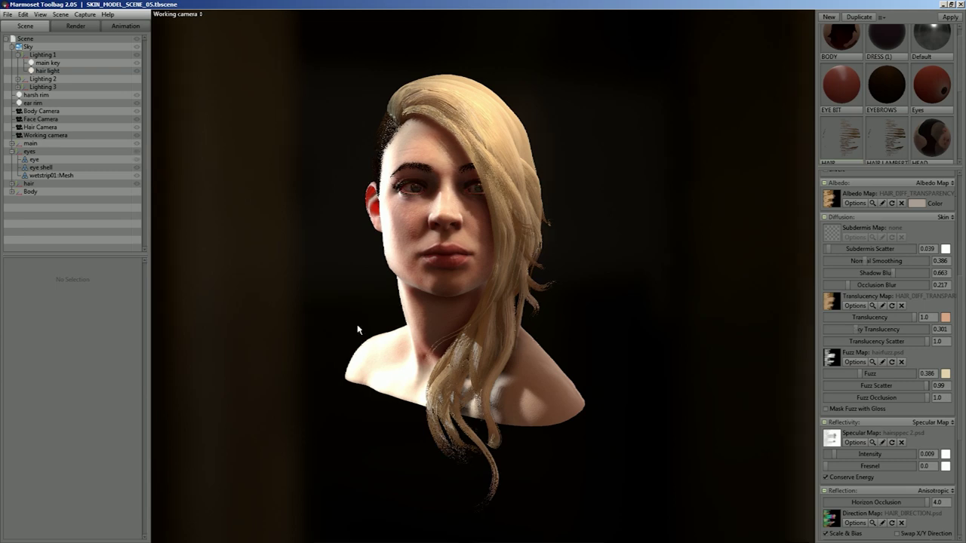
pyautogui.moveTo(356, 327); pyautogui.dragTo(344, 327)
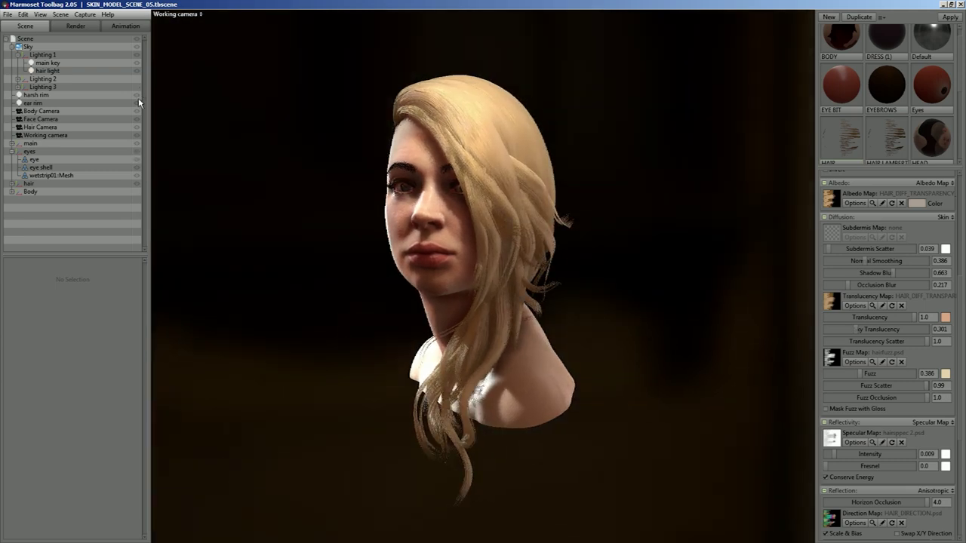
pyautogui.moveTo(317, 297); pyautogui.dragTo(530, 184)
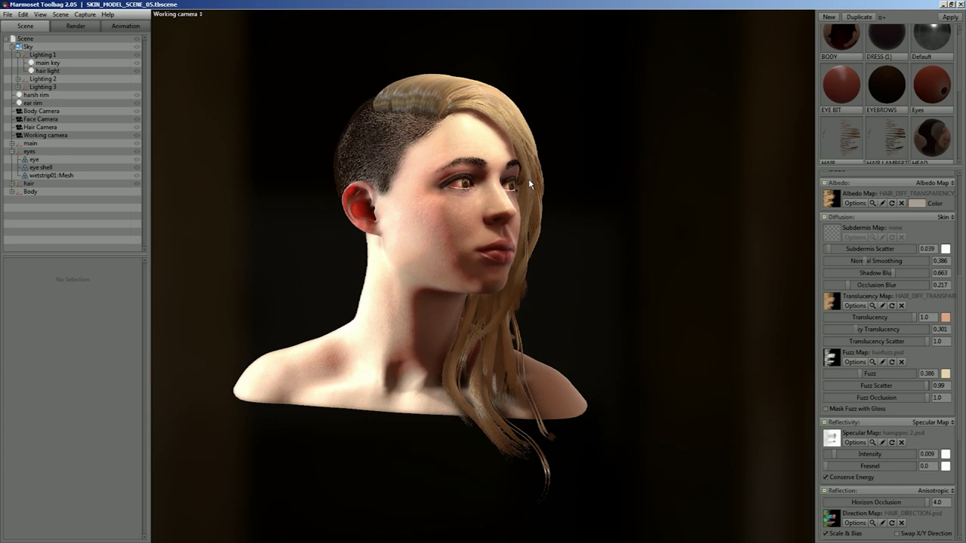
pyautogui.moveTo(531, 255); pyautogui.dragTo(488, 259)
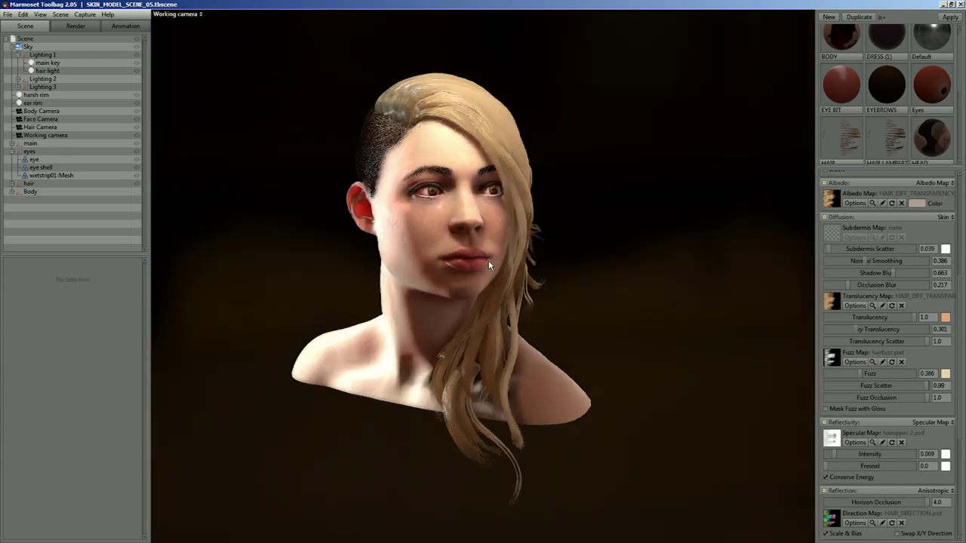
# Turn off Contact Refinement on the main key spot light and inspect the shadows up close
pyautogui.click(46, 63)
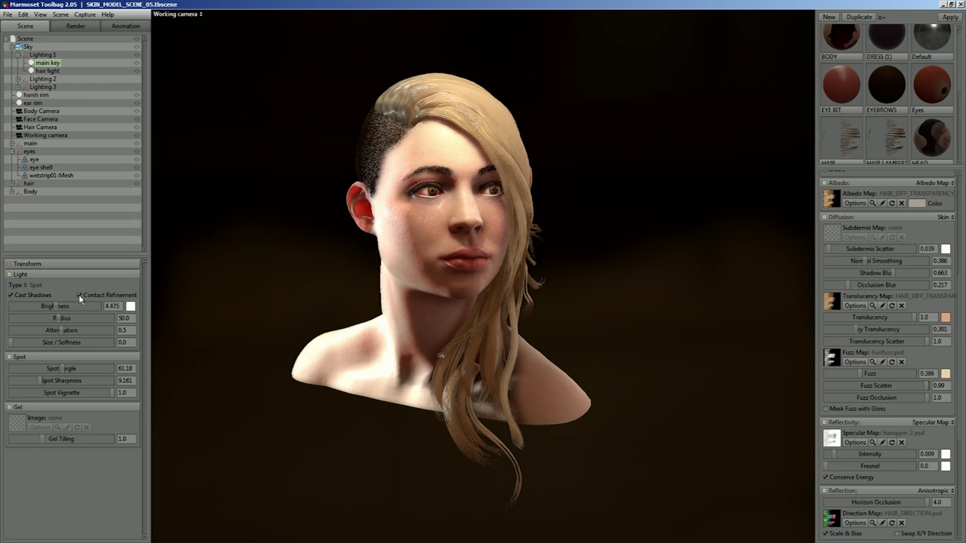
pyautogui.moveTo(391, 218); pyautogui.dragTo(306, 239, button='right')
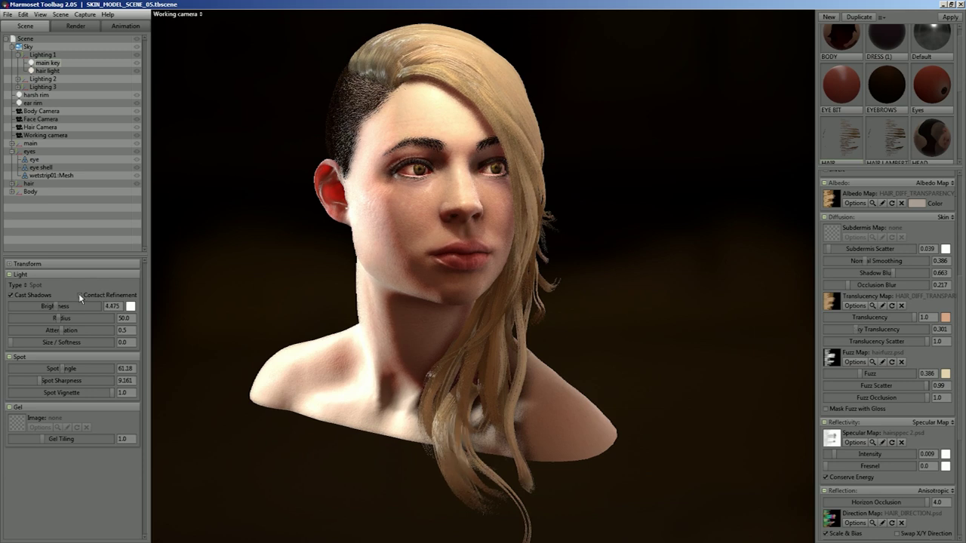
# Try the render with Ambient Occlusion turned off, then turn it back on and compare the face and hair
pyautogui.click(65, 24)
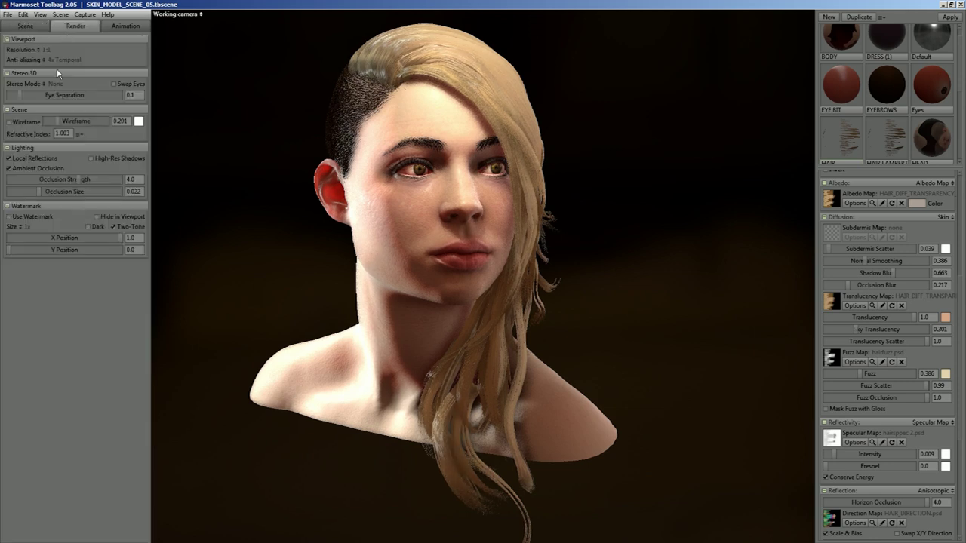
pyautogui.click(9, 169)
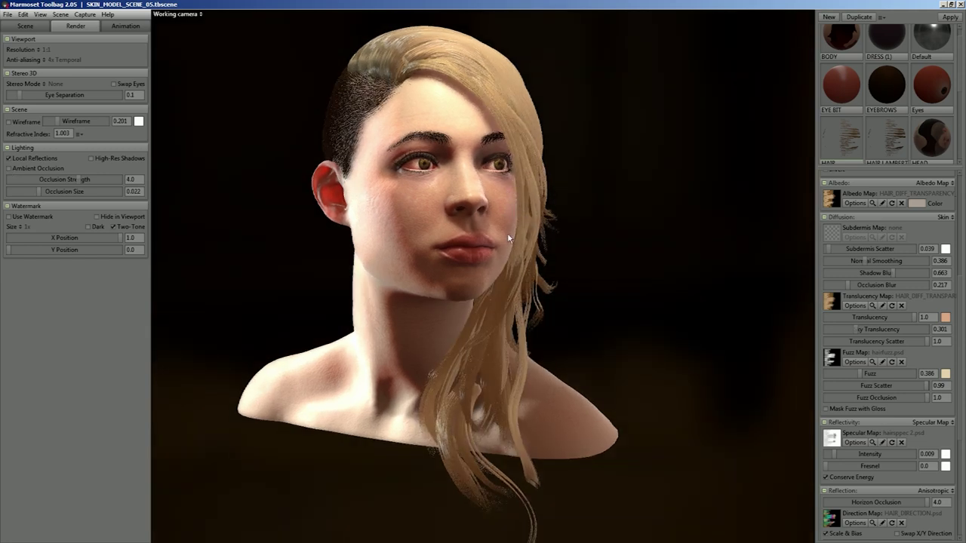
pyautogui.moveTo(518, 230); pyautogui.dragTo(511, 191)
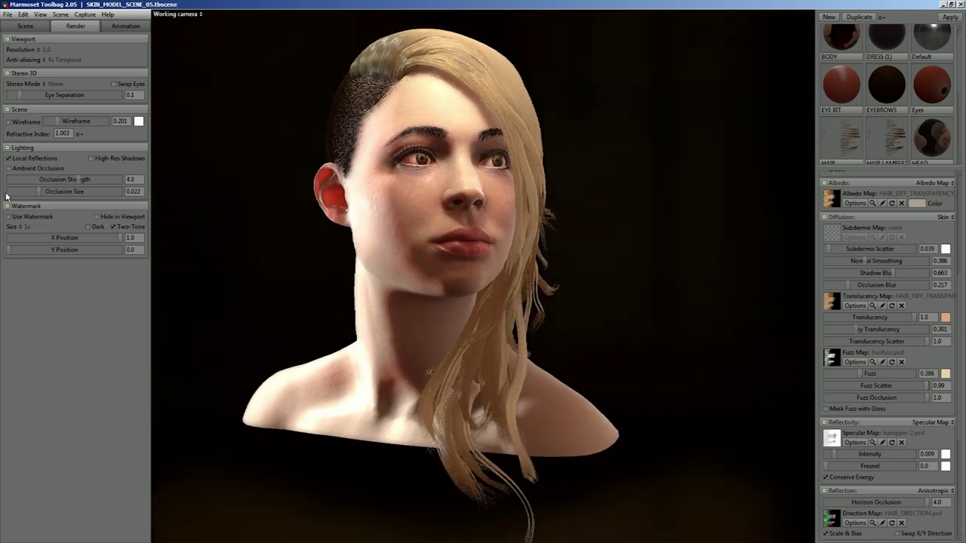
pyautogui.click(9, 169)
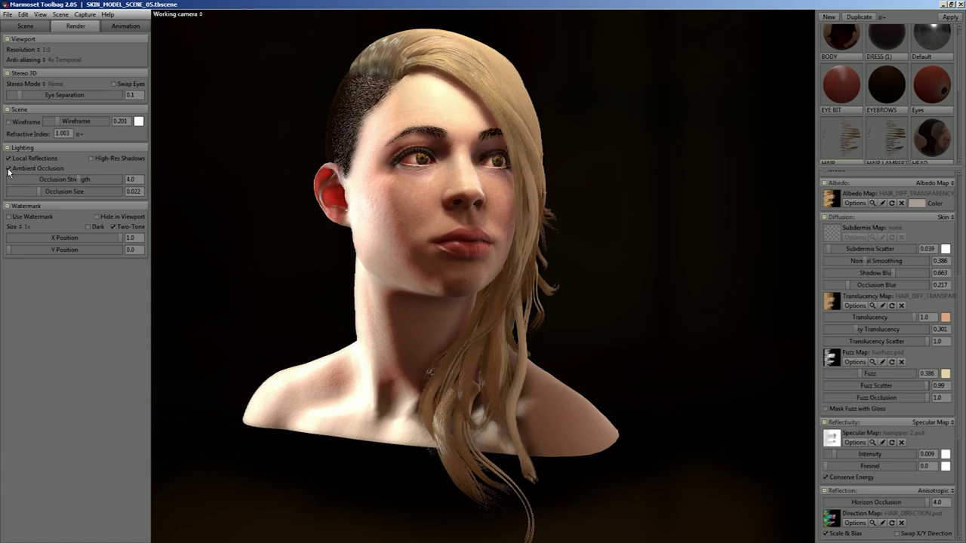
pyautogui.moveTo(566, 319); pyautogui.dragTo(478, 341)
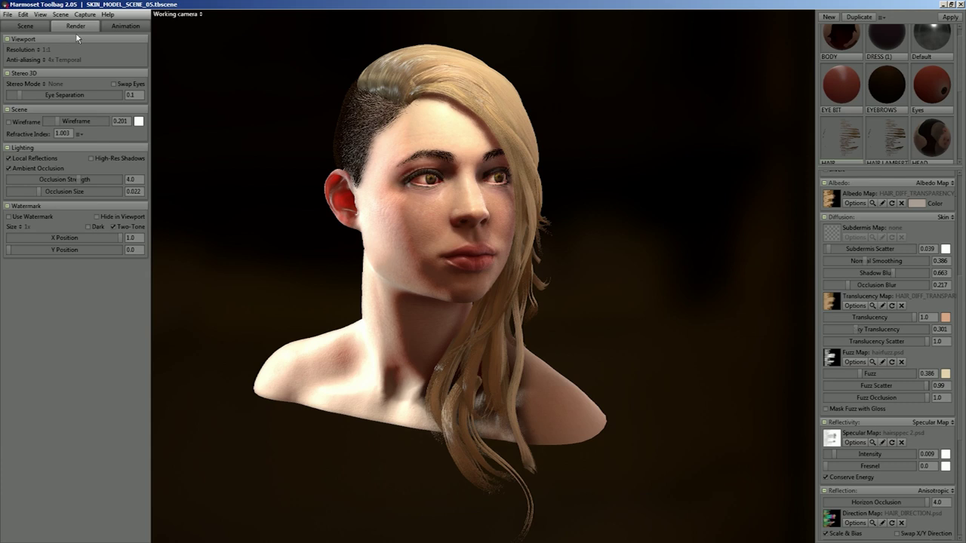
# Check the hair mesh's culling option and review the head with the HAIR material from the hair side
pyautogui.click(25, 26)
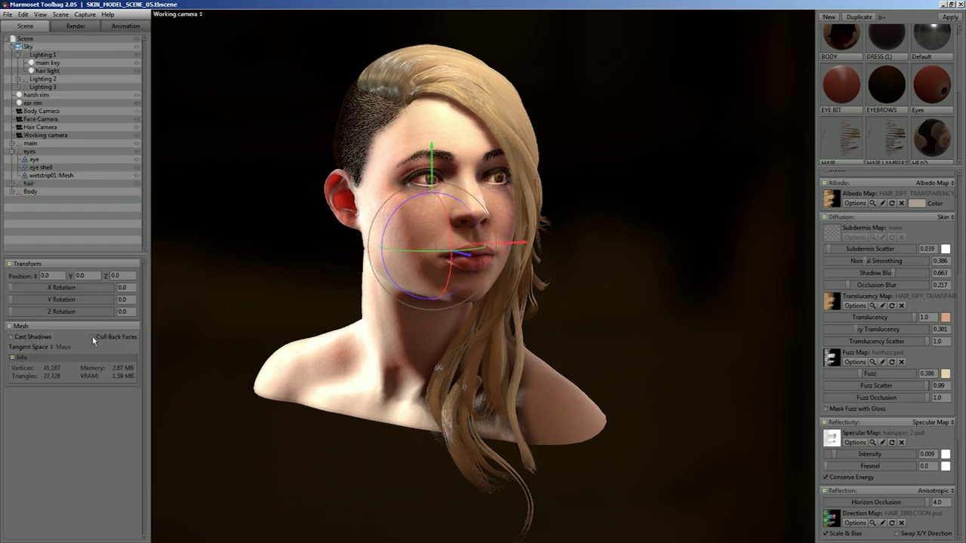
pyautogui.click(241, 345)
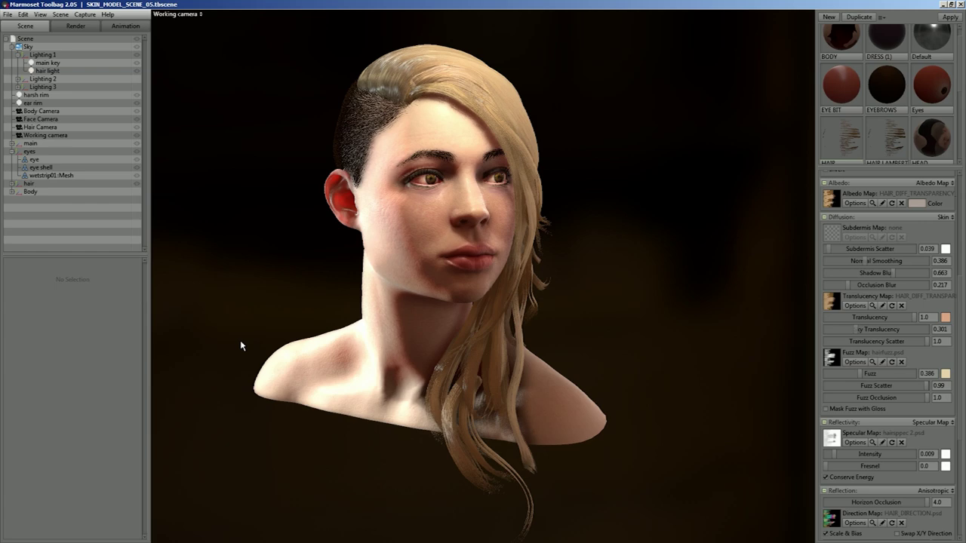
pyautogui.moveTo(483, 358); pyautogui.dragTo(422, 350)
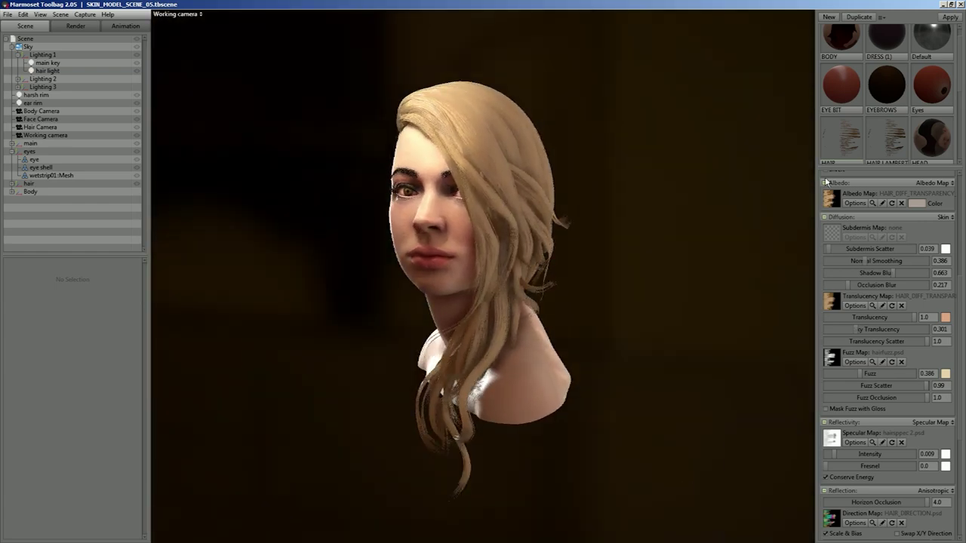
pyautogui.moveTo(843, 145); pyautogui.dragTo(530, 190)
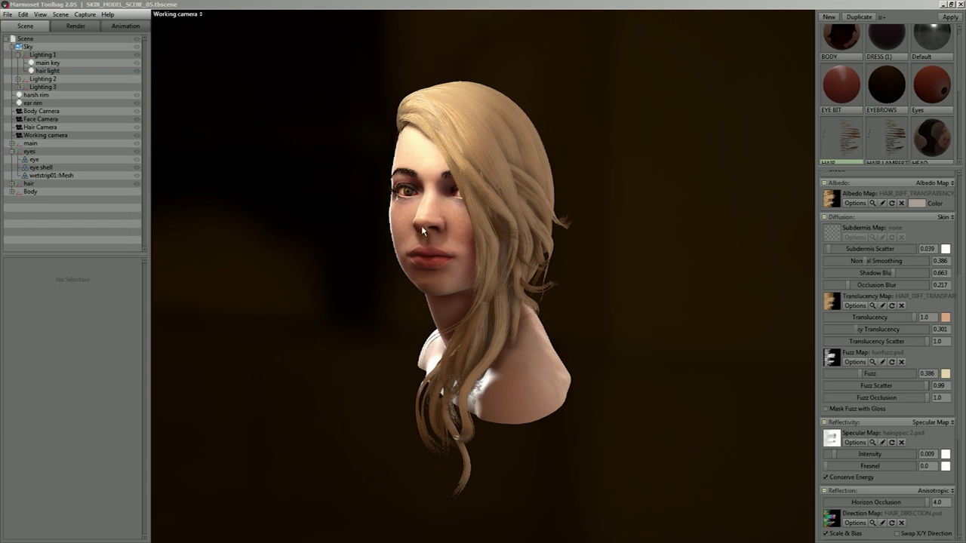
# Show the Body group, review the full figure and rotate the sky lighting around it
pyautogui.click(137, 192)
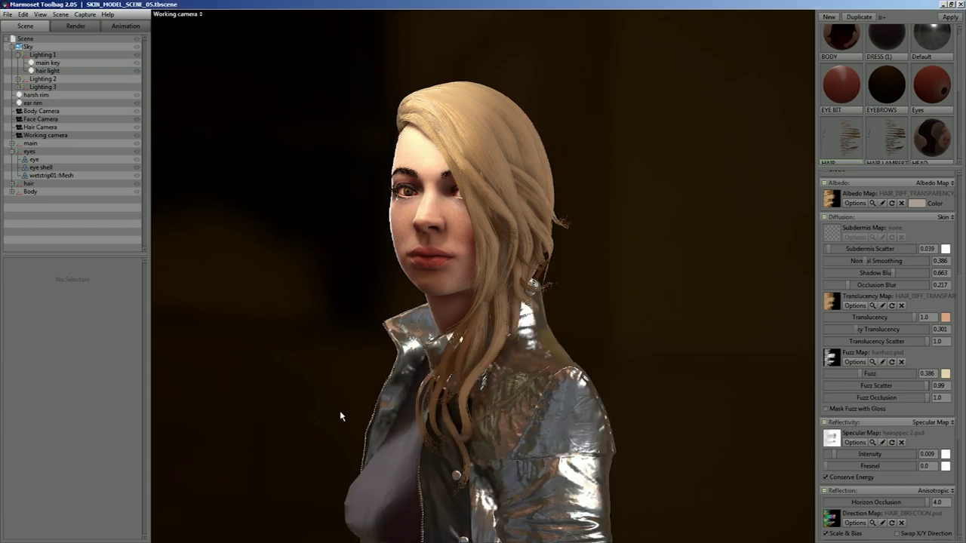
pyautogui.scroll(-8, 339, 416)
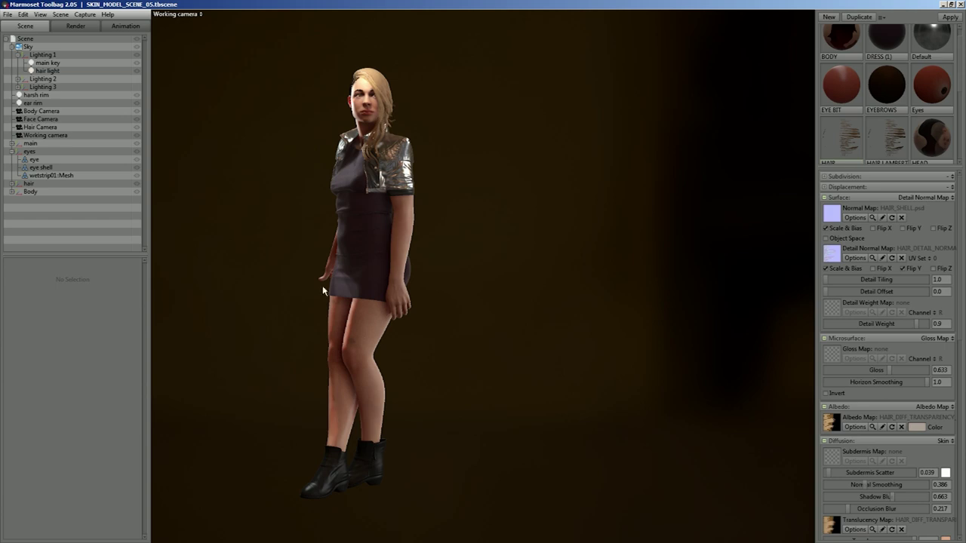
pyautogui.scroll(-3, 297, 280)
pyautogui.moveTo(294, 277); pyautogui.dragTo(232, 207)
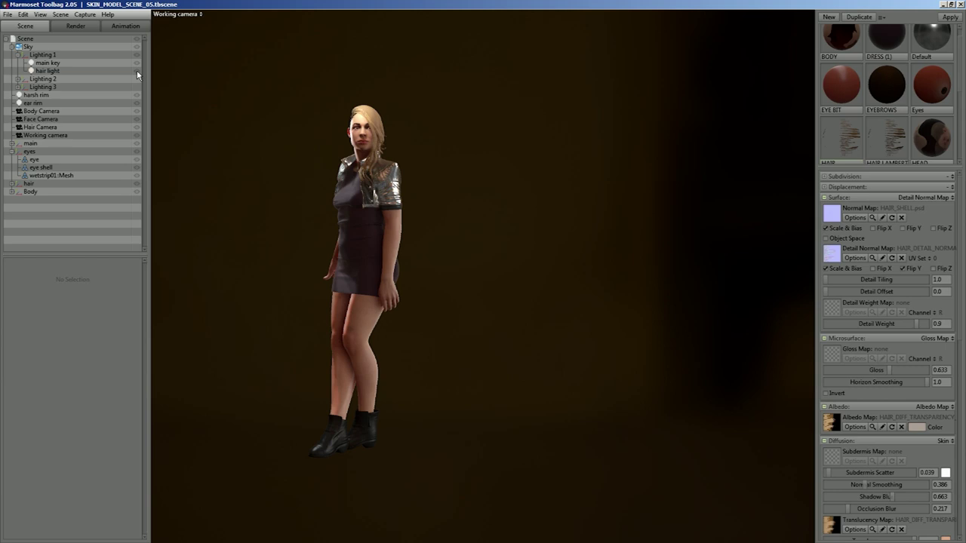
pyautogui.keyDown('shift'); pyautogui.moveTo(254, 194); pyautogui.dragTo(184, 211, button='right'); pyautogui.keyUp('shift')
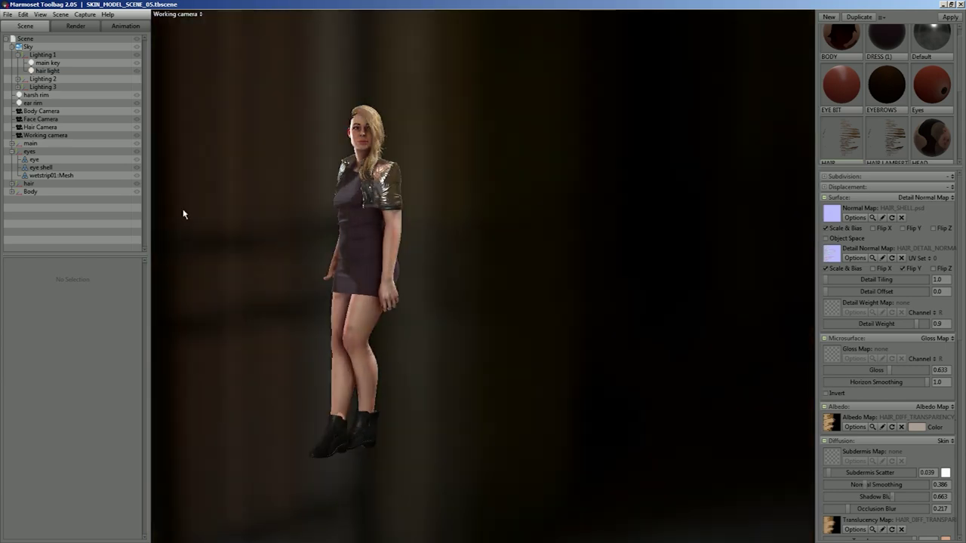
# Hide the Body group and inspect the head and hair up close under the rotated lighting
pyautogui.click(137, 191)
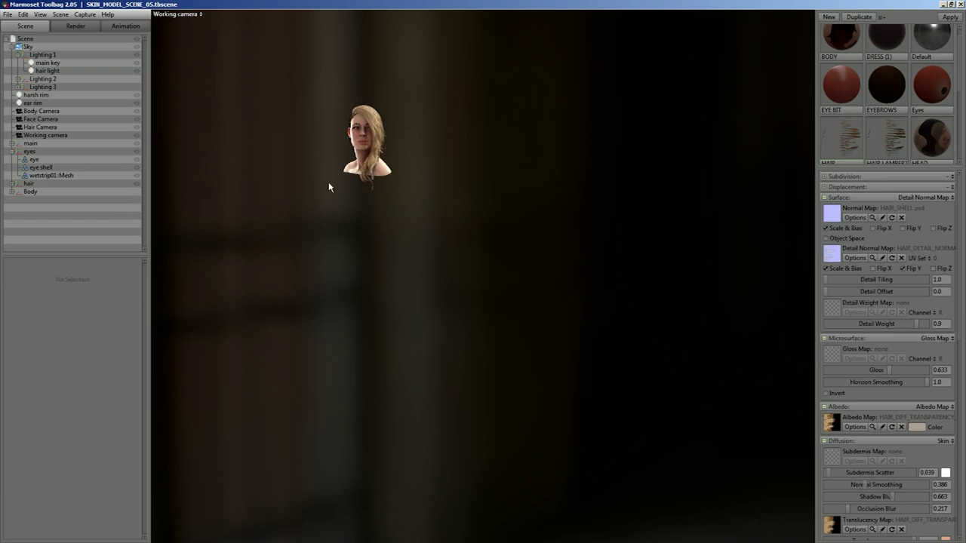
pyautogui.moveTo(329, 186); pyautogui.dragTo(377, 271, button='middle')
pyautogui.scroll(5, 349, 222)
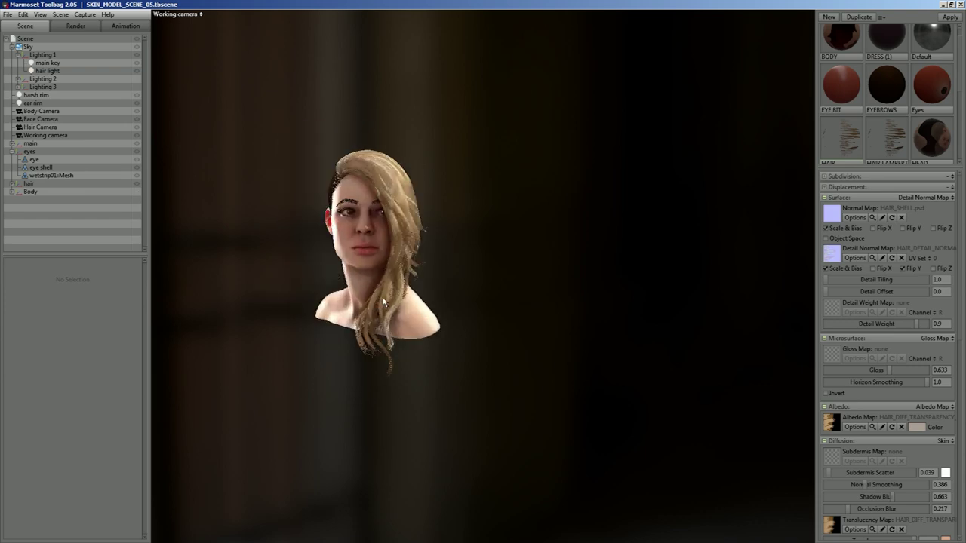
pyautogui.moveTo(284, 252); pyautogui.dragTo(373, 291, button='middle')
pyautogui.scroll(5, 373, 291)
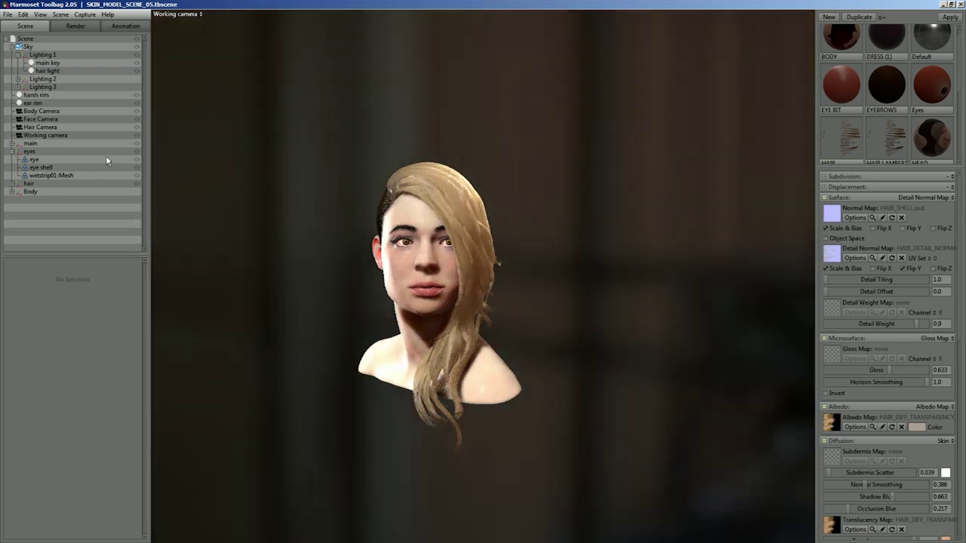
# Hide the main, eyes and hair groups, show only the Body group, and examine the dress and jacket
pyautogui.click(137, 143)
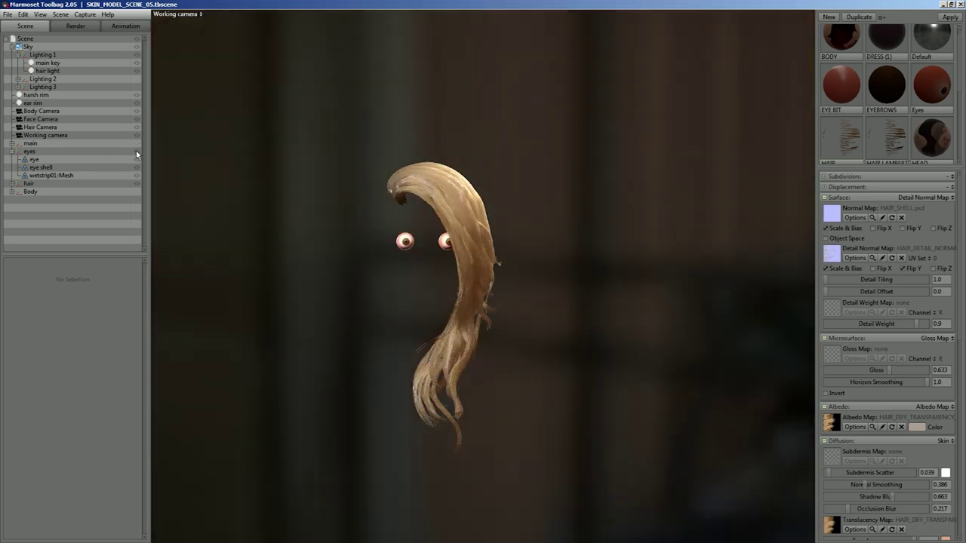
pyautogui.click(137, 151)
pyautogui.click(136, 183)
pyautogui.click(137, 192)
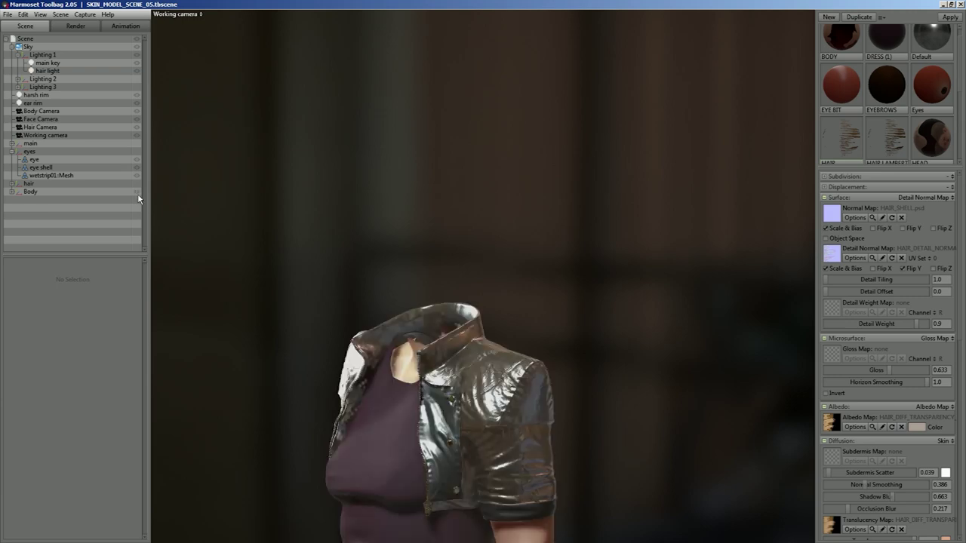
pyautogui.moveTo(408, 407); pyautogui.dragTo(401, 195, button='middle')
pyautogui.moveTo(401, 195); pyautogui.dragTo(369, 273)
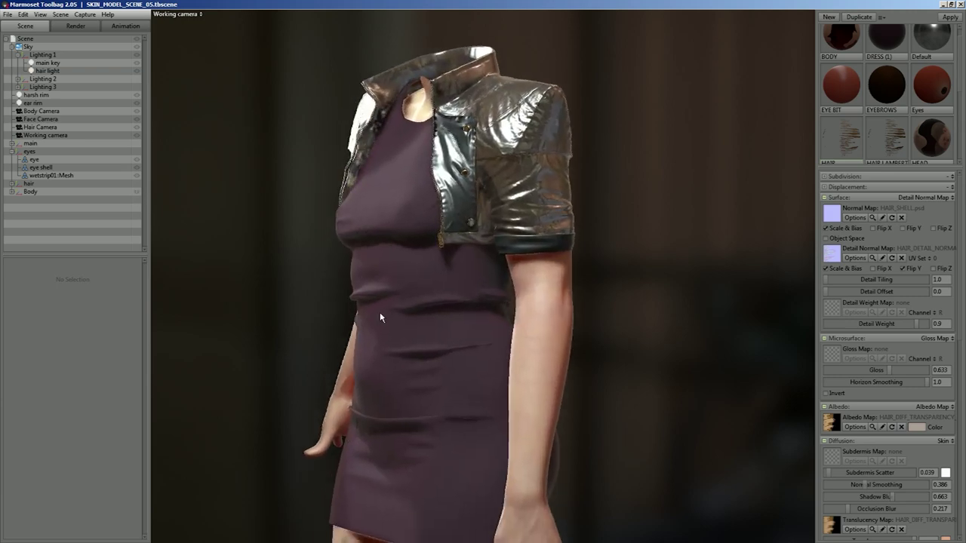
pyautogui.scroll(1, 955, 91)
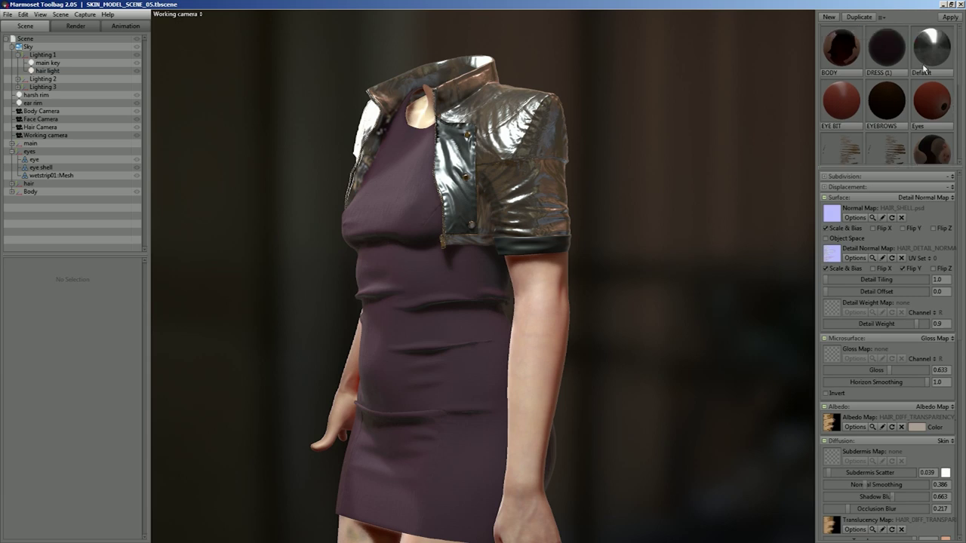
# Try several Gloss values on the DRESS (1) material, between 0.396 and 0.0, ending at 0.173
pyautogui.click(886, 47)
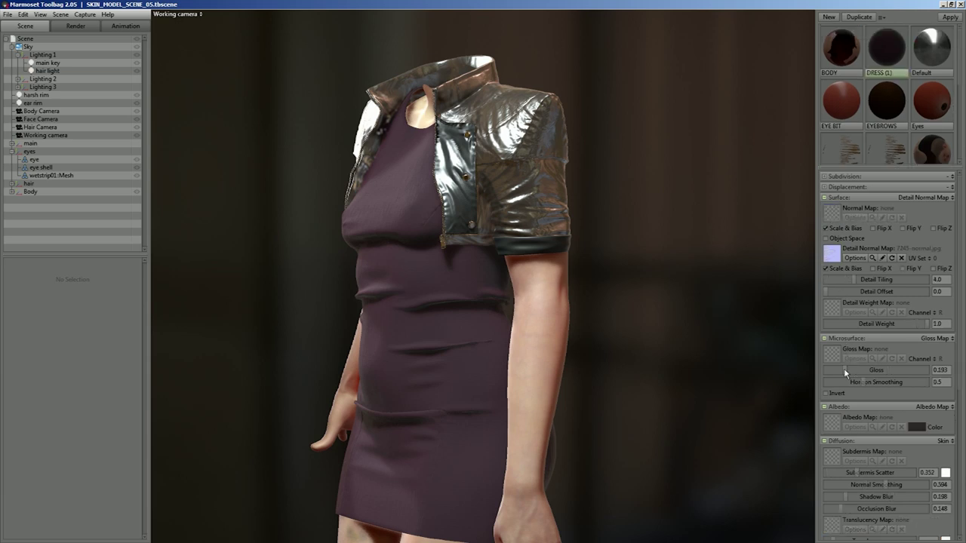
pyautogui.moveTo(845, 368); pyautogui.dragTo(864, 370)
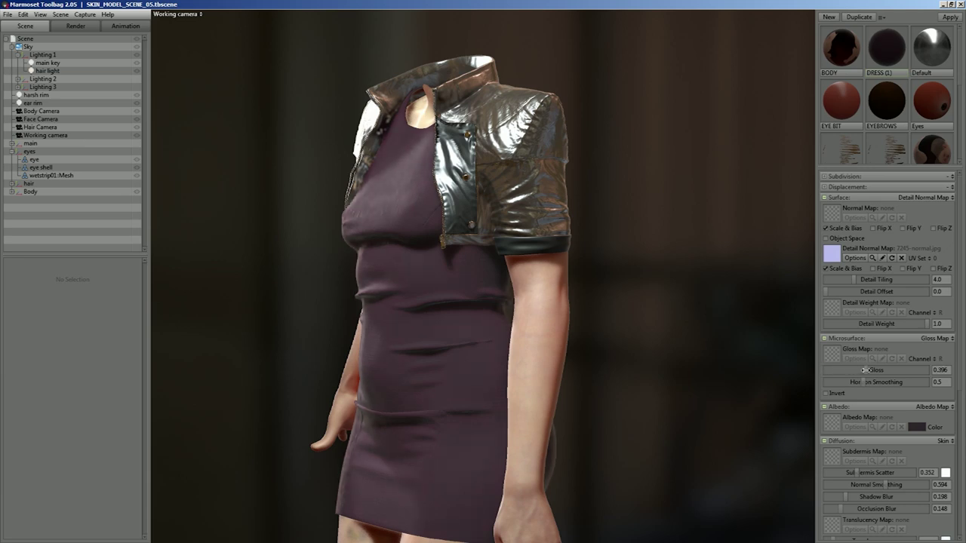
pyautogui.moveTo(862, 370)
pyautogui.mouseDown()
pyautogui.moveTo(826, 371)
pyautogui.moveTo(851, 370)
pyautogui.mouseUp()
pyautogui.moveTo(664, 394); pyautogui.dragTo(643, 396)
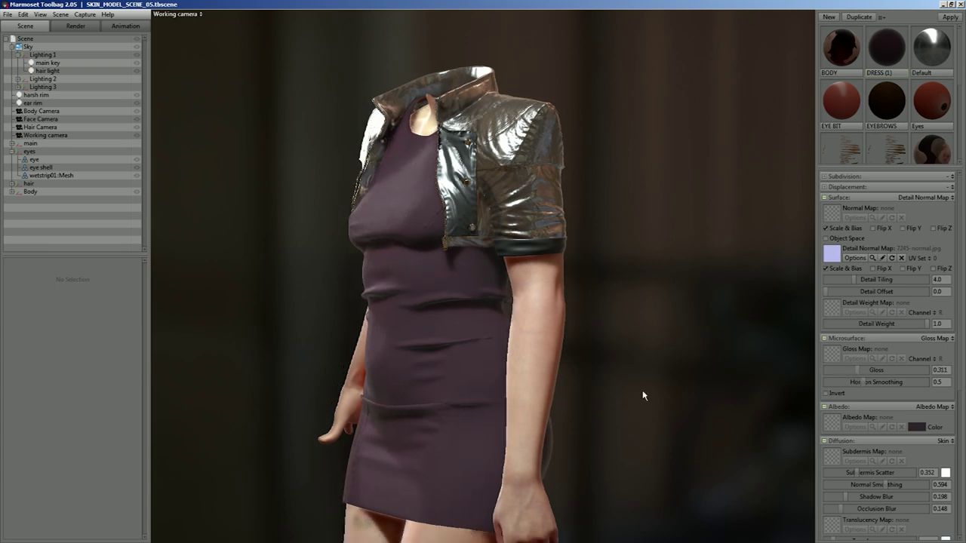
pyautogui.scroll(-3, 644, 396)
pyautogui.moveTo(621, 395); pyautogui.dragTo(605, 346, button='middle')
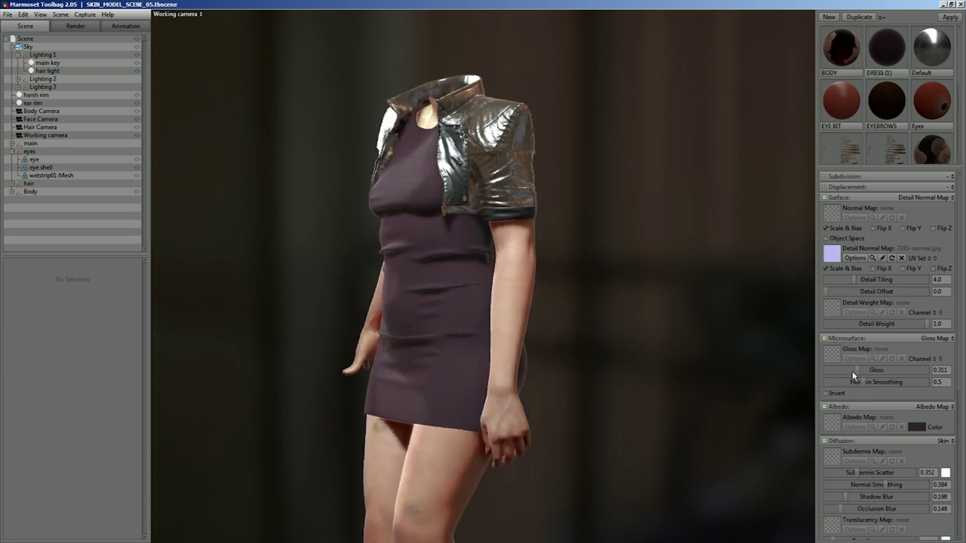
pyautogui.moveTo(857, 371); pyautogui.dragTo(823, 371)
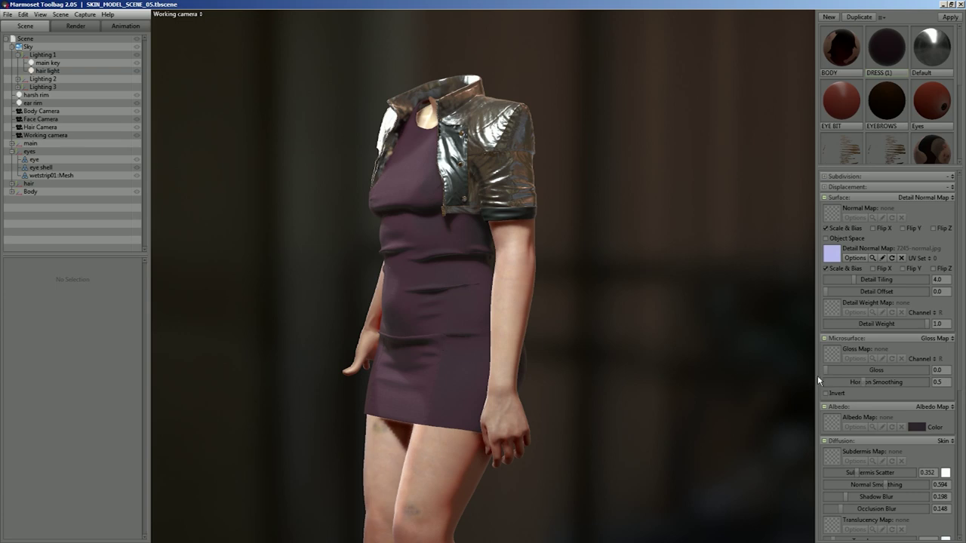
pyautogui.moveTo(826, 370); pyautogui.dragTo(844, 369)
# With the sky lighting temporarily turned off, set the Gloss of the DRESS (1) material to 0.227
pyautogui.click(138, 46)
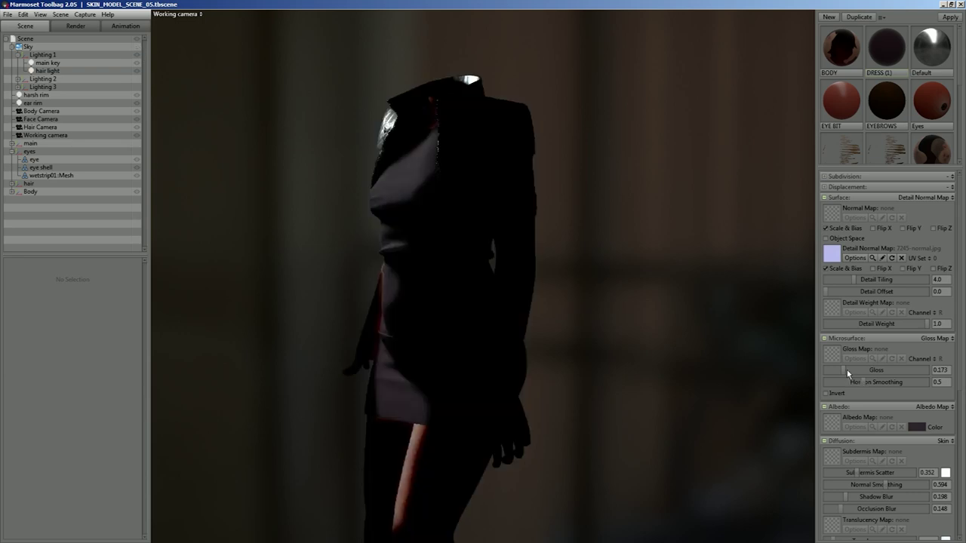
pyautogui.moveTo(843, 369)
pyautogui.mouseDown()
pyautogui.moveTo(913, 370)
pyautogui.moveTo(836, 370)
pyautogui.moveTo(853, 370)
pyautogui.mouseUp()
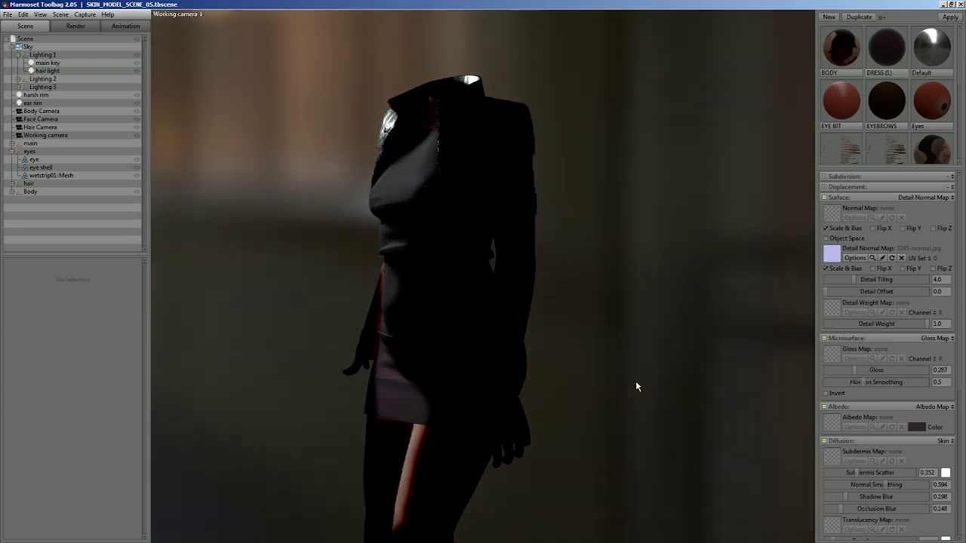
pyautogui.moveTo(852, 370); pyautogui.dragTo(847, 370)
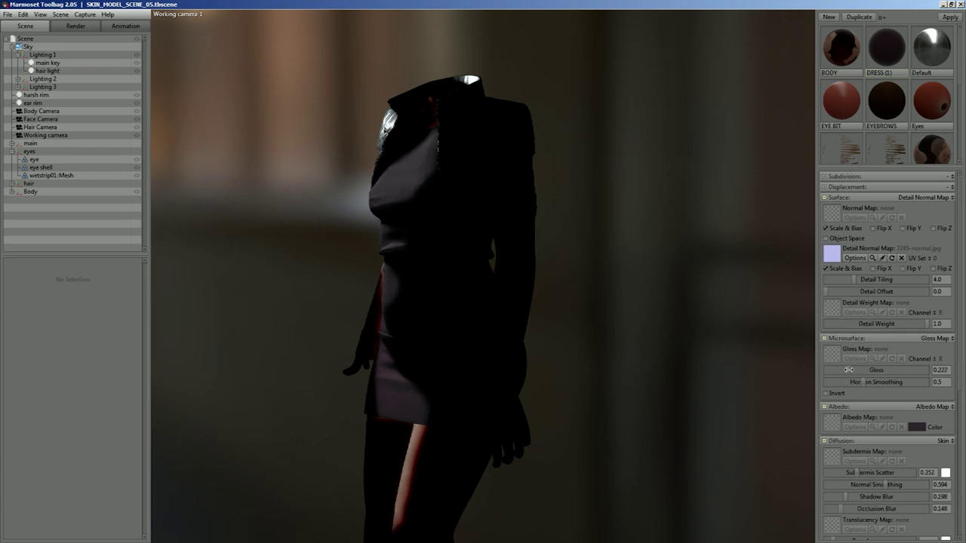
pyautogui.click(136, 167)
pyautogui.click(137, 46)
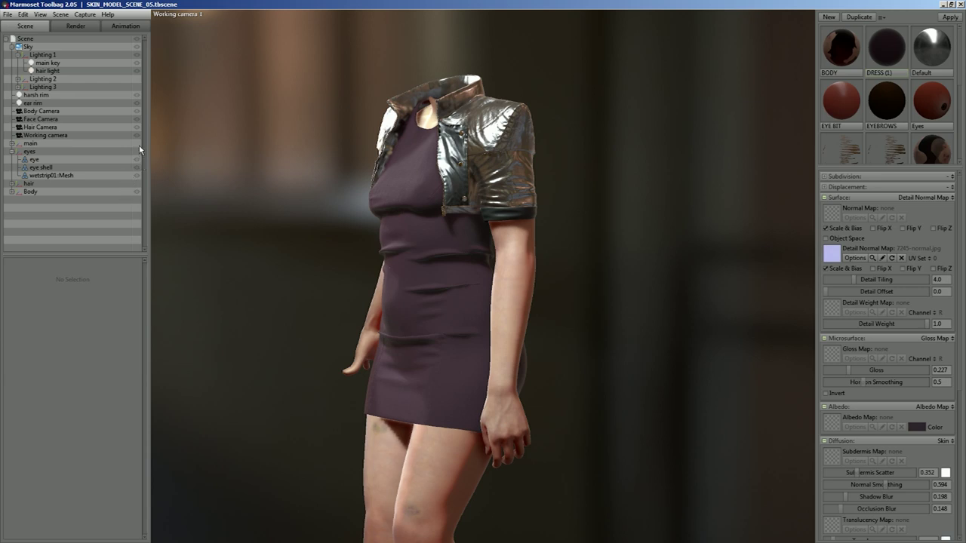
# Hide the Body group and bring back the head and hair groups to review them
pyautogui.click(134, 192)
pyautogui.click(136, 144)
pyautogui.moveTo(317, 373); pyautogui.dragTo(303, 411, button='middle')
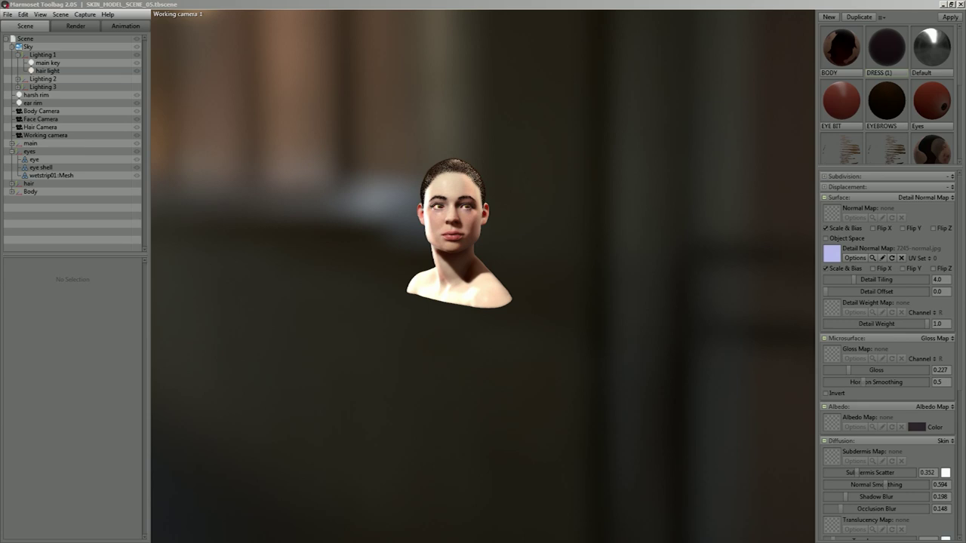
pyautogui.click(136, 182)
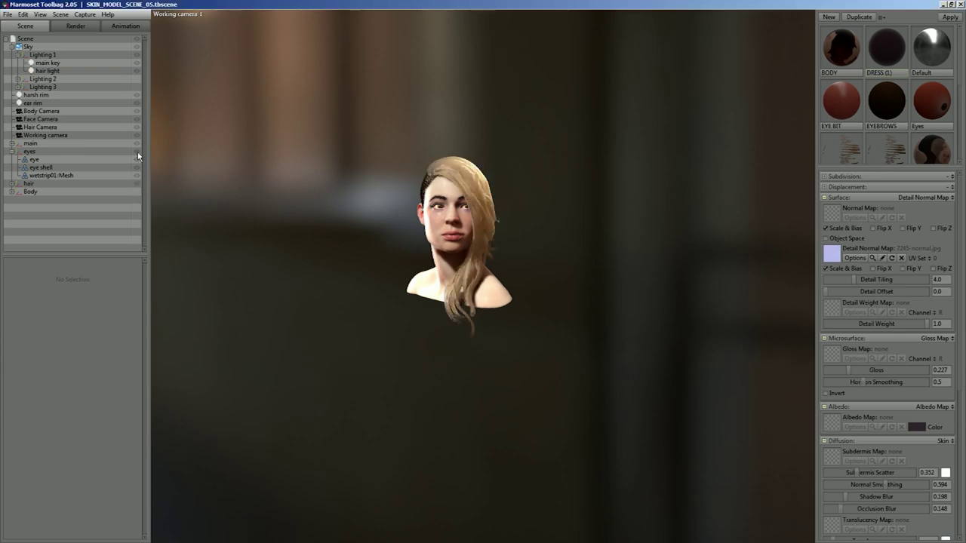
pyautogui.click(136, 143)
pyautogui.click(136, 151)
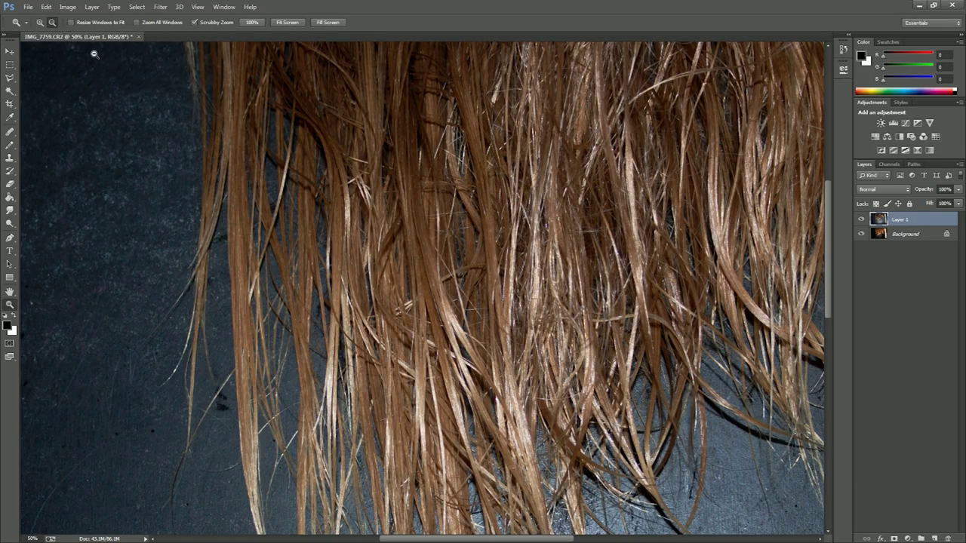
# In Photoshop, view the whole hair reference photo and compare Layer 1 with the Background by toggling Layer 1's visibility
pyautogui.keyDown('alt'); pyautogui.click(499, 255); pyautogui.keyUp('alt')
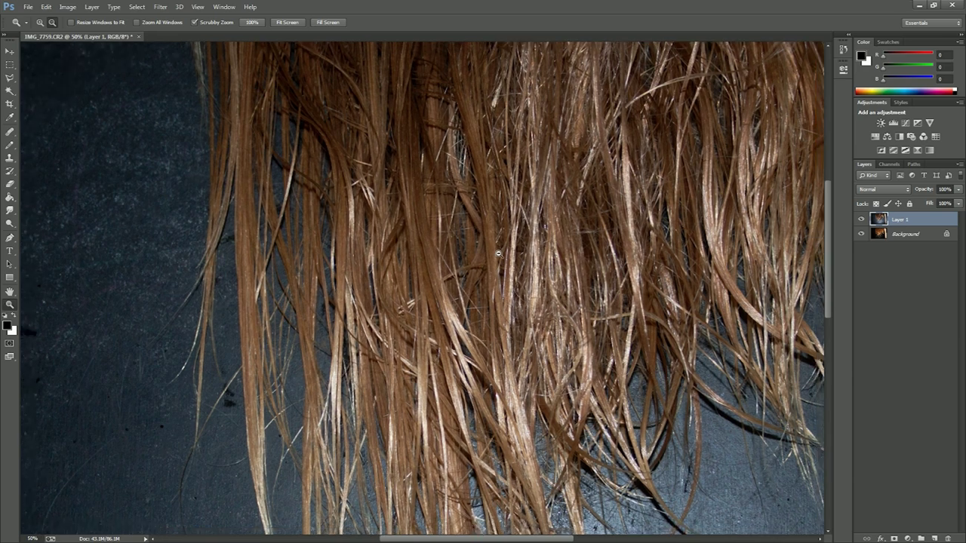
pyautogui.scroll(-3, 570, 322)
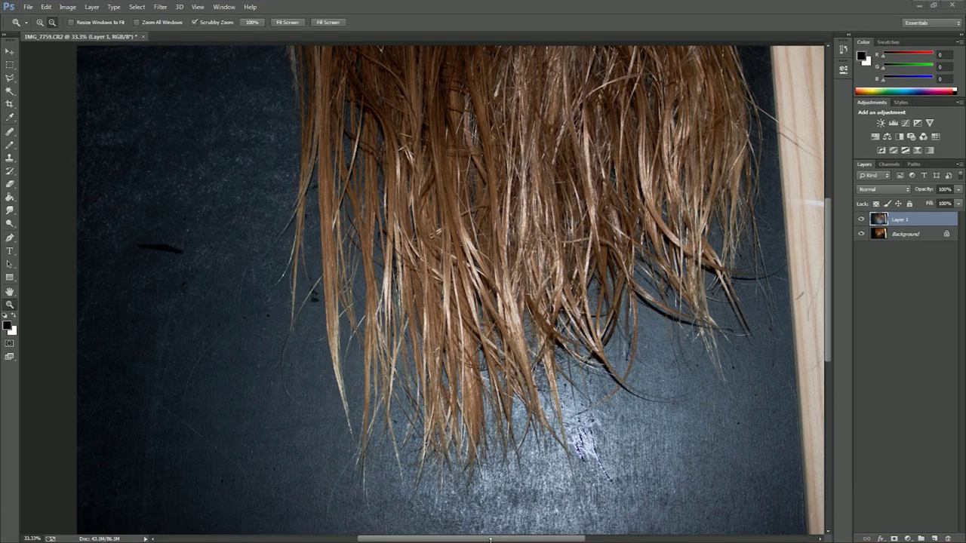
pyautogui.click(573, 313)
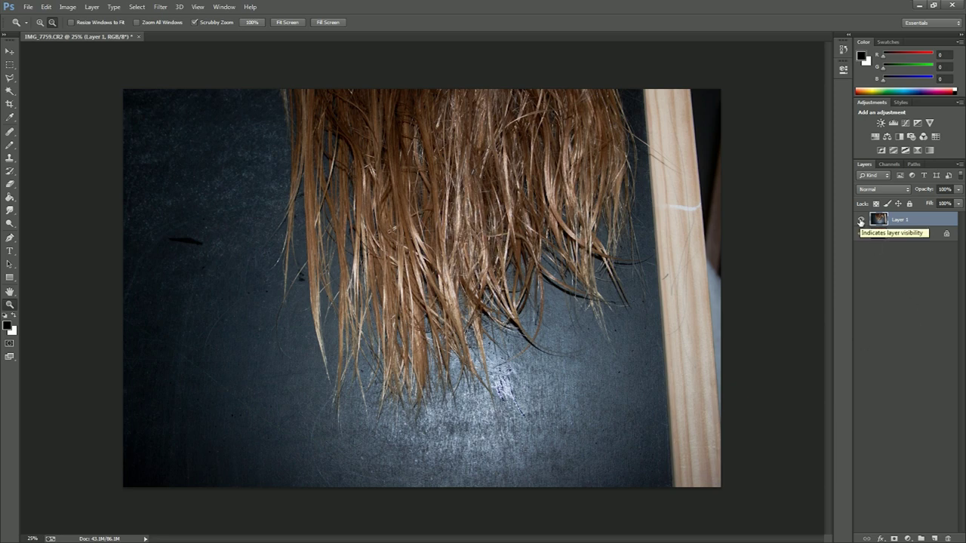
pyautogui.click(860, 221)
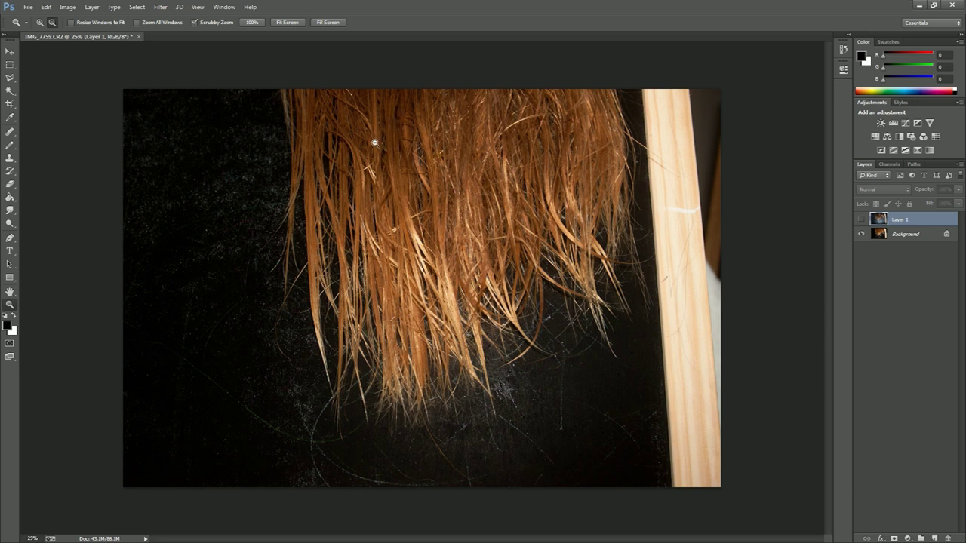
pyautogui.click(862, 221)
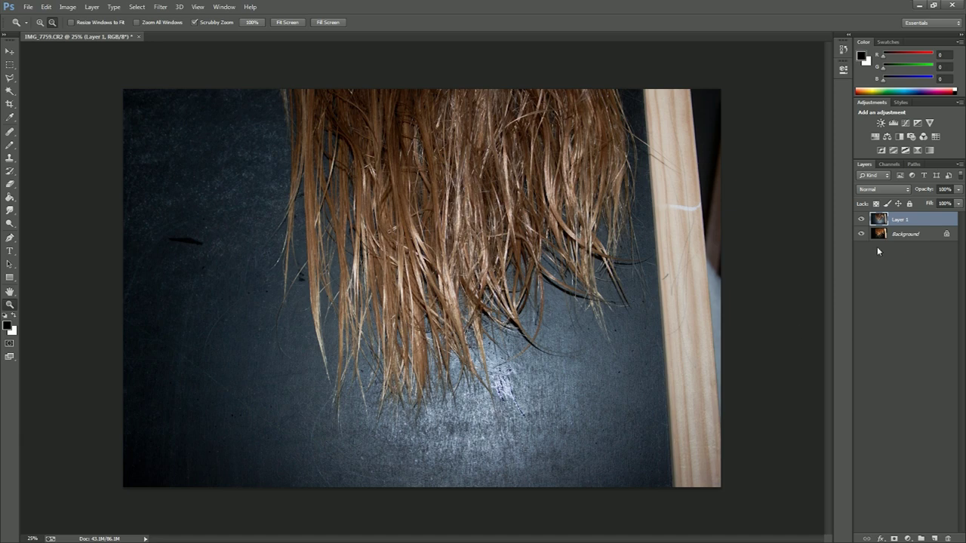
pyautogui.click(862, 221)
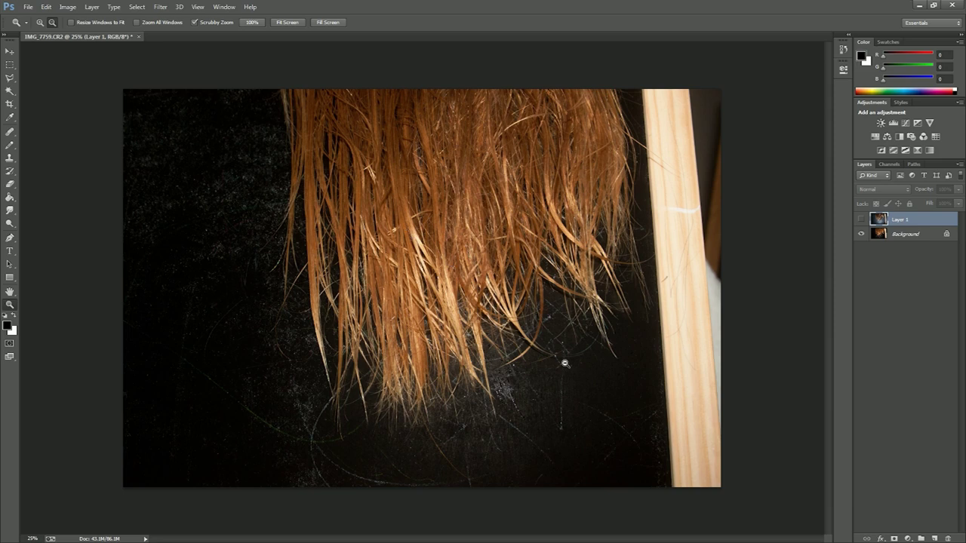
pyautogui.click(861, 218)
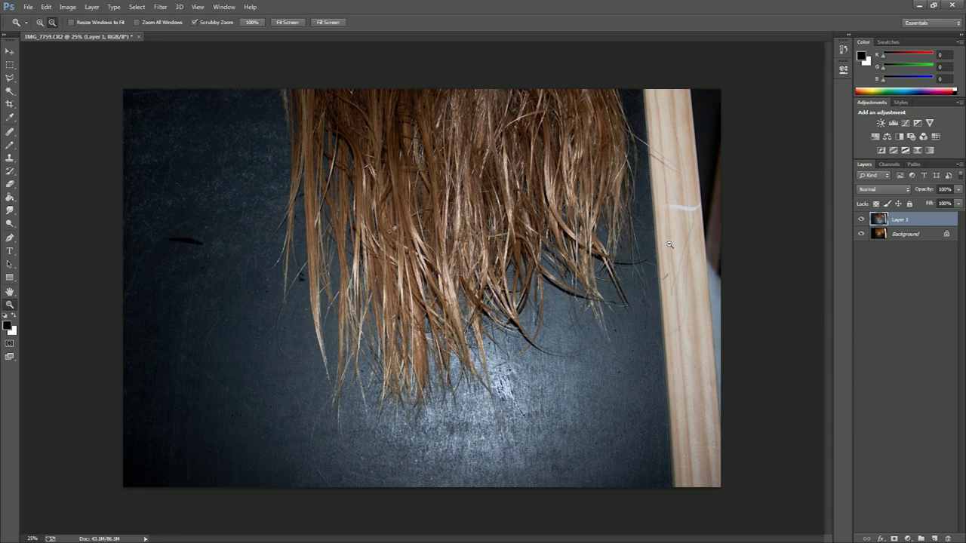
pyautogui.click(861, 220)
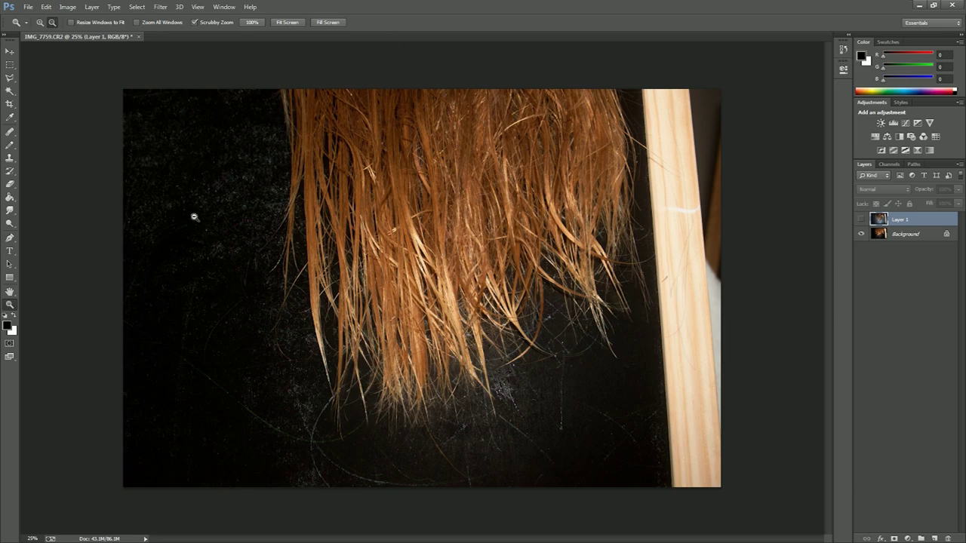
# Examine the hair strands of the Background photo at 200% magnification in several areas
pyautogui.click(40, 22)
pyautogui.click(359, 234)
pyautogui.click(429, 201)
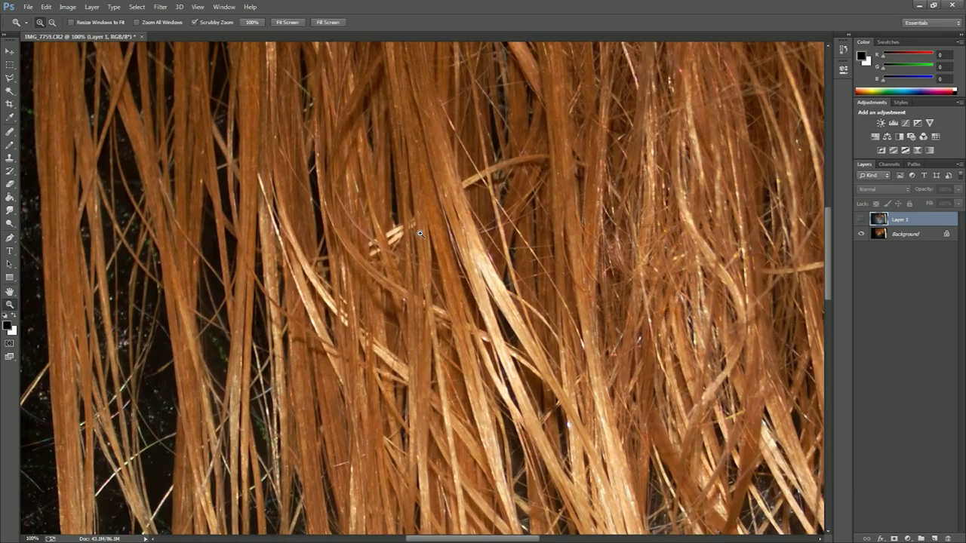
pyautogui.click(420, 234)
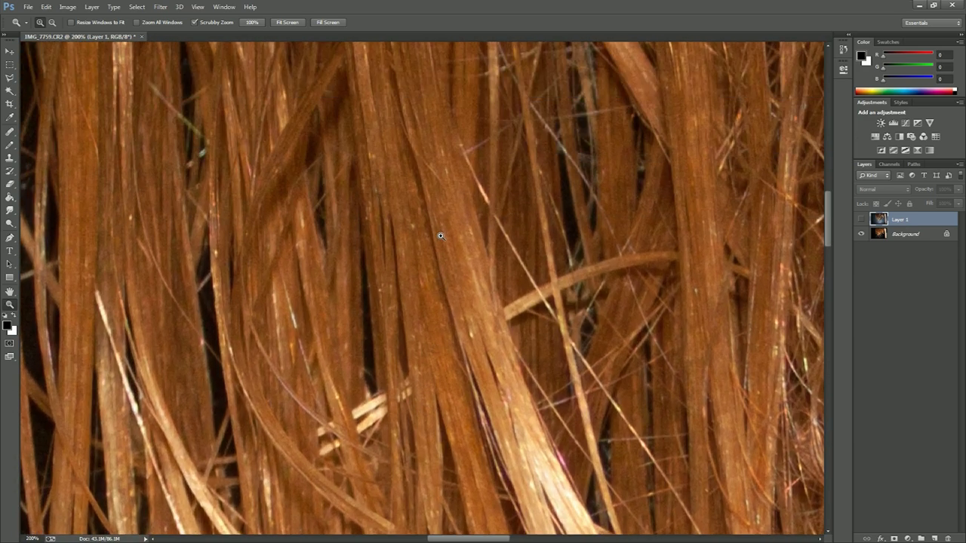
pyautogui.scroll(10, 434, 238)
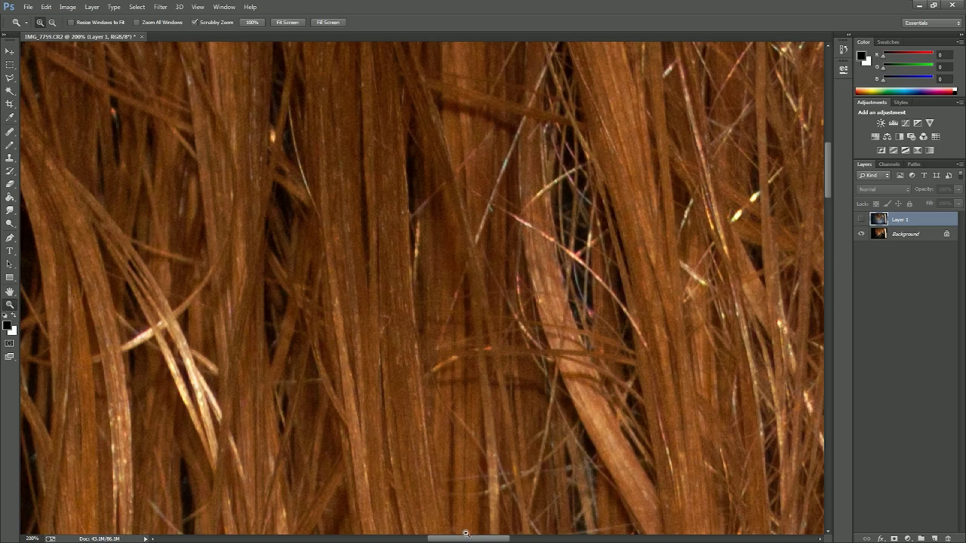
pyautogui.moveTo(461, 541); pyautogui.dragTo(456, 406)
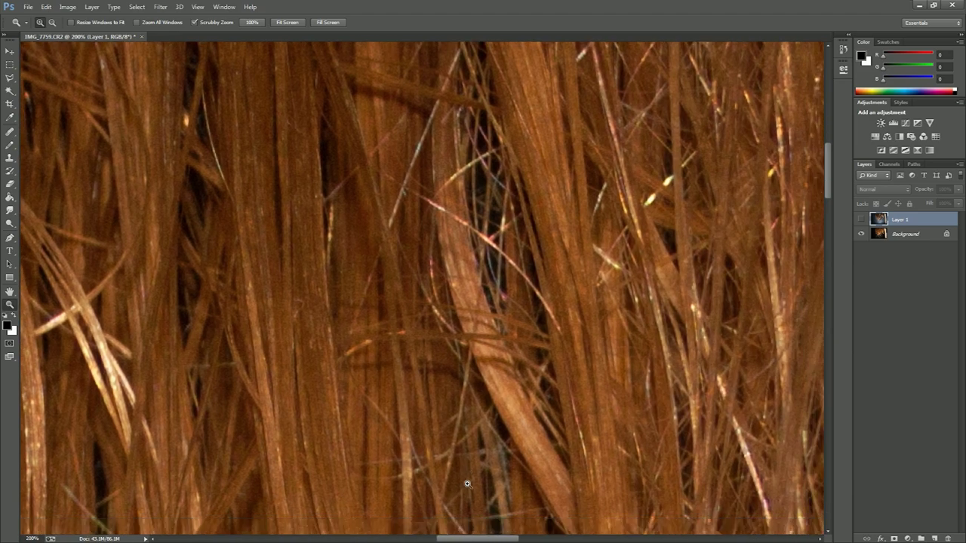
# Turn Layer 1 back on and compare its hair strands with the Background photo at 200% magnification
pyautogui.scroll(-5, 455, 406)
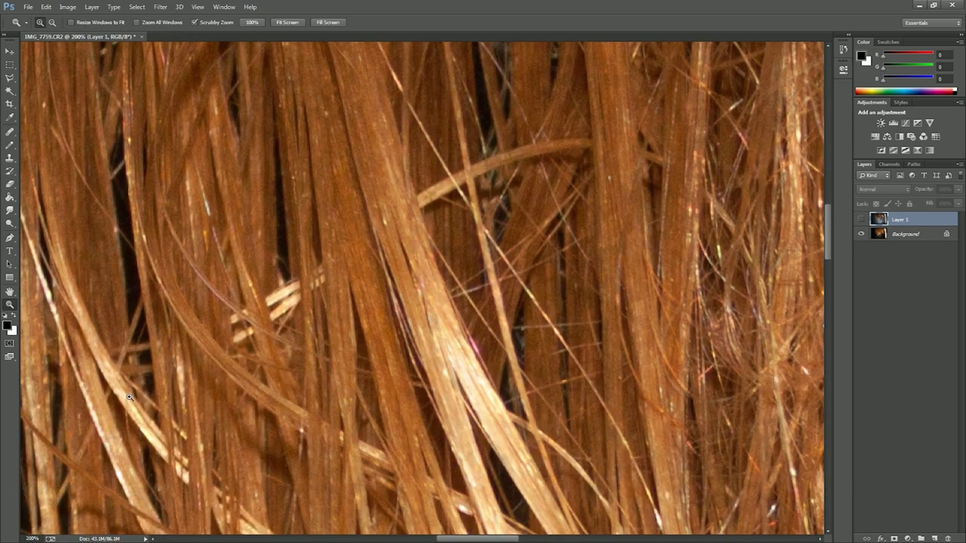
pyautogui.scroll(4, 435, 257)
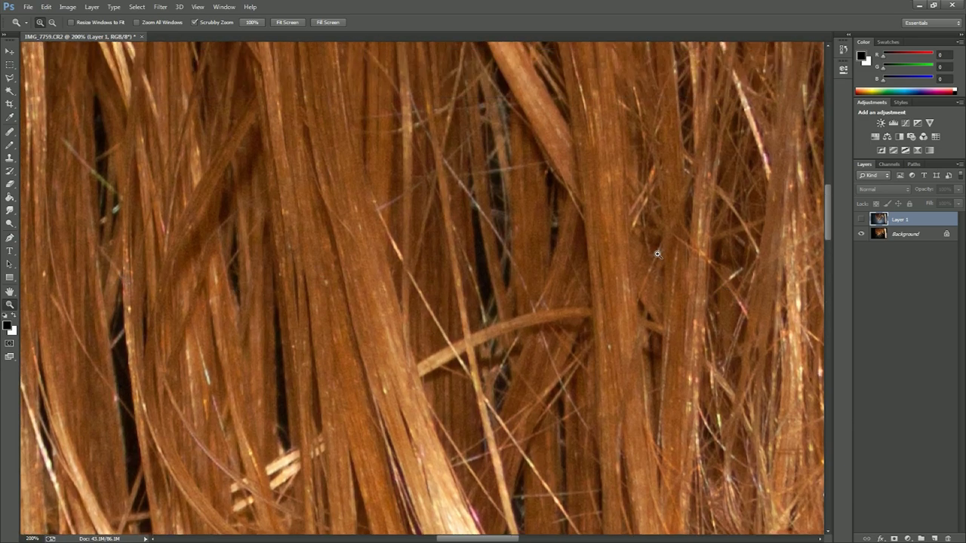
pyautogui.click(861, 219)
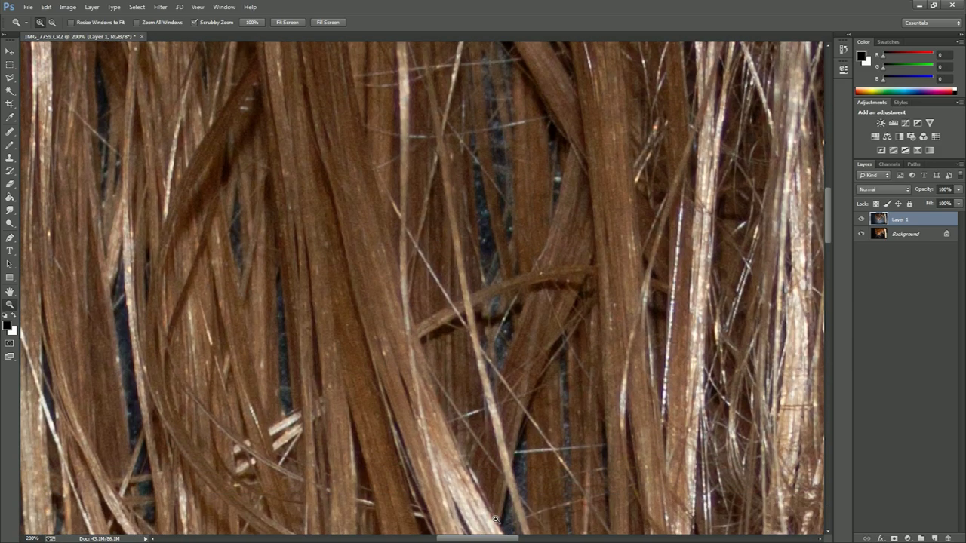
pyautogui.moveTo(497, 540); pyautogui.dragTo(537, 538)
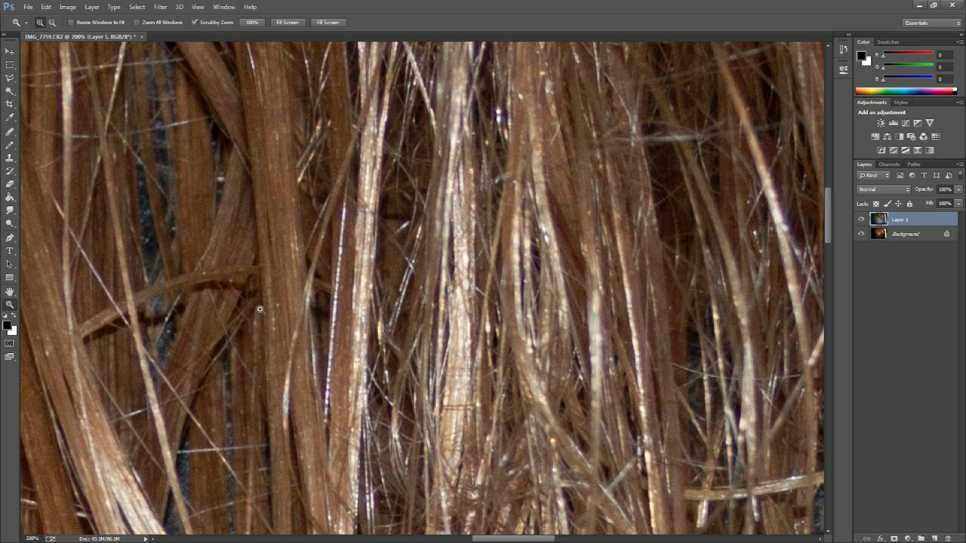
# Zoom out to 33.33% to view the hair lock of Layer 1 as a whole
pyautogui.click(52, 22)
pyautogui.click(381, 286)
pyautogui.click(381, 286)
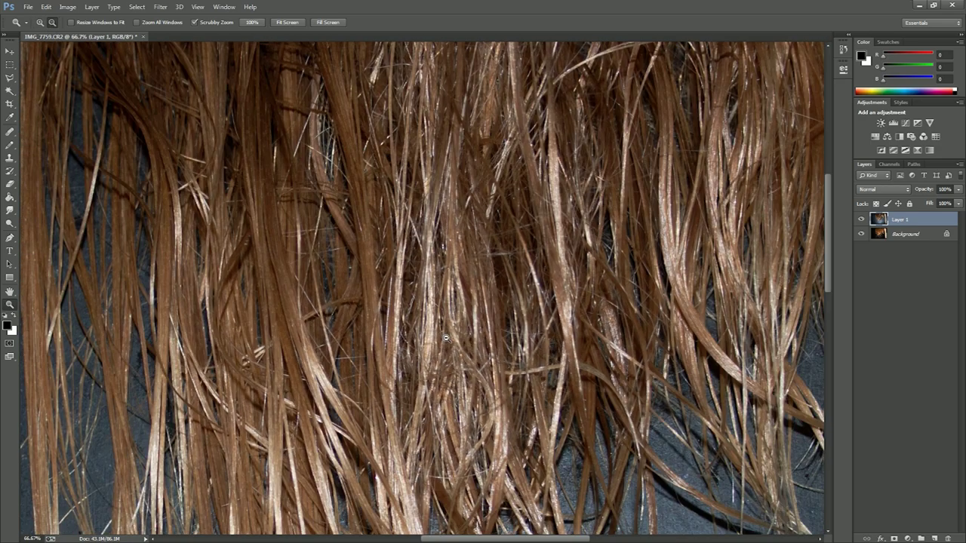
pyautogui.click(424, 208)
pyautogui.click(429, 271)
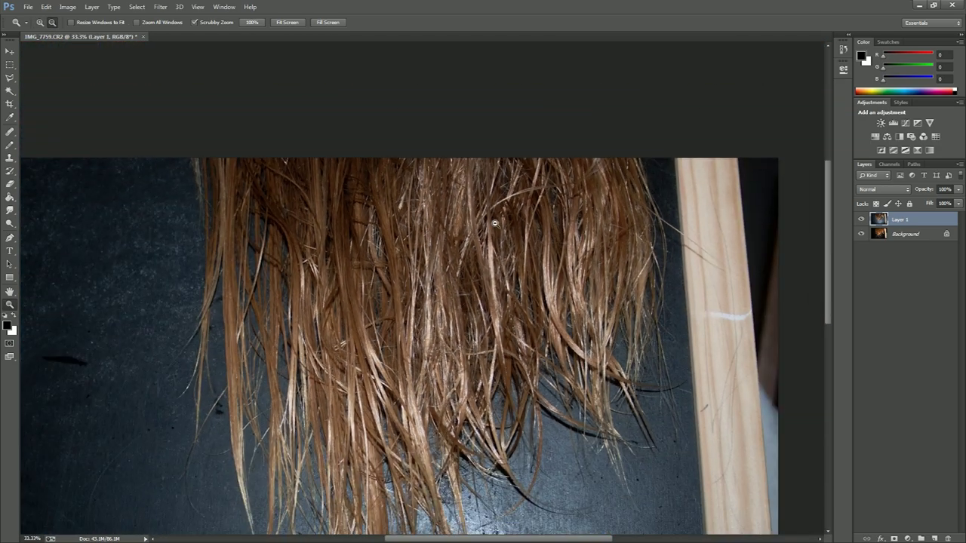
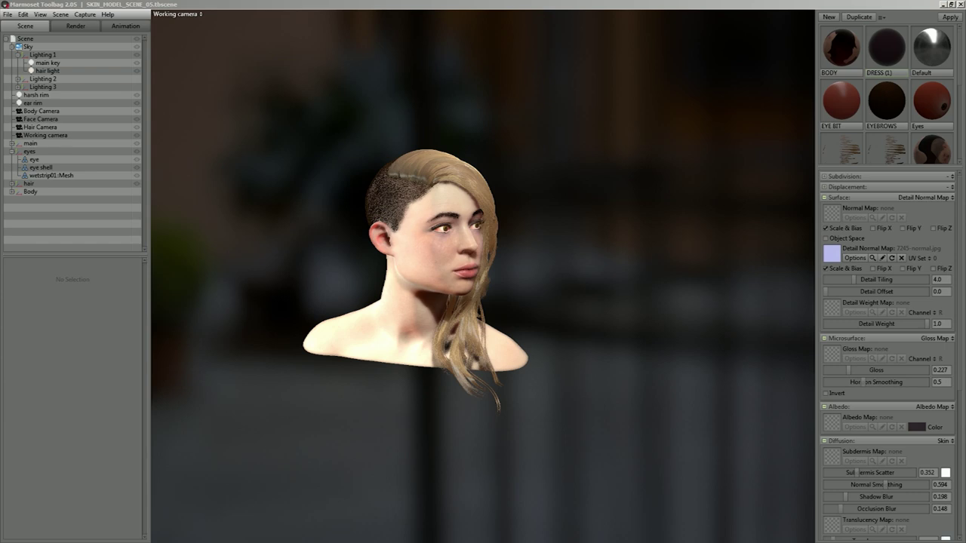
# Switch to Marmoset Toolbag and view the head and hair up close from the front with nothing selected
pyautogui.click(21, 15)
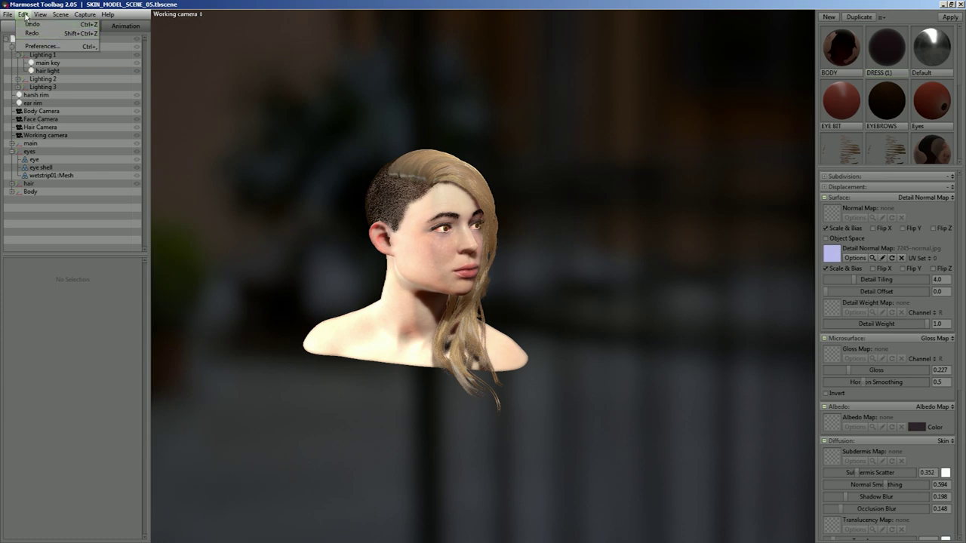
pyautogui.click(25, 16)
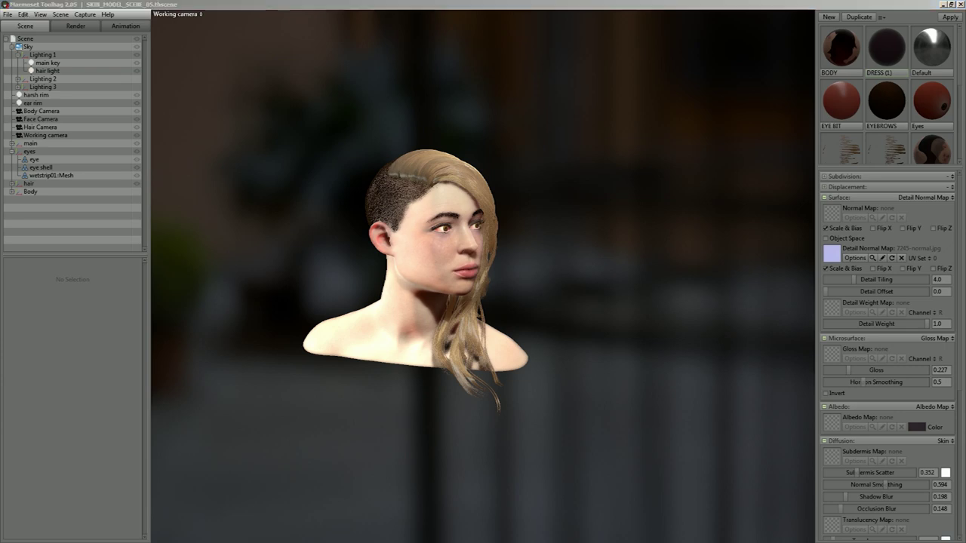
pyautogui.click(393, 279)
pyautogui.moveTo(392, 279); pyautogui.dragTo(332, 268)
pyautogui.moveTo(333, 268); pyautogui.dragTo(357, 306, button='right')
pyautogui.click(446, 302)
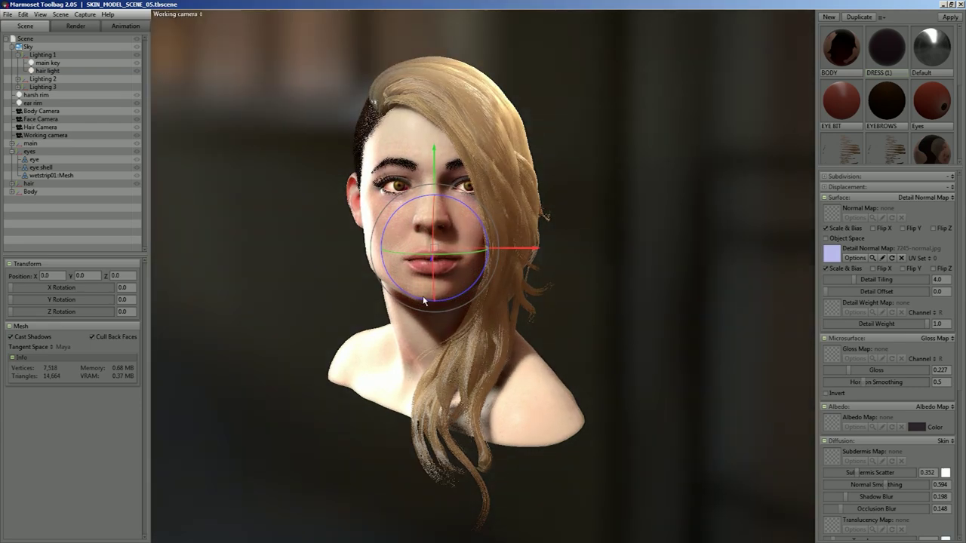
pyautogui.click(331, 292)
pyautogui.moveTo(331, 295); pyautogui.dragTo(355, 317)
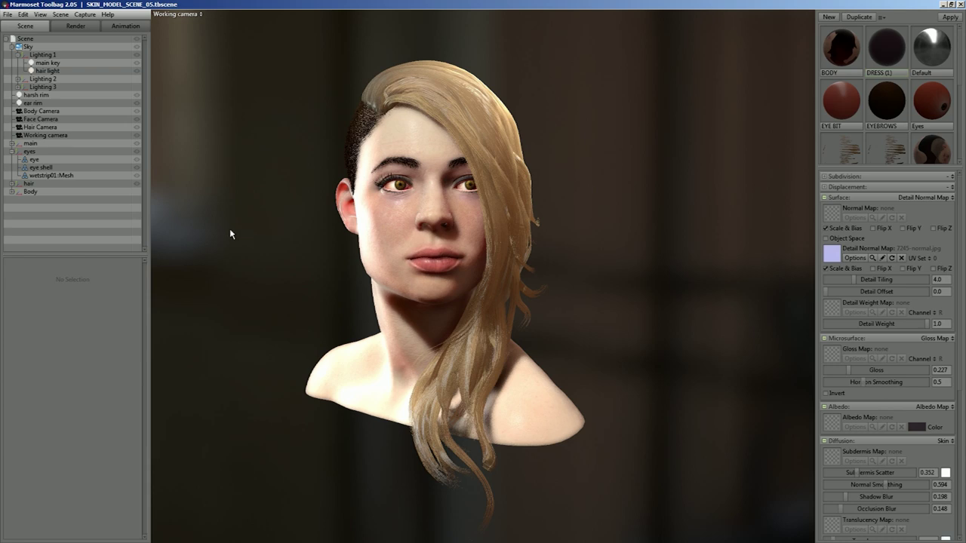
# Check the head under sky light alone by temporarily turning off the main key, hair, harsh rim and ear rim lights
pyautogui.click(135, 63)
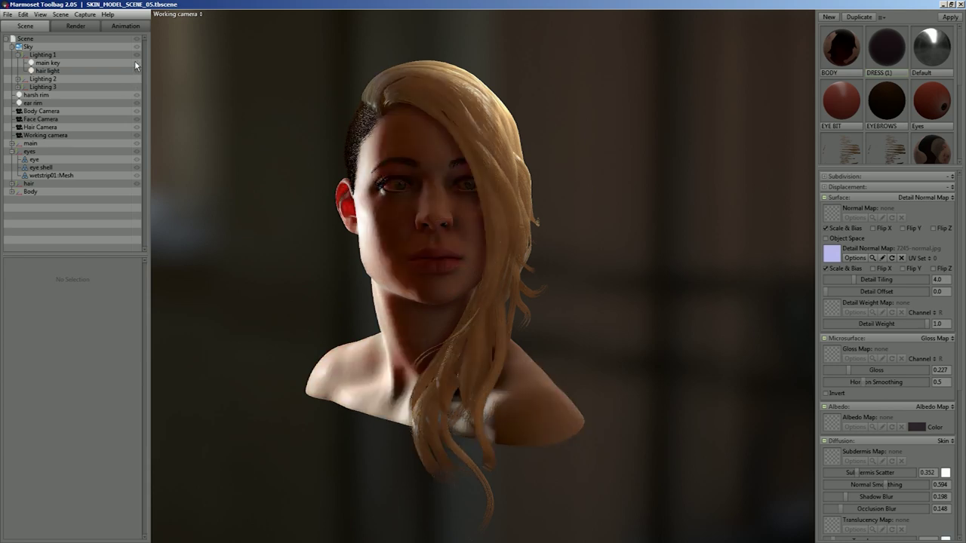
pyautogui.click(135, 95)
pyautogui.click(137, 102)
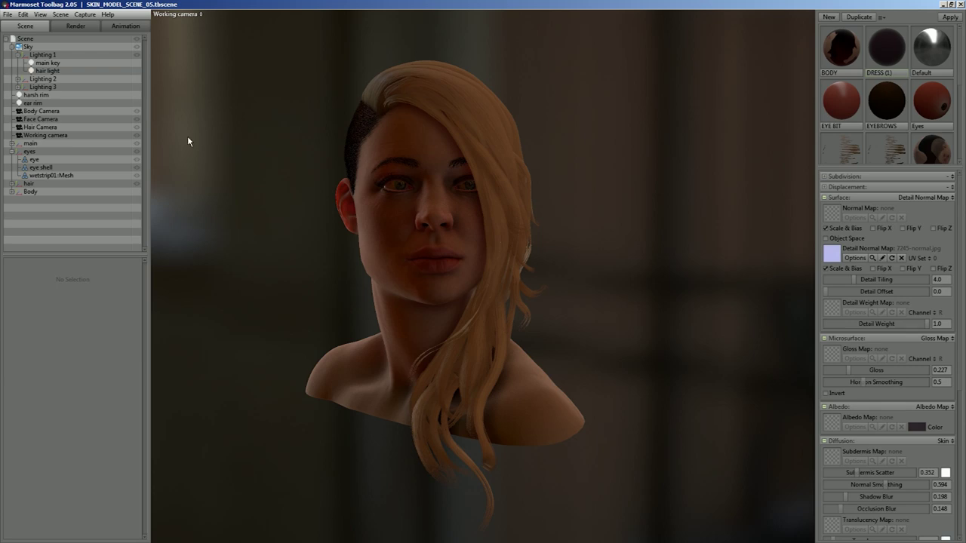
pyautogui.click(29, 48)
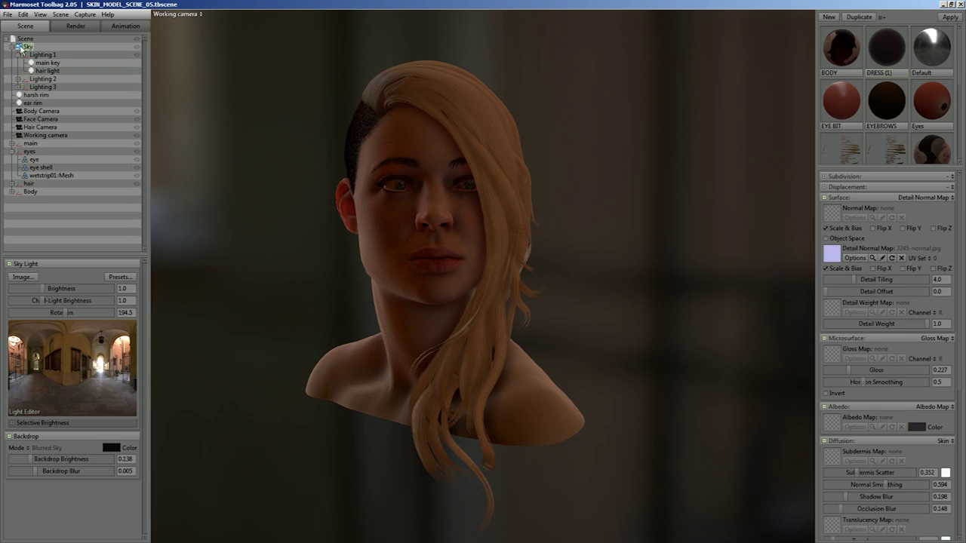
pyautogui.click(137, 104)
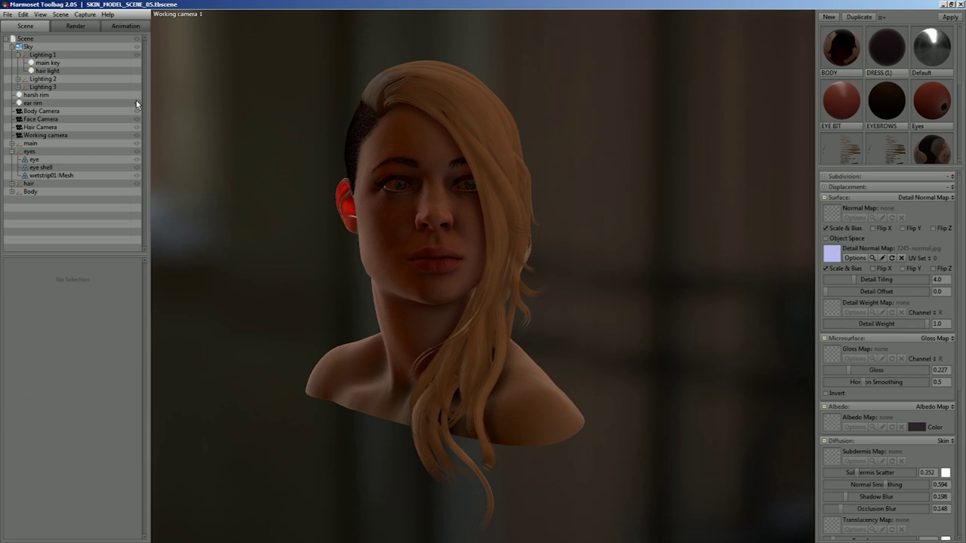
pyautogui.click(134, 87)
pyautogui.click(137, 70)
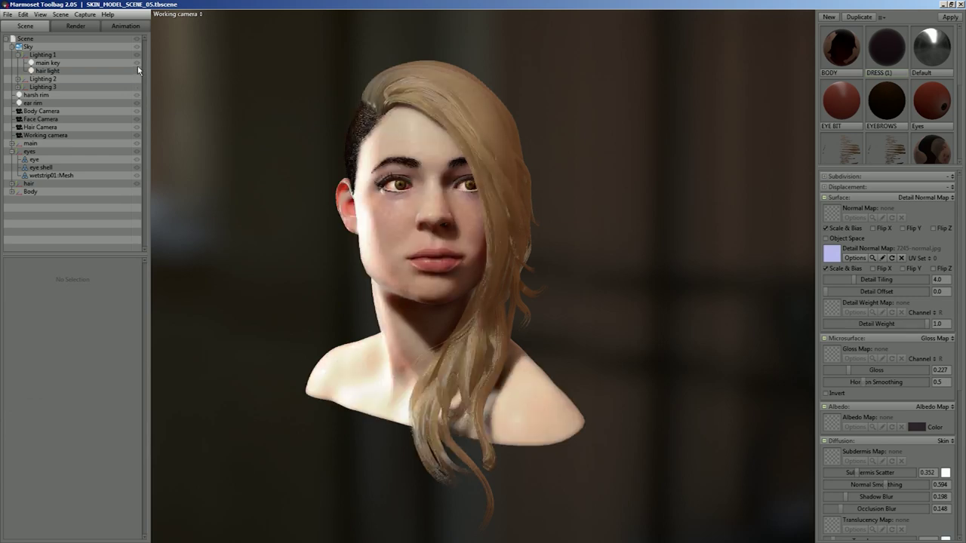
# Try Sky brightness values between 0.293 and 6.25 to compare their effect on the hair, and finish at 0.09
pyautogui.click(28, 48)
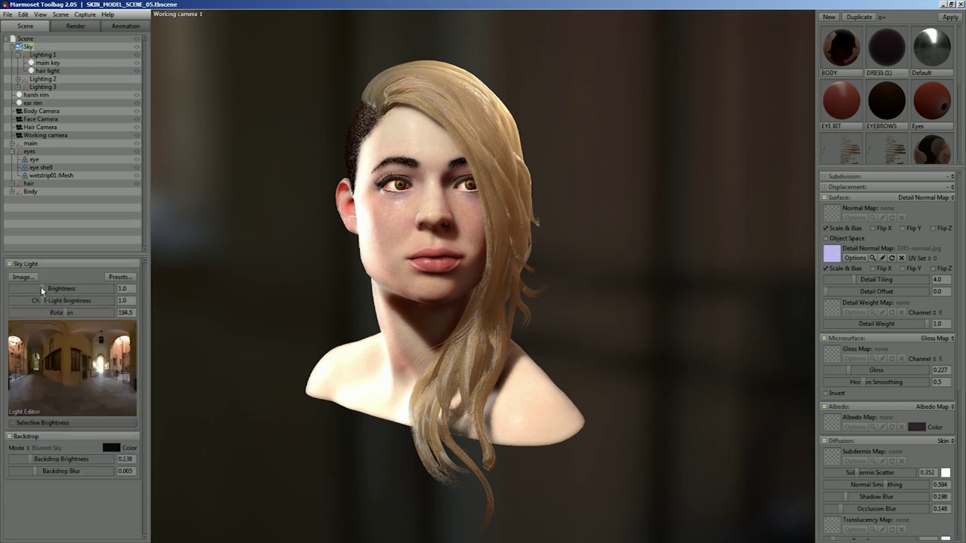
pyautogui.moveTo(42, 287); pyautogui.dragTo(66, 288)
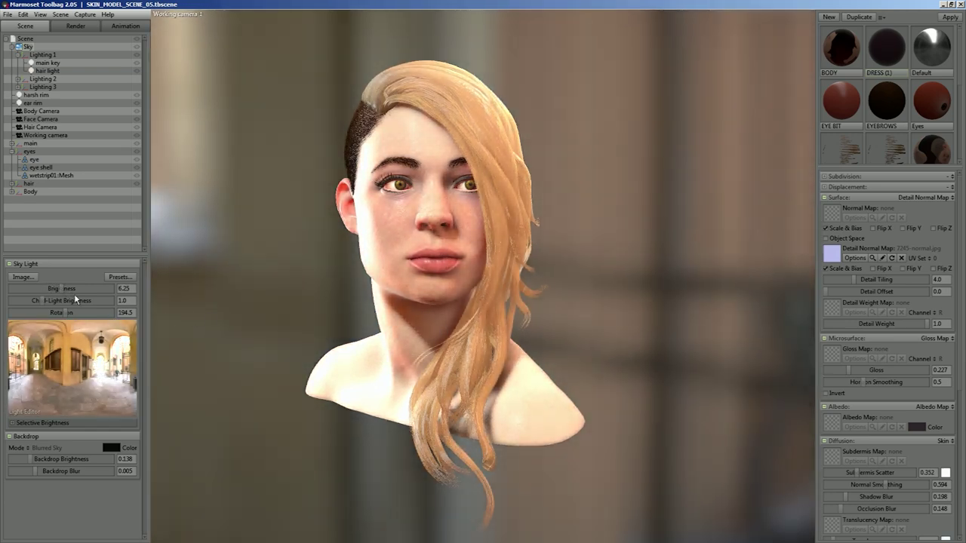
pyautogui.moveTo(61, 288); pyautogui.dragTo(34, 288)
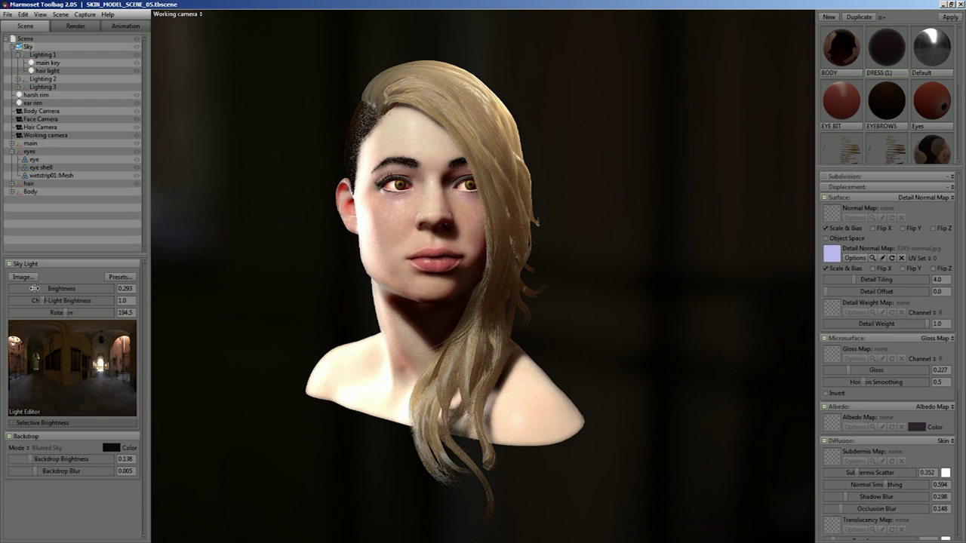
pyautogui.moveTo(34, 288); pyautogui.dragTo(45, 289)
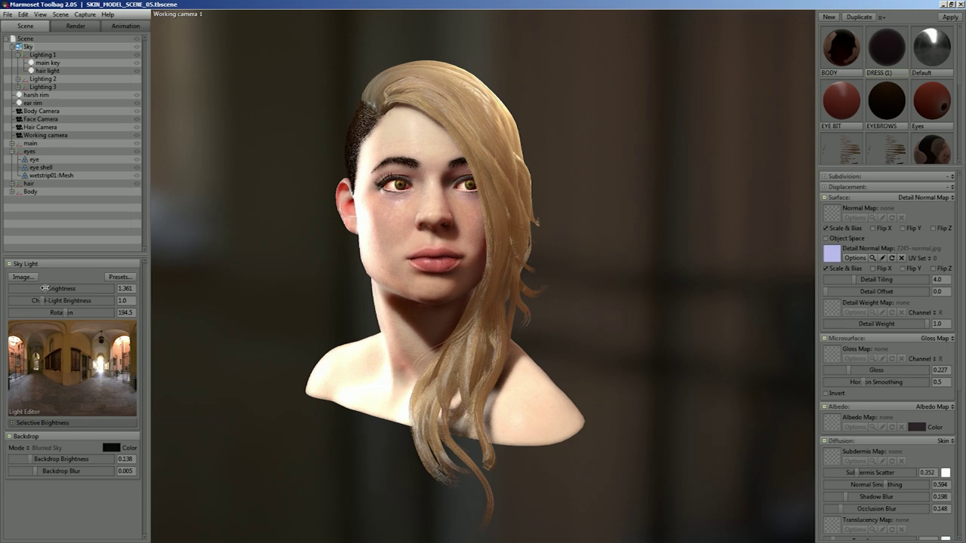
pyautogui.moveTo(45, 288); pyautogui.dragTo(53, 288)
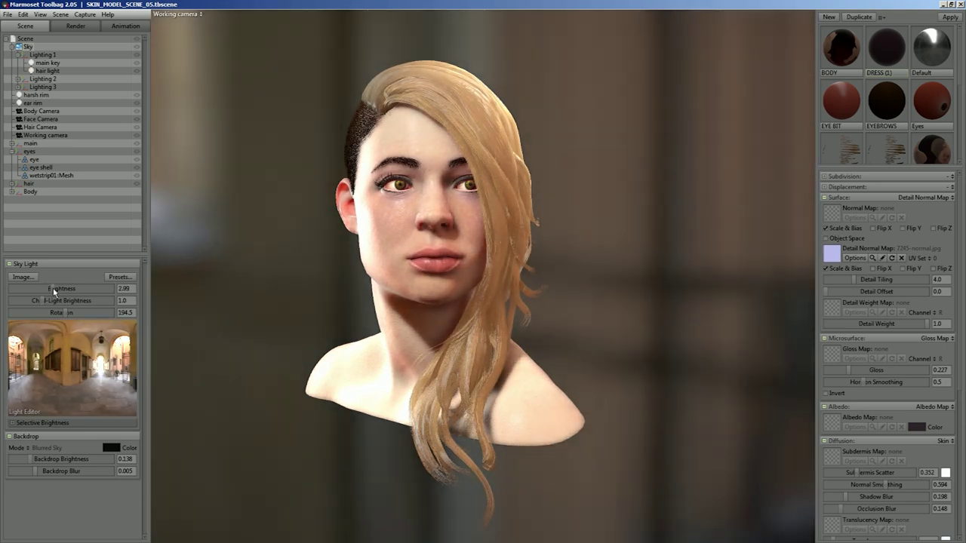
pyautogui.moveTo(408, 378); pyautogui.dragTo(445, 390)
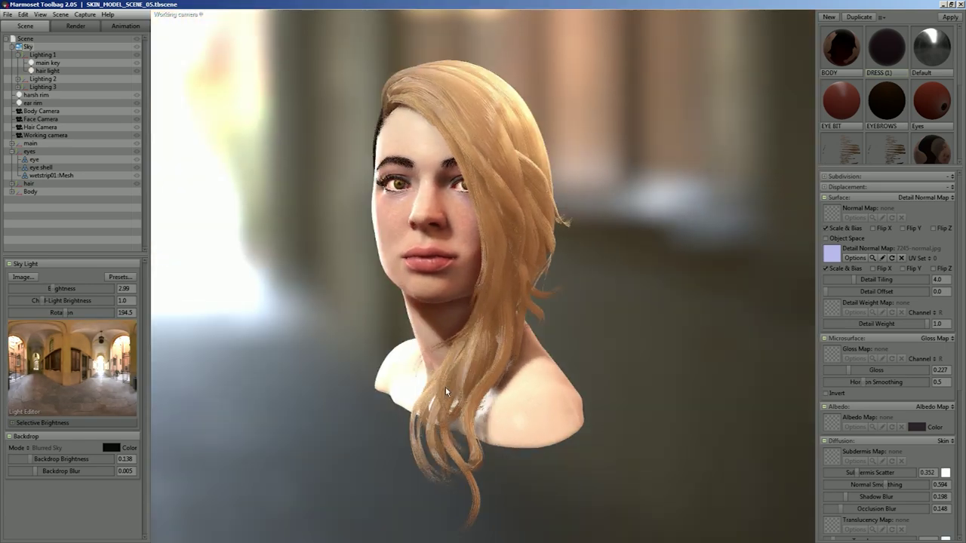
pyautogui.moveTo(51, 289); pyautogui.dragTo(28, 289)
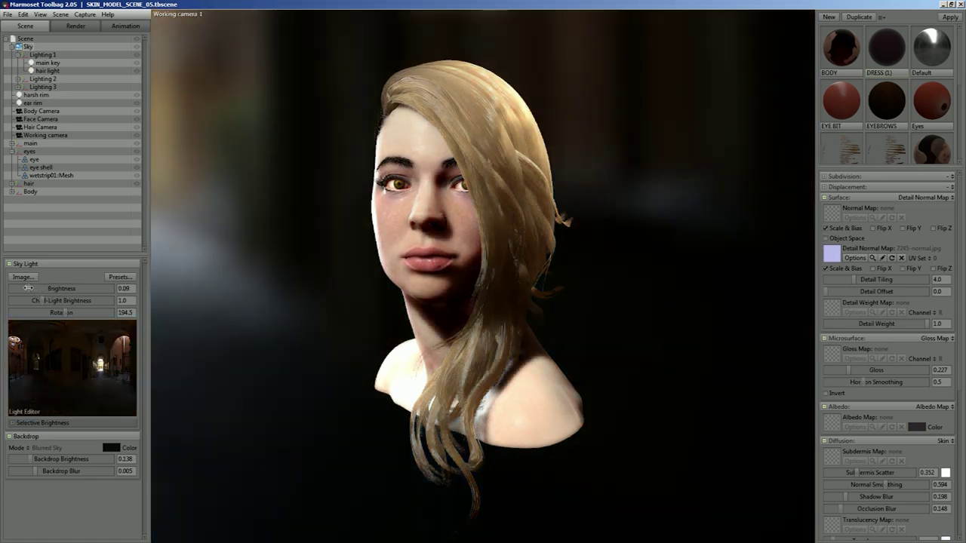
# Turn off the harsh rim and hair lights, and toggle the main key light to check its contribution
pyautogui.click(137, 93)
pyautogui.click(137, 71)
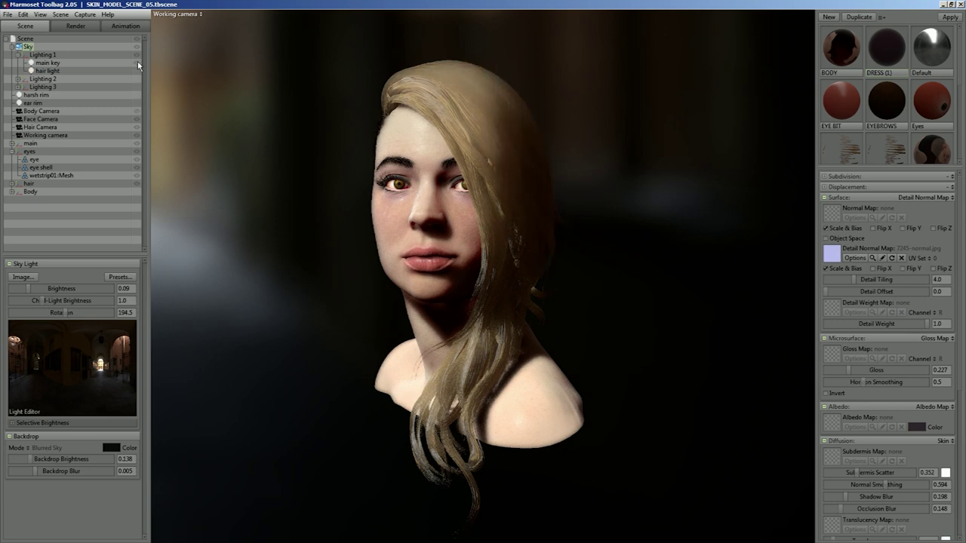
pyautogui.click(137, 64)
pyautogui.click(137, 63)
# Locate and select the main key spotlight in the scene, and examine the face and hair under it up close
pyautogui.moveTo(370, 334)
pyautogui.mouseDown(button='right')
pyautogui.moveTo(351, 297)
pyautogui.moveTo(387, 332)
pyautogui.mouseUp(button='right')
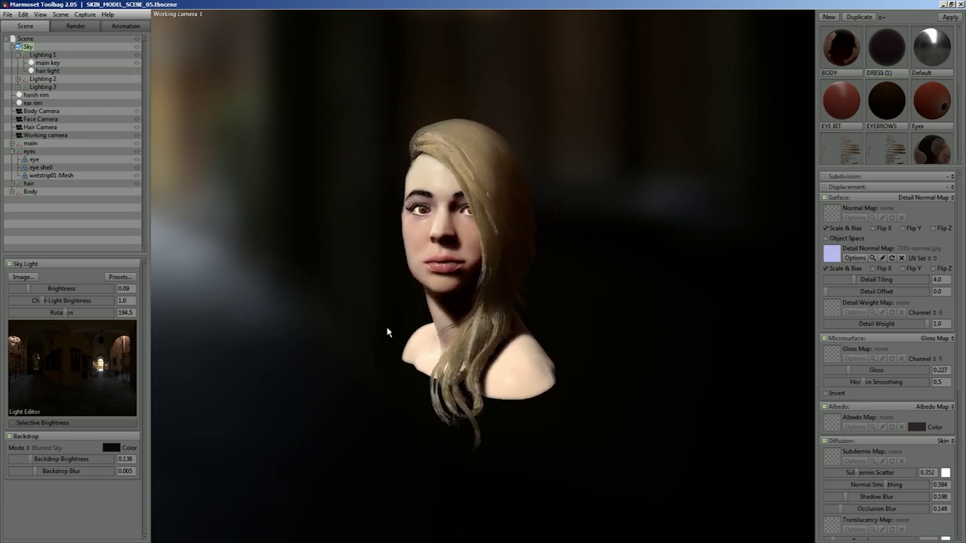
pyautogui.moveTo(387, 332); pyautogui.dragTo(335, 310)
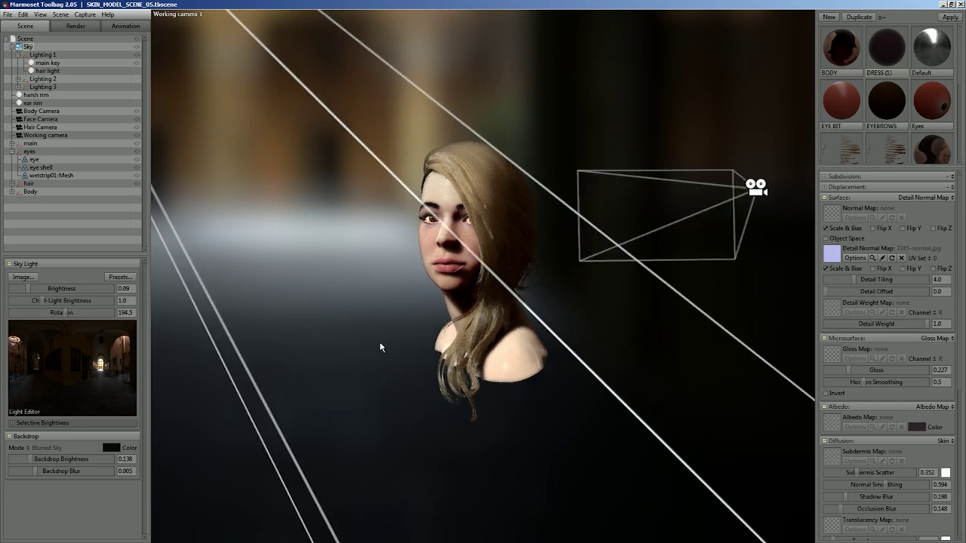
pyautogui.moveTo(381, 352); pyautogui.dragTo(369, 330, button='right')
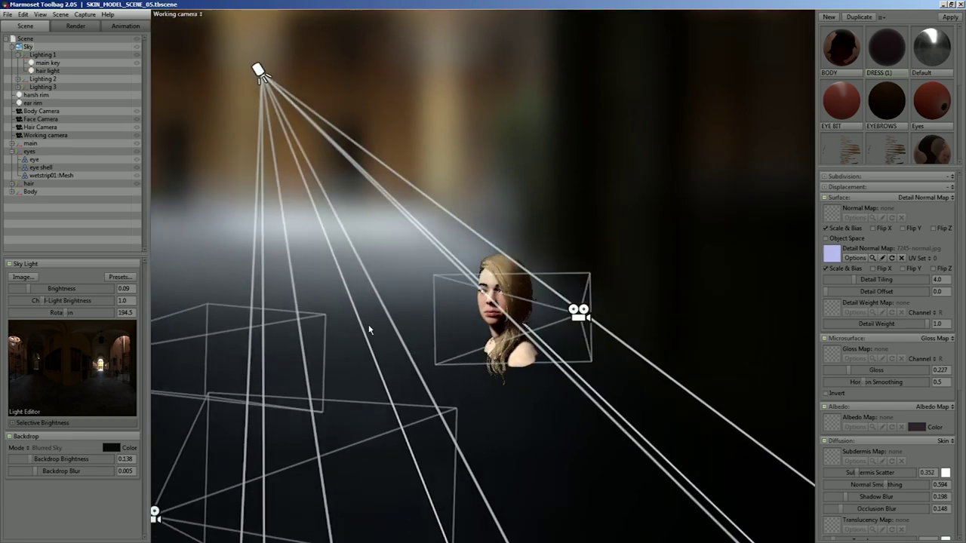
pyautogui.moveTo(369, 330); pyautogui.dragTo(330, 297)
pyautogui.moveTo(329, 297); pyautogui.dragTo(339, 324, button='right')
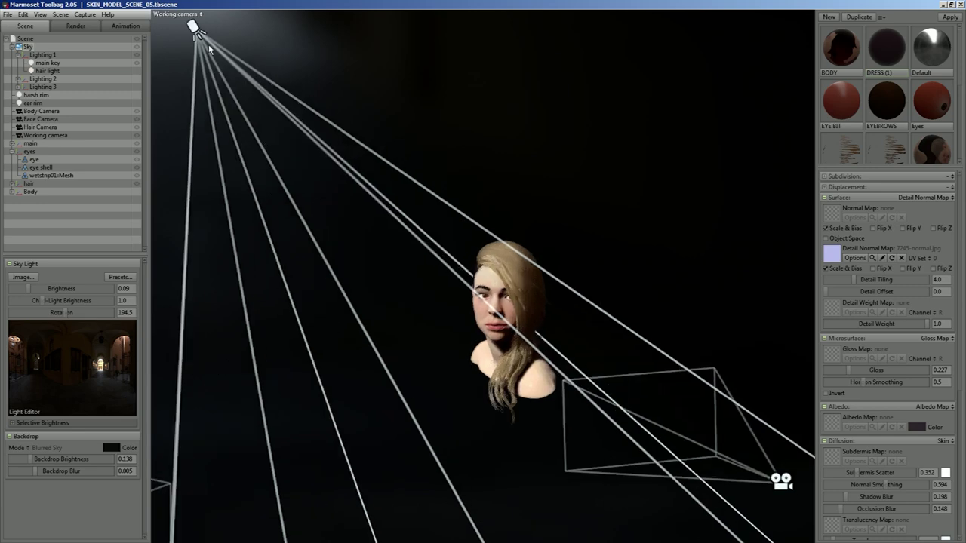
pyautogui.click(196, 30)
pyautogui.moveTo(336, 179); pyautogui.dragTo(401, 220, button='right')
pyautogui.moveTo(401, 220); pyautogui.dragTo(412, 258)
pyautogui.moveTo(427, 269); pyautogui.dragTo(473, 307, button='right')
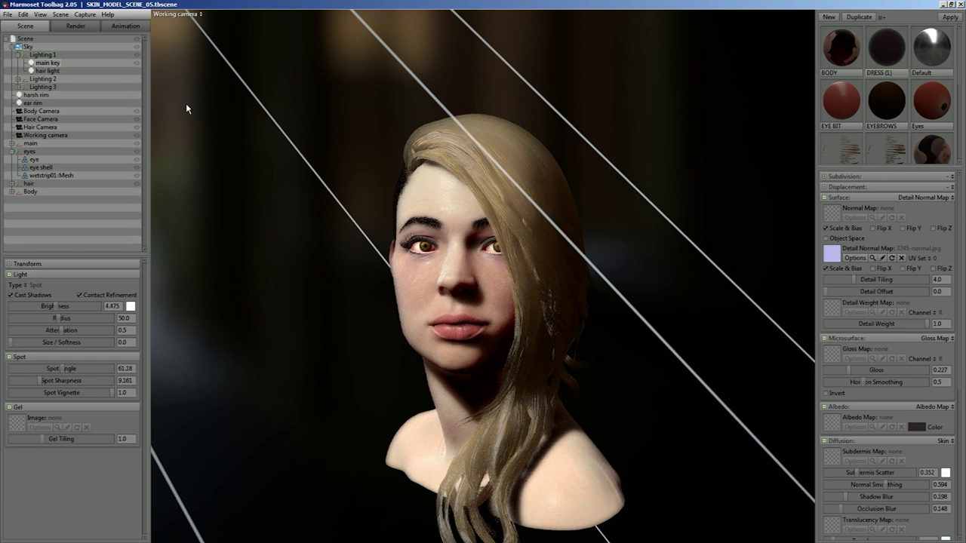
# Turn off the main key, examine the hair lit only by the hair light from behind, and turn that light off
pyautogui.click(137, 64)
pyautogui.click(136, 71)
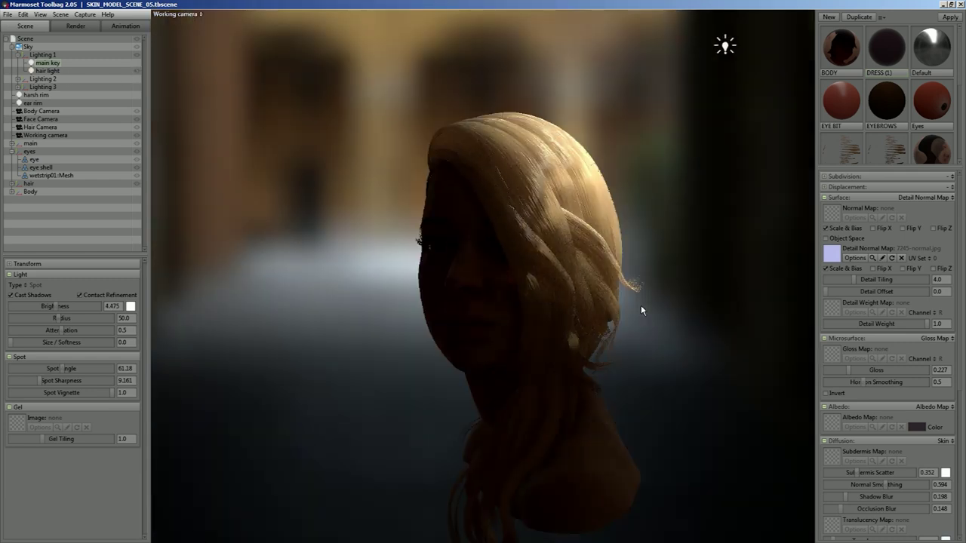
pyautogui.moveTo(641, 305); pyautogui.dragTo(601, 259)
pyautogui.click(136, 70)
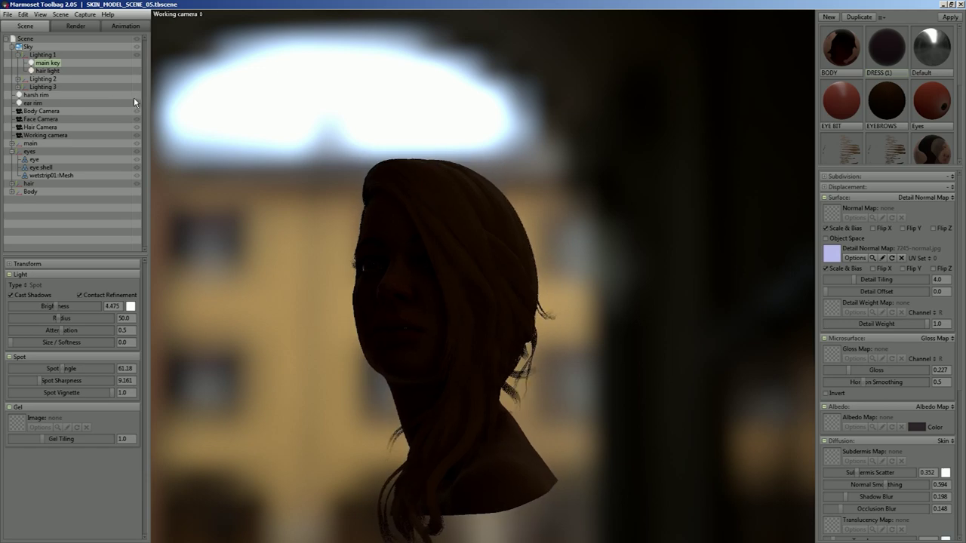
# With the Body group shown, examine the full character under the harsh rim and ear rim lights from several angles
pyautogui.moveTo(289, 204); pyautogui.dragTo(389, 363)
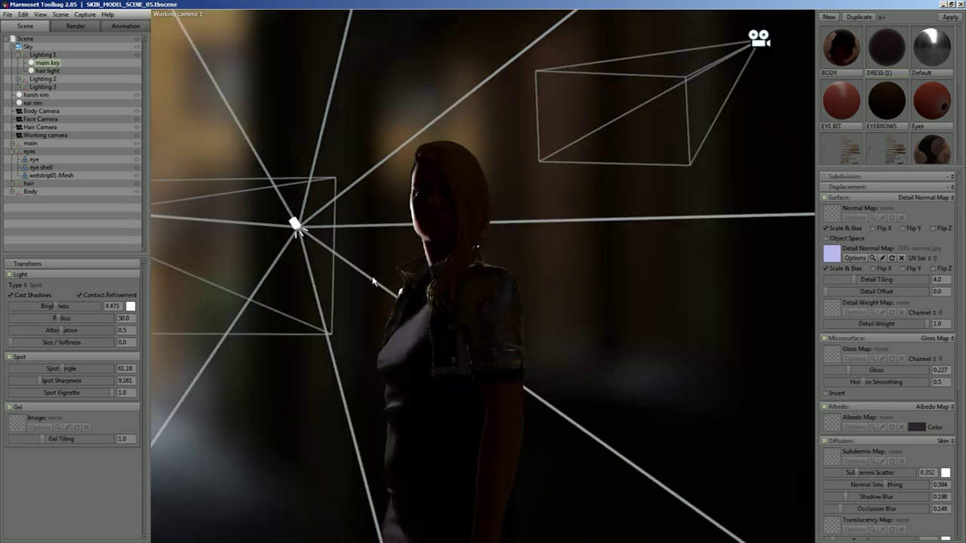
pyautogui.keyDown('shift'); pyautogui.moveTo(374, 281); pyautogui.dragTo(415, 336); pyautogui.keyUp('shift')
pyautogui.moveTo(415, 336); pyautogui.dragTo(411, 235, button='middle')
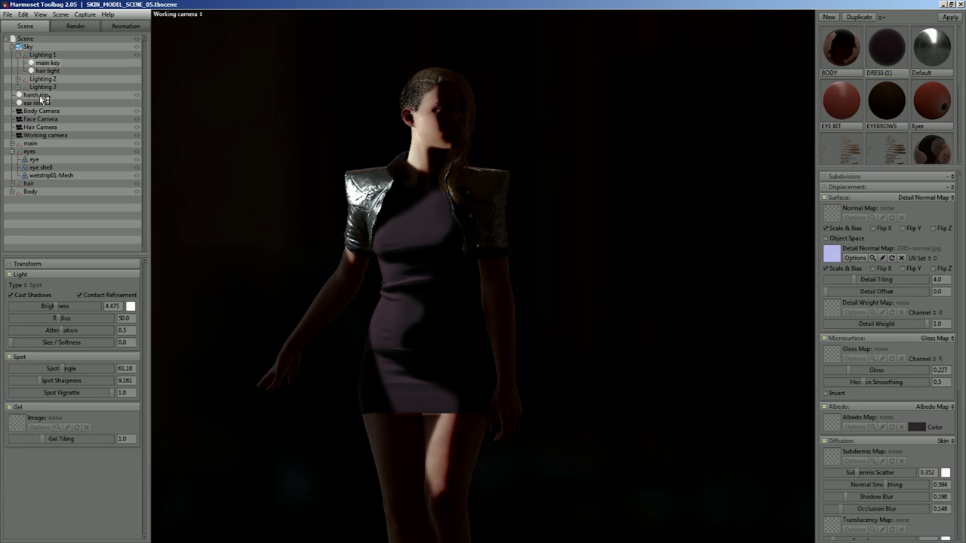
pyautogui.keyDown('shift'); pyautogui.moveTo(156, 180); pyautogui.dragTo(345, 356); pyautogui.keyUp('shift')
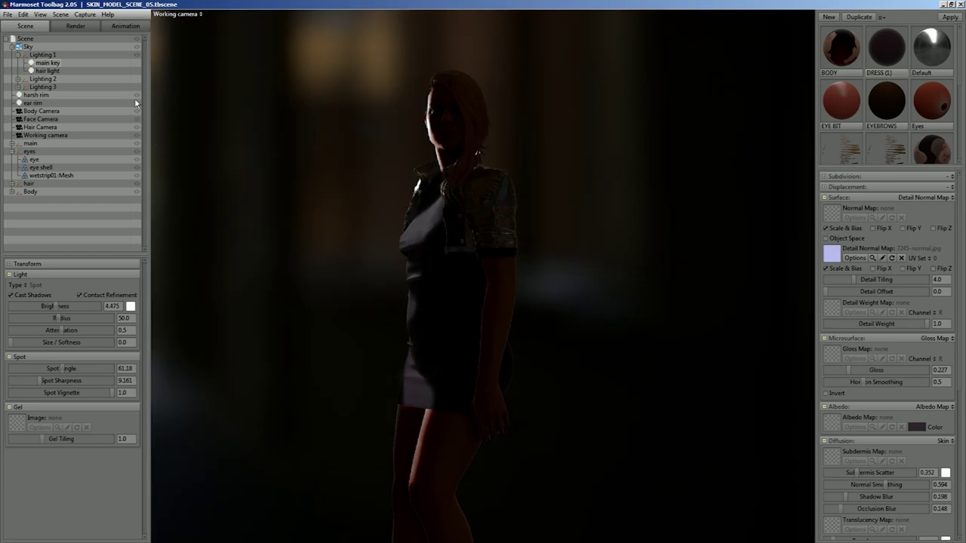
pyautogui.moveTo(417, 219); pyautogui.dragTo(404, 285)
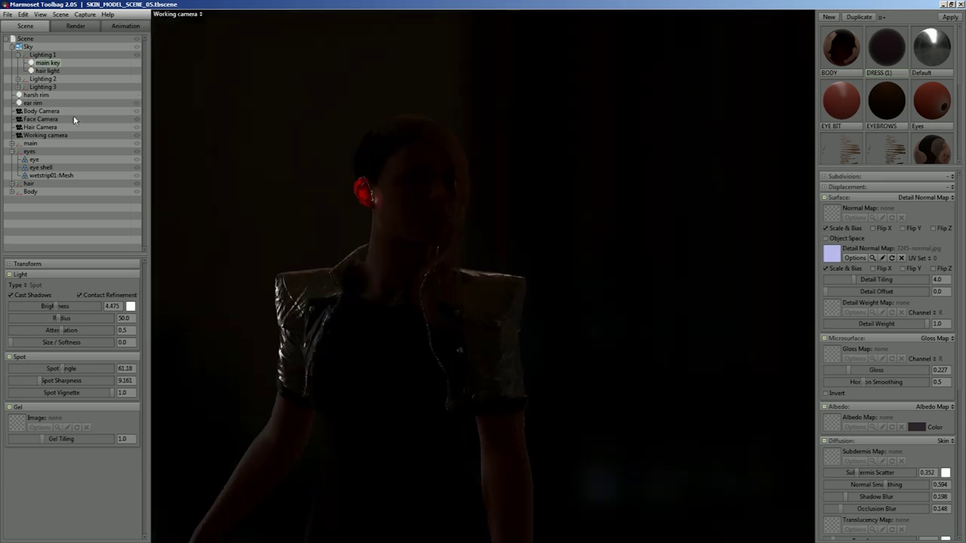
# Compare the ear rim light with and without cast shadows, leave shadows off, and set its radius to 2.053
pyautogui.click(32, 104)
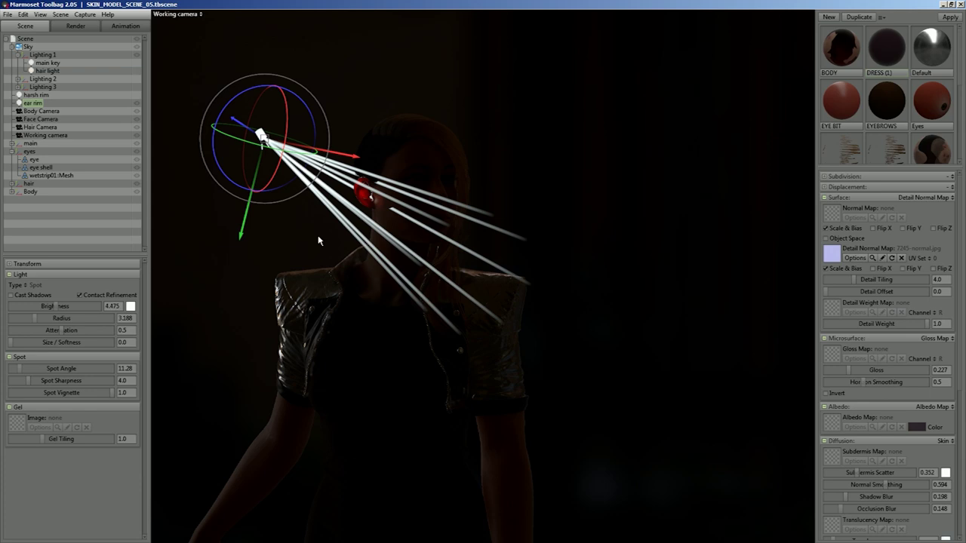
pyautogui.scroll(3, 349, 269)
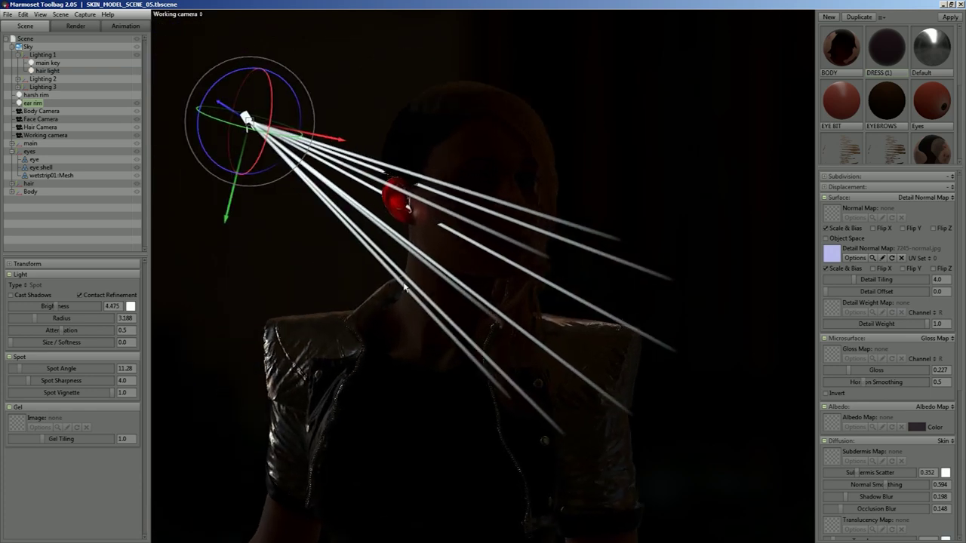
pyautogui.click(10, 297)
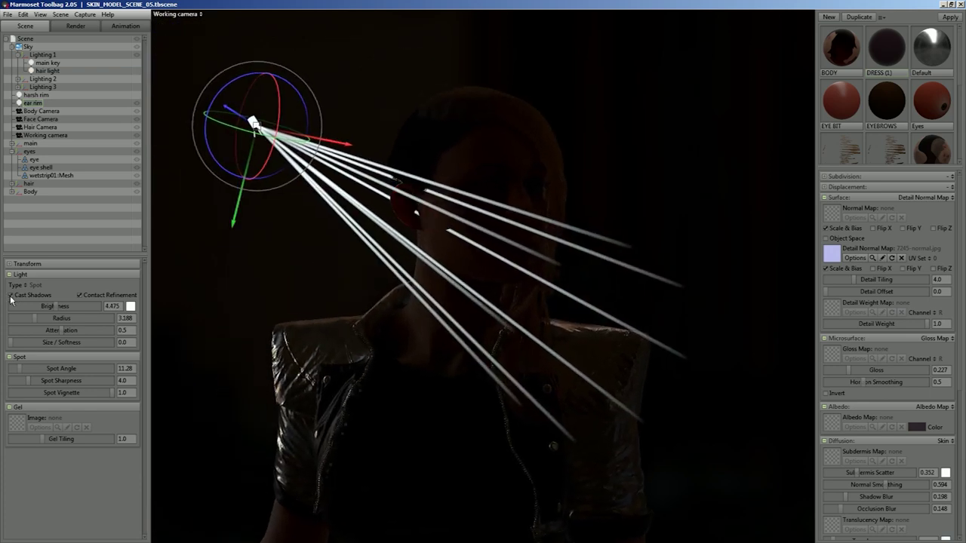
pyautogui.click(10, 297)
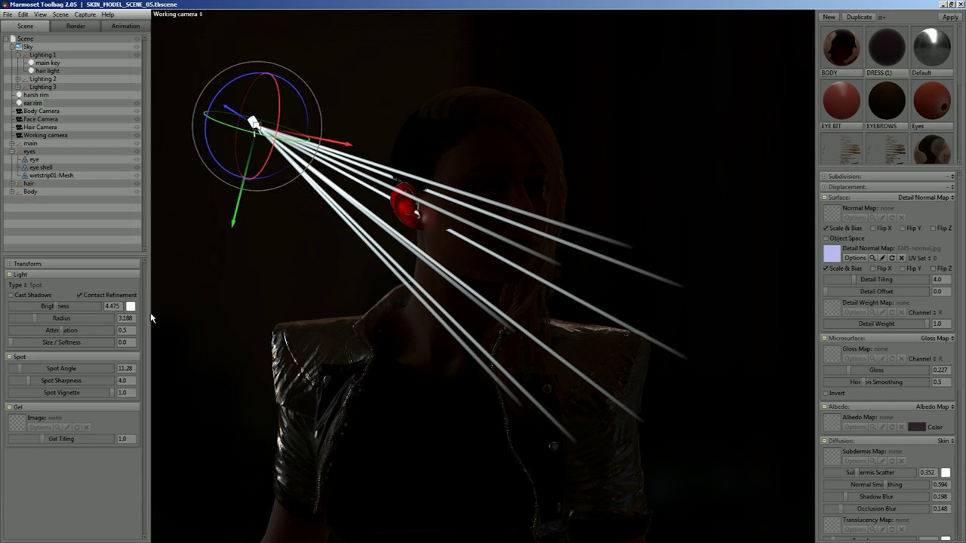
pyautogui.moveTo(36, 318); pyautogui.dragTo(32, 318)
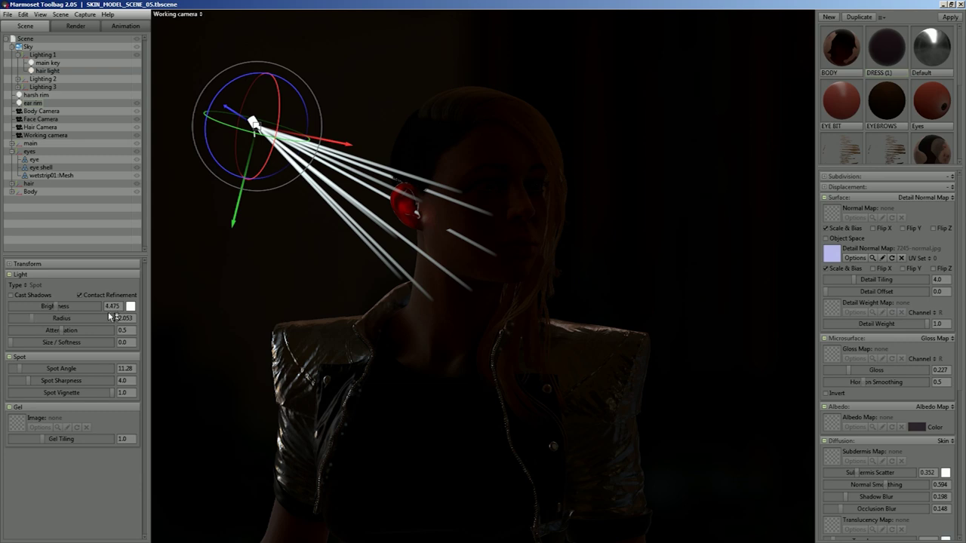
pyautogui.click(200, 162)
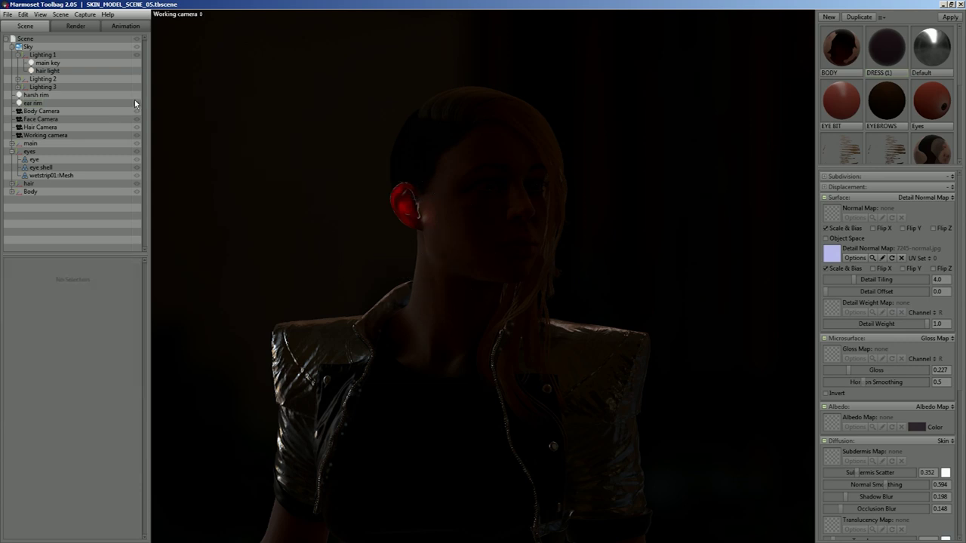
# Turn the main key and hair lights back on and examine the character from the front
pyautogui.click(137, 67)
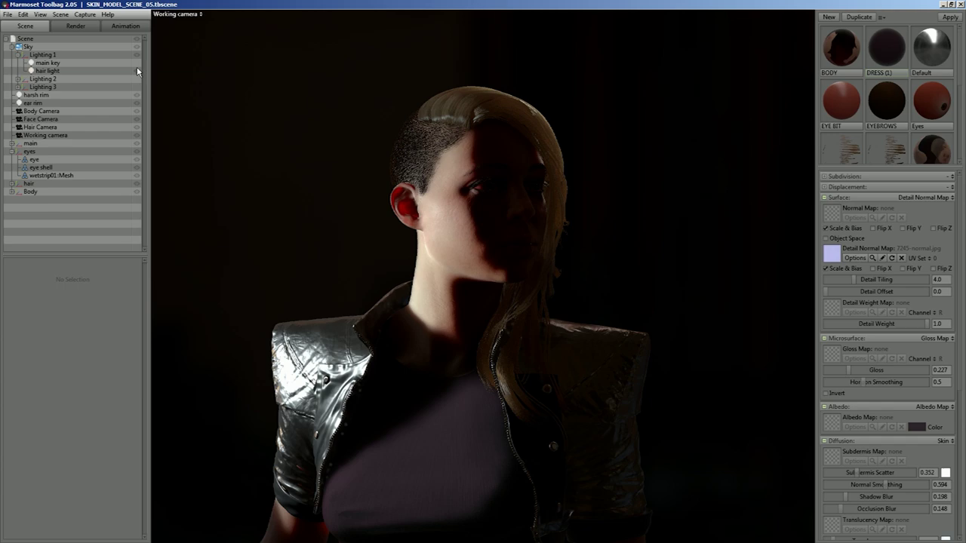
pyautogui.scroll(-3, 153, 88)
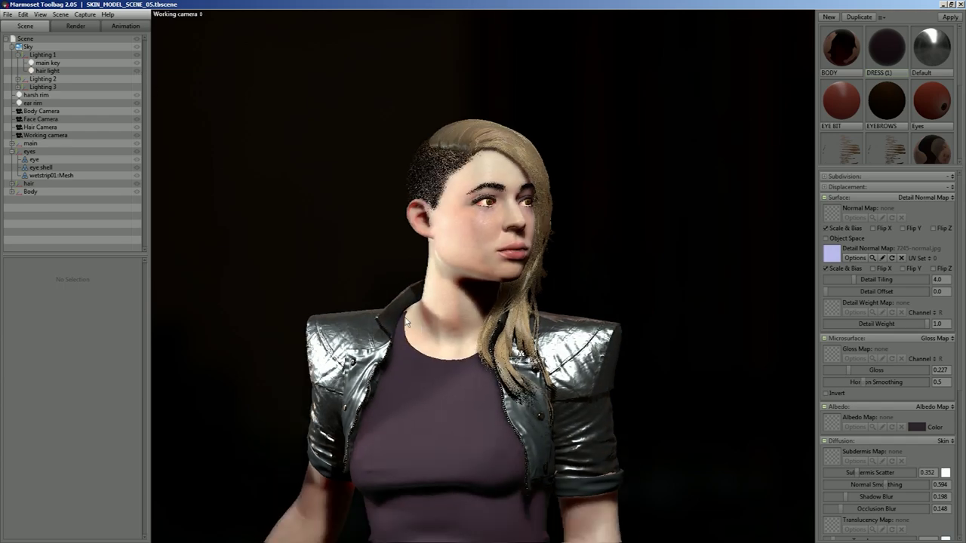
pyautogui.scroll(-3, 452, 302)
pyautogui.moveTo(468, 340); pyautogui.dragTo(347, 343)
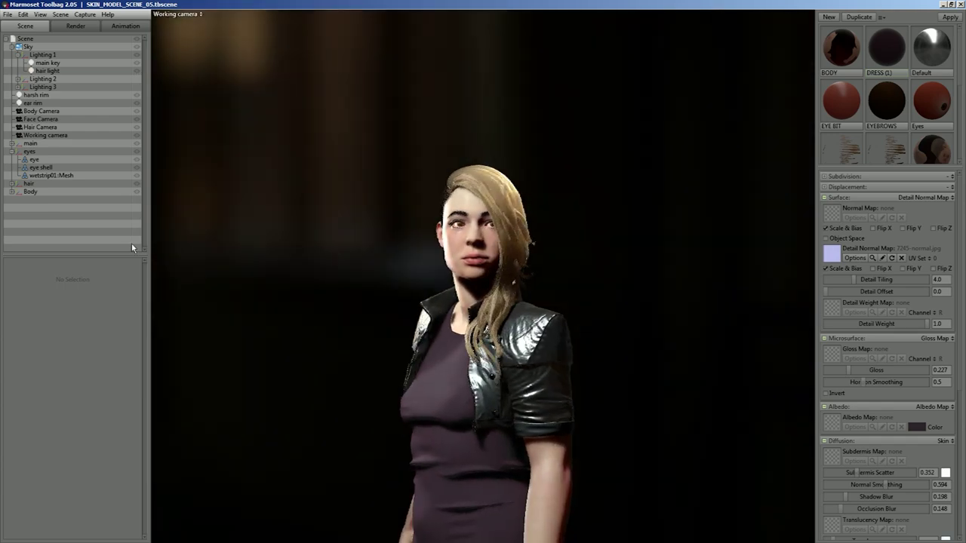
# Try a sky brightness of 0.946 on the character, and settle on 0.634
pyautogui.click(27, 46)
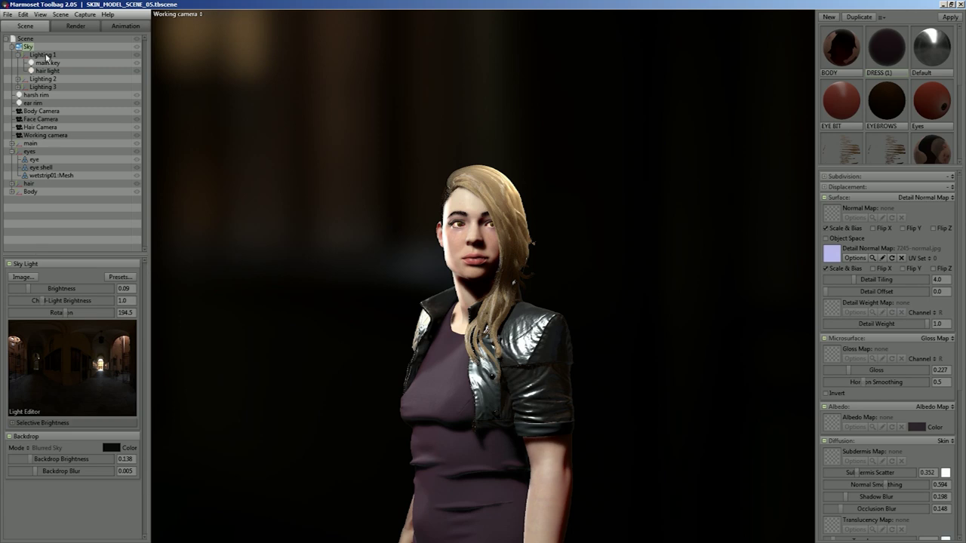
pyautogui.moveTo(25, 288); pyautogui.dragTo(42, 289)
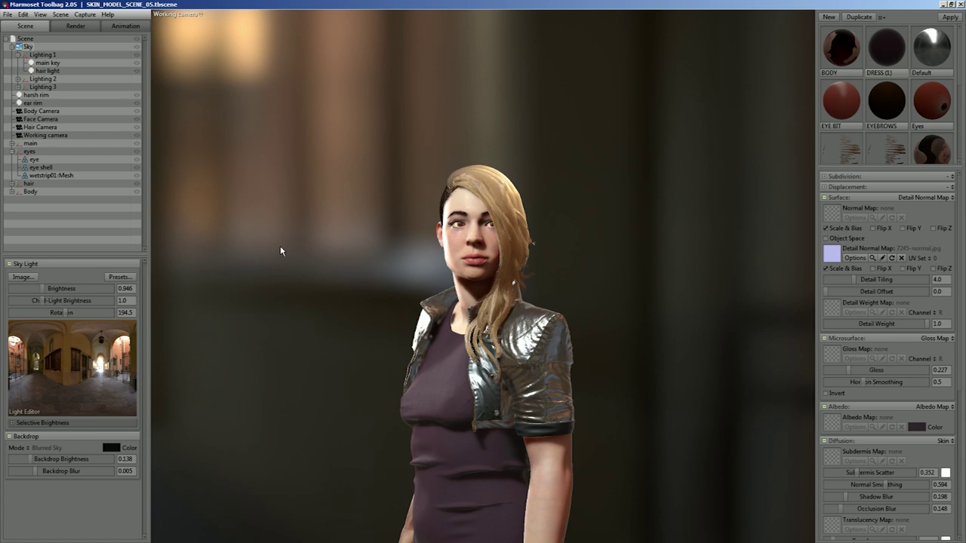
pyautogui.moveTo(286, 267); pyautogui.dragTo(261, 194, button='middle')
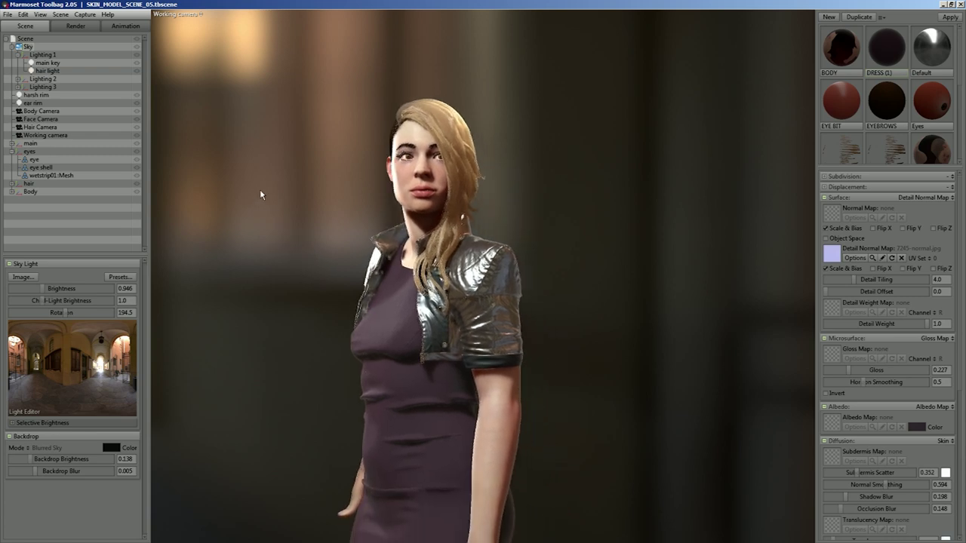
pyautogui.moveTo(42, 289); pyautogui.dragTo(39, 288)
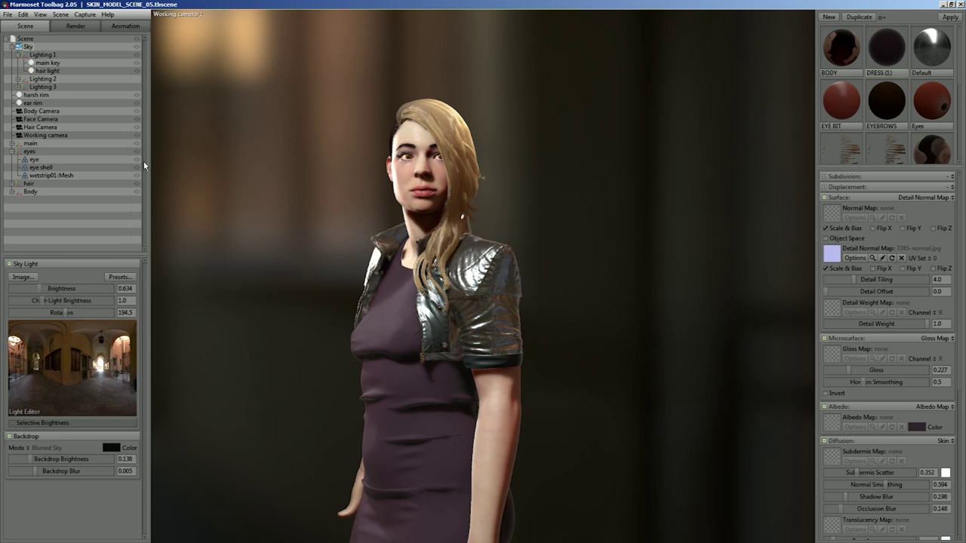
# Turn off the main key, hair and harsh rim lights, and rotate the sky to 354
pyautogui.click(138, 63)
pyautogui.click(138, 71)
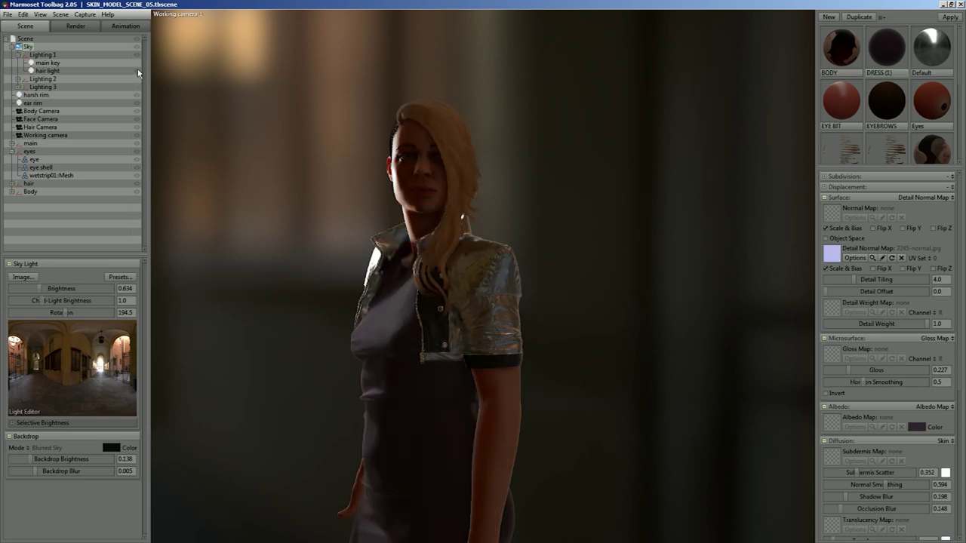
pyautogui.click(137, 94)
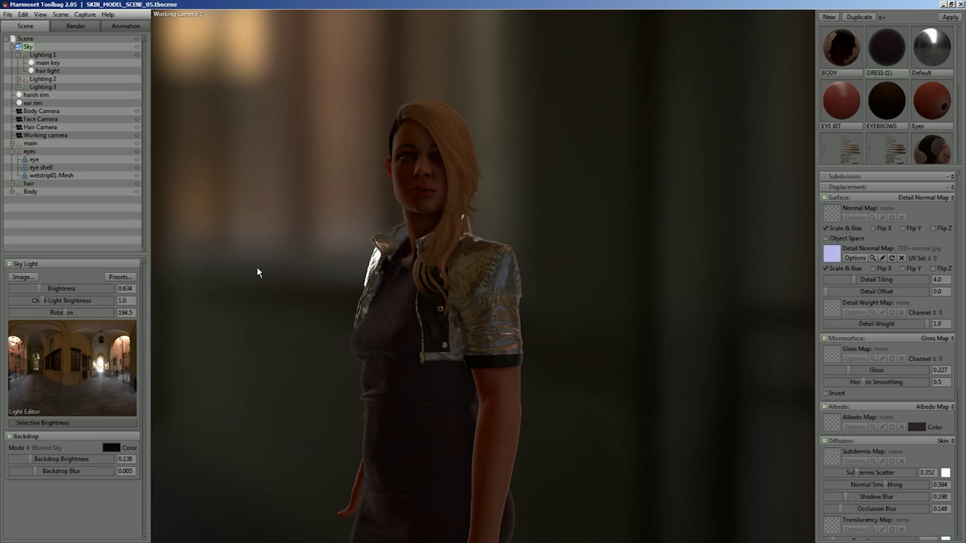
pyautogui.keyDown('shift'); pyautogui.moveTo(272, 303); pyautogui.dragTo(218, 325); pyautogui.keyUp('shift')
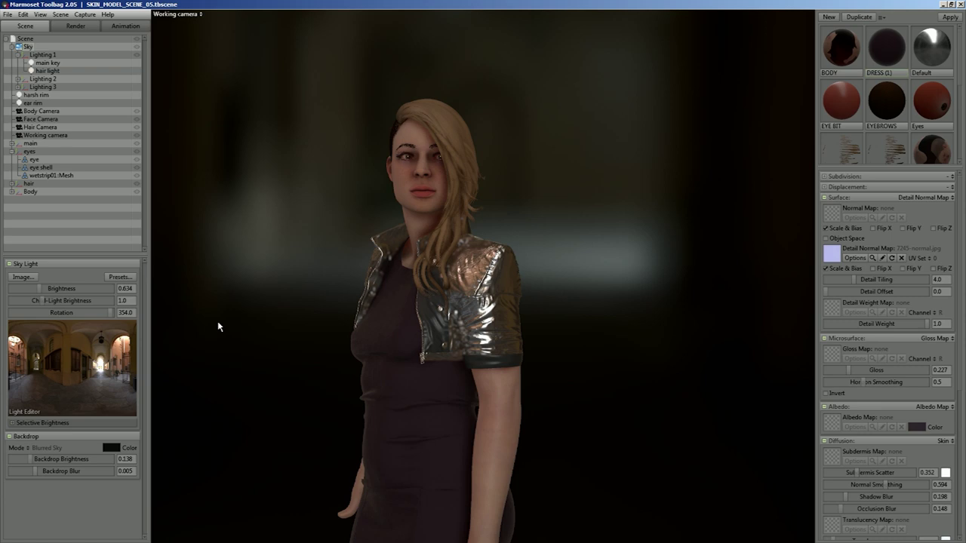
# Add three sky lights at different spots of the sky image, and rotate the sky to 7.5
pyautogui.click(103, 368)
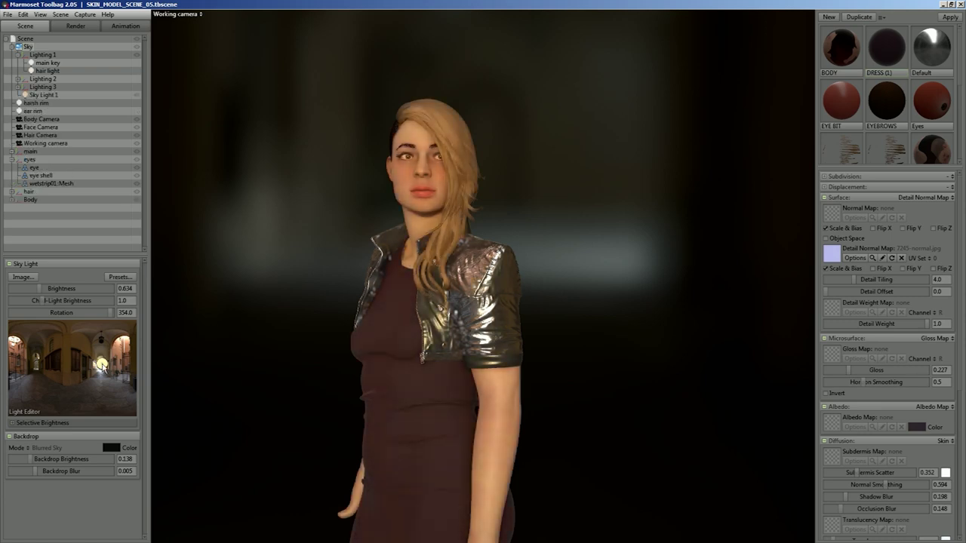
pyautogui.click(15, 342)
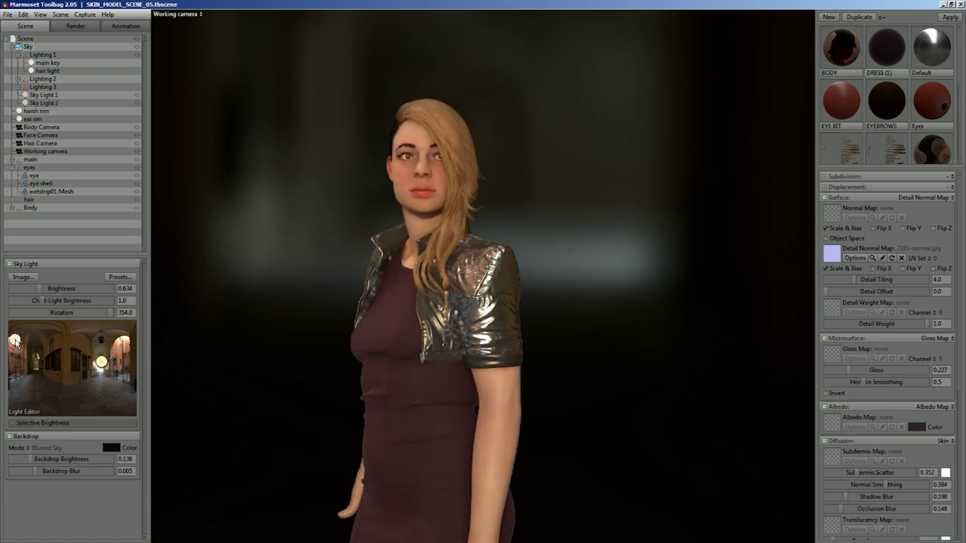
pyautogui.click(51, 344)
pyautogui.moveTo(50, 344); pyautogui.dragTo(124, 339)
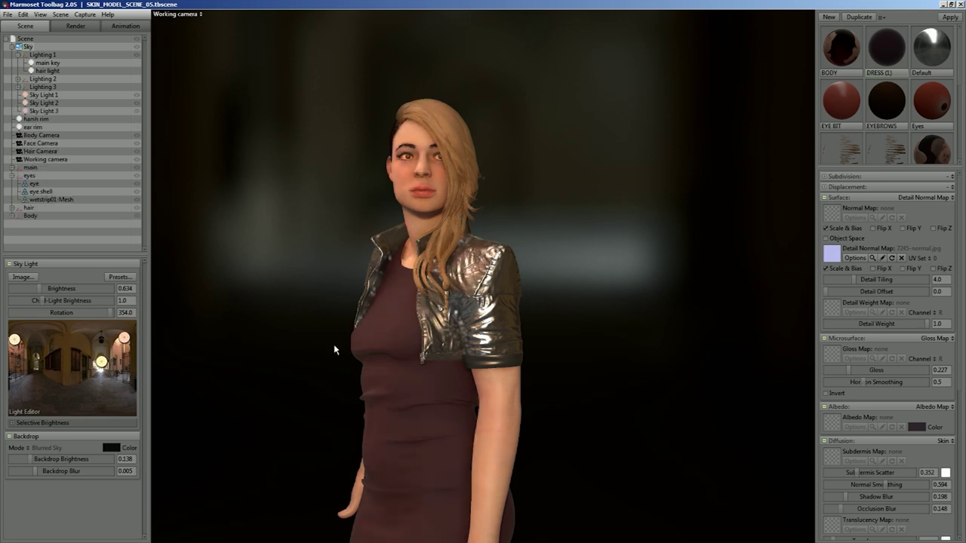
pyautogui.keyDown('shift'); pyautogui.moveTo(333, 345); pyautogui.dragTo(318, 359, button='right'); pyautogui.keyUp('shift')
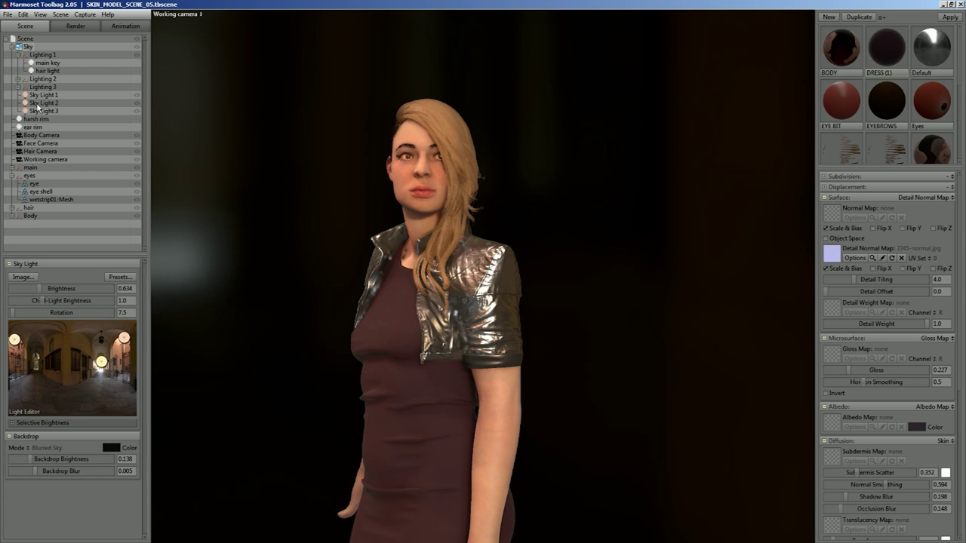
# Turn off the three added sky lights, turn the hair light back on, and examine the full figure
pyautogui.click(138, 103)
pyautogui.click(137, 103)
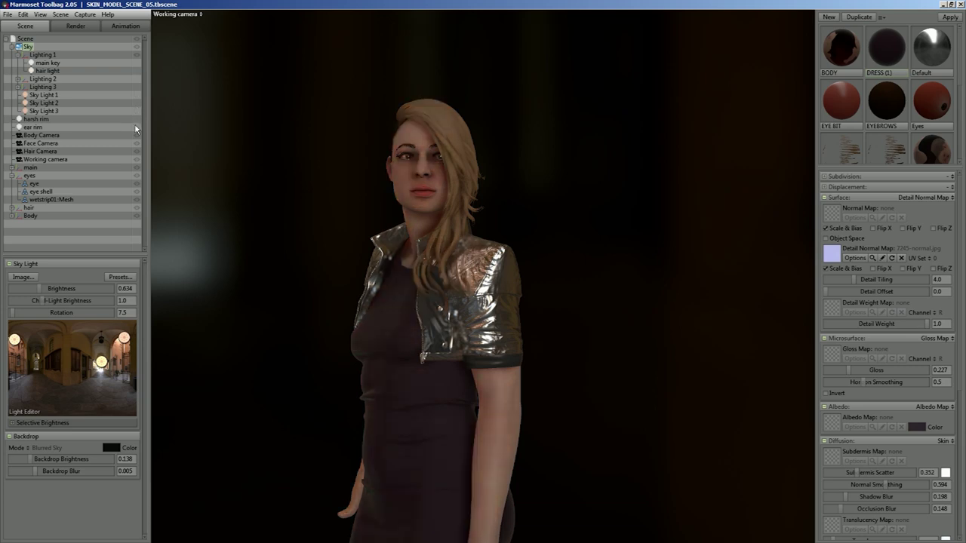
pyautogui.click(135, 79)
pyautogui.click(137, 70)
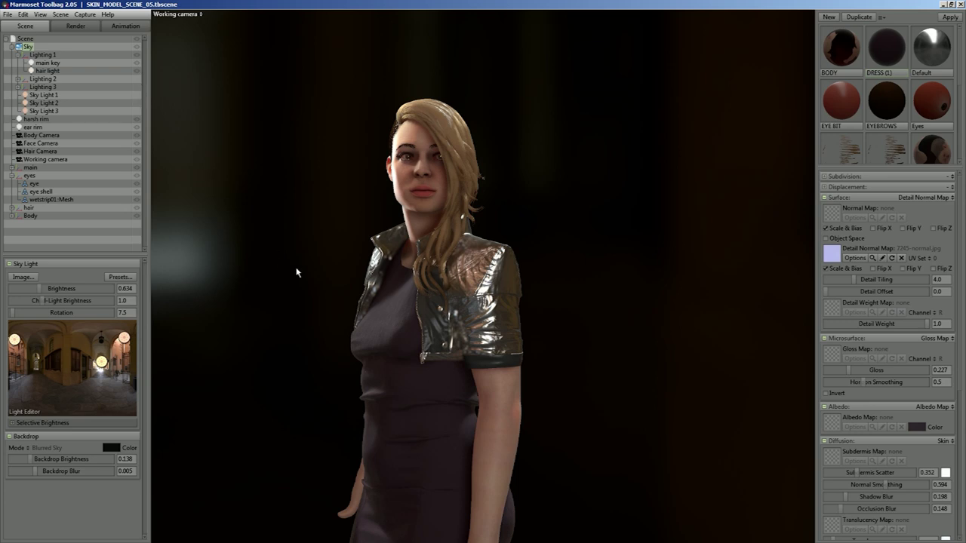
pyautogui.moveTo(324, 284); pyautogui.dragTo(292, 231, button='right')
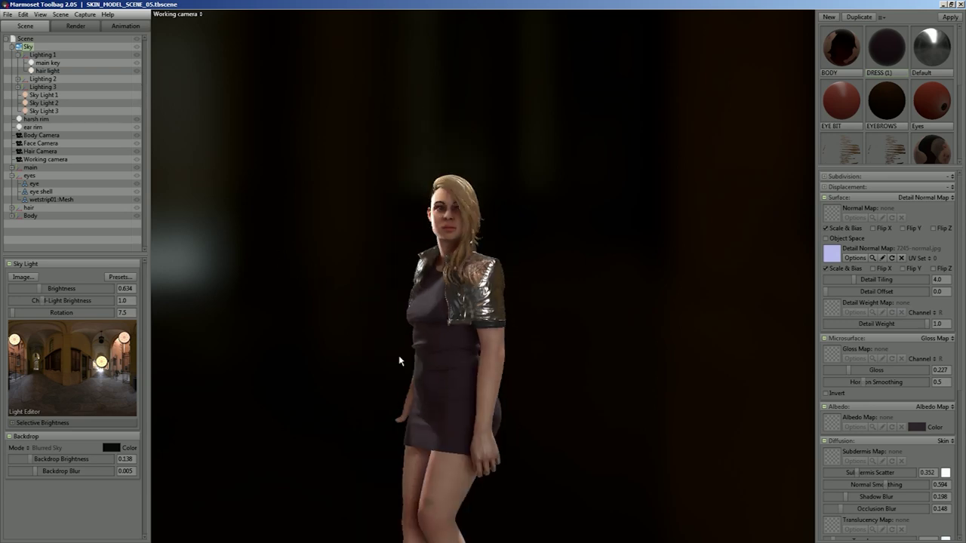
pyautogui.moveTo(400, 361); pyautogui.dragTo(391, 231, button='middle')
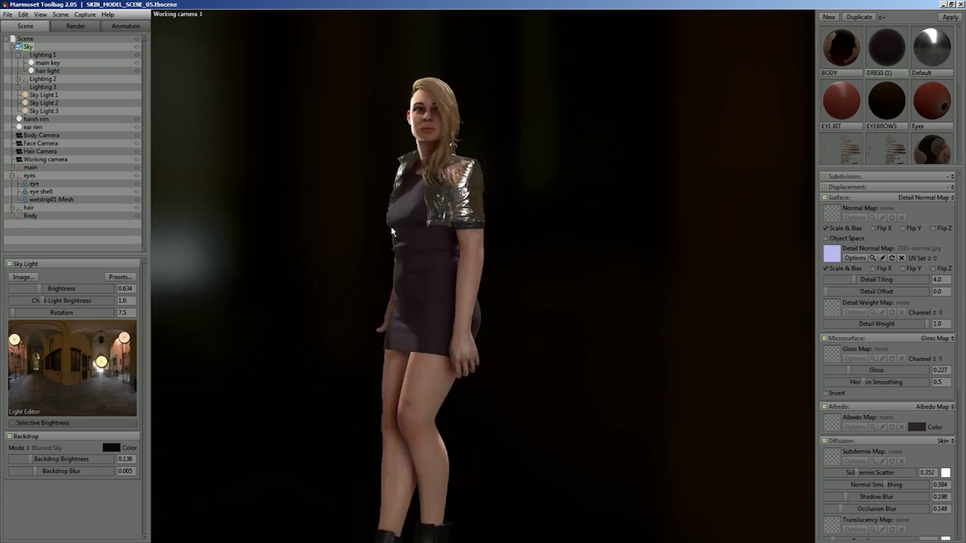
pyautogui.moveTo(392, 231); pyautogui.dragTo(374, 276, button='right')
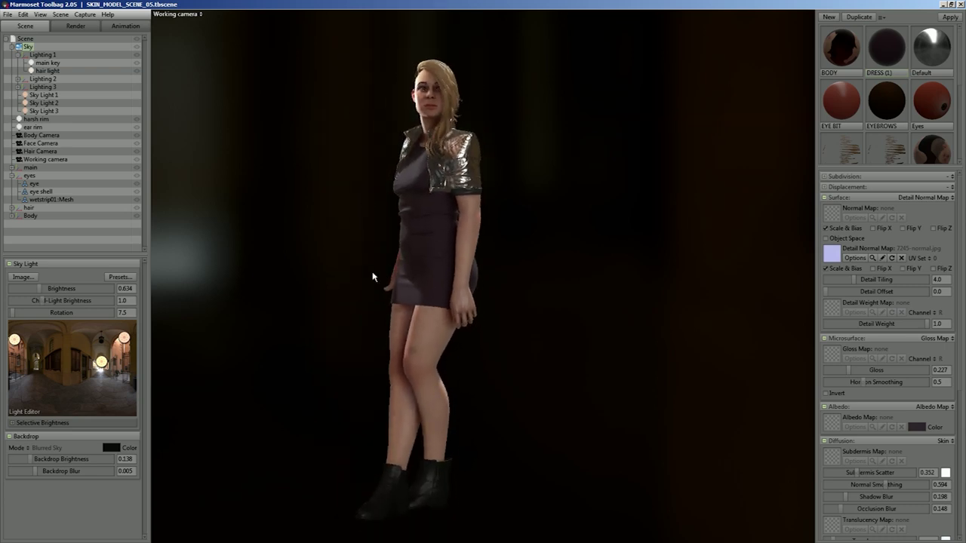
pyautogui.moveTo(377, 279); pyautogui.dragTo(351, 295)
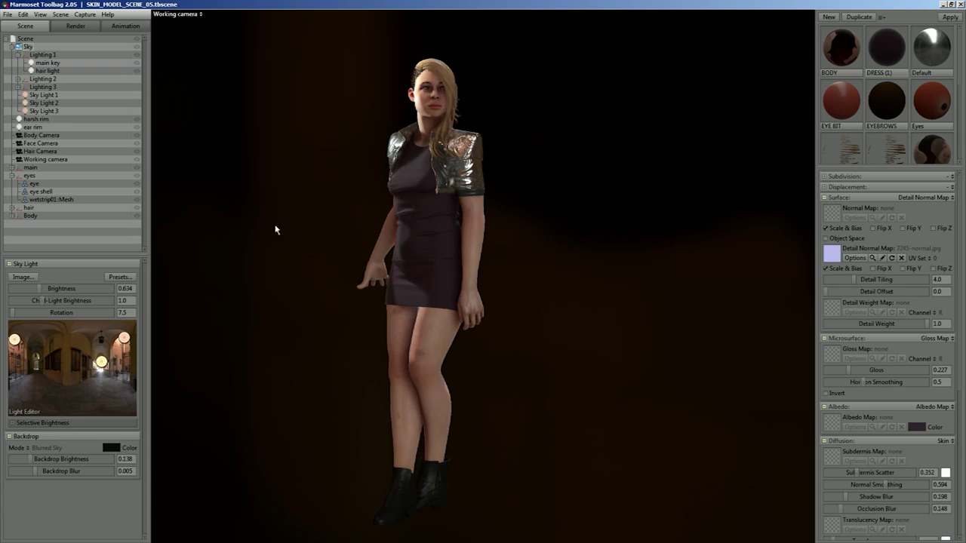
# Switch the viewport to the Body Camera and show that camera's settings
pyautogui.click(200, 15)
pyautogui.click(218, 15)
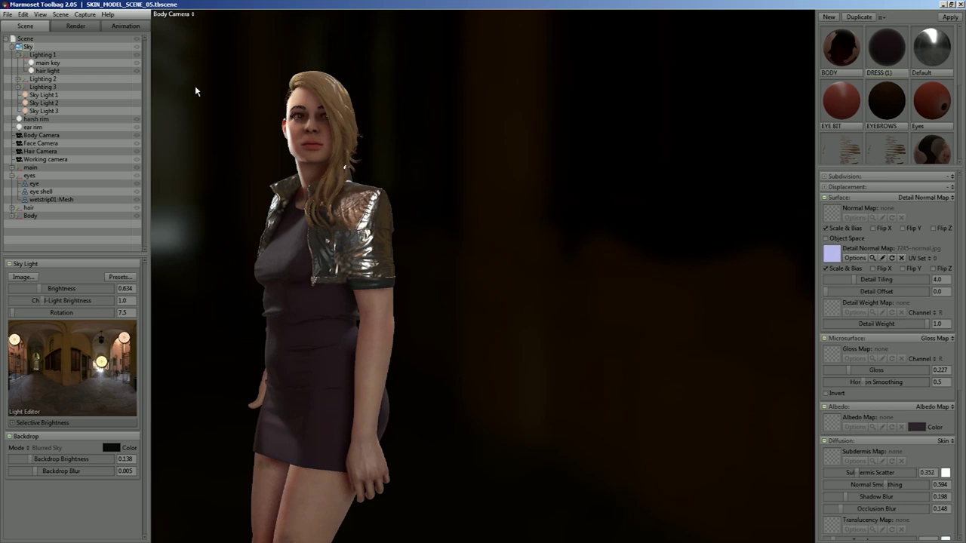
pyautogui.click(48, 137)
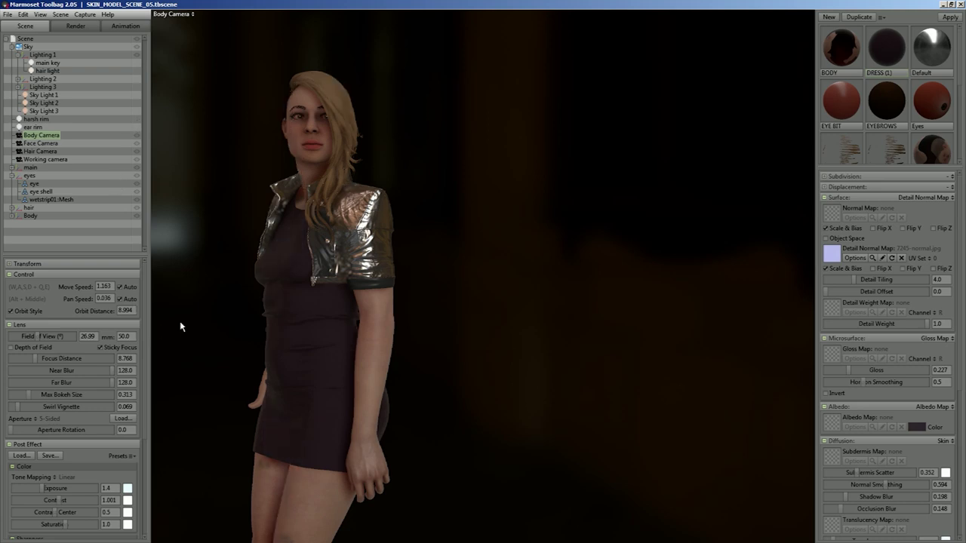
# Try a 12 mm focal length on the Body Camera and examine the perspective close to the face
pyautogui.click(124, 336)
pyautogui.write('12')
pyautogui.press('Return')
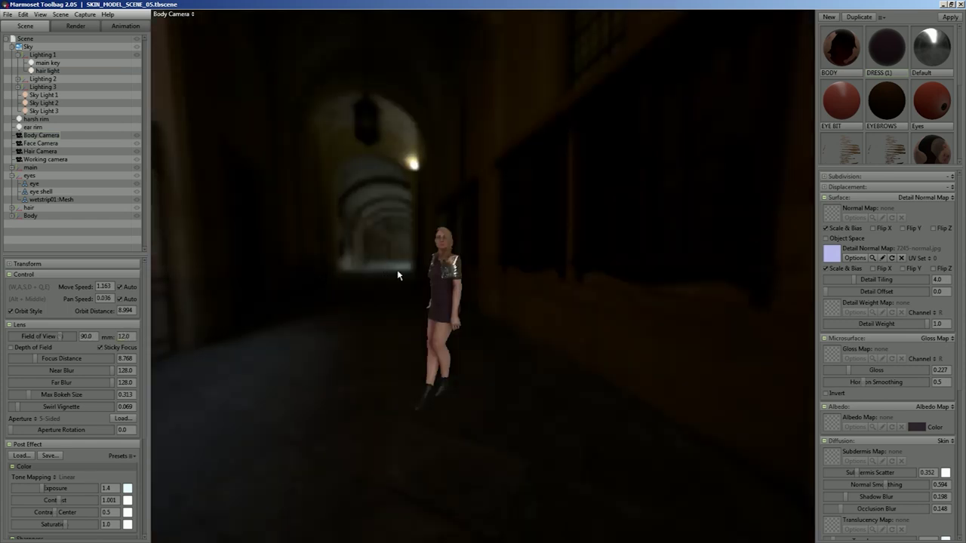
pyautogui.moveTo(430, 243); pyautogui.dragTo(424, 330, button='right')
pyautogui.moveTo(423, 330); pyautogui.dragTo(424, 243)
# Set the Body Camera's focal length to 50 mm and reframe the view on the full figure
pyautogui.click(123, 335)
pyautogui.write('50')
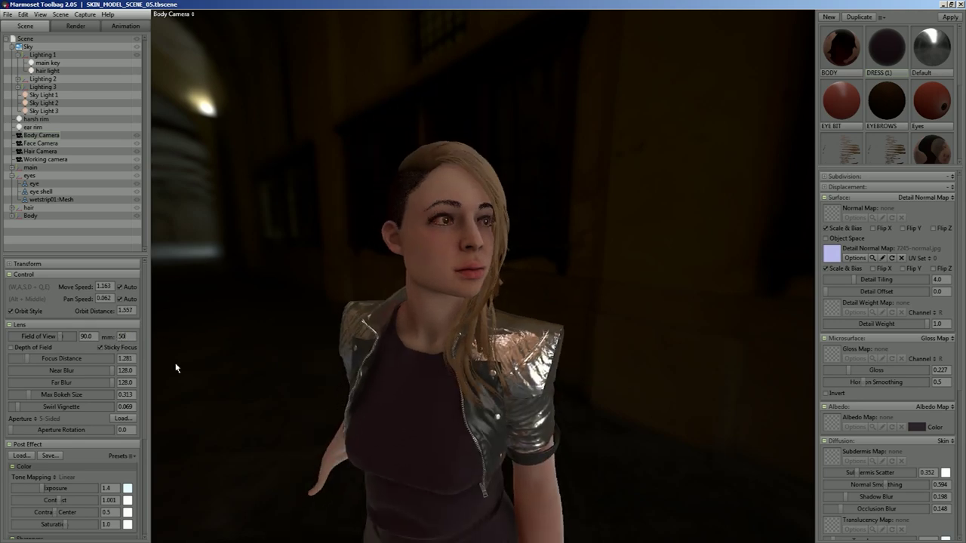
pyautogui.press('Return')
pyautogui.scroll(-10, 318, 410)
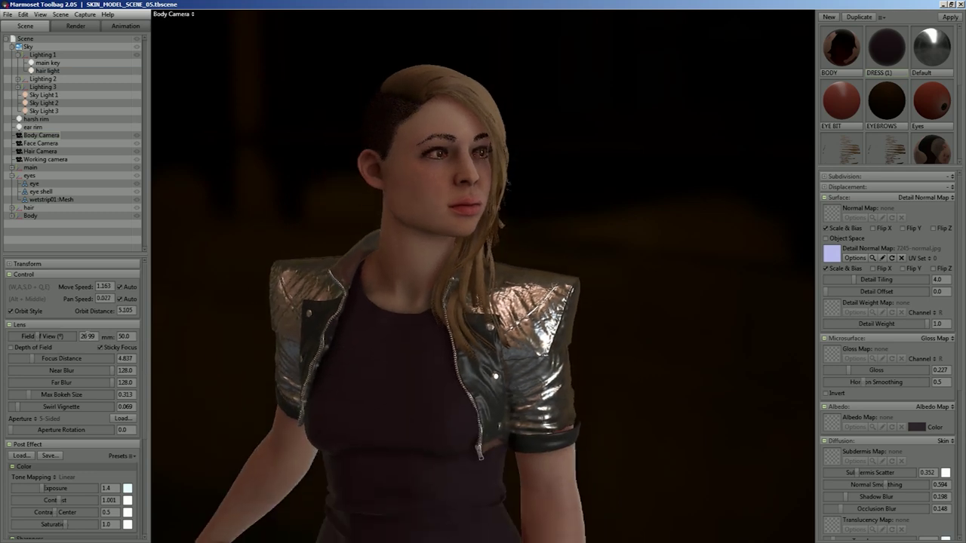
pyautogui.scroll(-3, 365, 400)
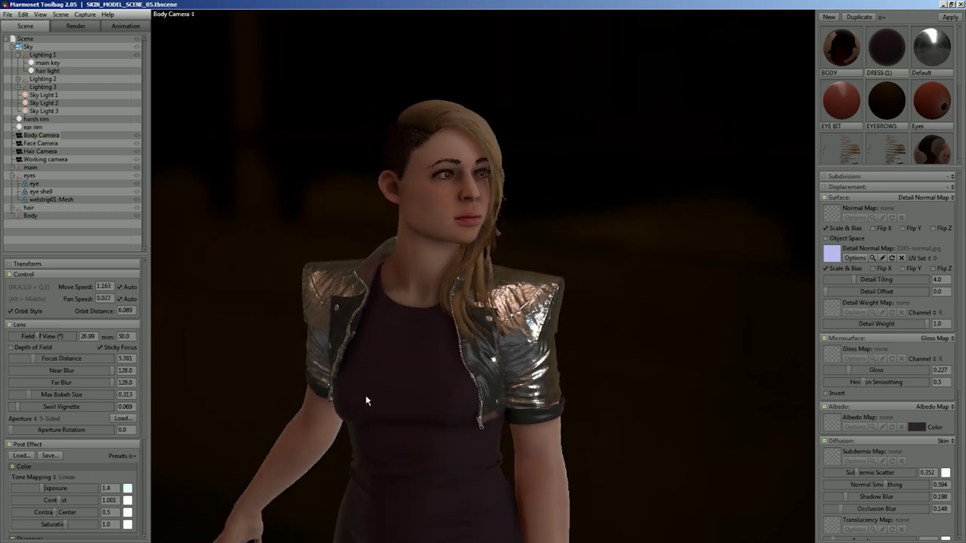
pyautogui.moveTo(366, 397); pyautogui.dragTo(385, 420)
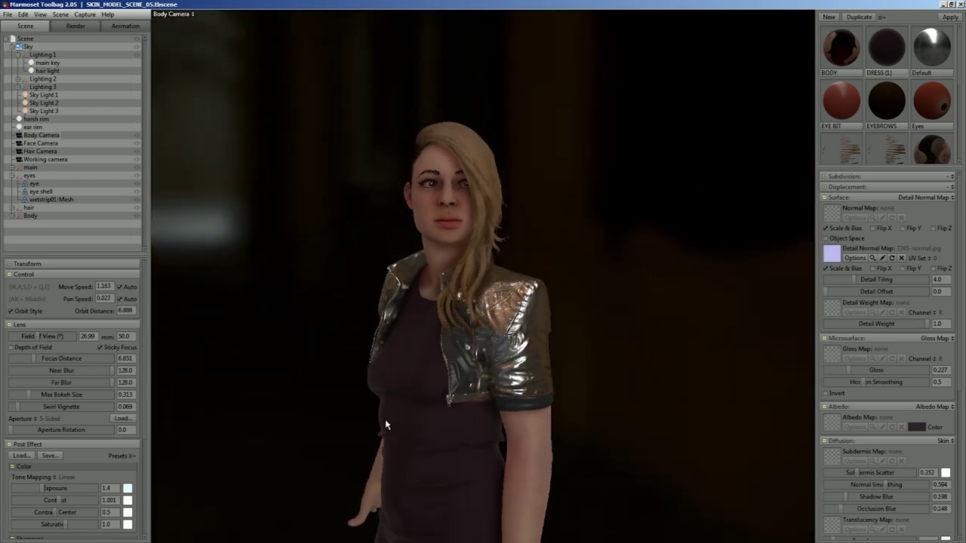
pyautogui.scroll(-10, 372, 398)
pyautogui.moveTo(360, 375); pyautogui.dragTo(411, 329)
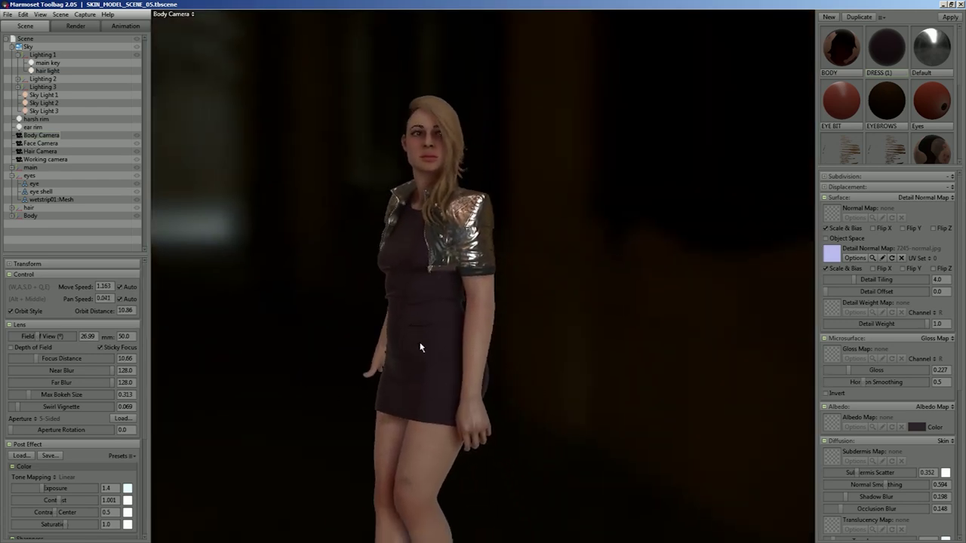
pyautogui.scroll(-5, 411, 328)
pyautogui.moveTo(411, 305); pyautogui.dragTo(391, 242, button='middle')
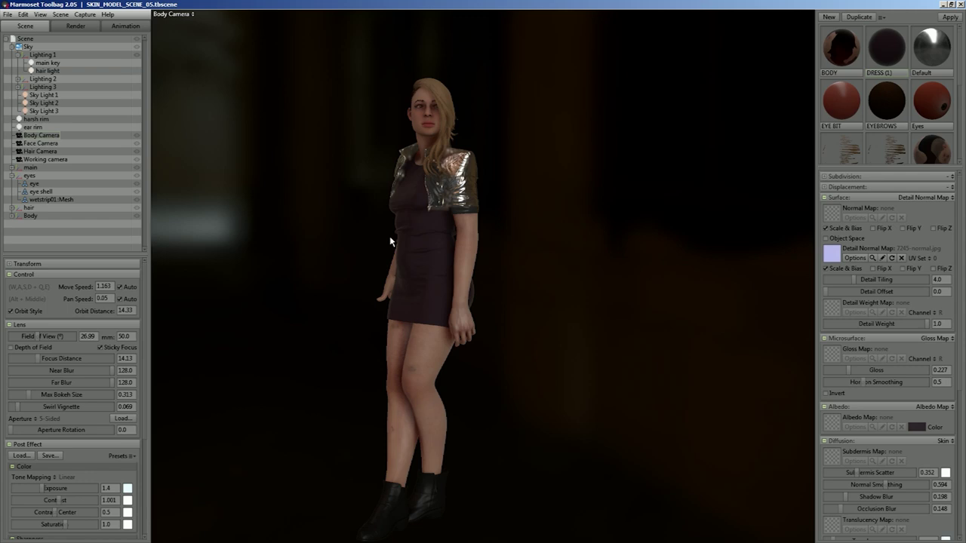
# Turn the main key light on in the Face Camera view and rotate the sky to relight the face
pyautogui.click(193, 15)
pyautogui.click(173, 33)
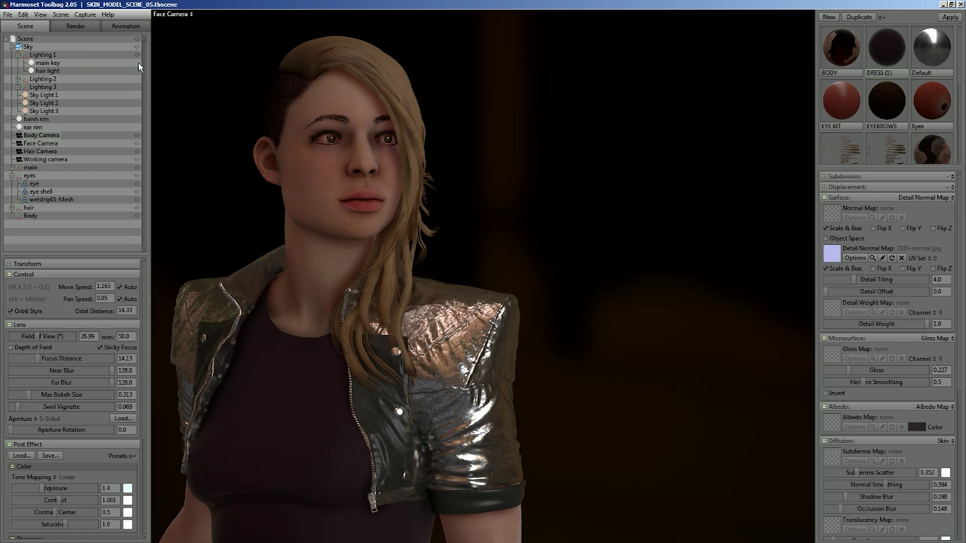
pyautogui.click(137, 62)
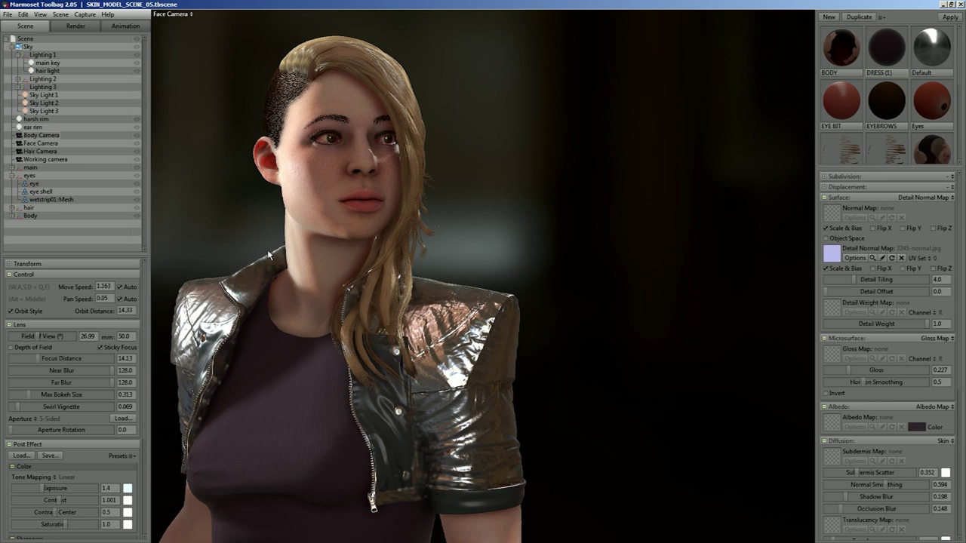
pyautogui.keyDown('shift'); pyautogui.moveTo(267, 255); pyautogui.dragTo(192, 258); pyautogui.keyUp('shift')
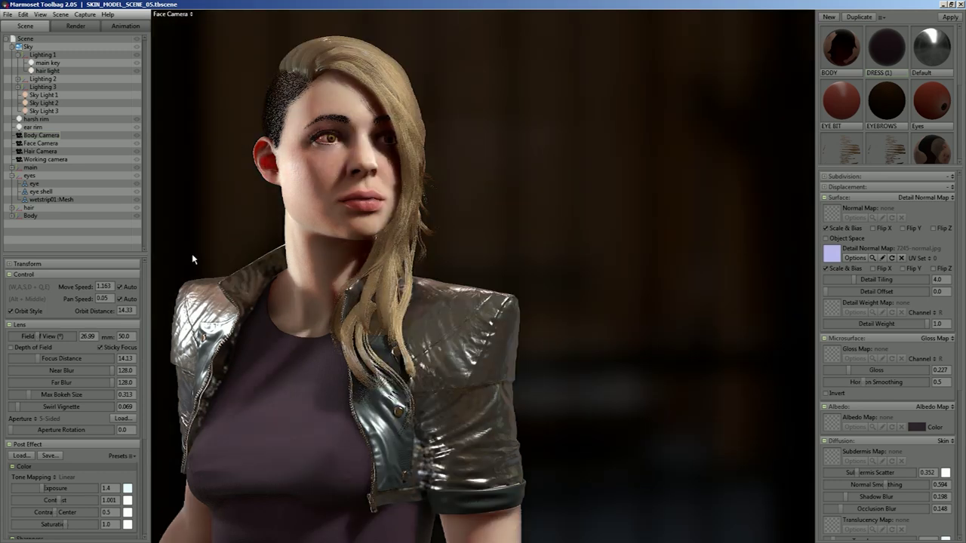
pyautogui.keyDown('shift'); pyautogui.moveTo(191, 253); pyautogui.dragTo(193, 324); pyautogui.keyUp('shift')
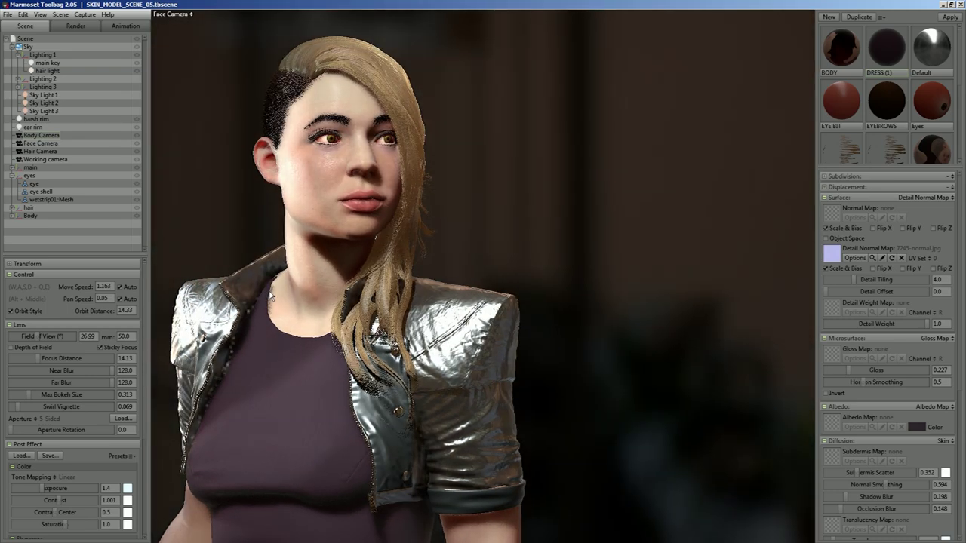
# Switch the viewport to the Working camera and frame the character's upper body
pyautogui.click(192, 14)
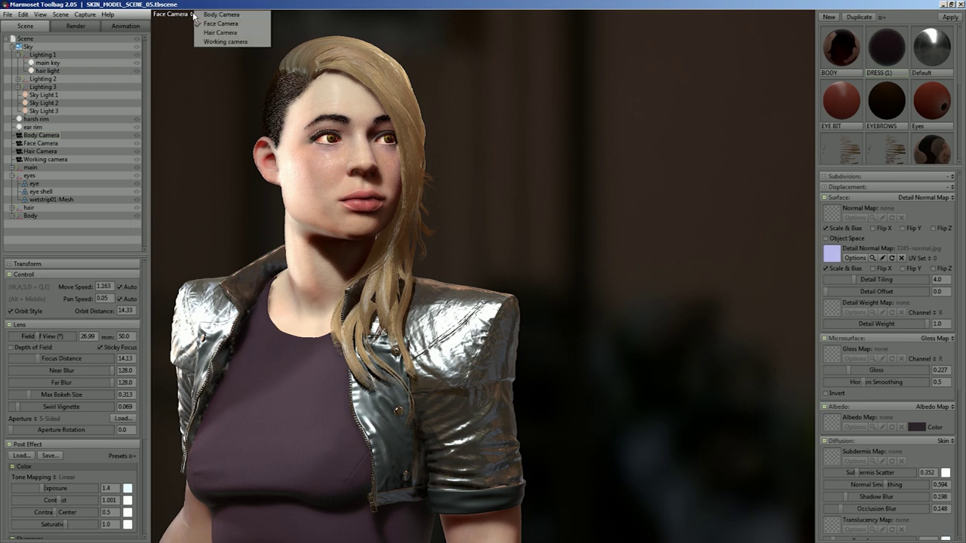
pyautogui.click(229, 41)
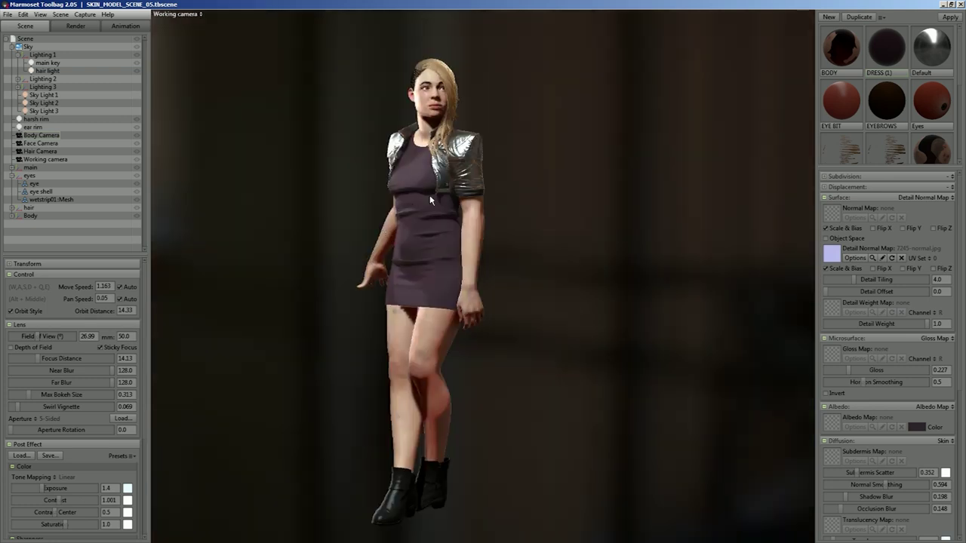
pyautogui.moveTo(429, 194); pyautogui.dragTo(434, 377, button='middle')
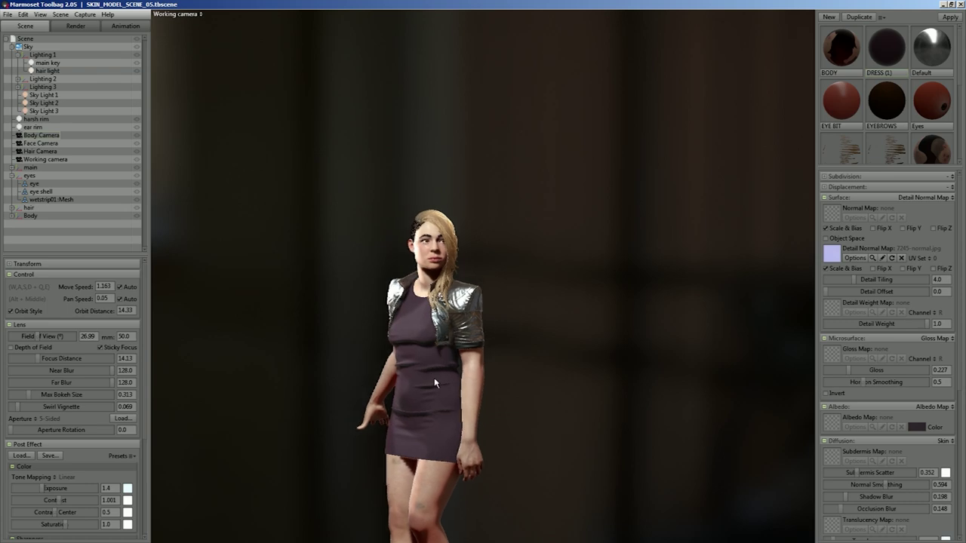
pyautogui.scroll(5, 420, 283)
pyautogui.moveTo(397, 274); pyautogui.dragTo(257, 324)
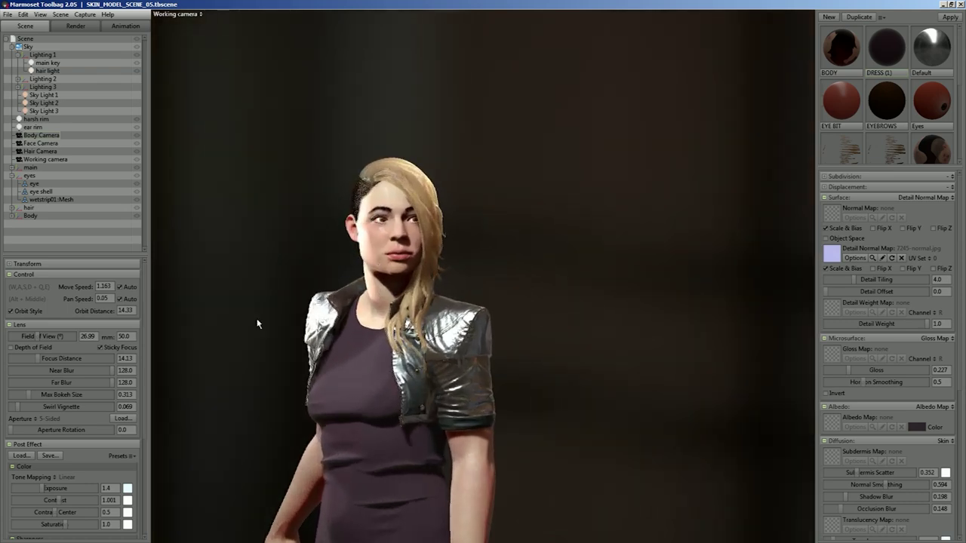
# Show the Working camera's settings and examine how zooming changes its field of view, ending with the full figure framed
pyautogui.click(43, 160)
pyautogui.scroll(-6, 390, 262)
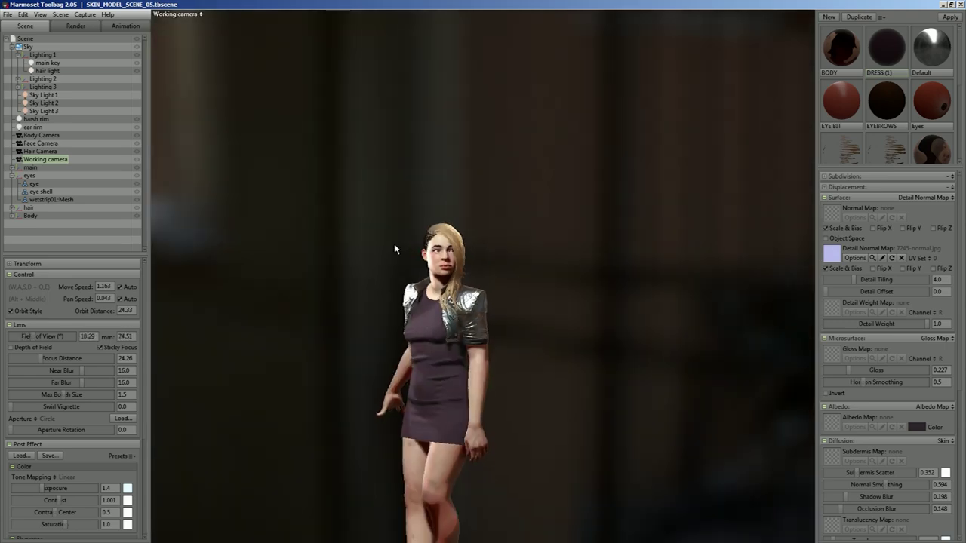
pyautogui.scroll(3, 422, 270)
pyautogui.keyDown('alt'); pyautogui.moveTo(391, 281); pyautogui.dragTo(431, 268, button='middle'); pyautogui.keyUp('alt')
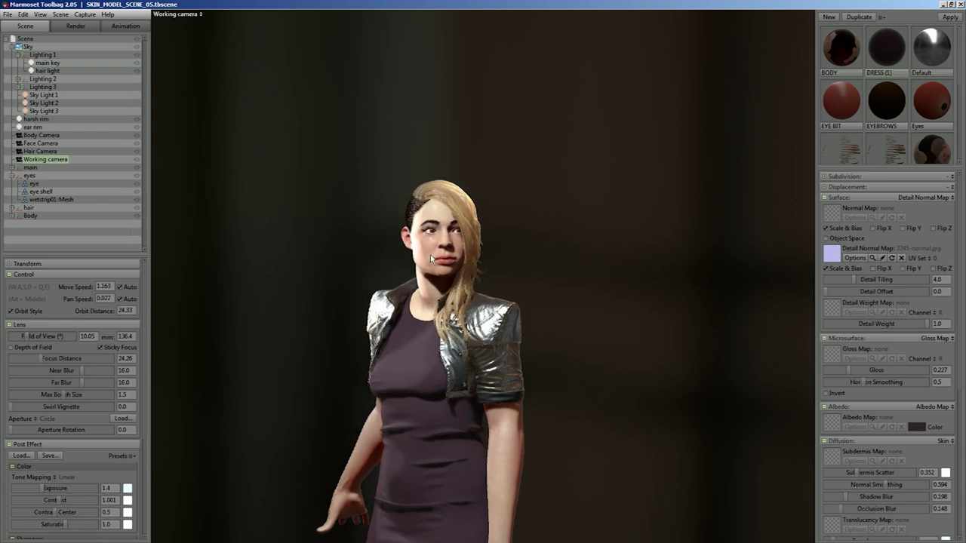
pyautogui.keyDown('alt'); pyautogui.moveTo(444, 261); pyautogui.dragTo(451, 263, button='middle'); pyautogui.keyUp('alt')
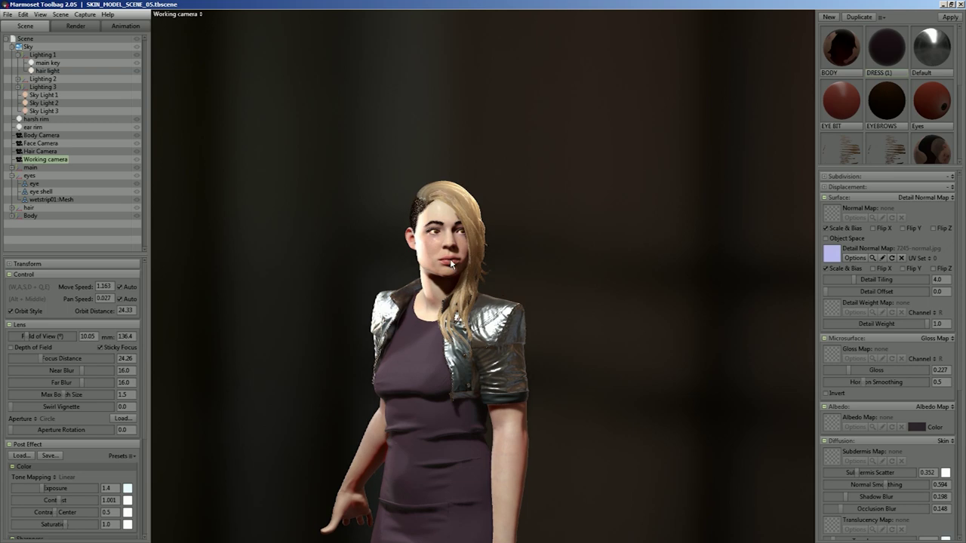
pyautogui.scroll(3, 451, 264)
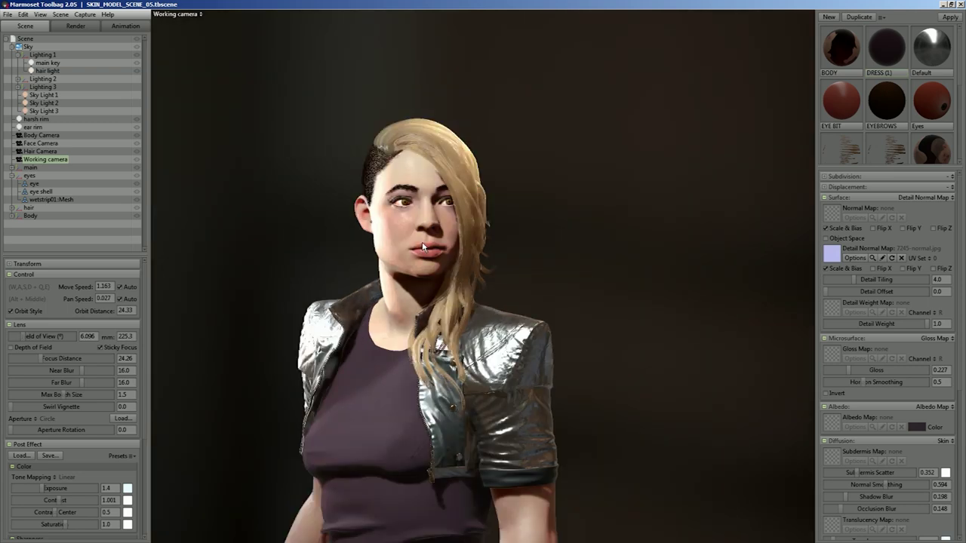
pyautogui.scroll(-5, 422, 247)
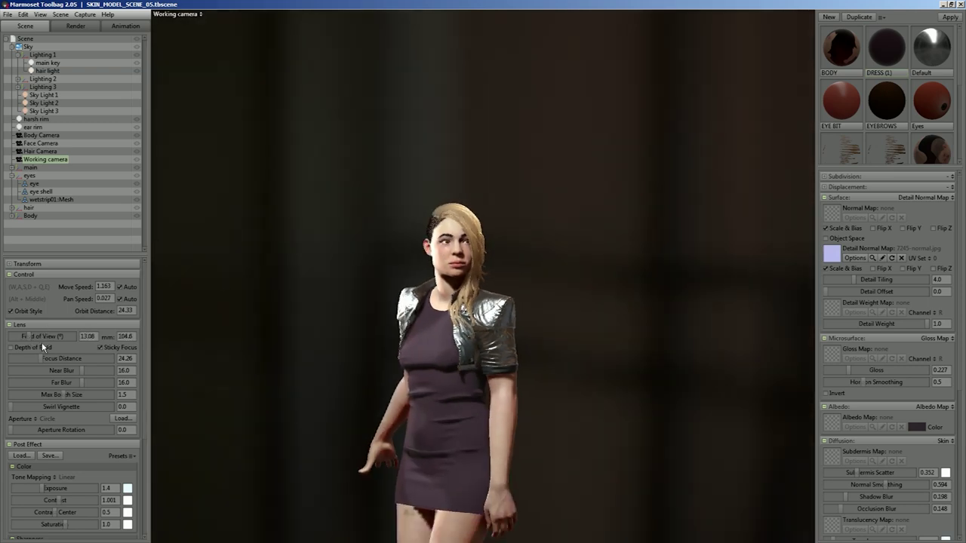
pyautogui.scroll(-2, 407, 299)
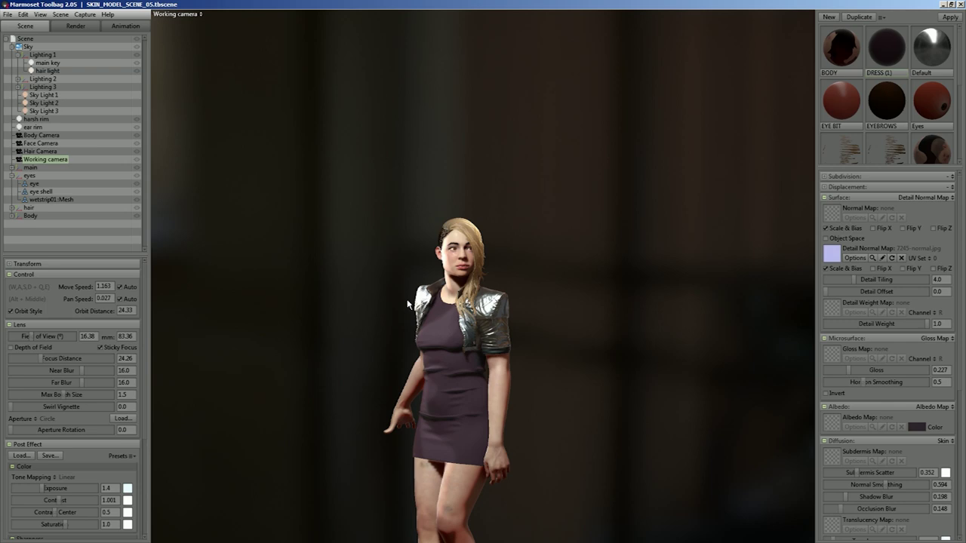
pyautogui.keyDown('alt'); pyautogui.moveTo(407, 299); pyautogui.dragTo(215, 194, button='middle'); pyautogui.keyUp('alt')
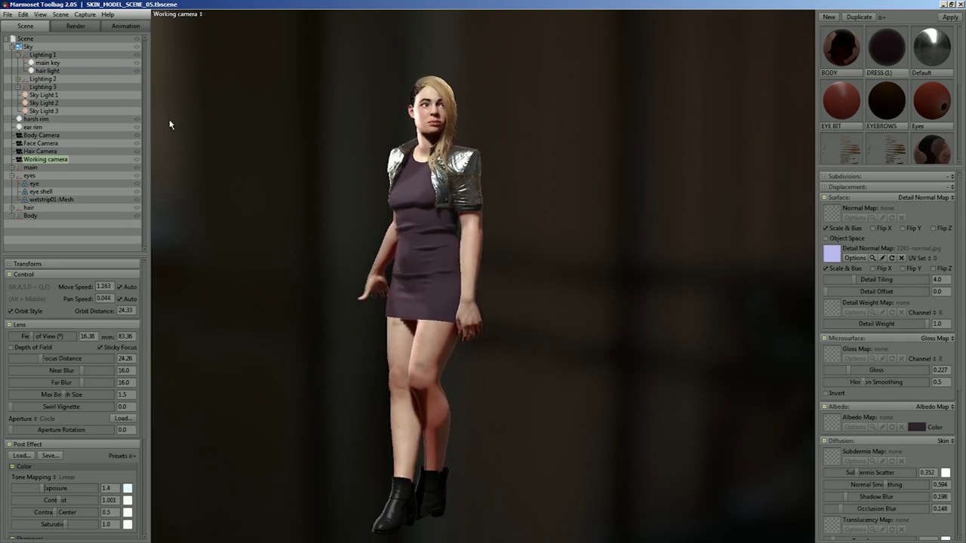
# Switch to the Face Camera, enable its Depth of Field and set Max Bokeh Size to 0.764
pyautogui.click(197, 17)
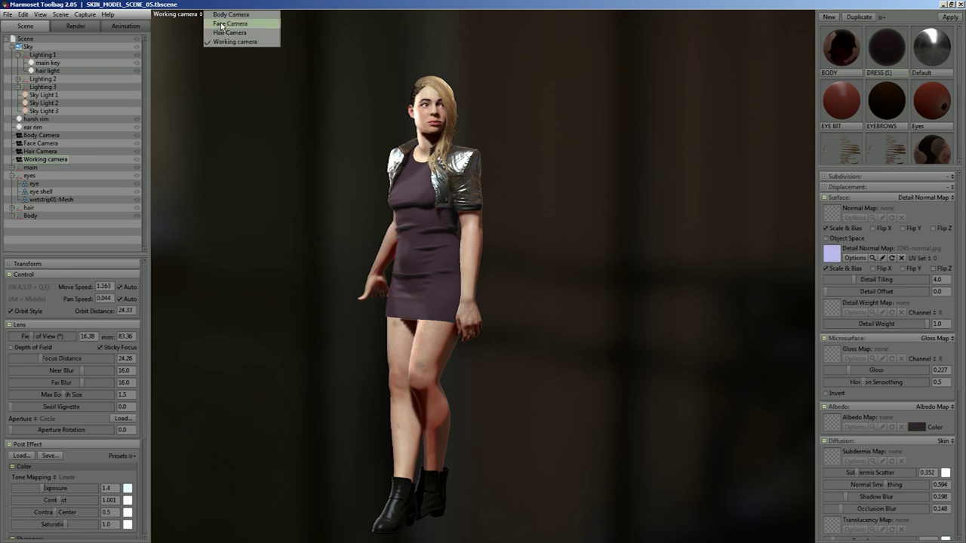
pyautogui.click(223, 26)
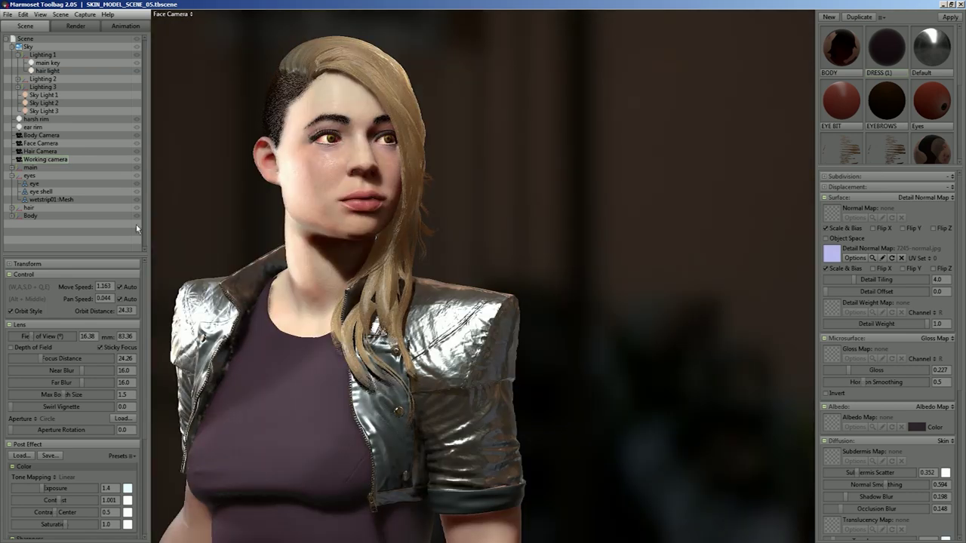
pyautogui.click(41, 144)
pyautogui.click(10, 349)
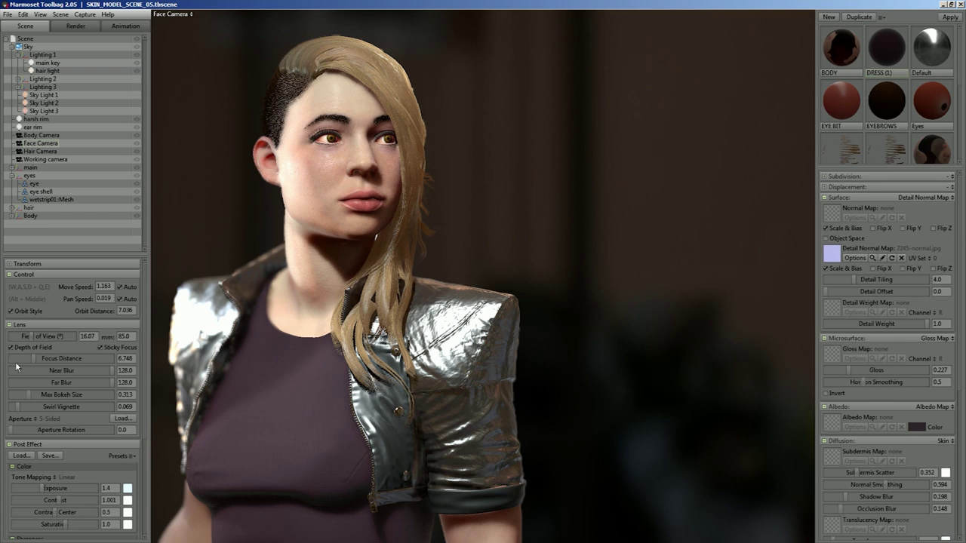
pyautogui.moveTo(28, 395); pyautogui.dragTo(43, 394)
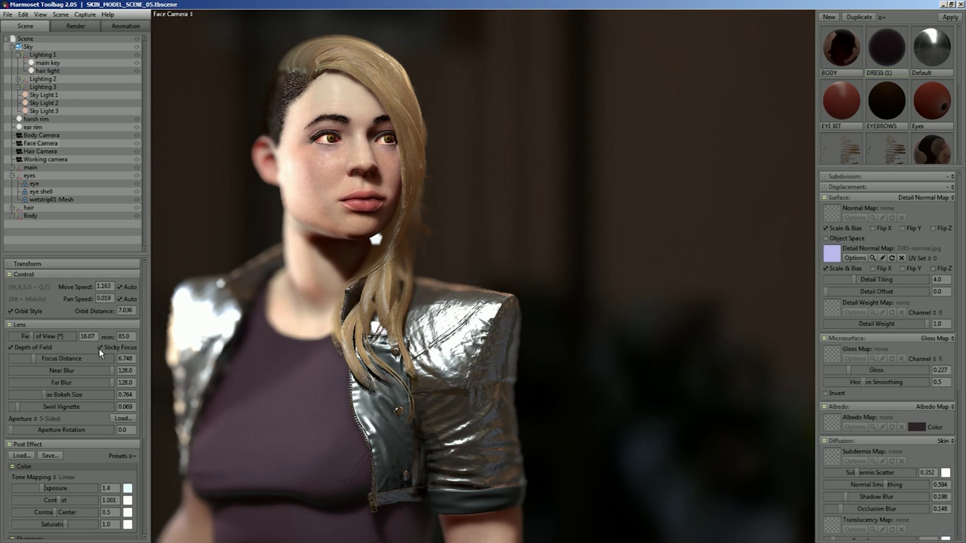
# Try the focus on each jacket shoulder in turn and set it back on the character's eye
pyautogui.click(190, 292)
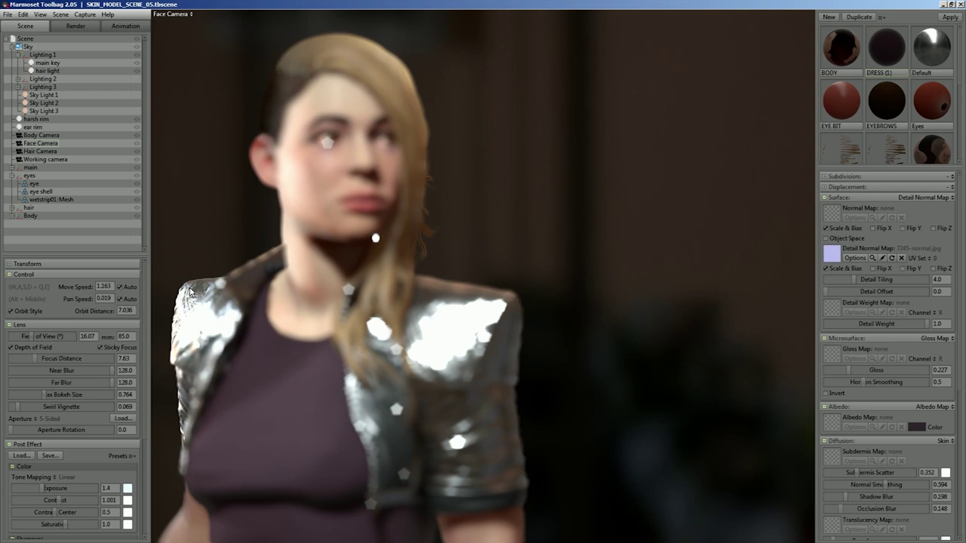
pyautogui.click(502, 314)
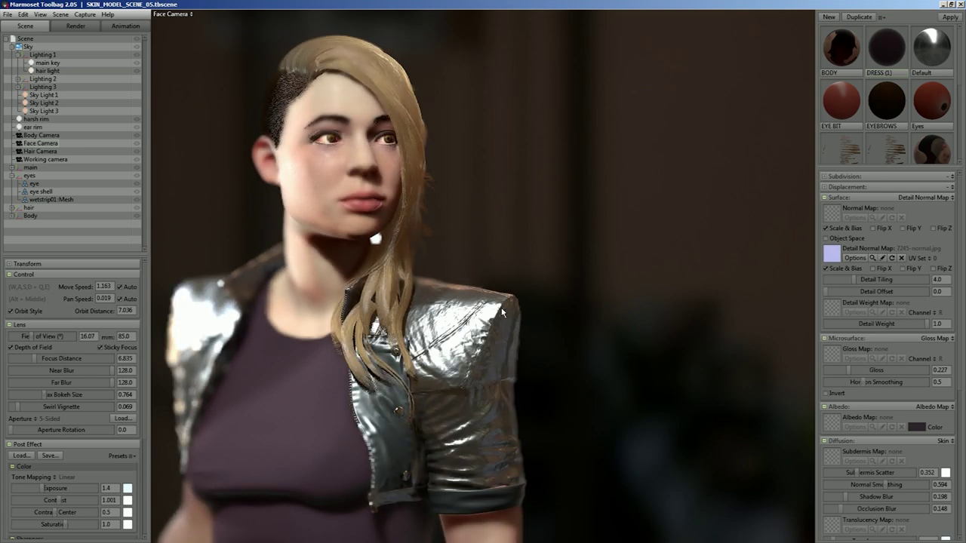
pyautogui.click(323, 145)
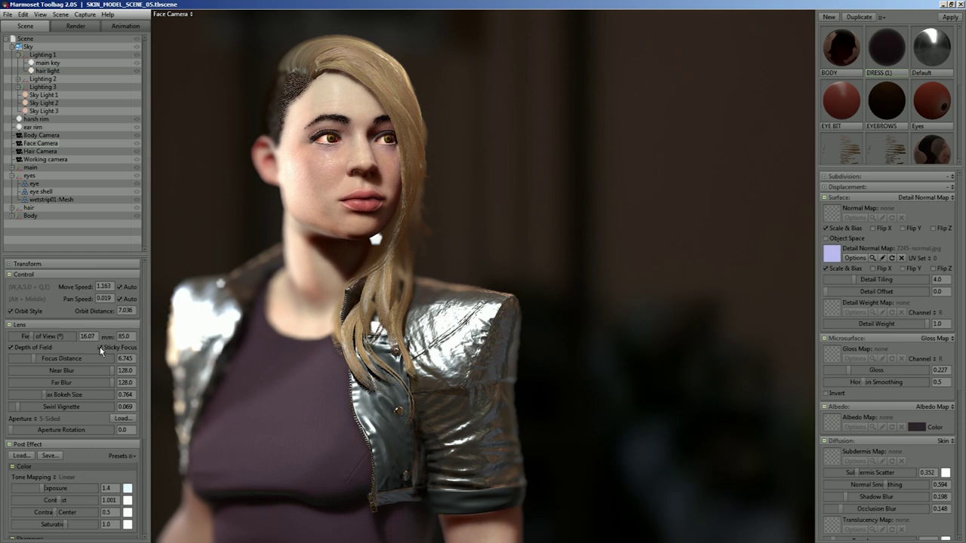
# Examine how Sticky Focus behaves while moving the Face Camera away from the figure and closer again
pyautogui.scroll(-2, 350, 341)
pyautogui.scroll(-5, 348, 335)
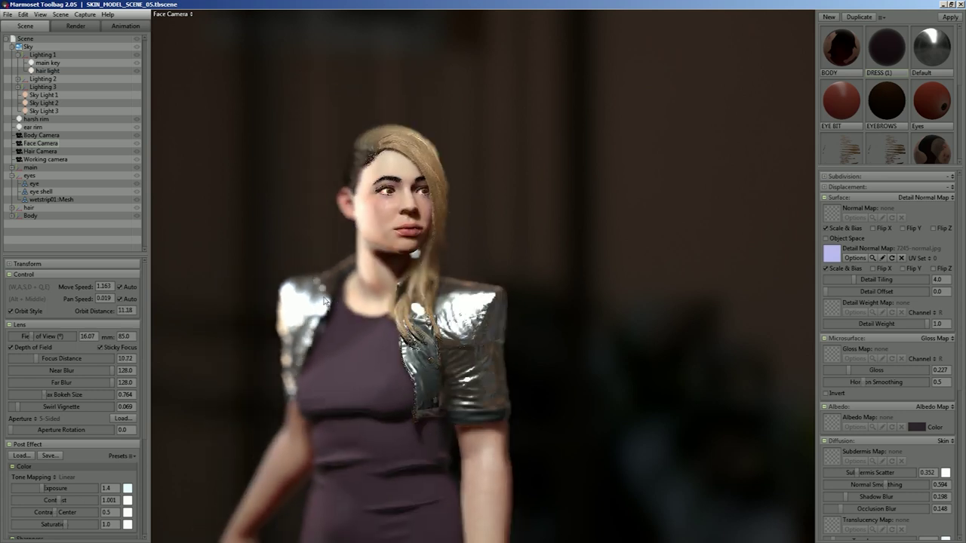
pyautogui.scroll(-2, 332, 319)
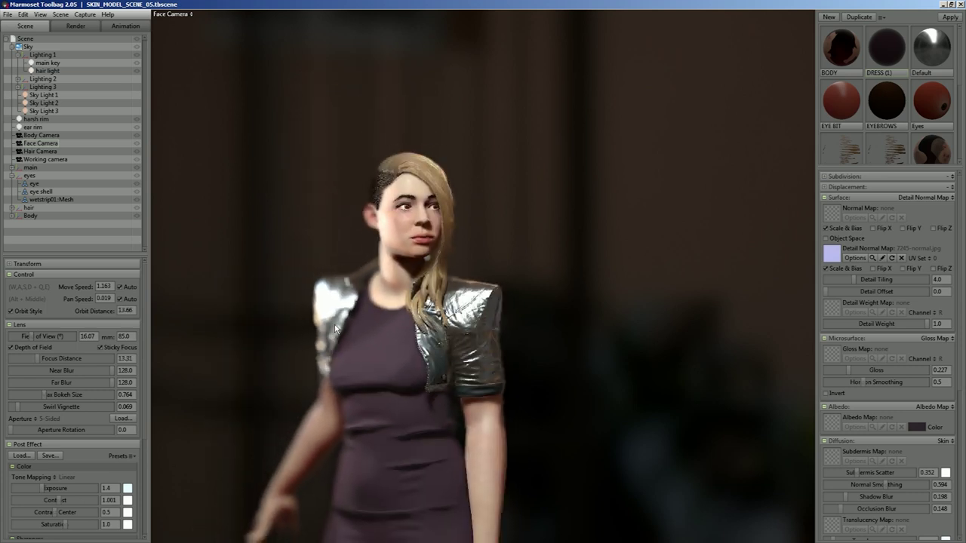
pyautogui.scroll(-3, 388, 347)
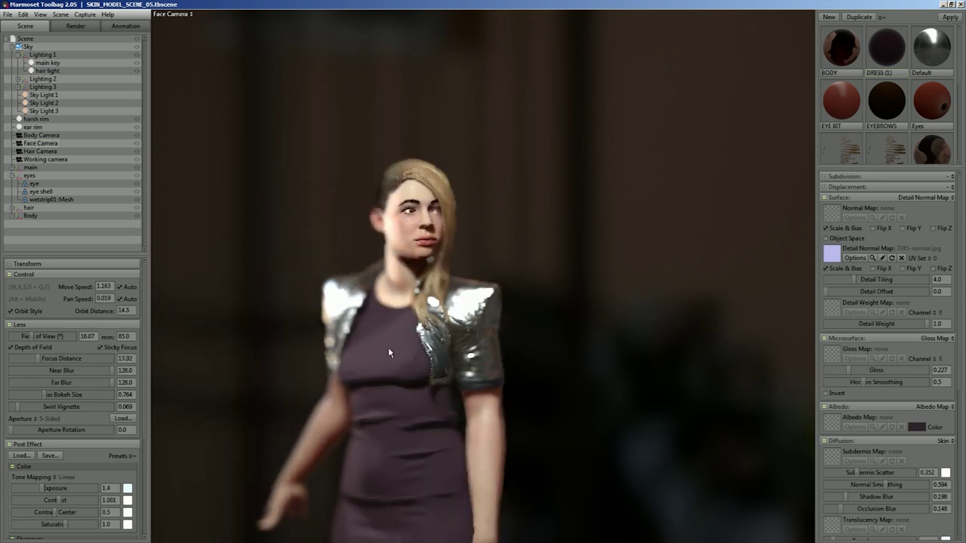
pyautogui.scroll(2, 313, 311)
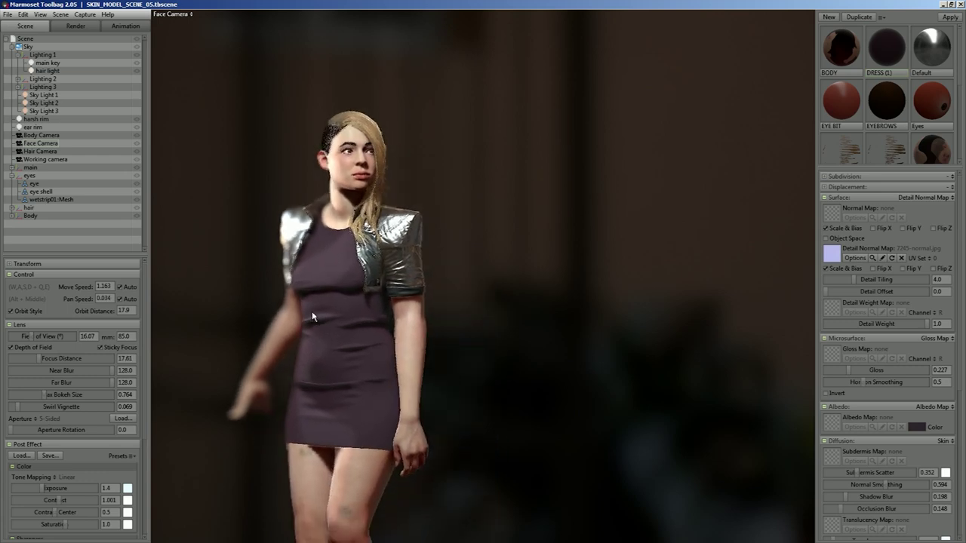
pyautogui.scroll(2, 311, 311)
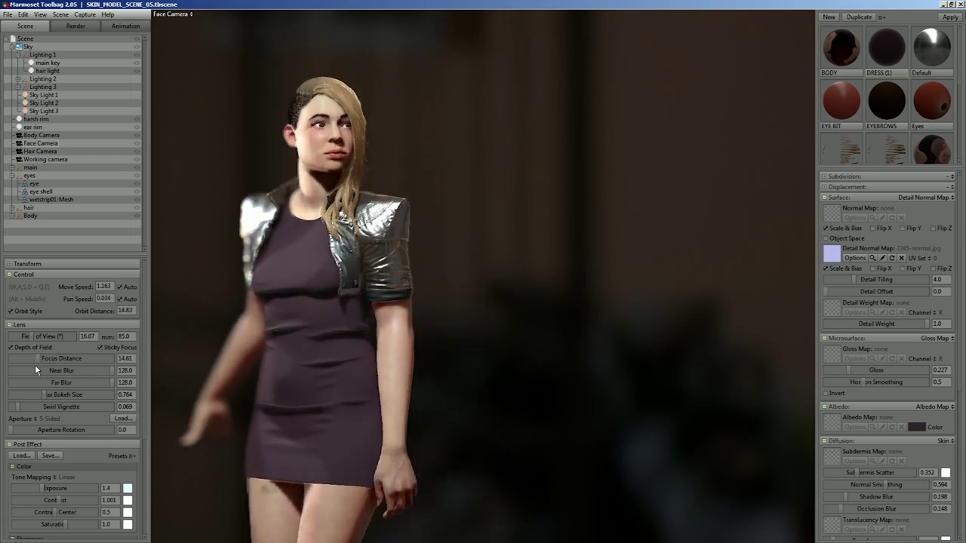
# Try a focus distance of 6.123, and refocus on the face and on the jacket sleeve
pyautogui.moveTo(35, 358); pyautogui.dragTo(33, 358)
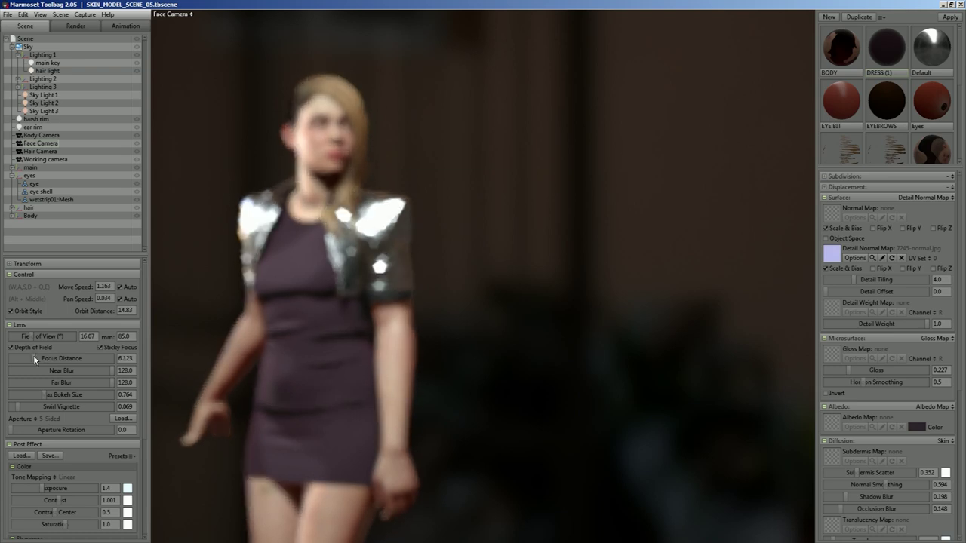
pyautogui.click(316, 130)
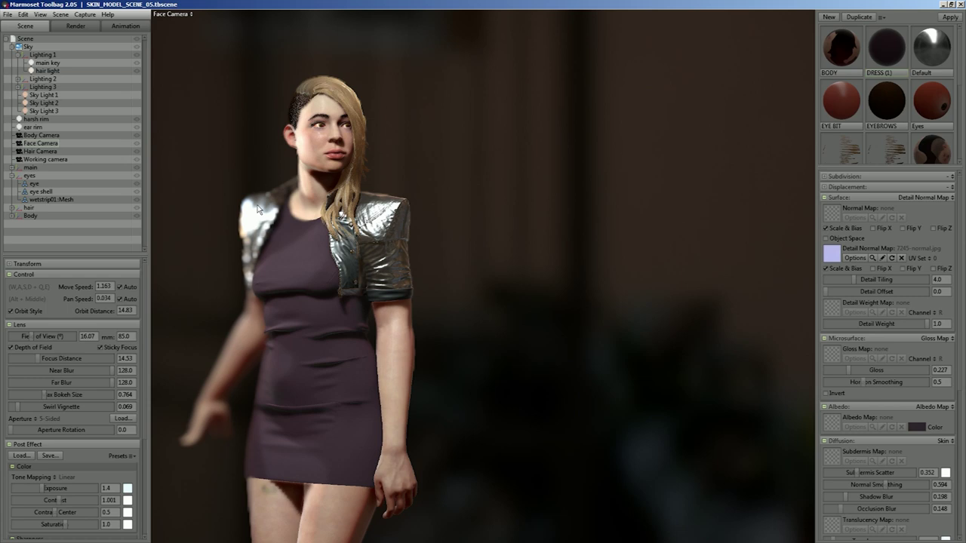
pyautogui.click(392, 263)
pyautogui.click(391, 263)
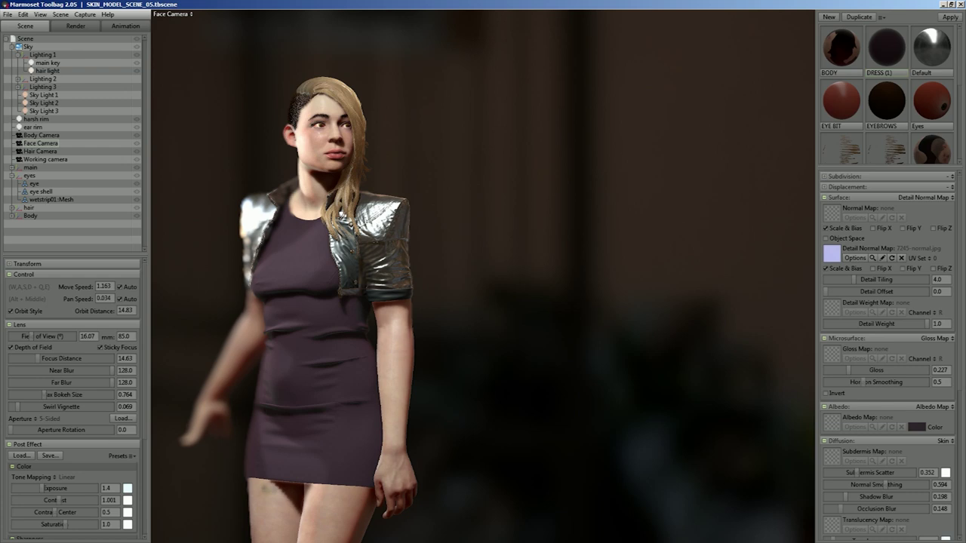
# Switch to the Hair Camera, hide the Body group and reframe the view on the head and hair
pyautogui.click(191, 14)
pyautogui.click(210, 31)
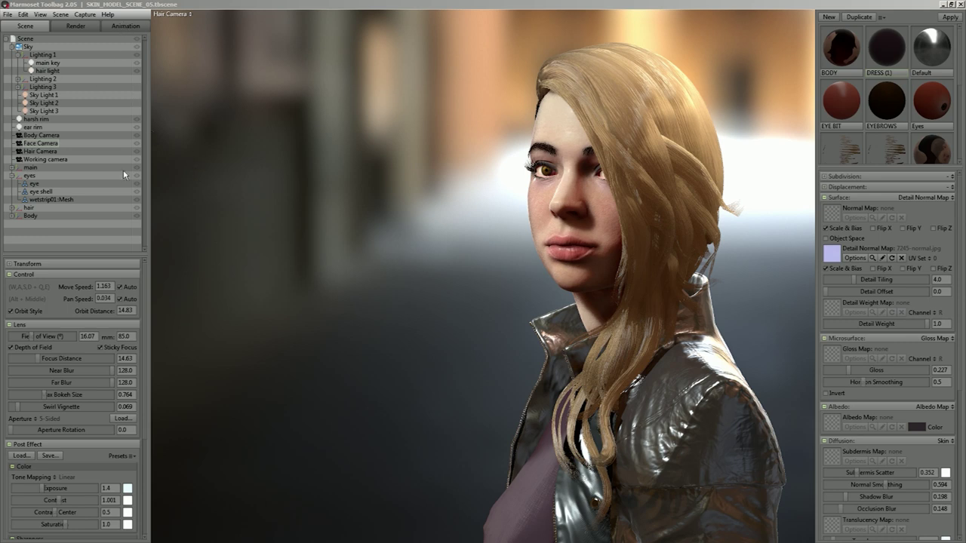
pyautogui.click(136, 215)
pyautogui.moveTo(402, 322)
pyautogui.mouseDown()
pyautogui.moveTo(524, 341)
pyautogui.moveTo(416, 317)
pyautogui.mouseUp()
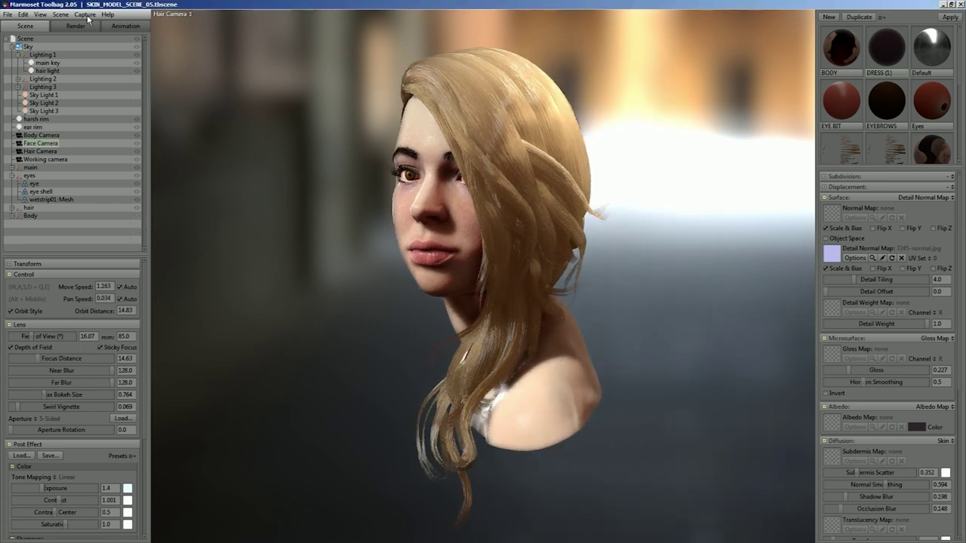
# Set the Camera Turntable speed to 13.5, play and stop the rotation, and orbit around the head
pyautogui.click(125, 27)
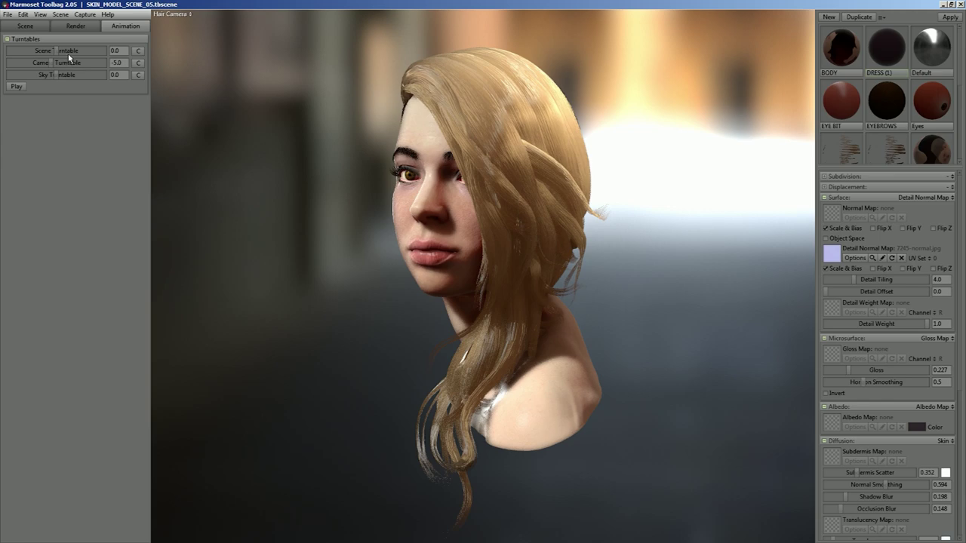
pyautogui.moveTo(56, 63); pyautogui.dragTo(68, 63)
pyautogui.click(17, 87)
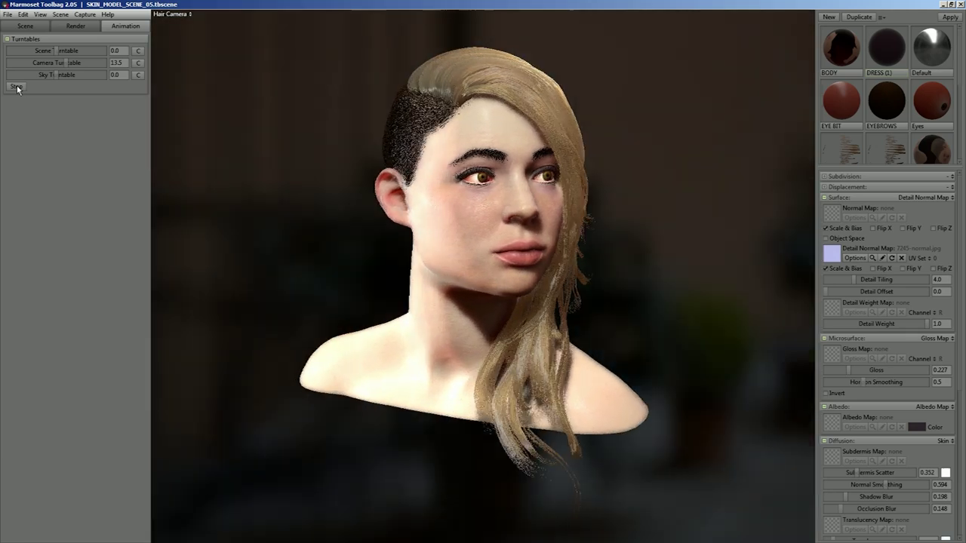
pyautogui.click(17, 86)
pyautogui.moveTo(414, 255); pyautogui.dragTo(576, 269)
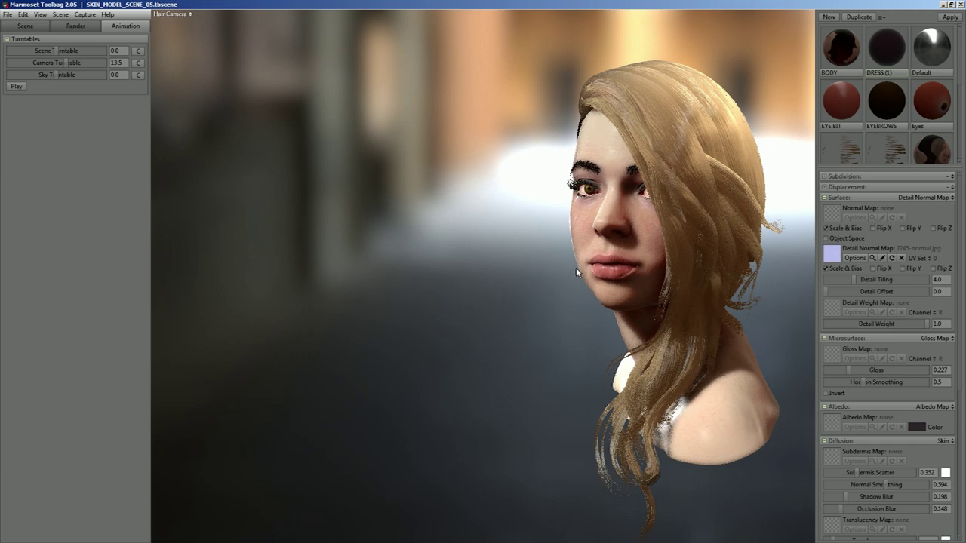
# Preview the camera turntable, clear its speed, and preview the Sky Turntable rotating at a speed of 19.98
pyautogui.click(16, 86)
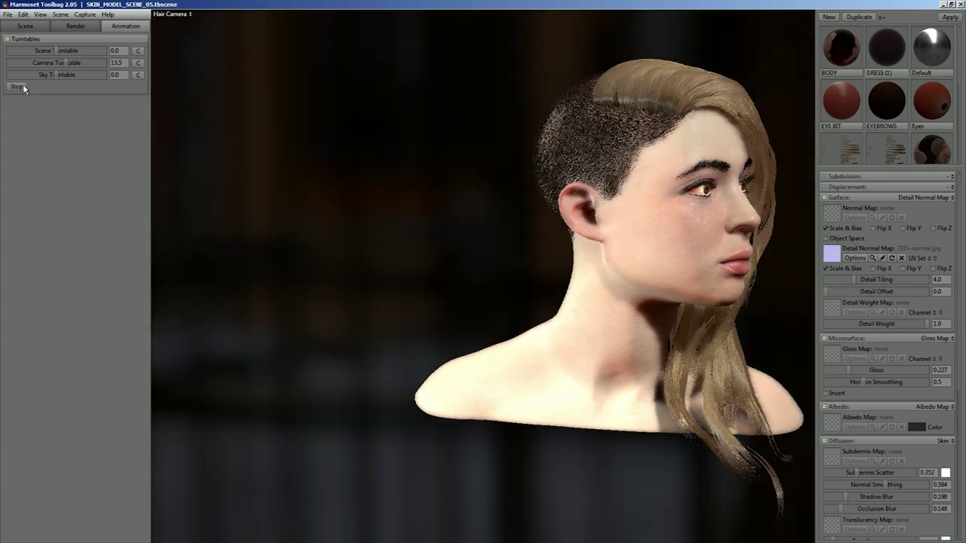
pyautogui.click(17, 86)
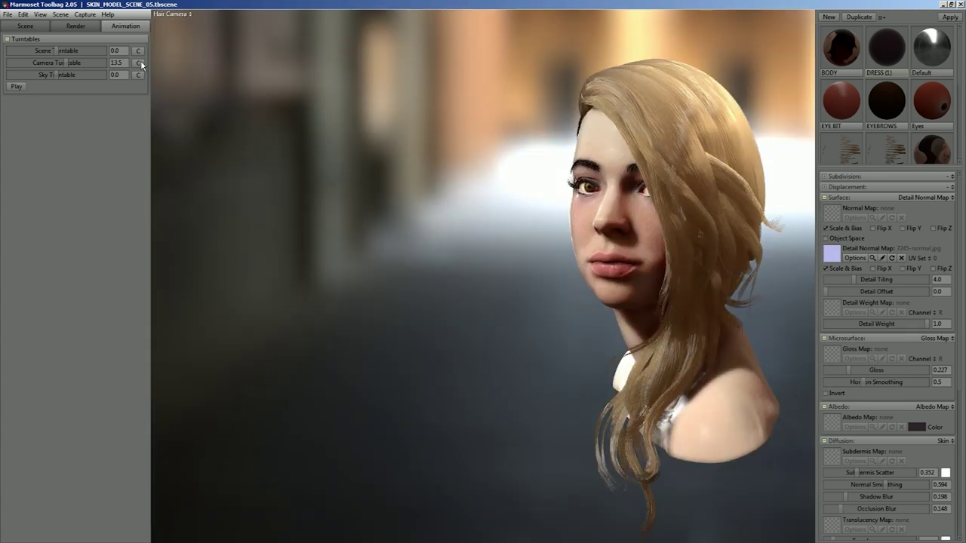
pyautogui.moveTo(67, 74); pyautogui.dragTo(71, 74)
pyautogui.click(16, 87)
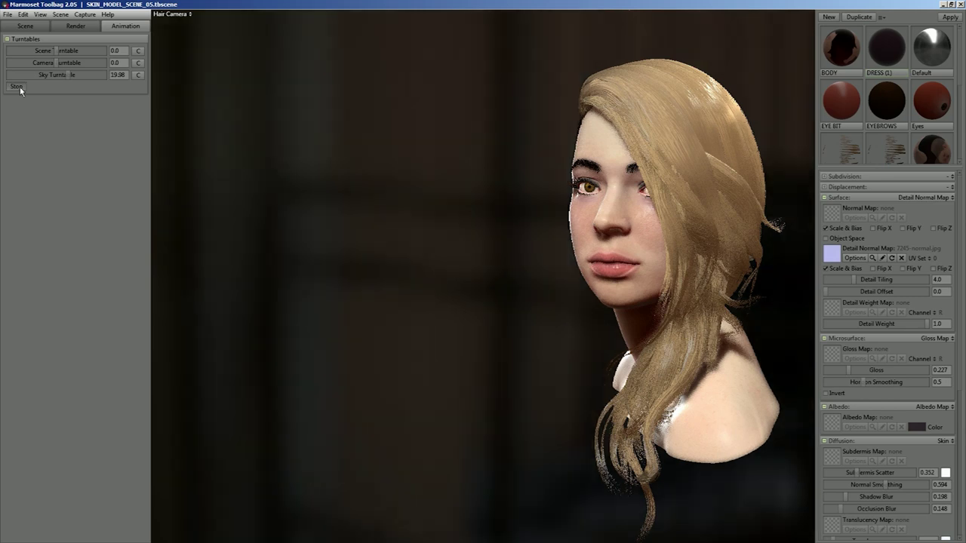
pyautogui.click(16, 86)
# Clear the Sky Turntable speed, preview the model rotating with the Scene Turntable, and reset its speed to 0.0
pyautogui.moveTo(70, 75); pyautogui.dragTo(83, 50)
pyautogui.click(18, 87)
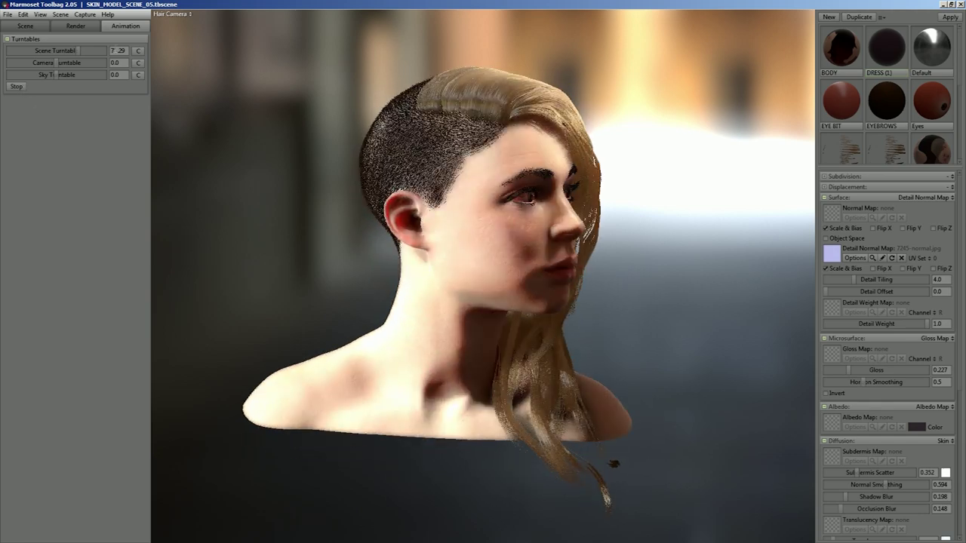
pyautogui.click(18, 87)
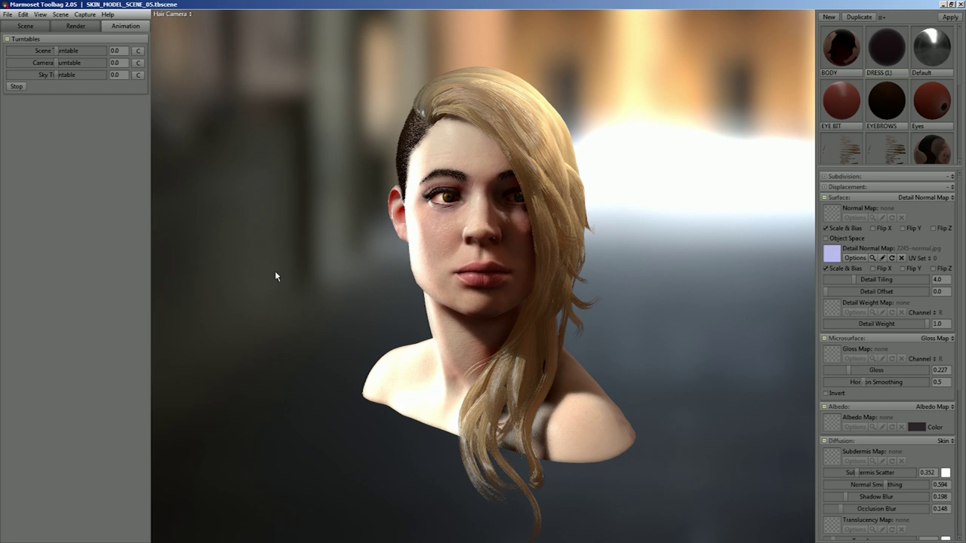
# Open the Capture Settings and examine the turntable's rotation, frame rate and duration options
pyautogui.click(84, 15)
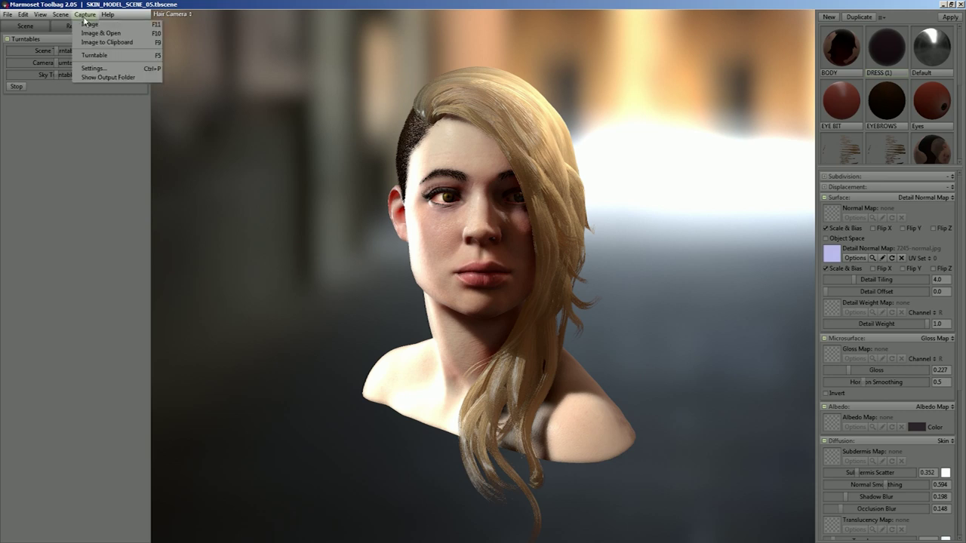
pyautogui.click(105, 69)
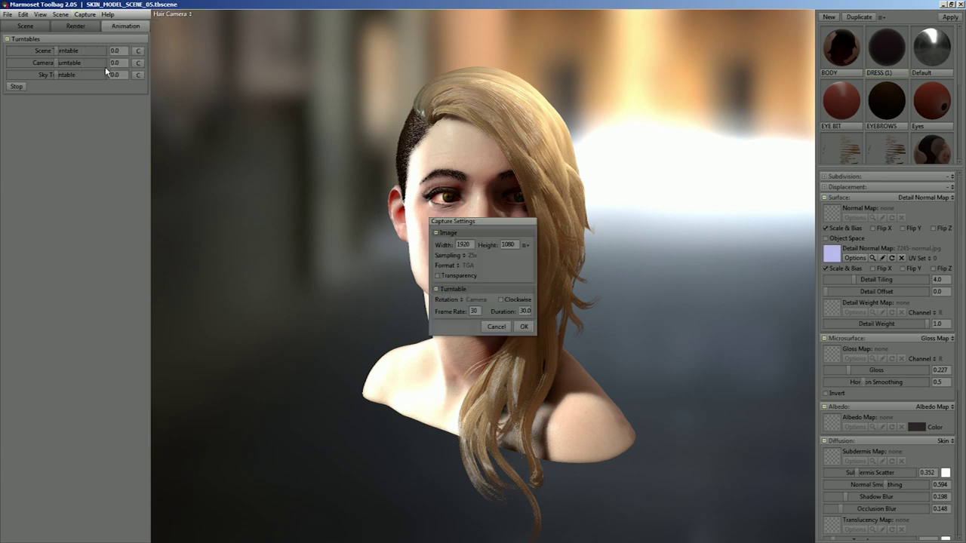
pyautogui.click(463, 300)
pyautogui.click(482, 308)
pyautogui.click(478, 291)
pyautogui.click(437, 290)
# Try the PSD image format with Transparency enabled for captures, and discard the settings changes
pyautogui.click(458, 265)
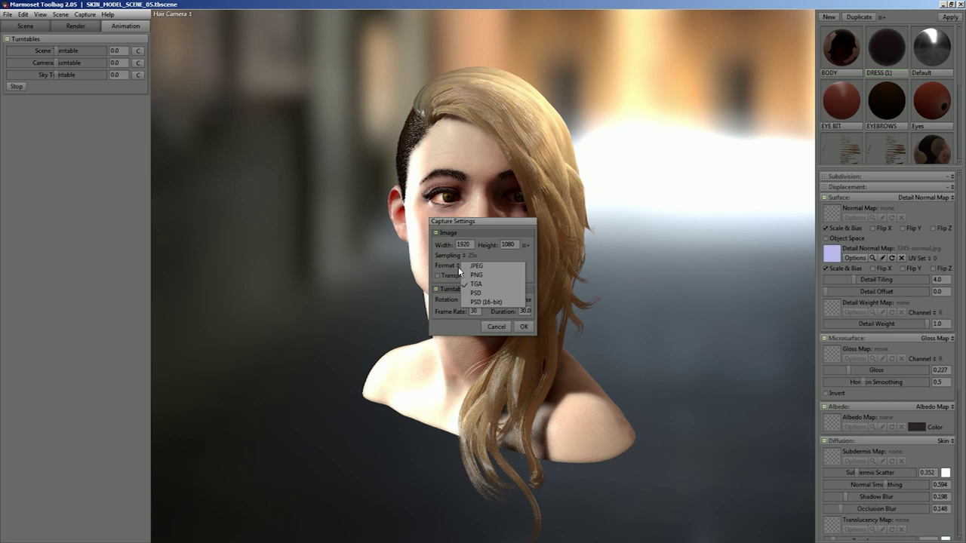
pyautogui.click(476, 293)
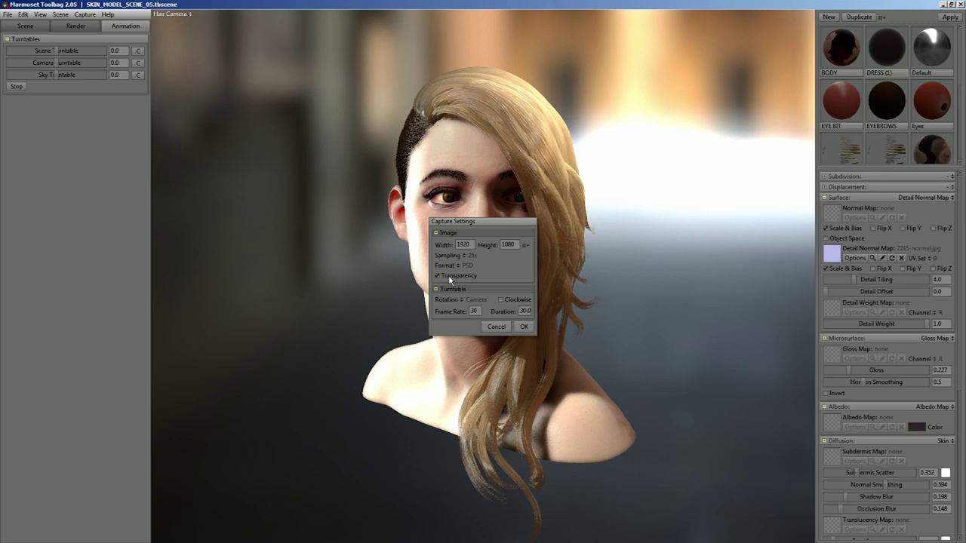
pyautogui.click(496, 327)
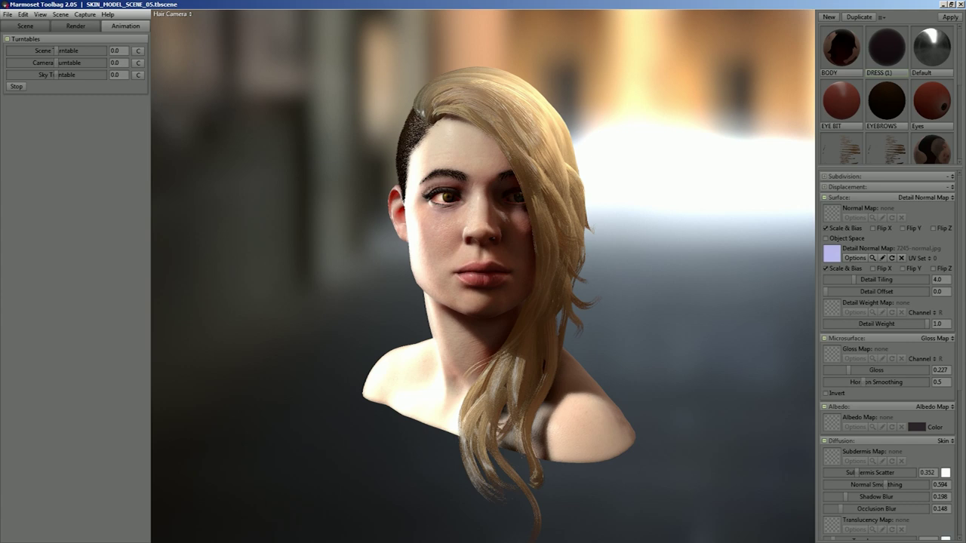
# Pull the Hair Camera back from the head and unhide the Body group
pyautogui.moveTo(421, 353); pyautogui.dragTo(382, 306, button='right')
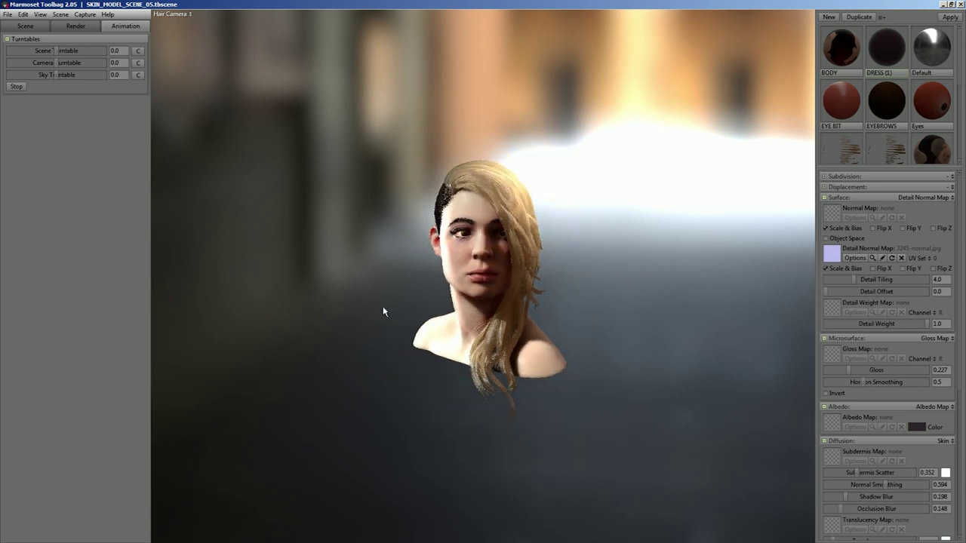
pyautogui.click(27, 29)
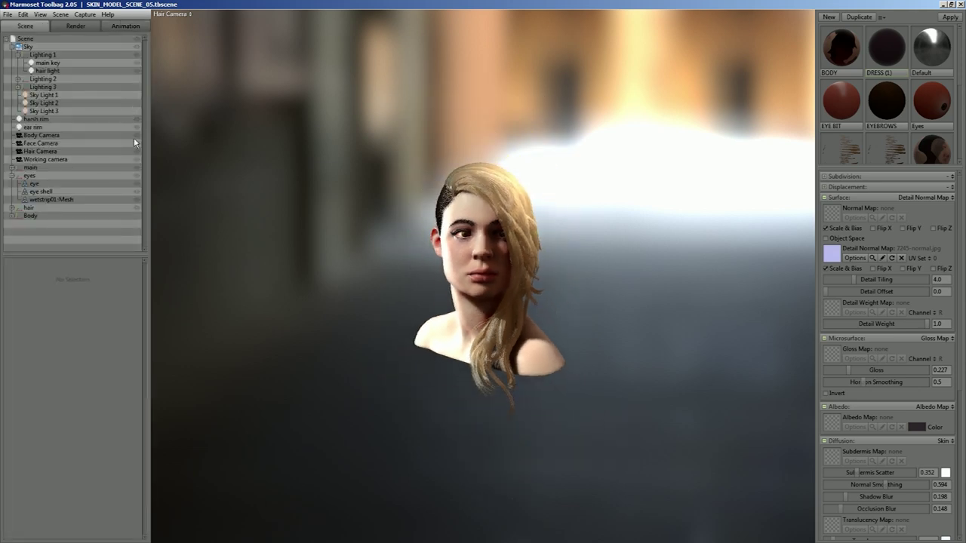
pyautogui.click(137, 215)
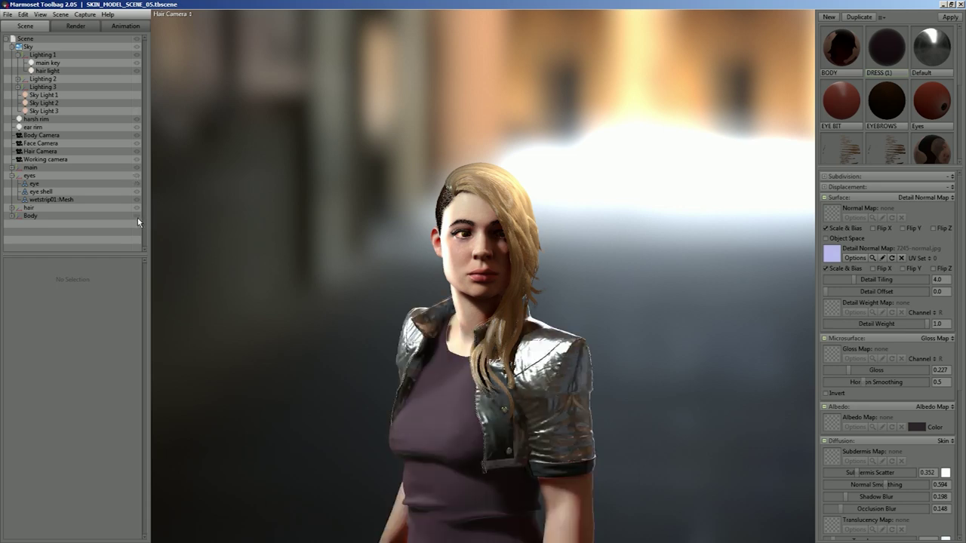